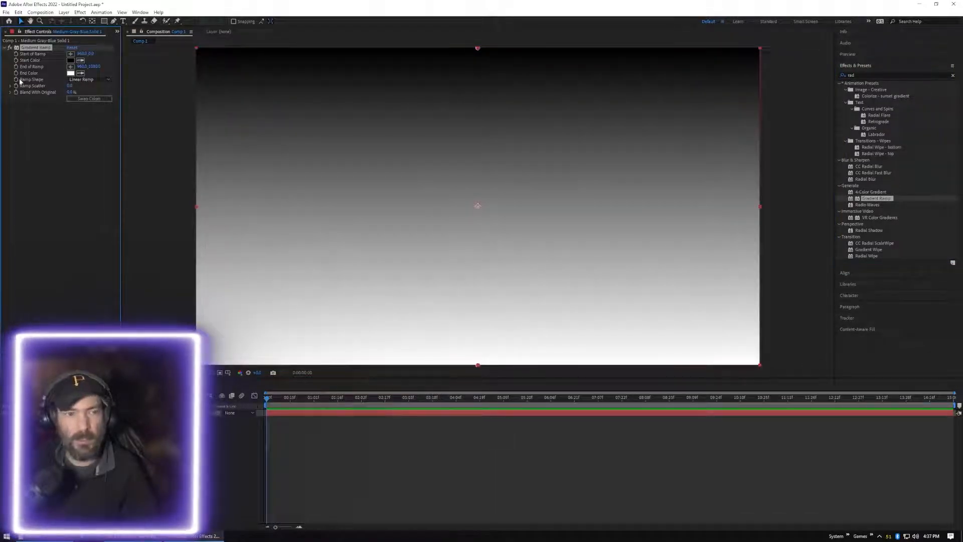
# Set the Gradient Ramp's start color to dark red 840000
pyautogui.click(71, 60)
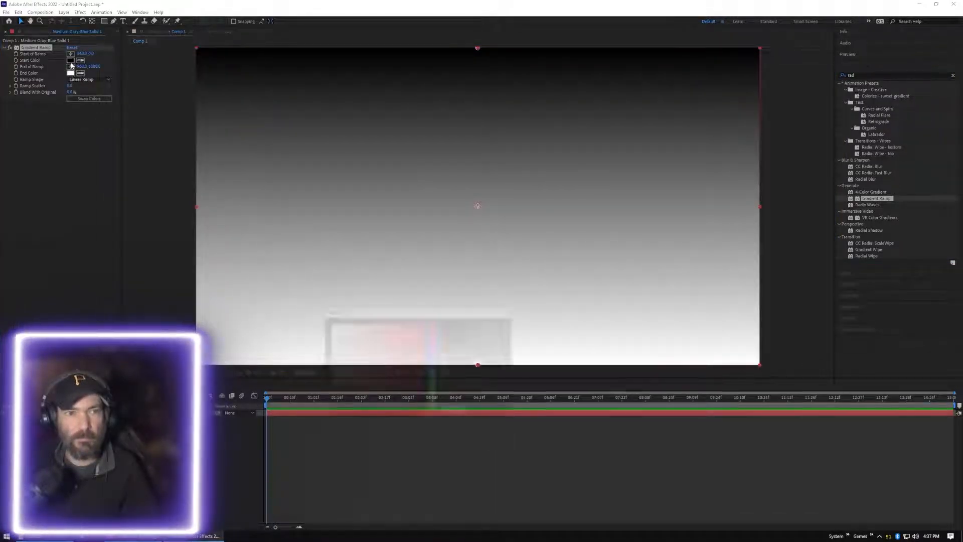
pyautogui.moveTo(408, 331)
pyautogui.mouseDown()
pyautogui.moveTo(393, 324)
pyautogui.moveTo(424, 324)
pyautogui.mouseUp()
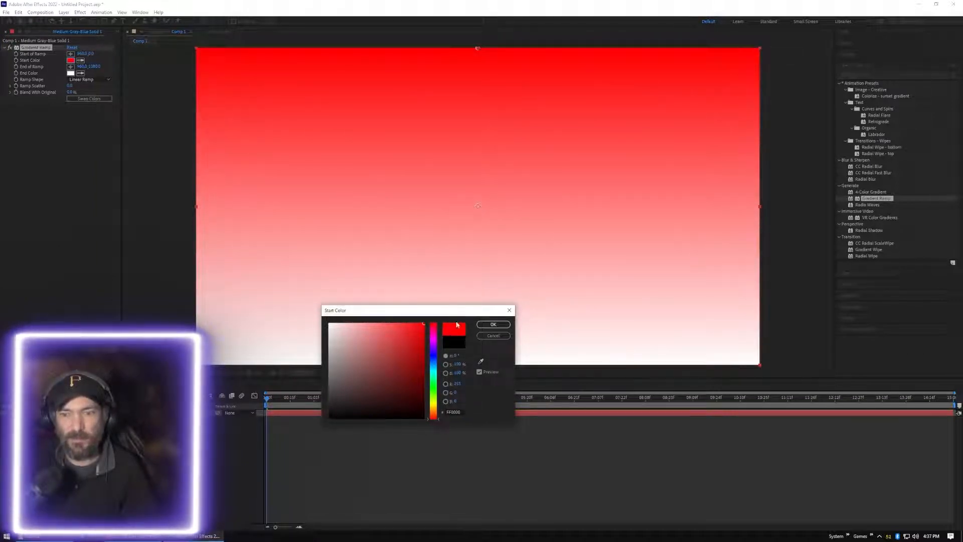
pyautogui.moveTo(415, 358); pyautogui.dragTo(426, 367)
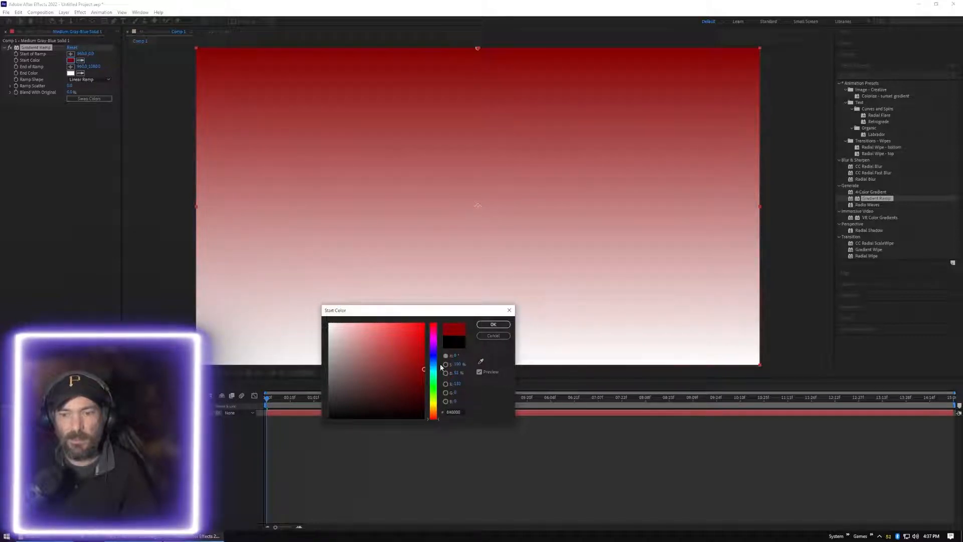
pyautogui.click(493, 325)
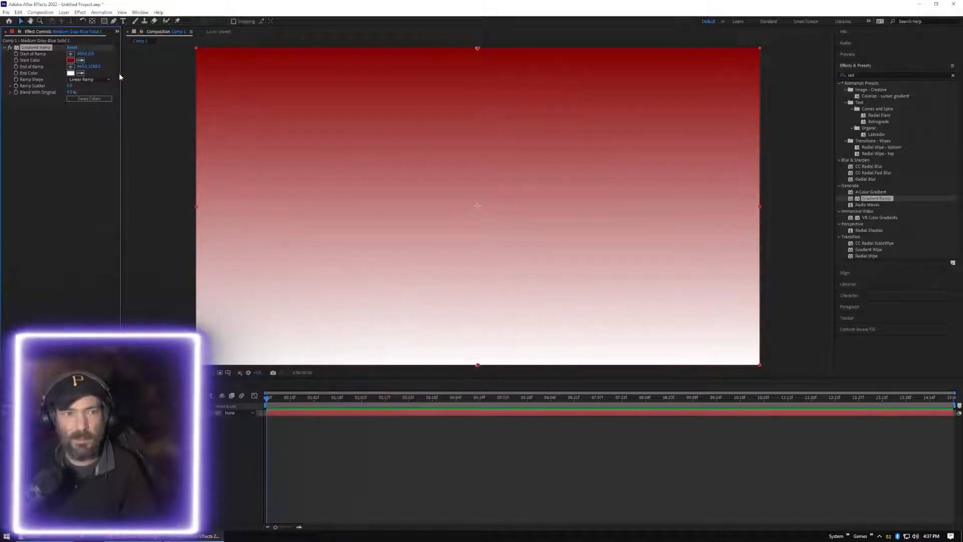
# Set the Gradient Ramp's end color to a bright red and deselect the effect
pyautogui.click(70, 74)
pyautogui.moveTo(424, 348)
pyautogui.mouseDown()
pyautogui.moveTo(424, 412)
pyautogui.moveTo(422, 328)
pyautogui.mouseUp()
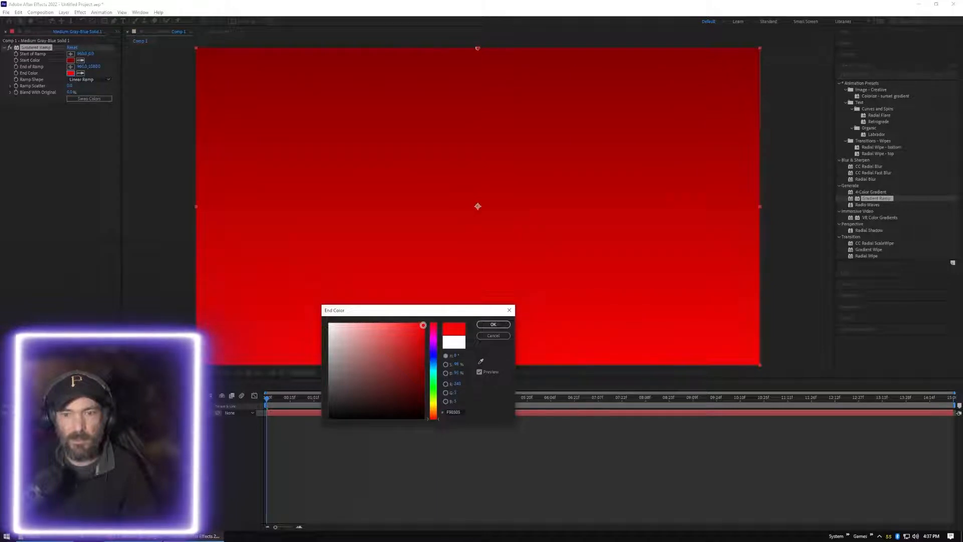
pyautogui.click(493, 325)
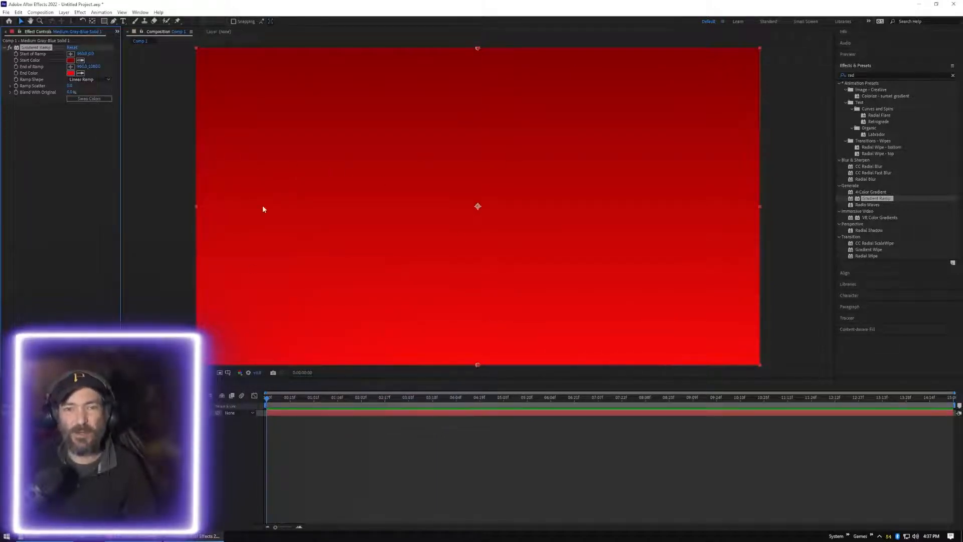
pyautogui.click(55, 155)
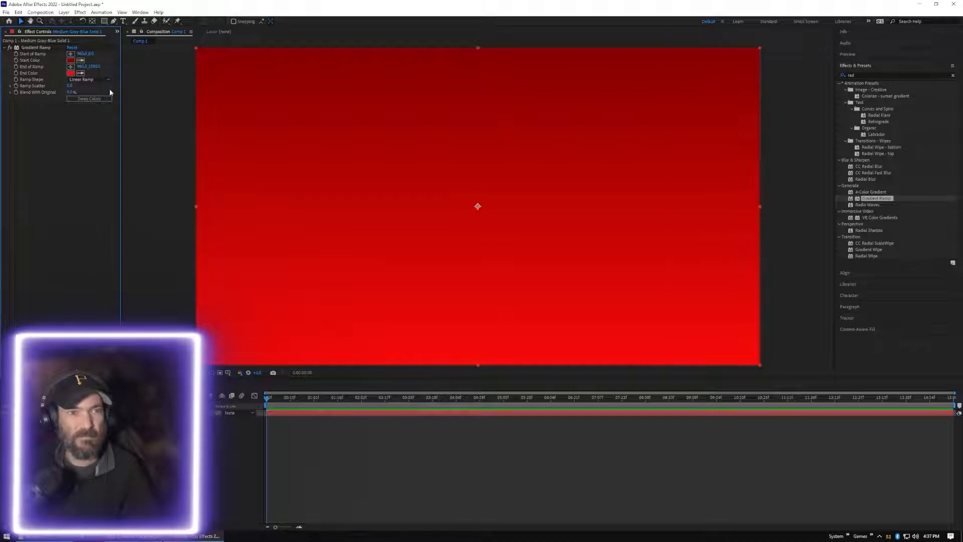
# Swap the Gradient Ramp's start and end colors back and forth to compare both directions
pyautogui.click(91, 99)
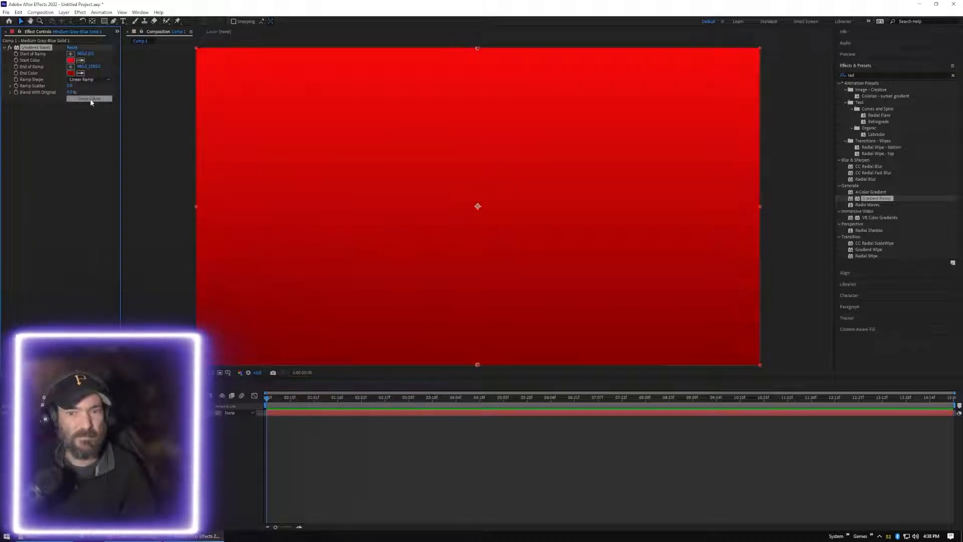
pyautogui.click(91, 100)
pyautogui.click(91, 99)
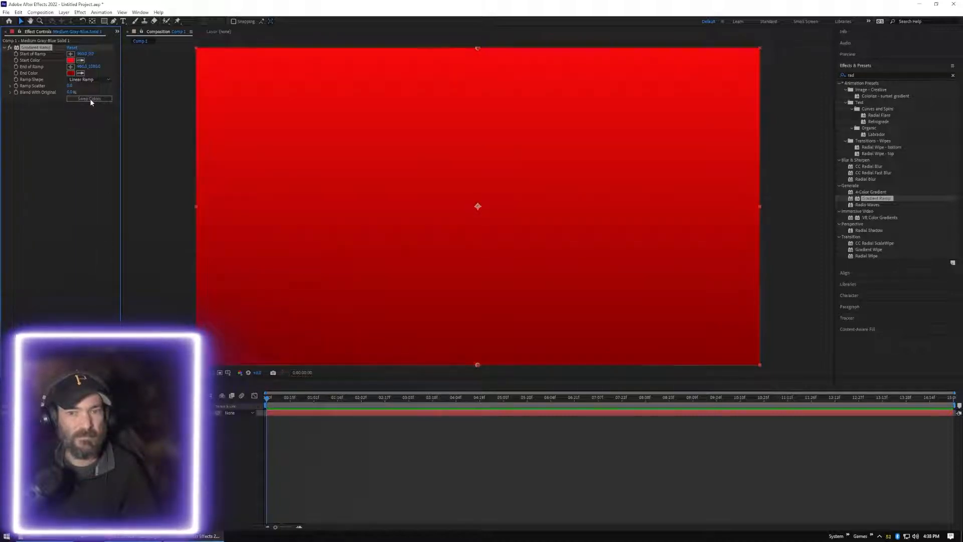
pyautogui.click(91, 99)
pyautogui.click(91, 100)
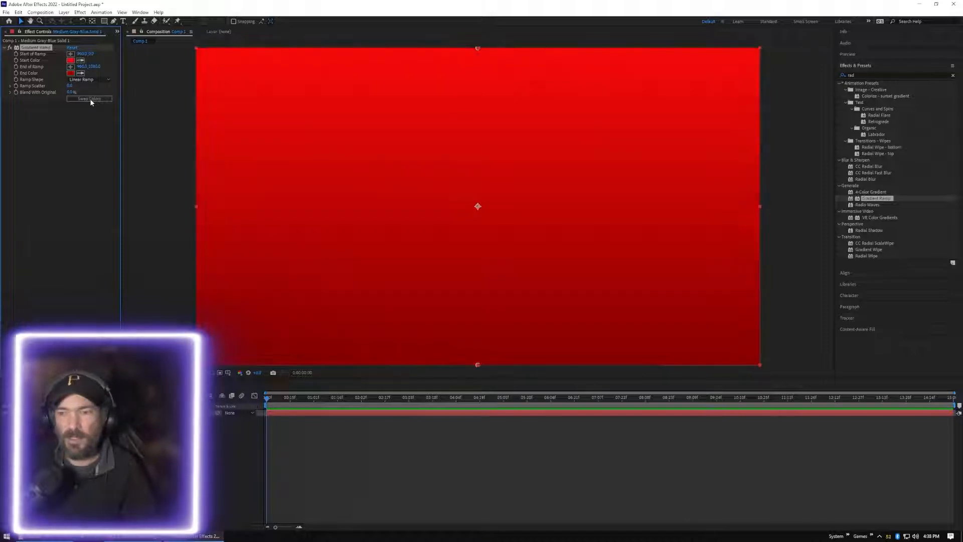
pyautogui.click(91, 100)
# Move the ramp's start point into the upper-right area of the frame and its end point near the bottom edge, slightly right of center
pyautogui.moveTo(479, 49); pyautogui.dragTo(571, 123)
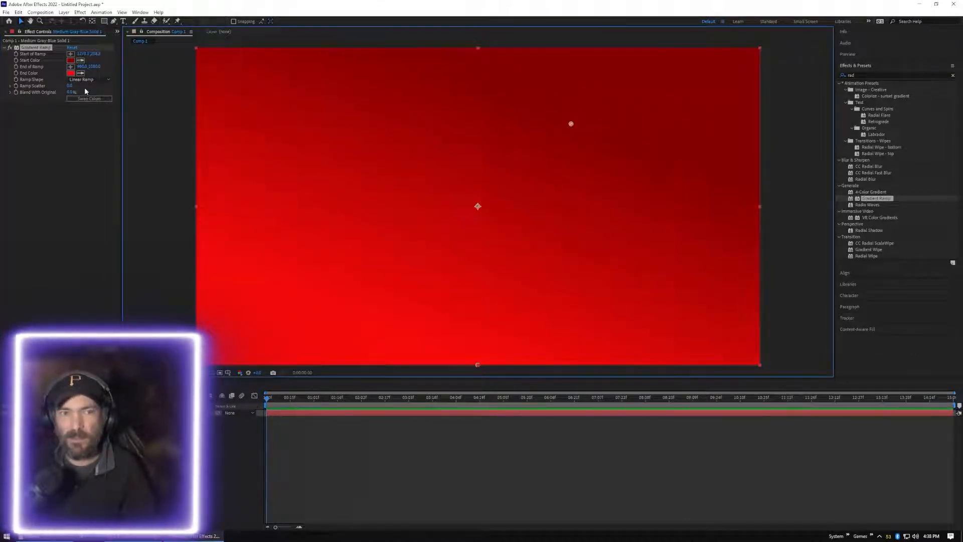
pyautogui.click(95, 100)
pyautogui.click(97, 100)
pyautogui.click(100, 100)
pyautogui.click(100, 102)
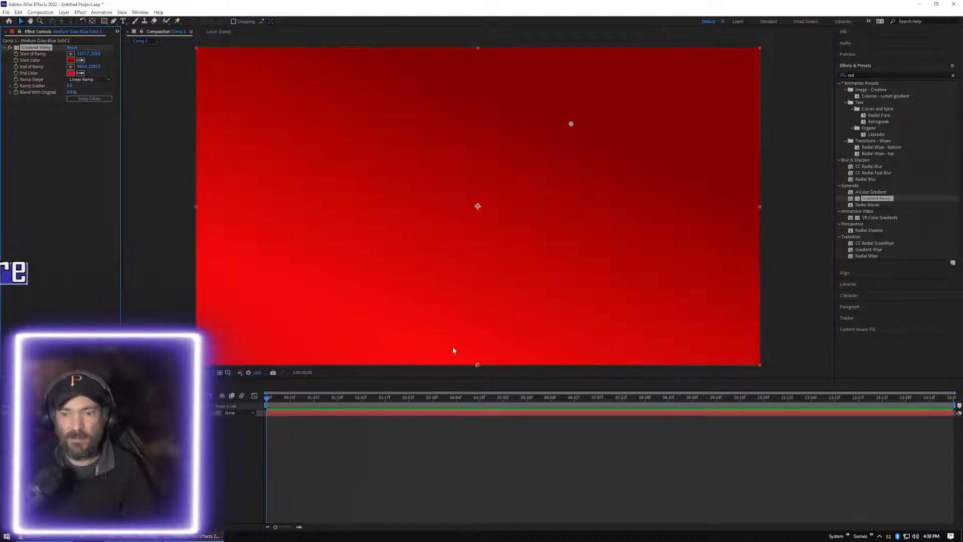
pyautogui.moveTo(478, 363); pyautogui.dragTo(529, 341)
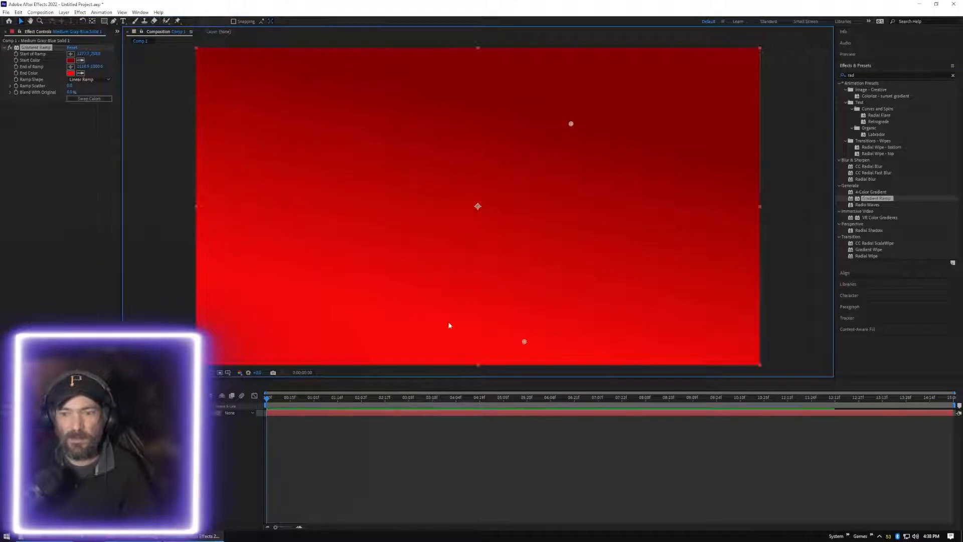
# Swap the ramp colors so the gradient starts in bright red and ends in dark red, and deselect the solid layer
pyautogui.click(84, 100)
pyautogui.click(83, 101)
pyautogui.click(86, 100)
pyautogui.click(89, 100)
pyautogui.click(89, 101)
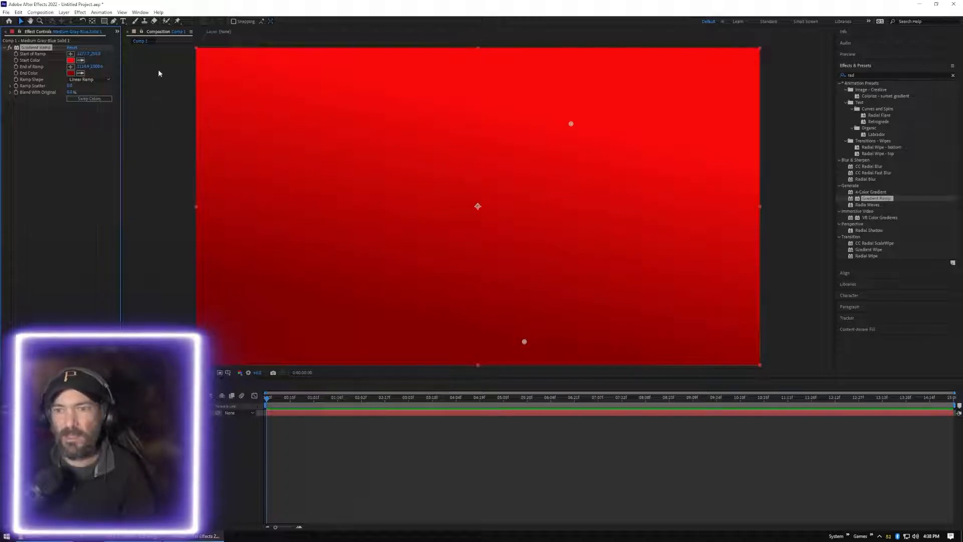
pyautogui.click(171, 139)
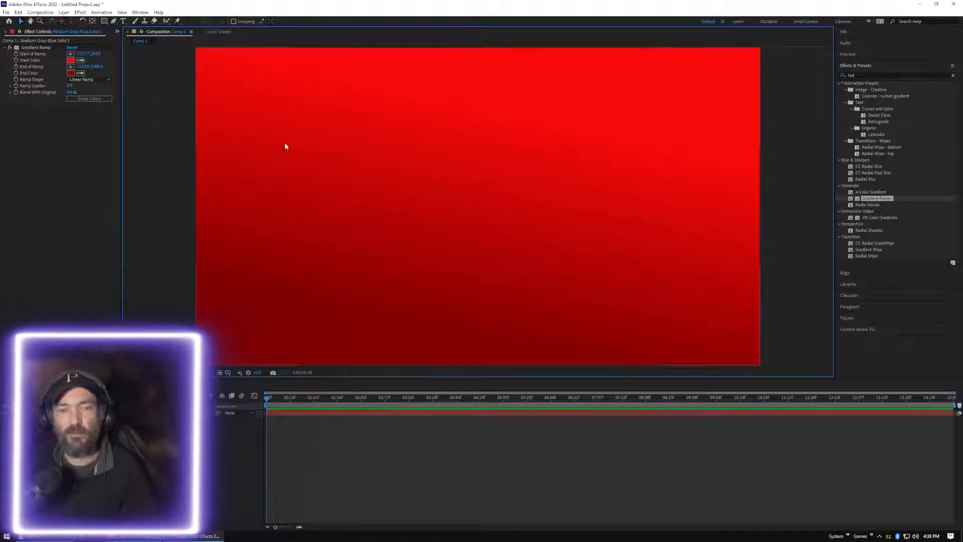
pyautogui.click(187, 451)
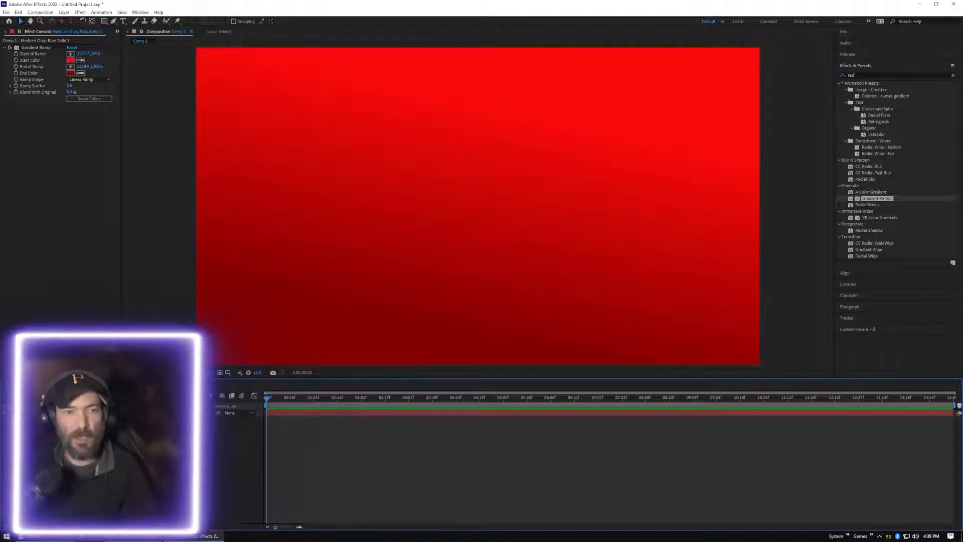
# Start importing a file into the project and browse to the convy folder inside AEItems > image
pyautogui.click(8, 31)
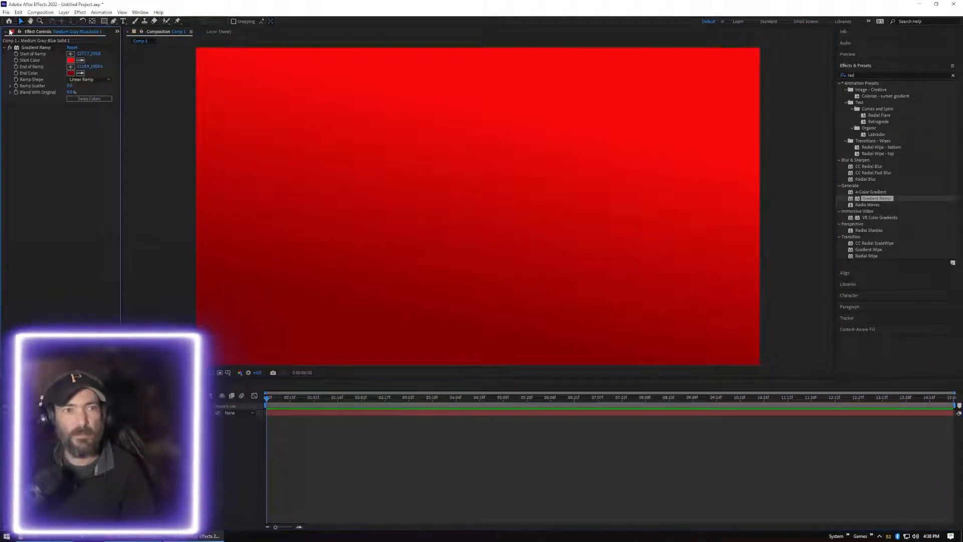
pyautogui.click(7, 31)
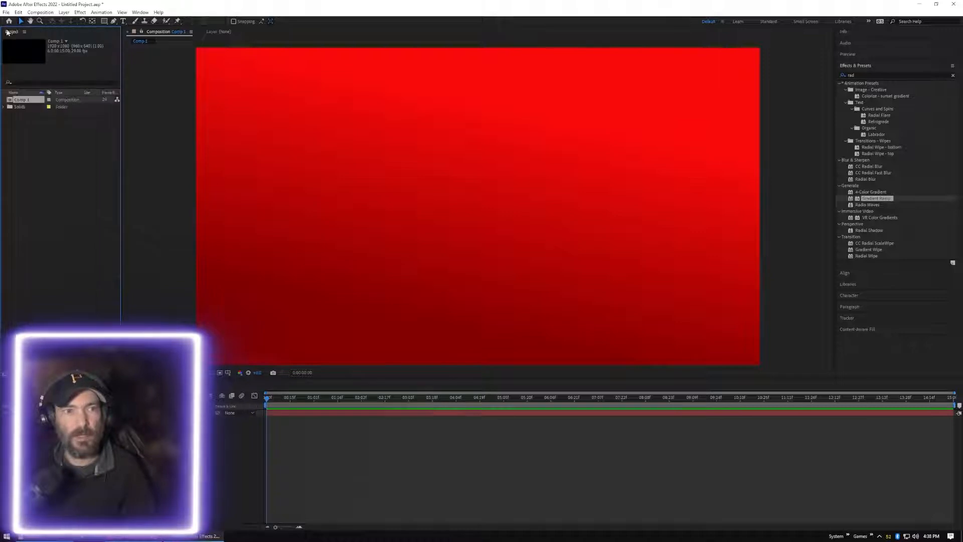
pyautogui.rightClick(57, 194)
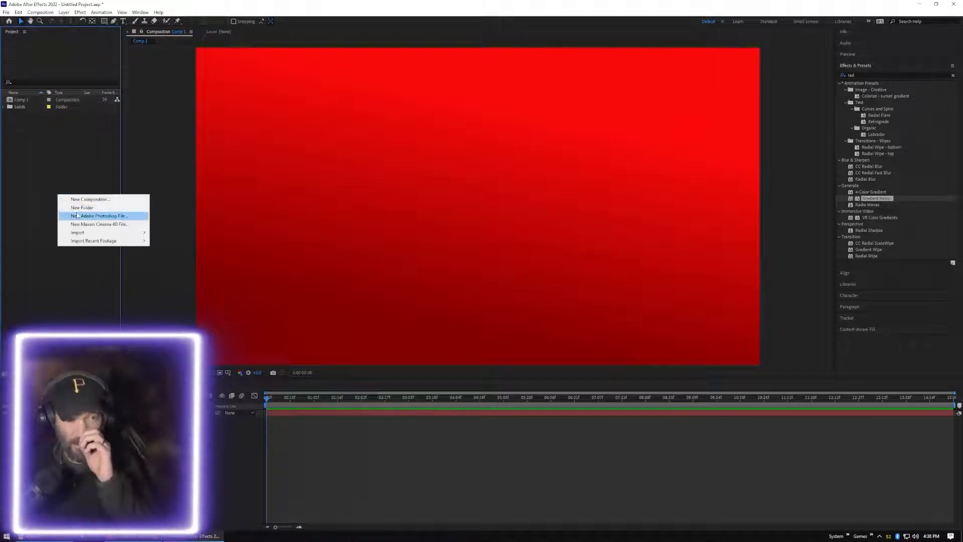
pyautogui.moveTo(101, 236)
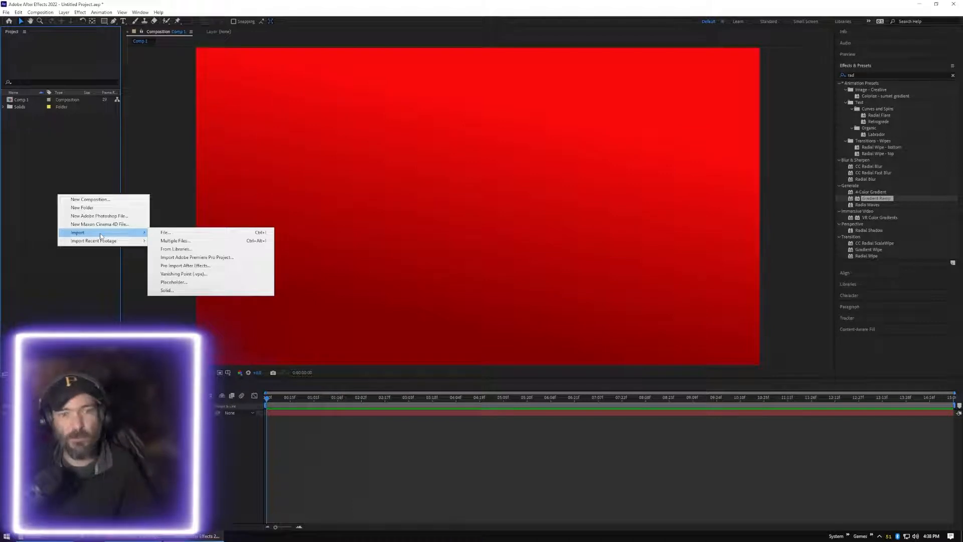
pyautogui.click(186, 233)
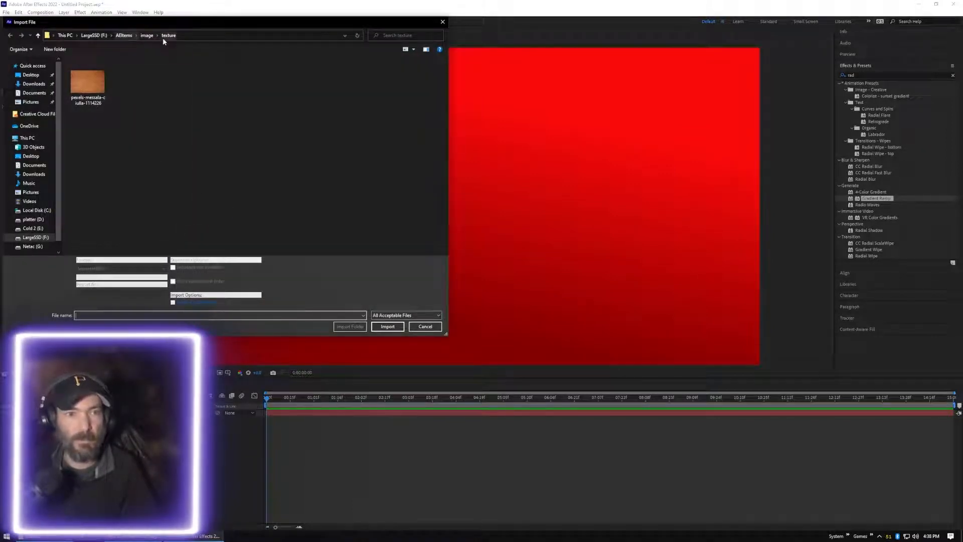
pyautogui.click(147, 35)
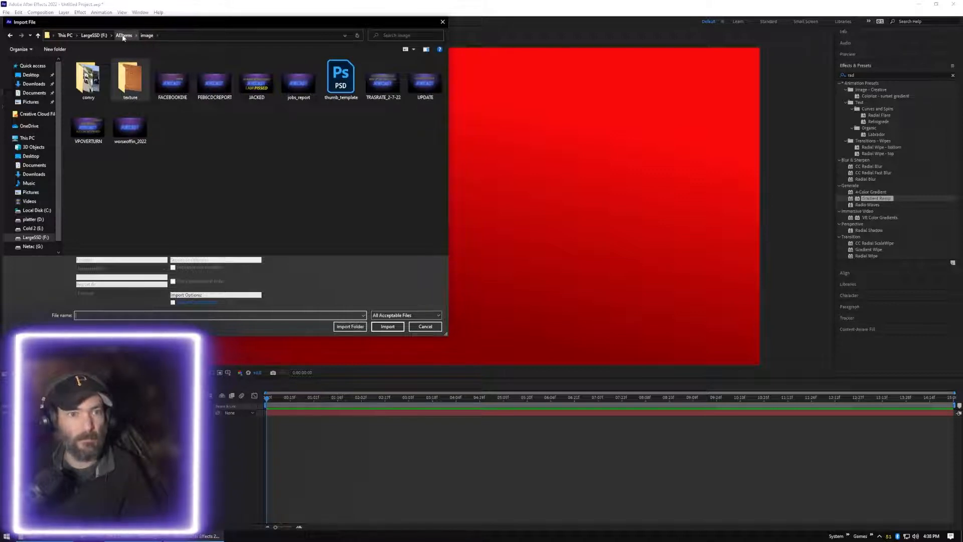
pyautogui.doubleClick(88, 80)
# Import images 1 through 7 from the folder as a single PNG sequence
pyautogui.moveTo(383, 123); pyautogui.dragTo(65, 58)
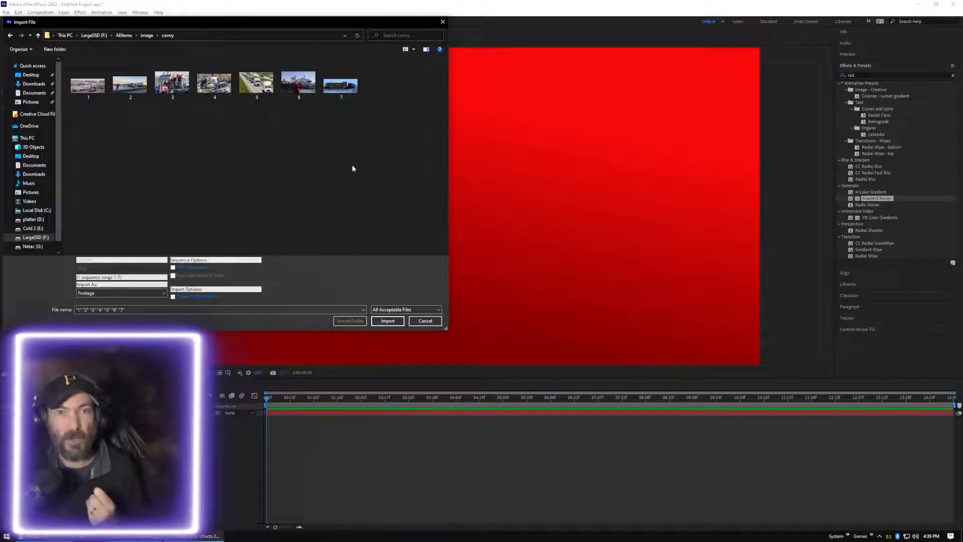
pyautogui.moveTo(372, 98); pyautogui.dragTo(66, 108)
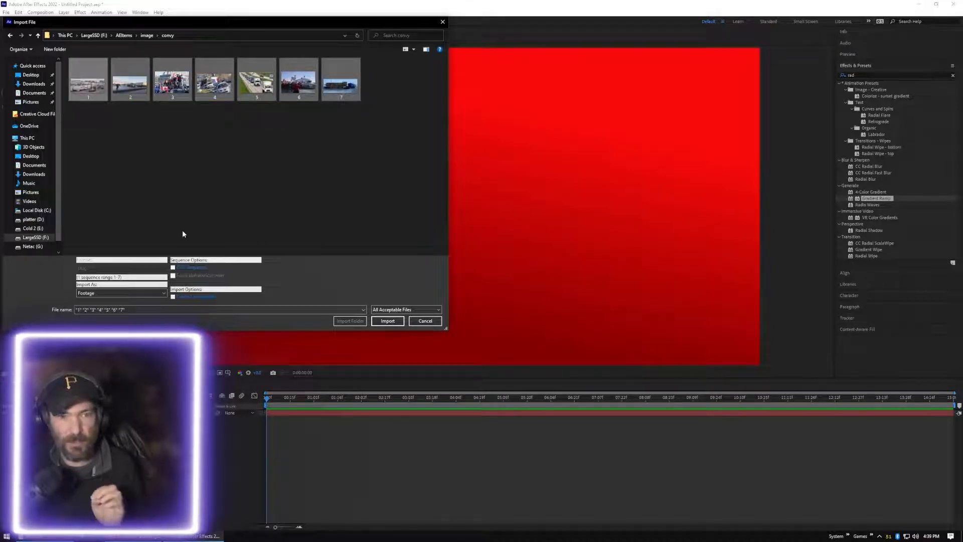
pyautogui.click(173, 267)
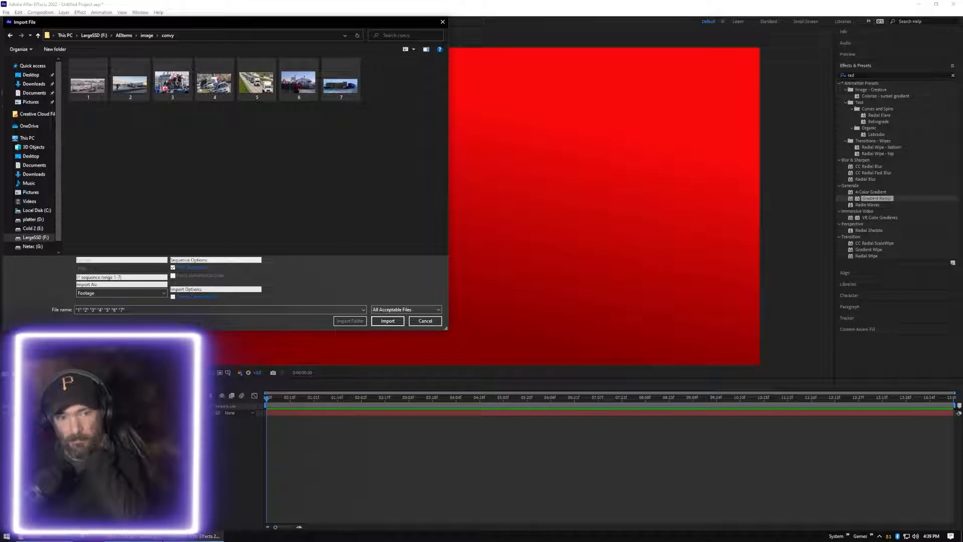
pyautogui.click(388, 321)
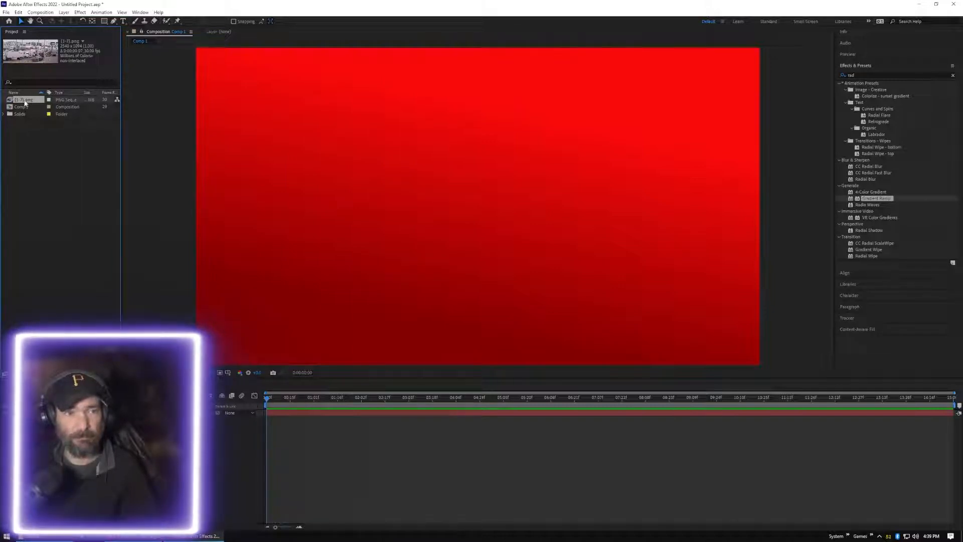
# Interpret the PNG sequence footage at 5 frames per second and loop it 30 times
pyautogui.rightClick(25, 102)
pyautogui.moveTo(88, 158)
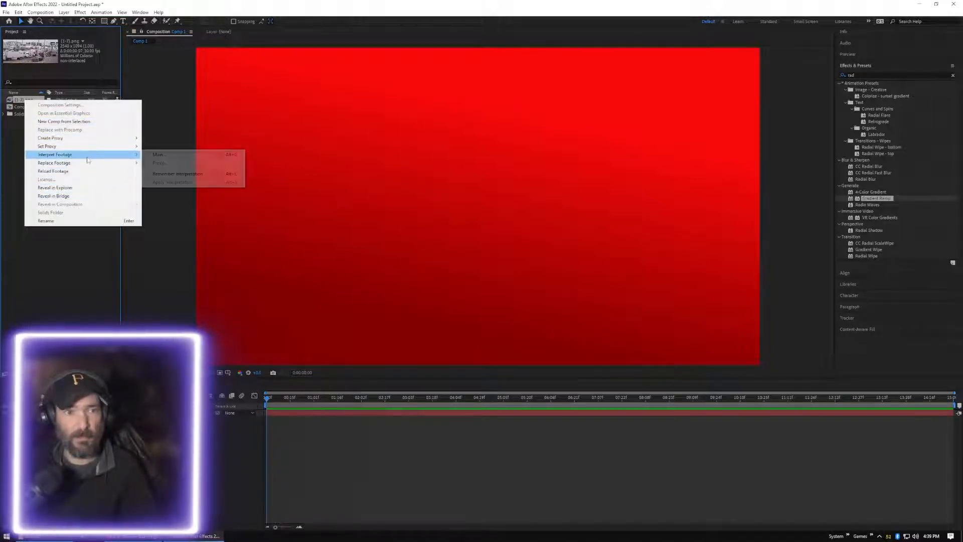
pyautogui.click(183, 157)
pyautogui.doubleClick(454, 228)
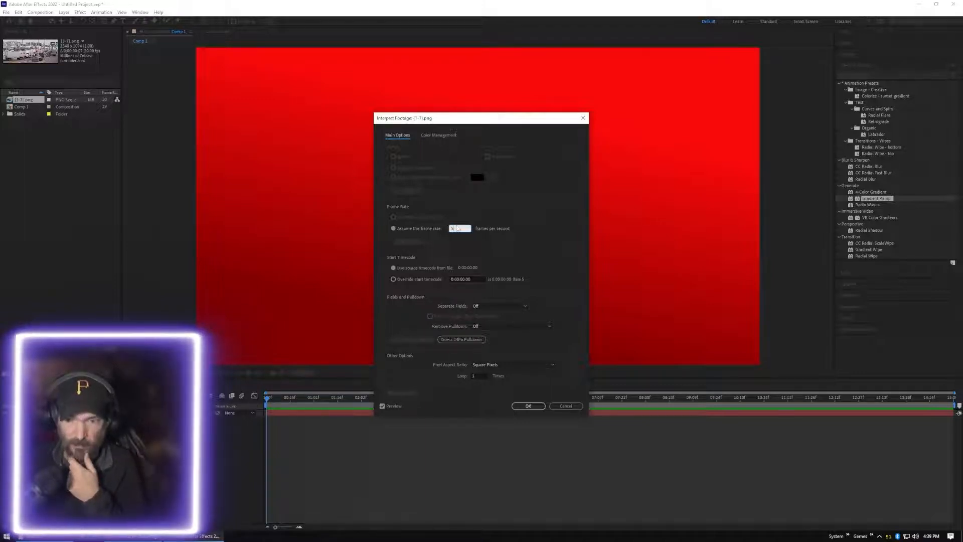
pyautogui.click(475, 377)
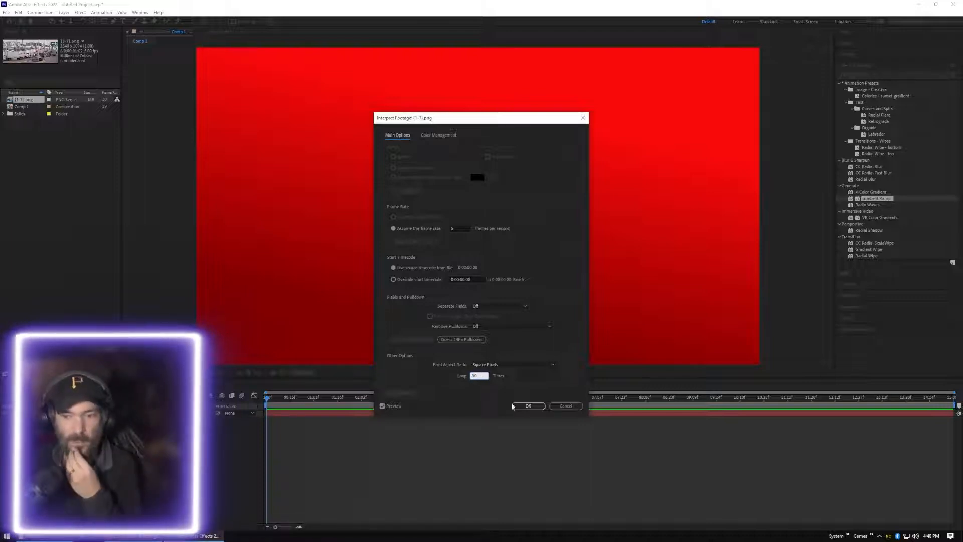
pyautogui.click(525, 406)
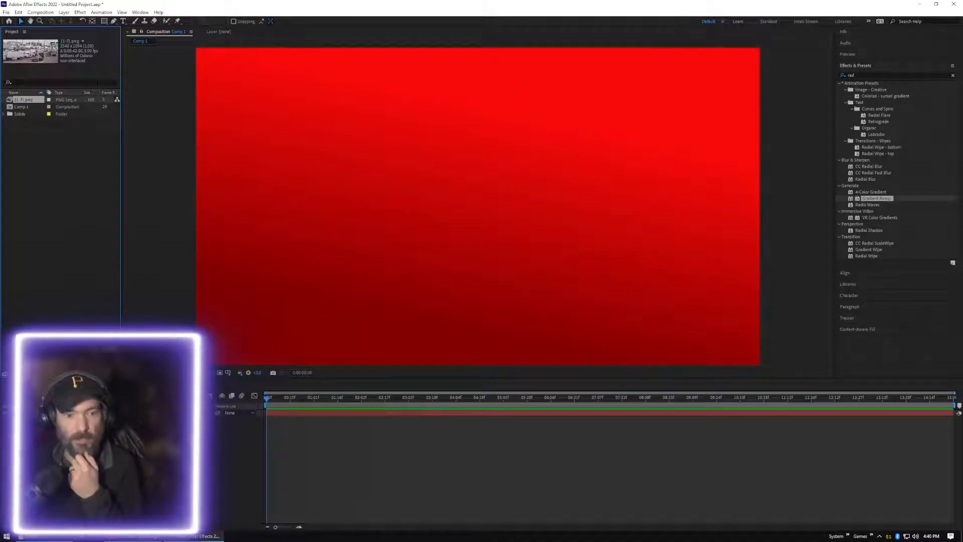
# Place the PNG sequence above the gradient solid in Comp 1, preview the playback, and return the playhead to the start
pyautogui.moveTo(24, 100); pyautogui.dragTo(108, 411)
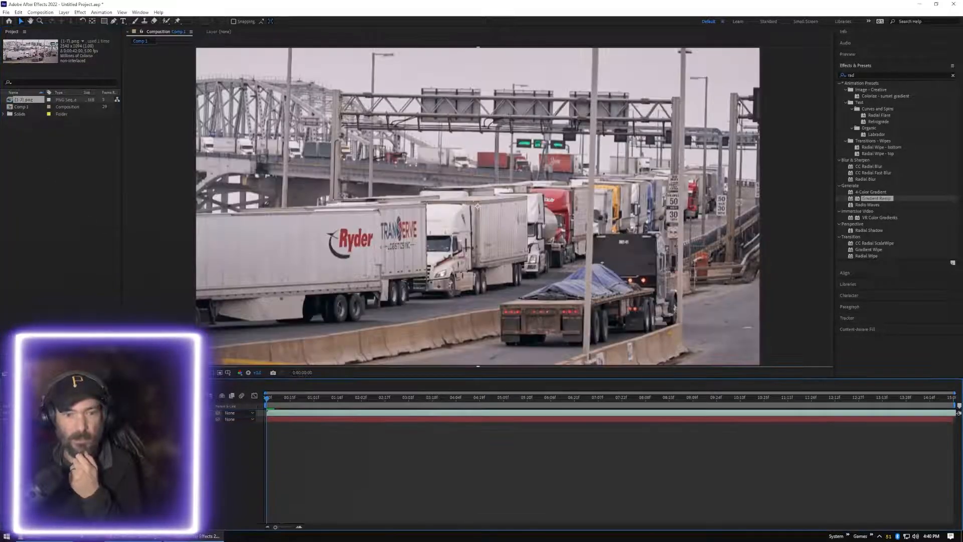
pyautogui.press('space')
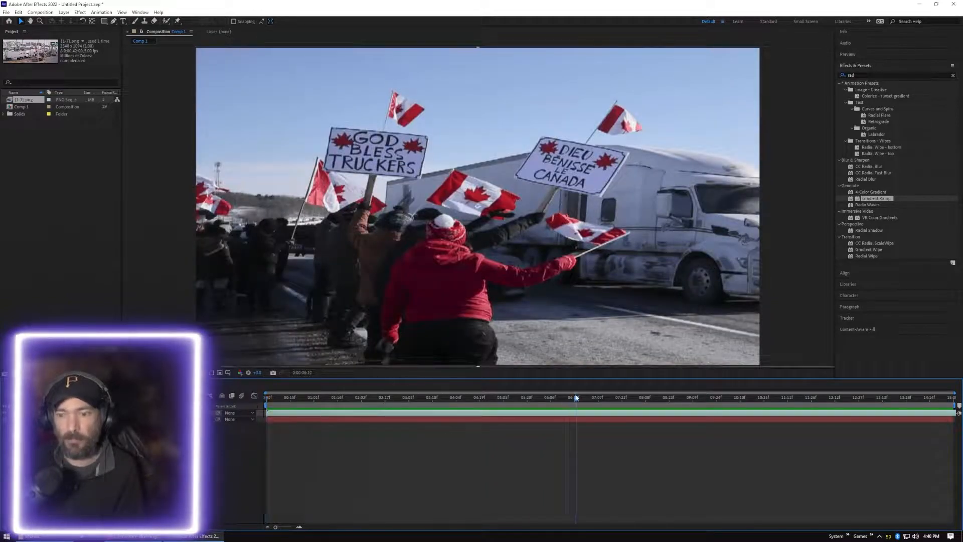
pyautogui.moveTo(576, 398); pyautogui.dragTo(267, 397)
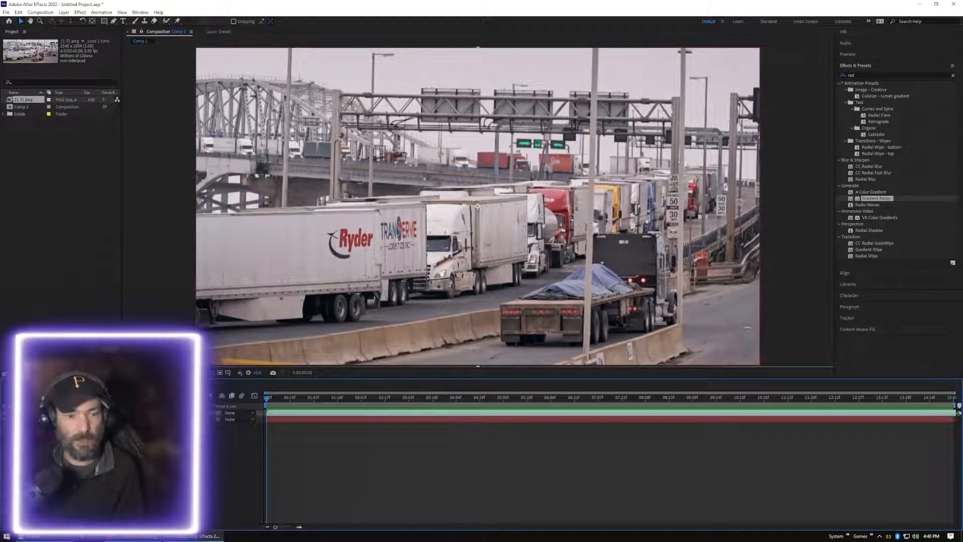
# Set the PNG sequence layer's blending mode to Multiply
pyautogui.click(166, 412)
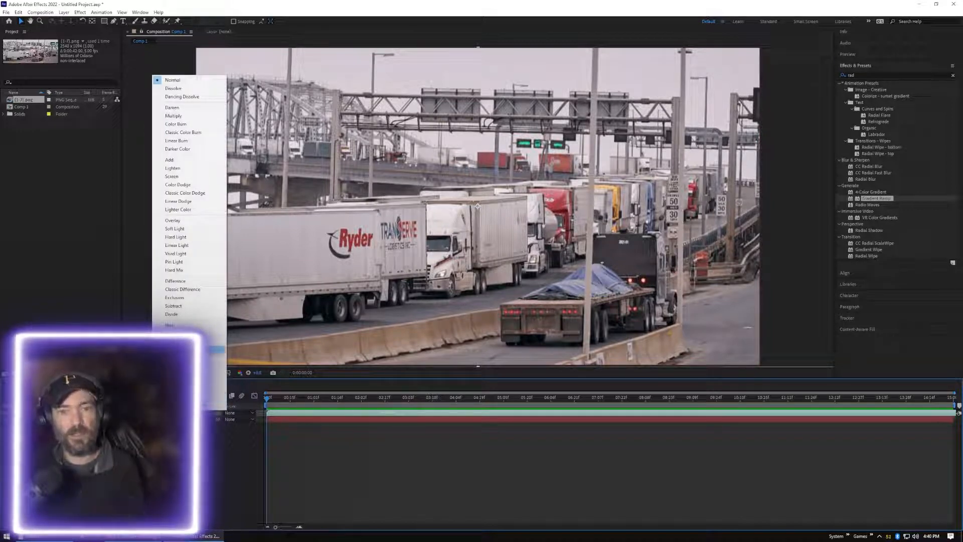
pyautogui.click(187, 116)
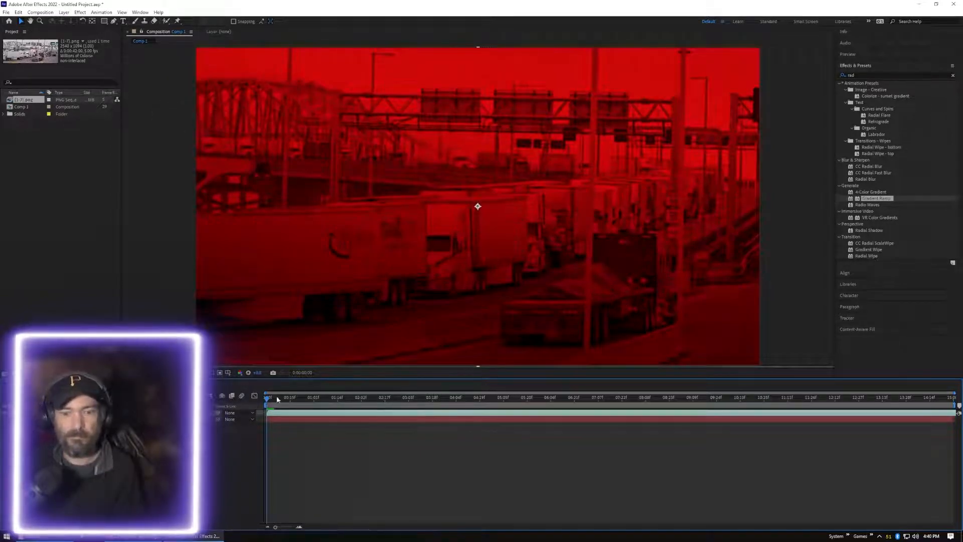
# Preview the multiplied PNG sequence over the red gradient and return the playhead to the start
pyautogui.press('space')
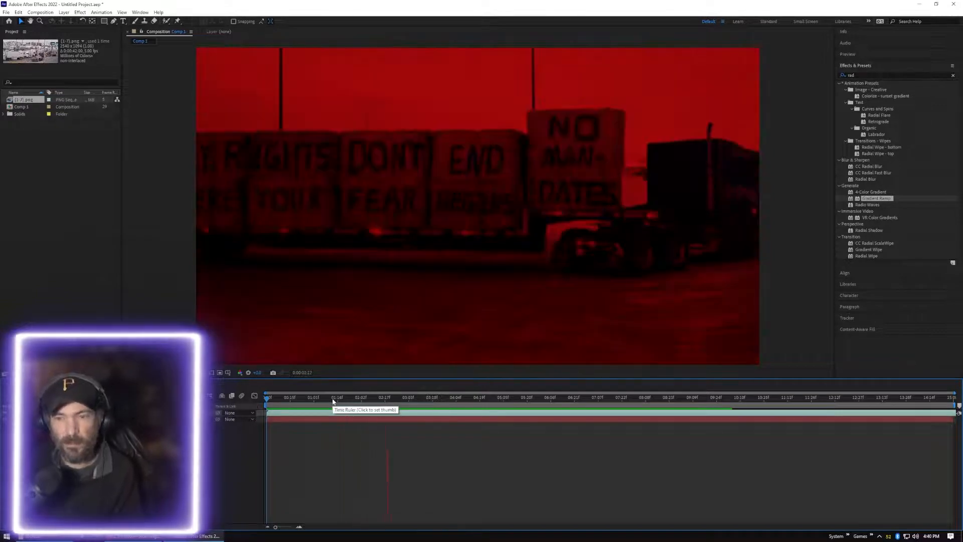
pyautogui.click(350, 409)
pyautogui.moveTo(393, 400); pyautogui.dragTo(257, 407)
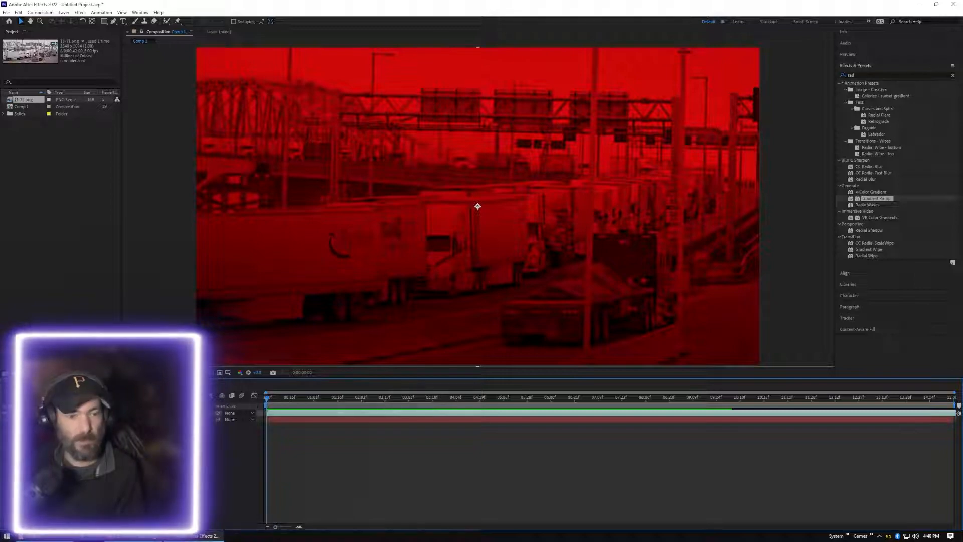
pyautogui.rightClick(87, 413)
pyautogui.click(95, 454)
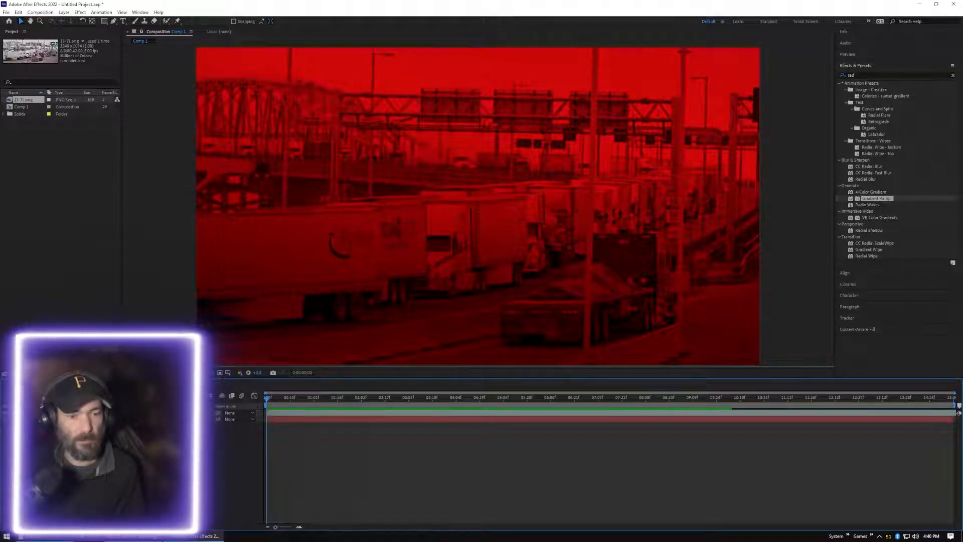
pyautogui.press('t')
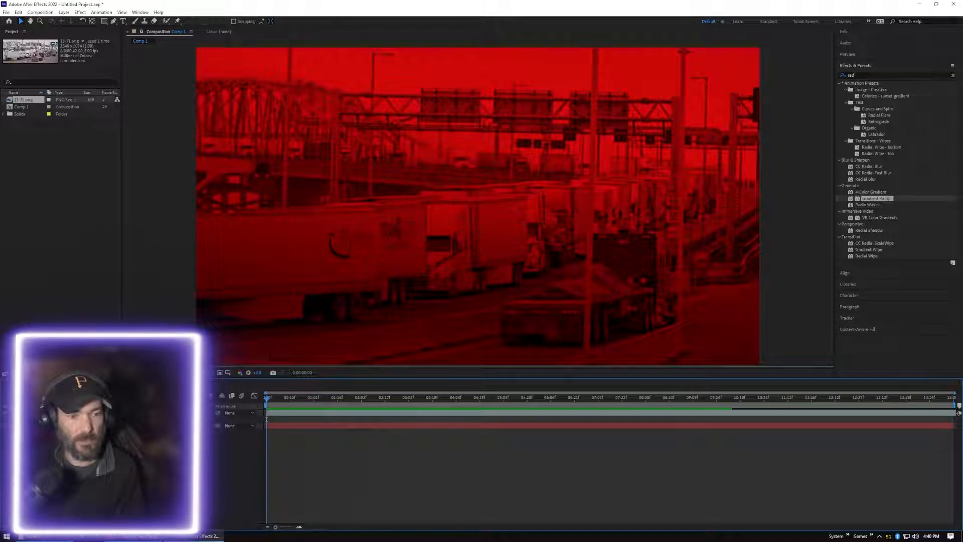
pyautogui.click(47, 420)
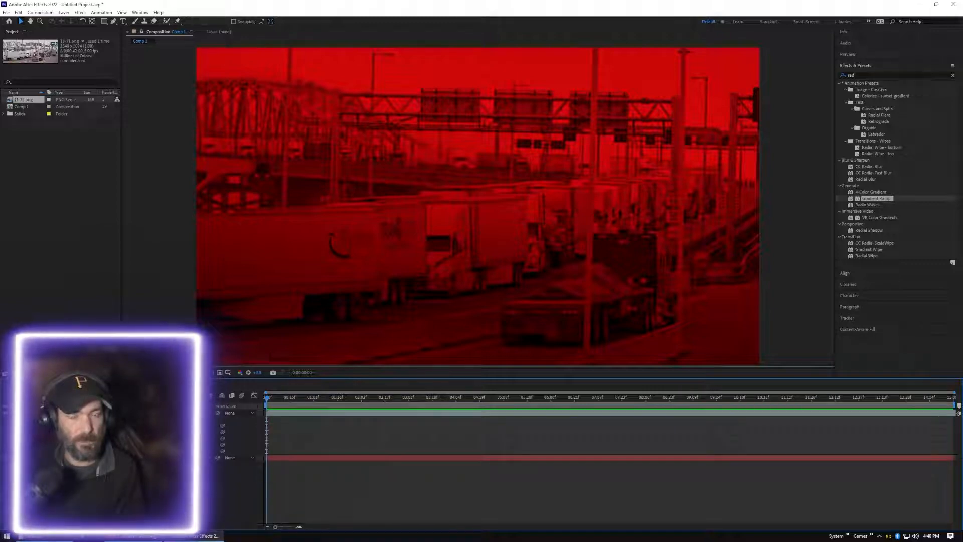
pyautogui.moveTo(265, 399)
pyautogui.mouseDown()
pyautogui.moveTo(538, 401)
pyautogui.moveTo(267, 399)
pyautogui.mouseUp()
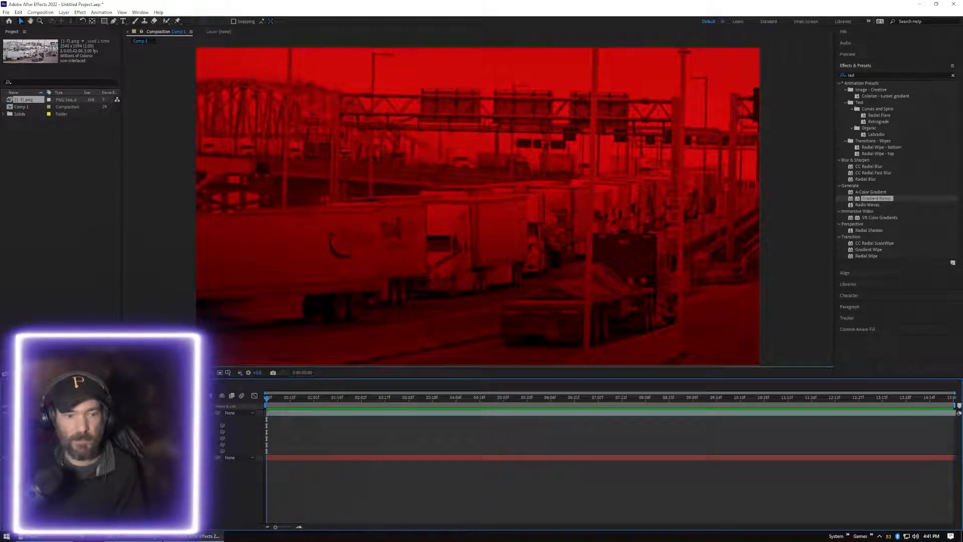
# Duplicate the PNG sequence layer twice so that three Multiply copies are stacked above the gradient solid
pyautogui.click(478, 206)
pyautogui.hotkey('ctrl', 'd')
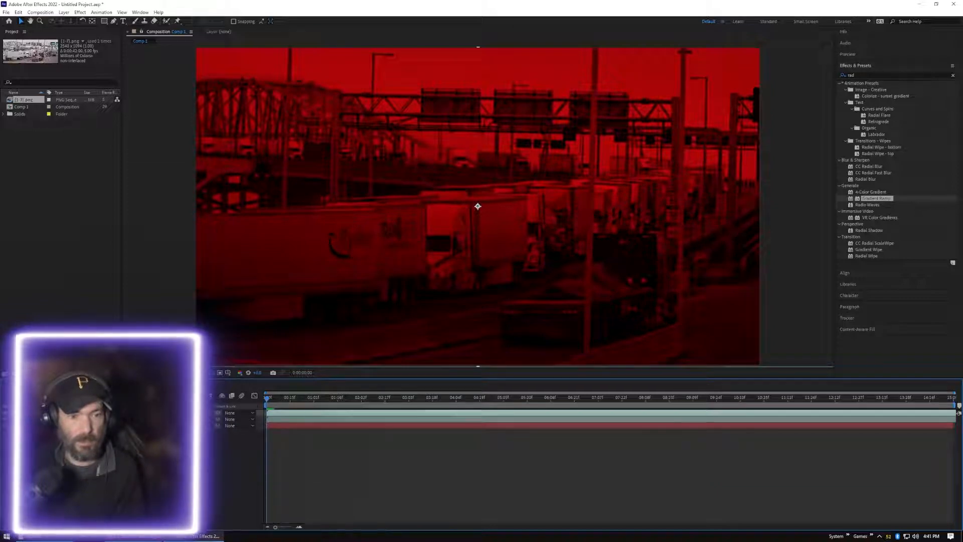
pyautogui.hotkey('ctrl', 'd')
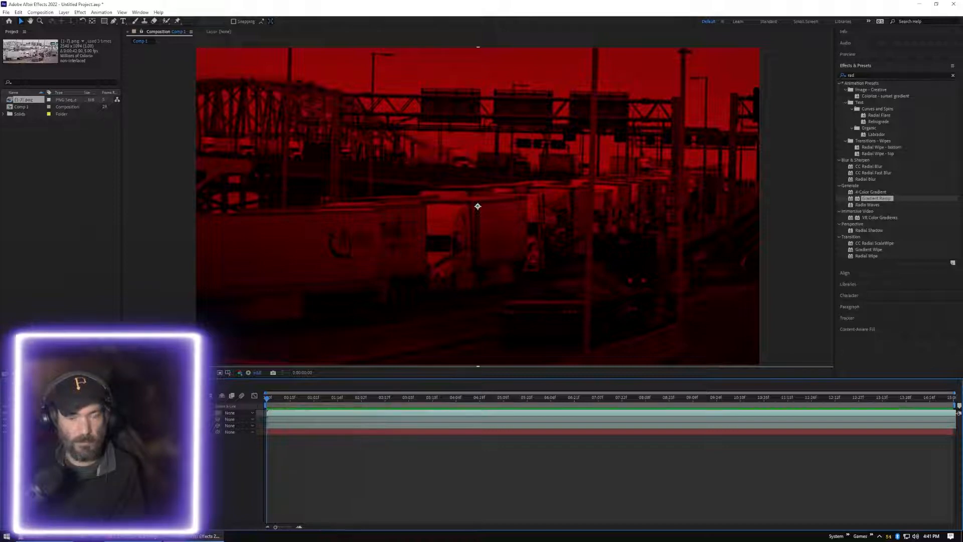
# Offset the top sequence copy slightly later and the bottom copy slightly earlier, and preview the staggered playback from the start
pyautogui.moveTo(277, 416); pyautogui.dragTo(281, 416)
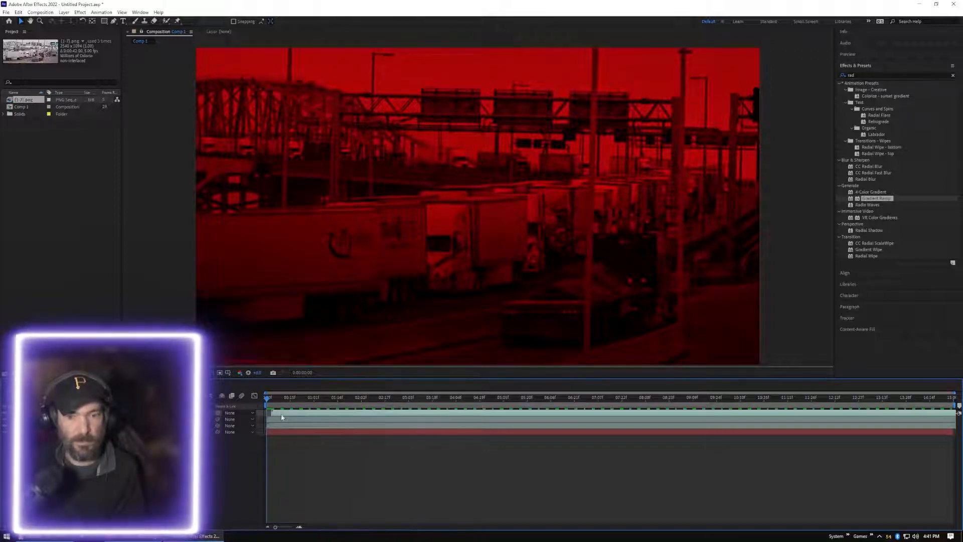
pyautogui.click(275, 427)
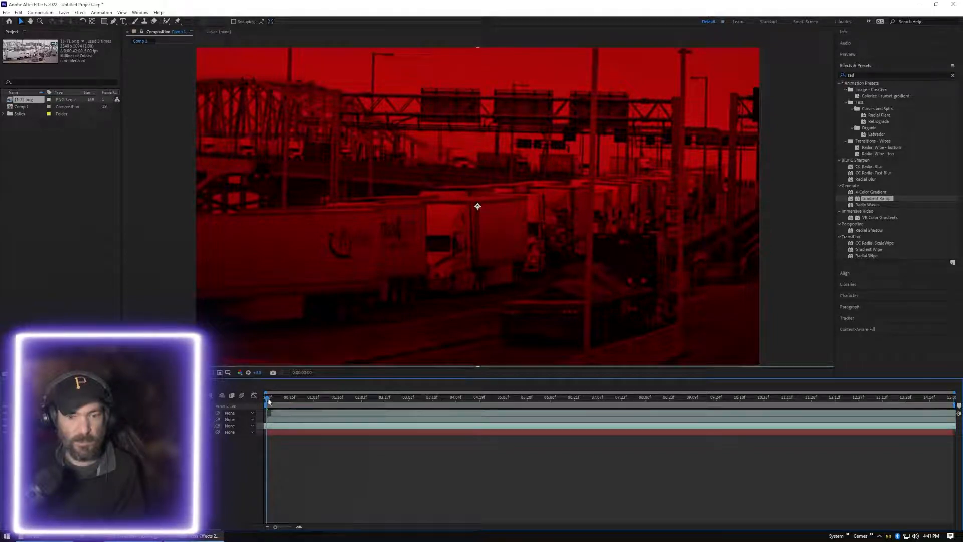
pyautogui.press('space')
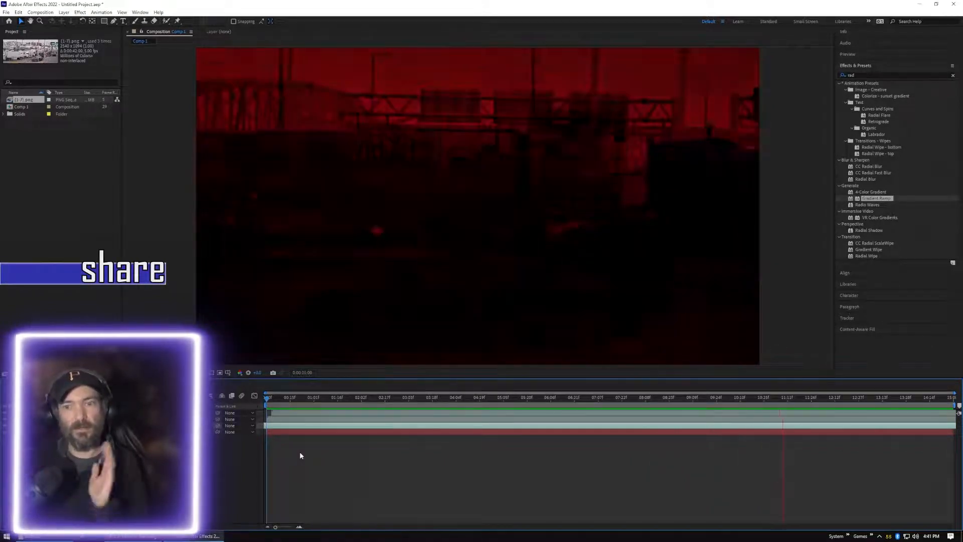
pyautogui.press('space')
pyautogui.moveTo(872, 403); pyautogui.dragTo(214, 424)
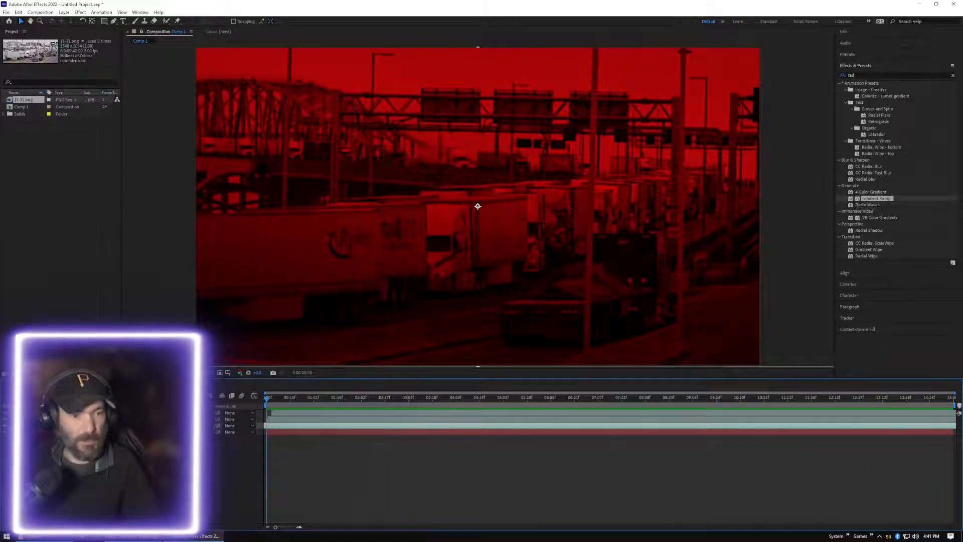
# Reveal the opacity of all three sequence layers and realign the top and bottom ones with the composition start
pyautogui.hotkey('ctrl', 'a')
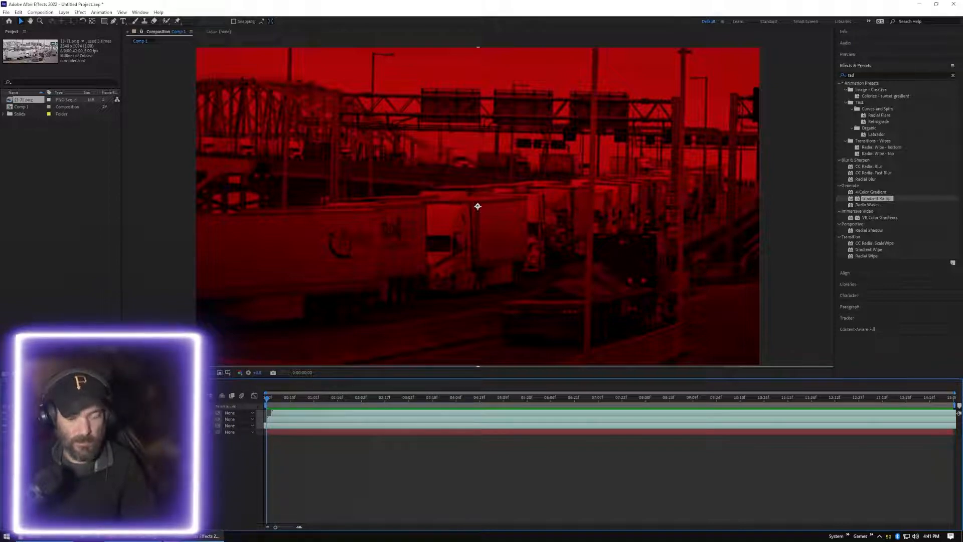
pyautogui.press('t')
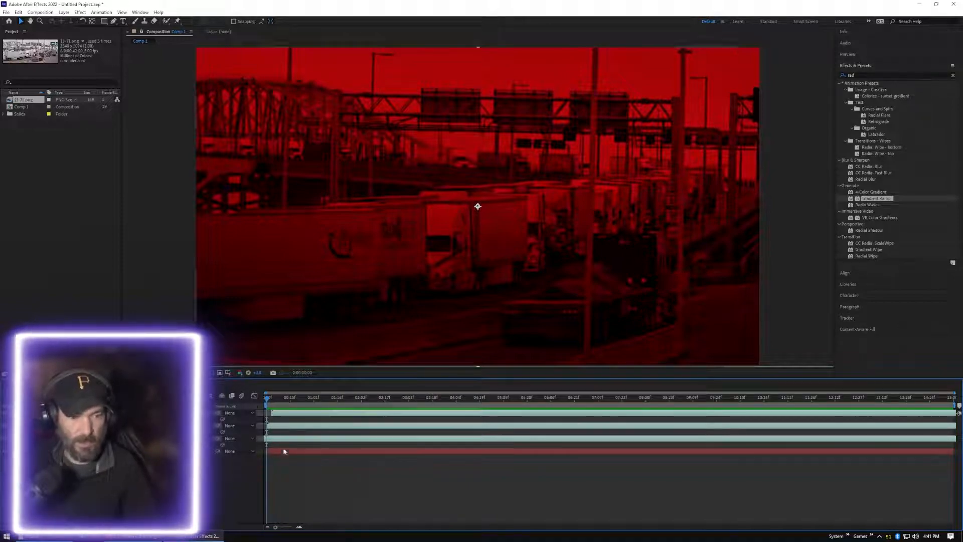
pyautogui.click(281, 470)
pyautogui.click(299, 415)
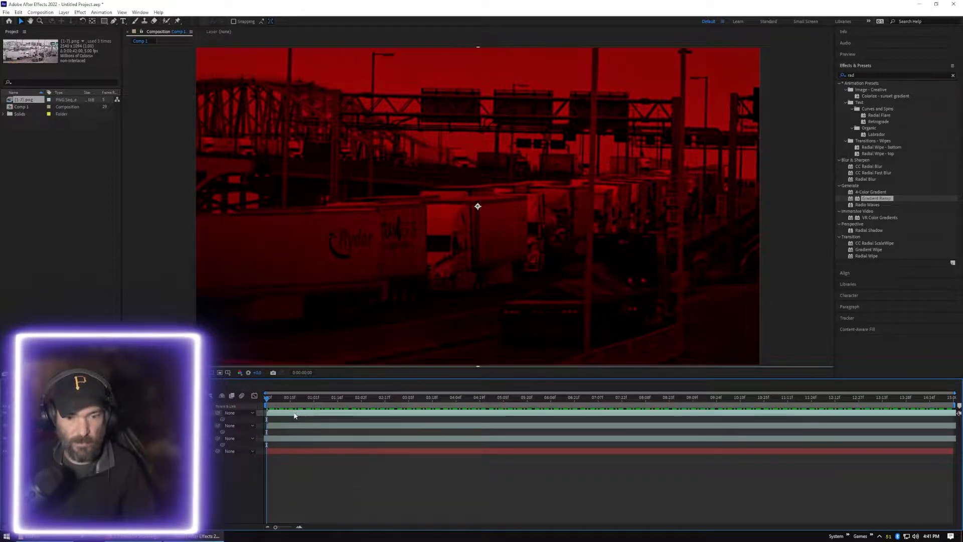
pyautogui.click(280, 440)
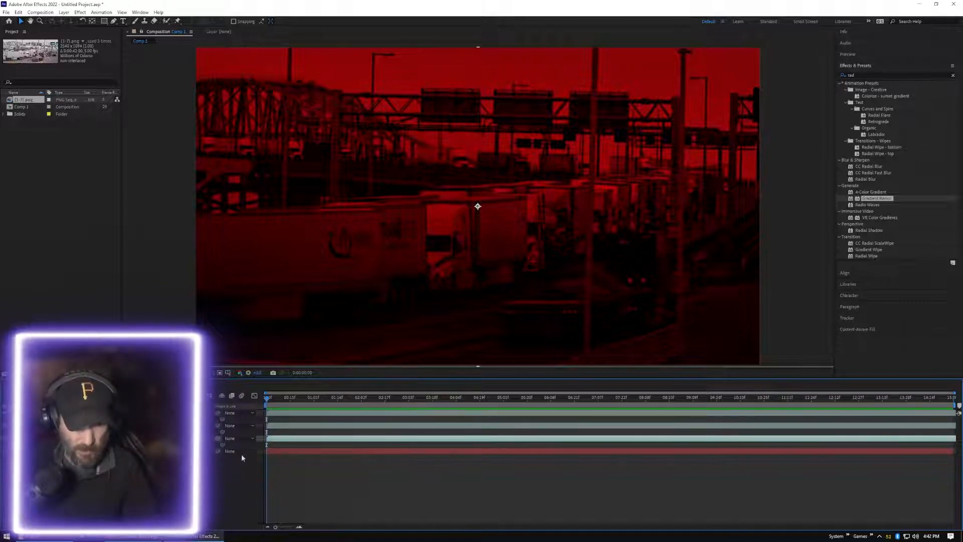
# Keyframe the opacity of all three sequence layers from the first frame down to 0% at about 6 seconds
pyautogui.hotkey('ctrl', 'a')
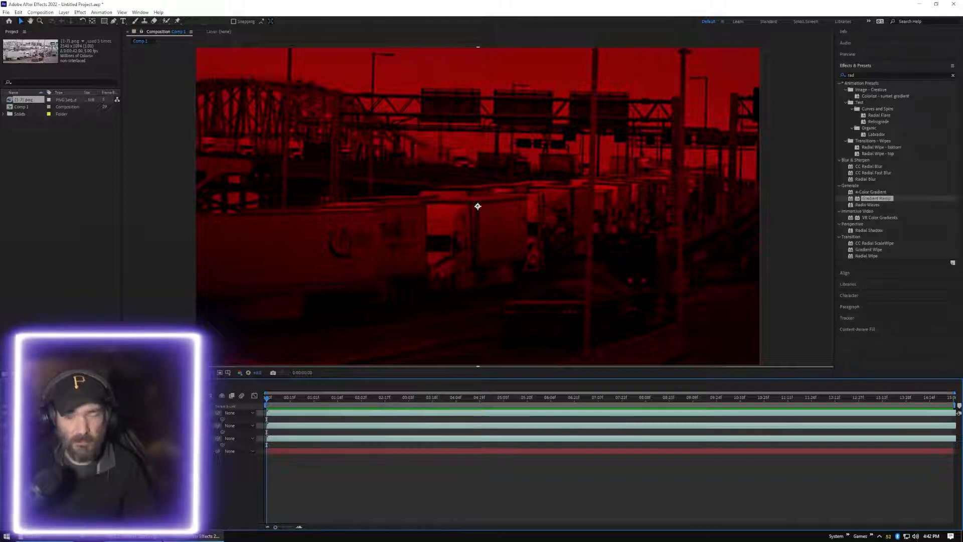
pyautogui.moveTo(269, 402); pyautogui.dragTo(553, 406)
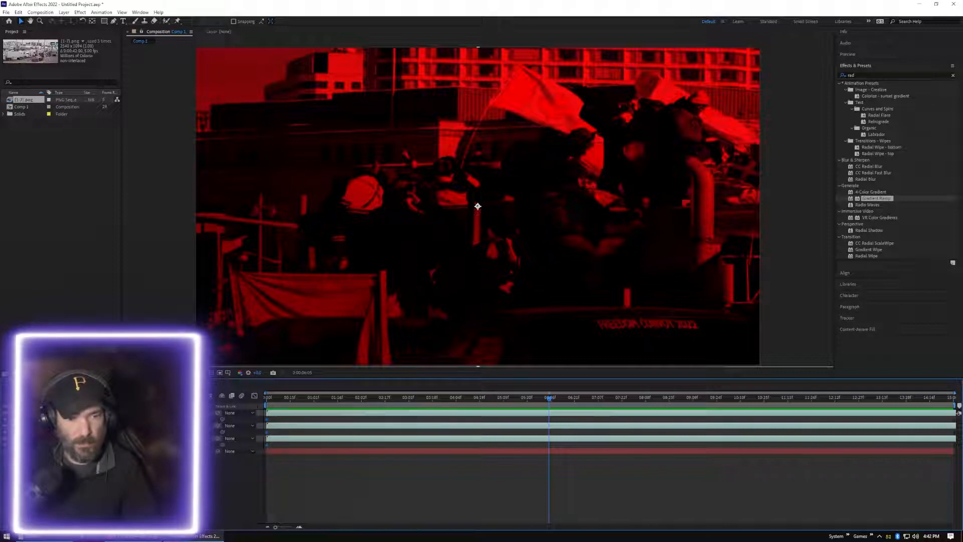
pyautogui.write('0')
pyautogui.press('Return')
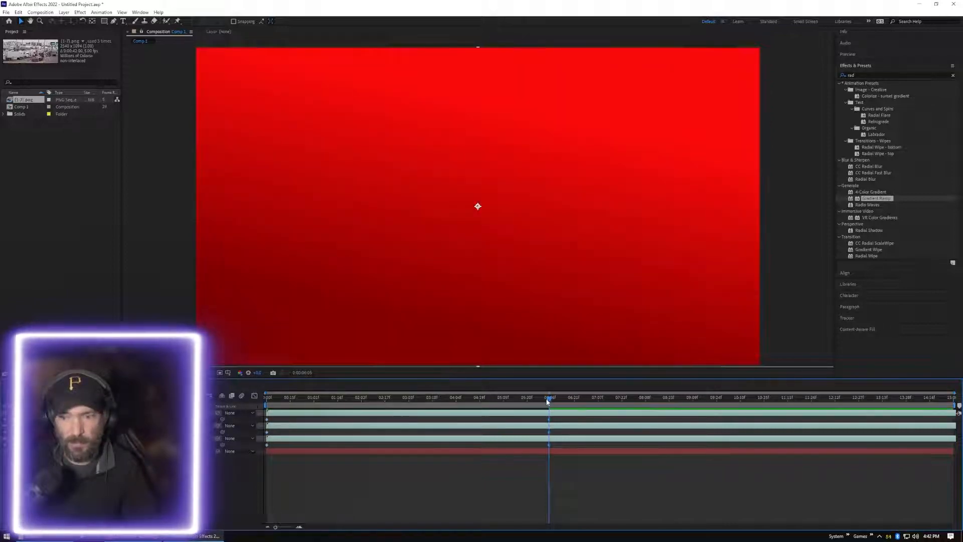
# Preview the opacity fade and stagger the sequence layers, moving the top one slightly later and the bottom one slightly earlier
pyautogui.moveTo(548, 401); pyautogui.dragTo(269, 475)
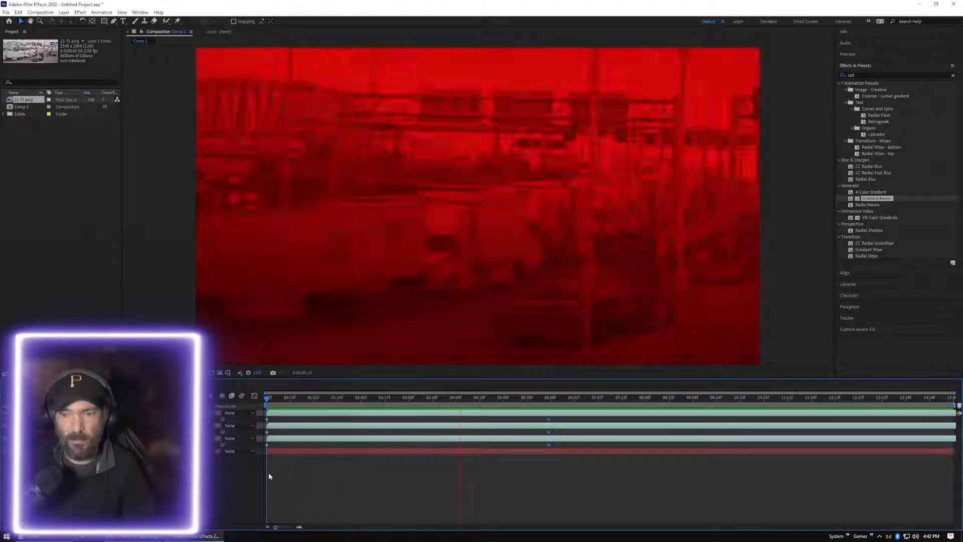
pyautogui.press('space')
pyautogui.moveTo(564, 400); pyautogui.dragTo(279, 441)
pyautogui.click(330, 495)
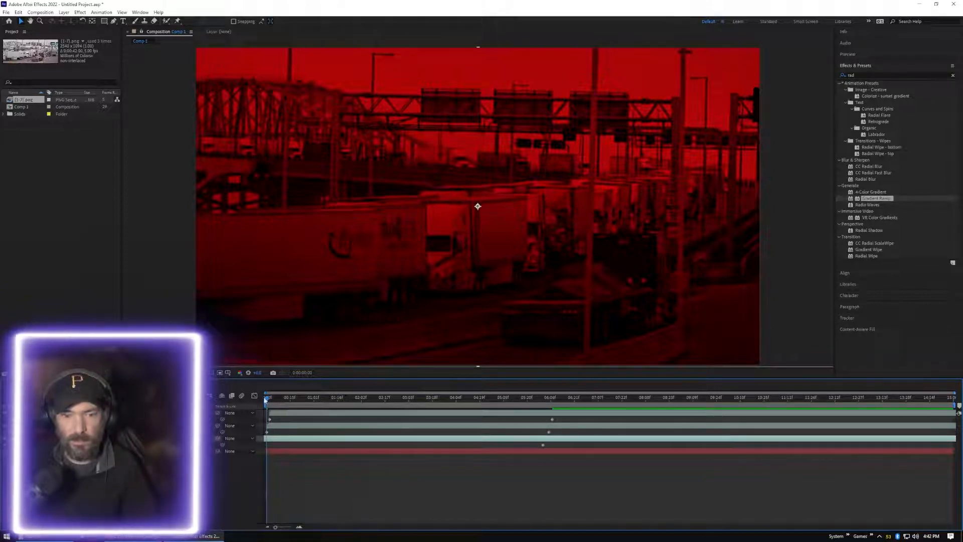
pyautogui.press('space')
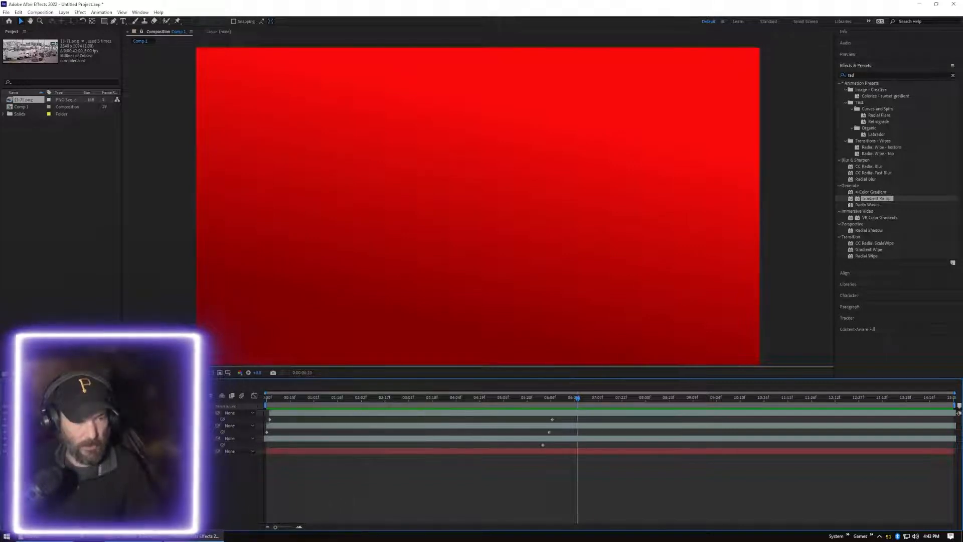
# Expand the transform properties of the three sequence layers and collapse the upper two, leaving only the bottom one's properties open
pyautogui.click(31, 413)
pyautogui.click(30, 413)
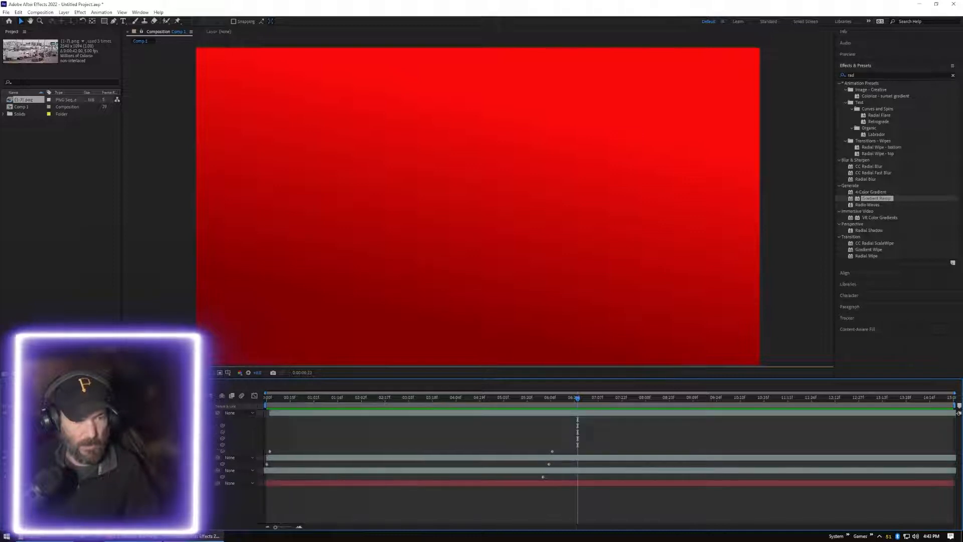
pyautogui.click(31, 457)
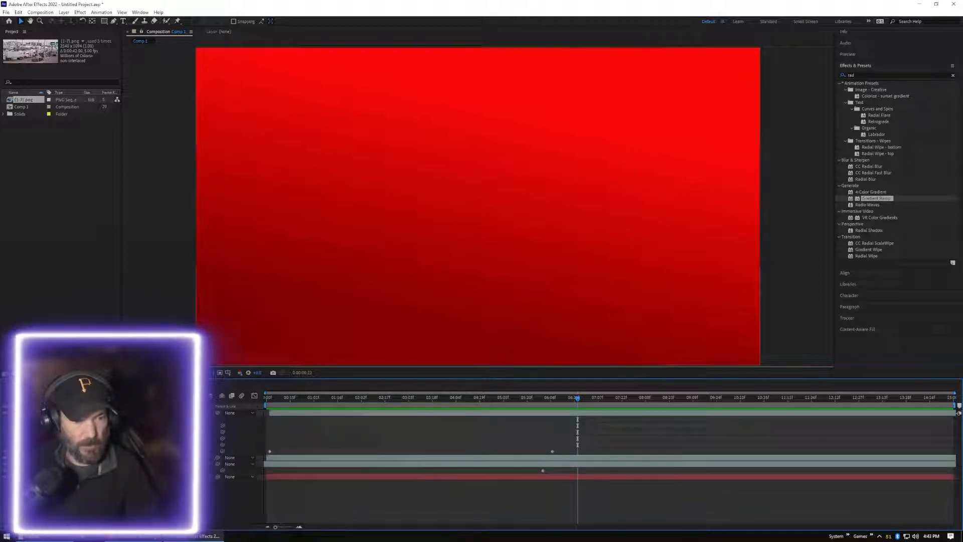
pyautogui.click(30, 465)
pyautogui.click(31, 457)
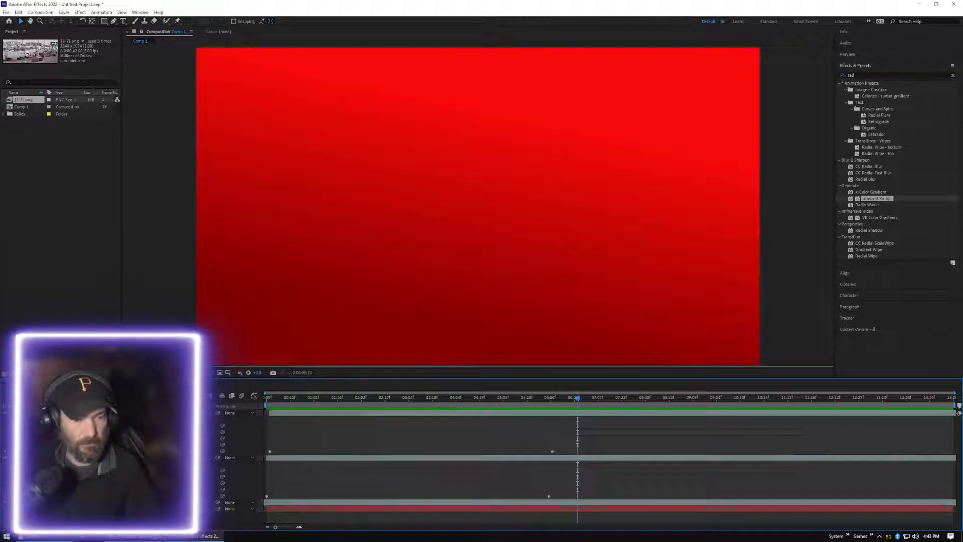
pyautogui.click(31, 502)
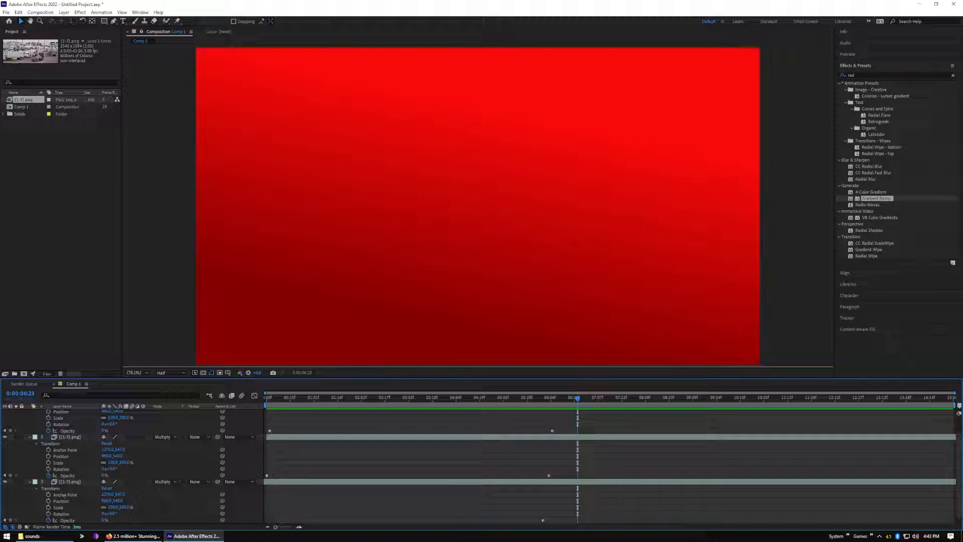
pyautogui.scroll(1, 50, 470)
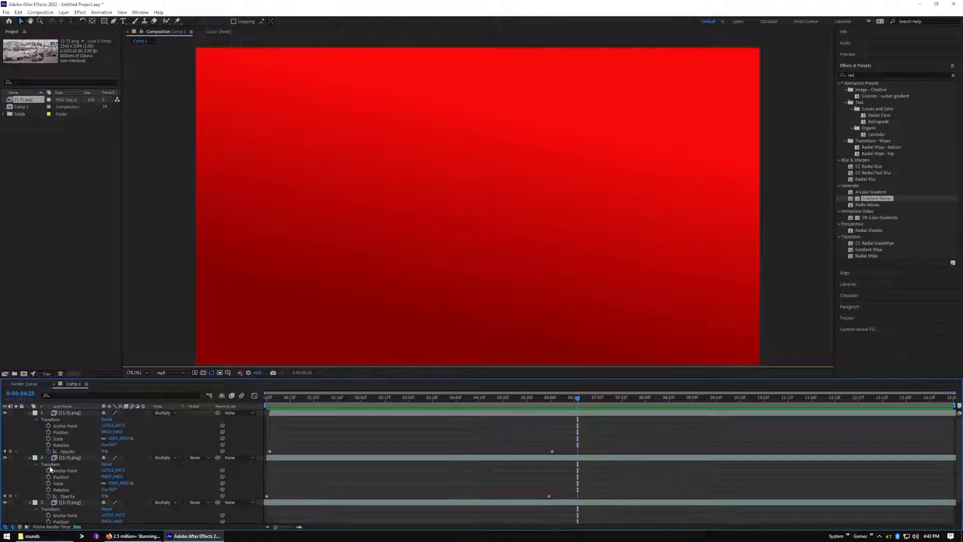
pyautogui.click(30, 412)
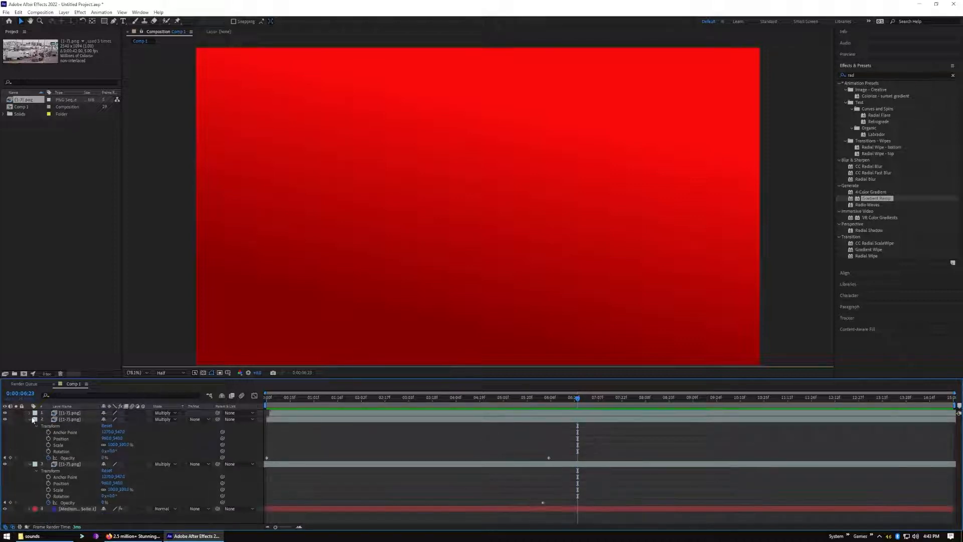
pyautogui.click(29, 419)
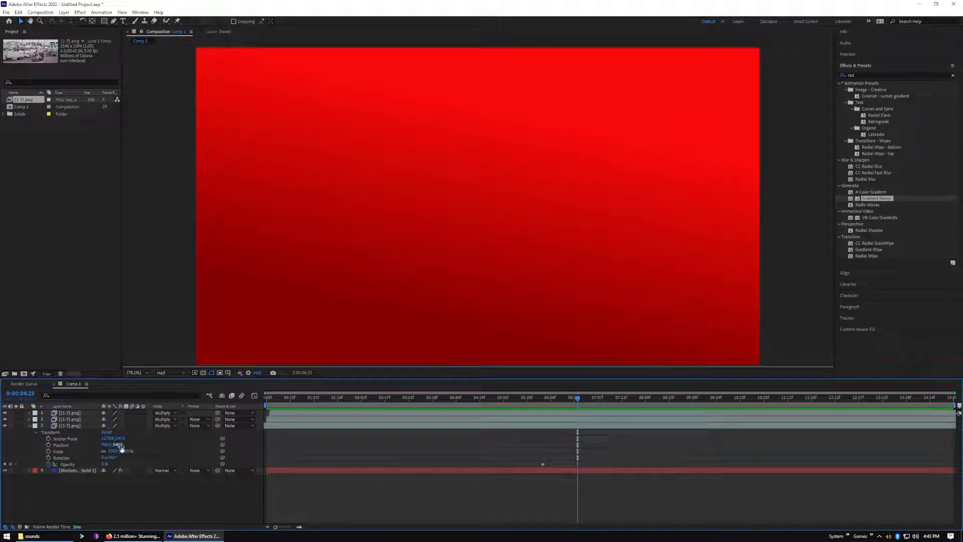
# Return the playhead to the start and set the bottom sequence layer's rotation to -90°
pyautogui.click(330, 429)
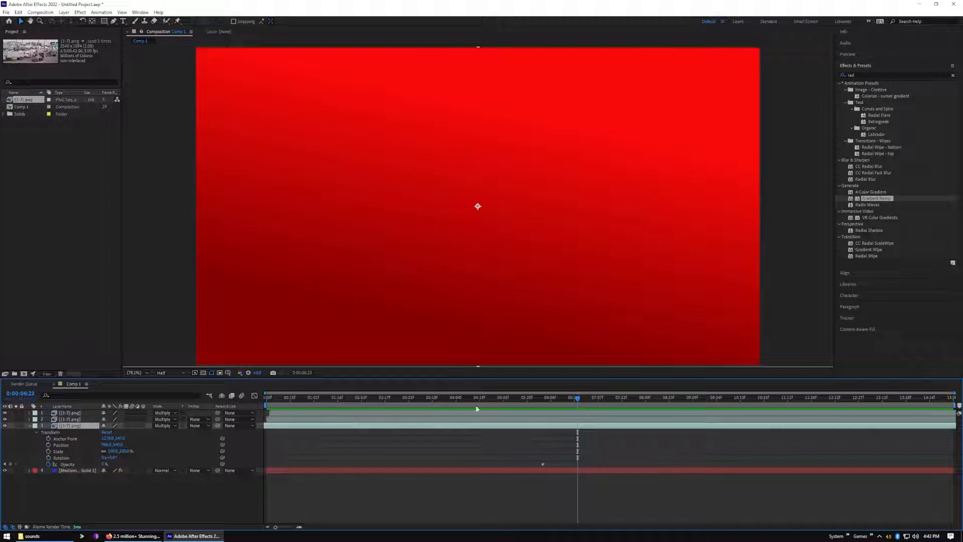
pyautogui.moveTo(577, 399); pyautogui.dragTo(407, 404)
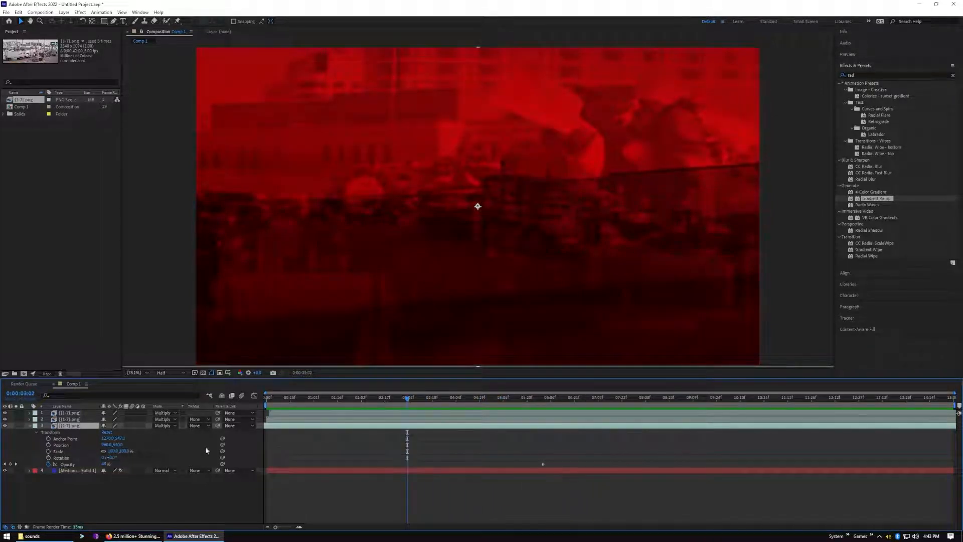
pyautogui.moveTo(407, 400); pyautogui.dragTo(262, 411)
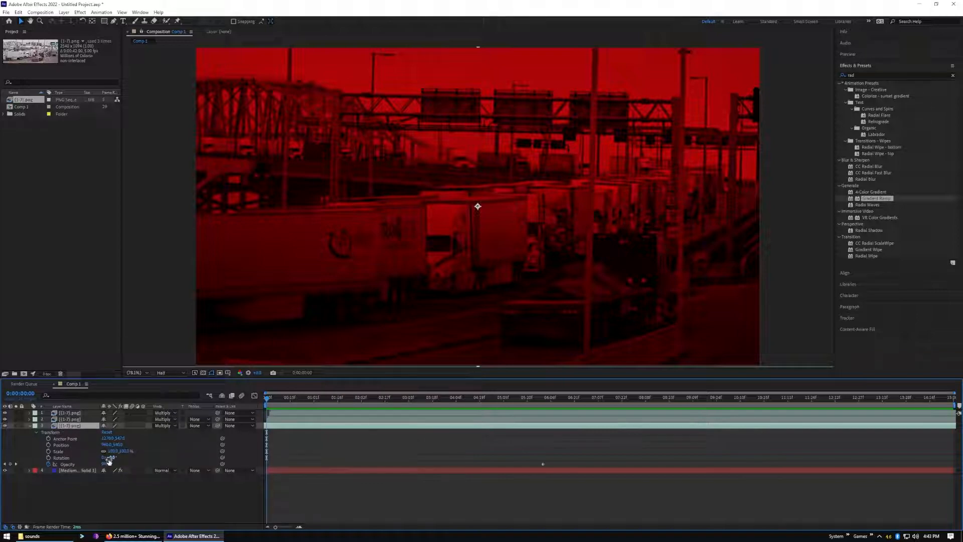
pyautogui.moveTo(112, 458); pyautogui.dragTo(80, 459)
# Expand the middle sequence layer's transform properties and set its rotation to about -46°
pyautogui.click(29, 420)
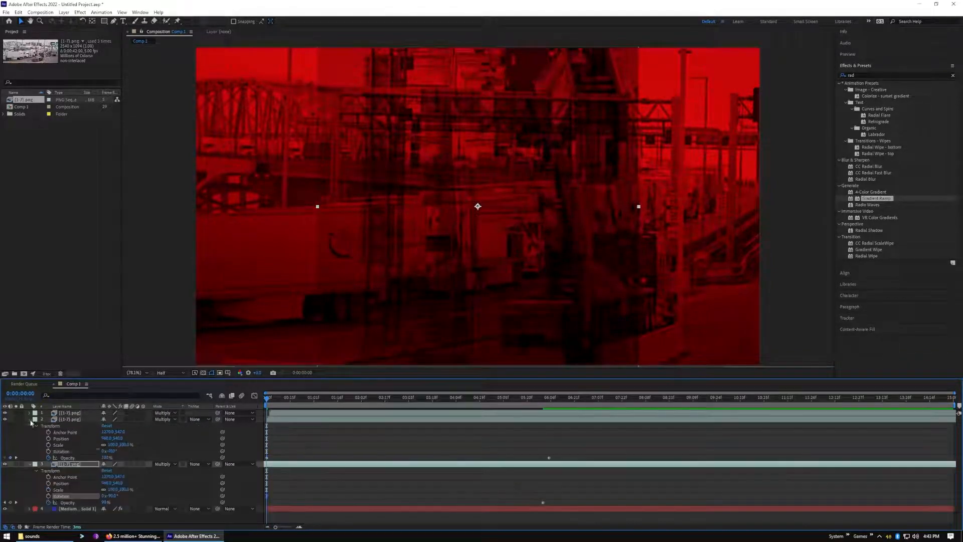
pyautogui.moveTo(112, 451); pyautogui.dragTo(94, 453)
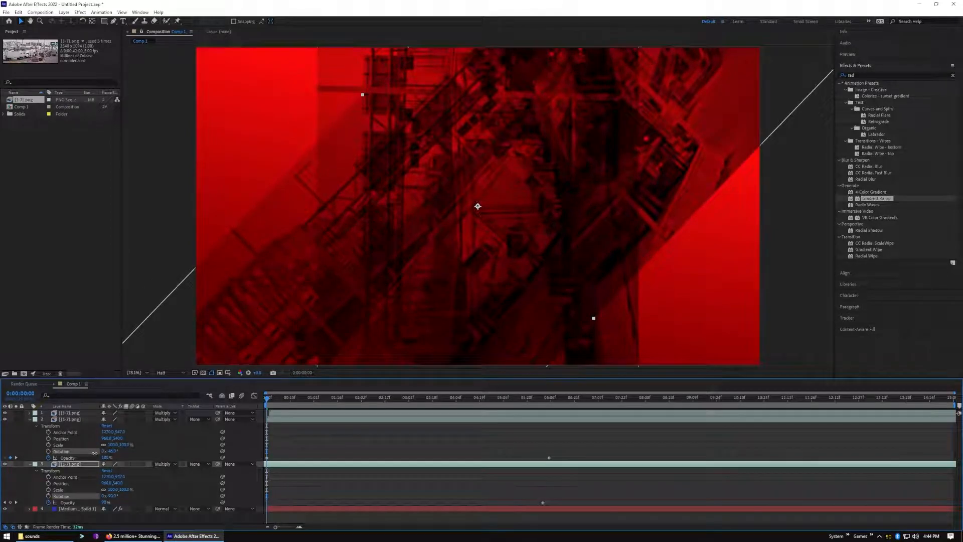
pyautogui.click(84, 419)
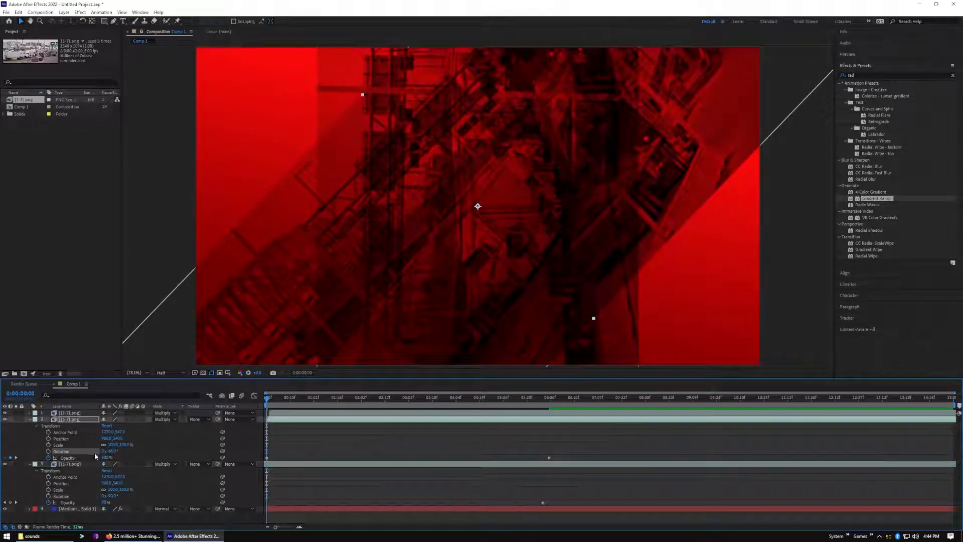
# Expand the top sequence layer's transform properties and isolate it by hiding the middle and bottom sequence layers
pyautogui.click(82, 414)
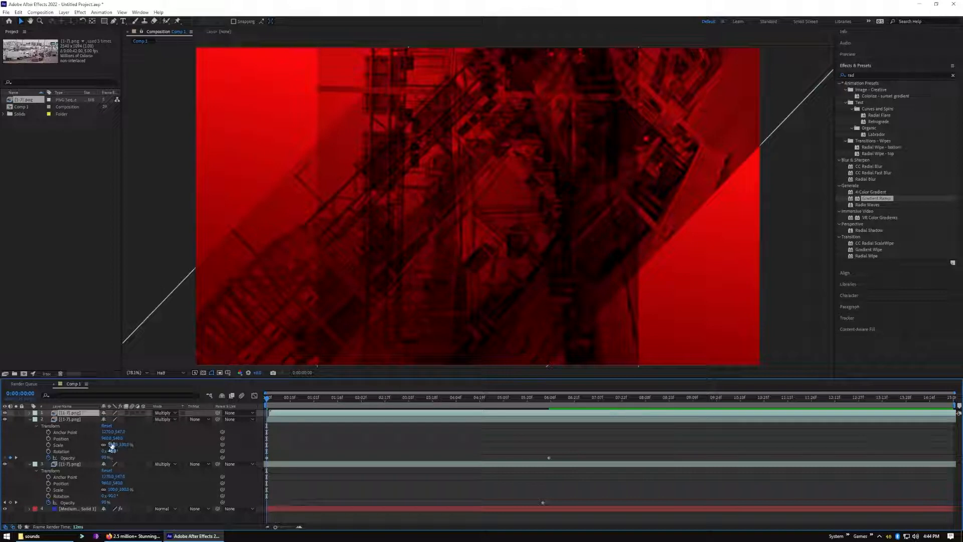
pyautogui.click(30, 413)
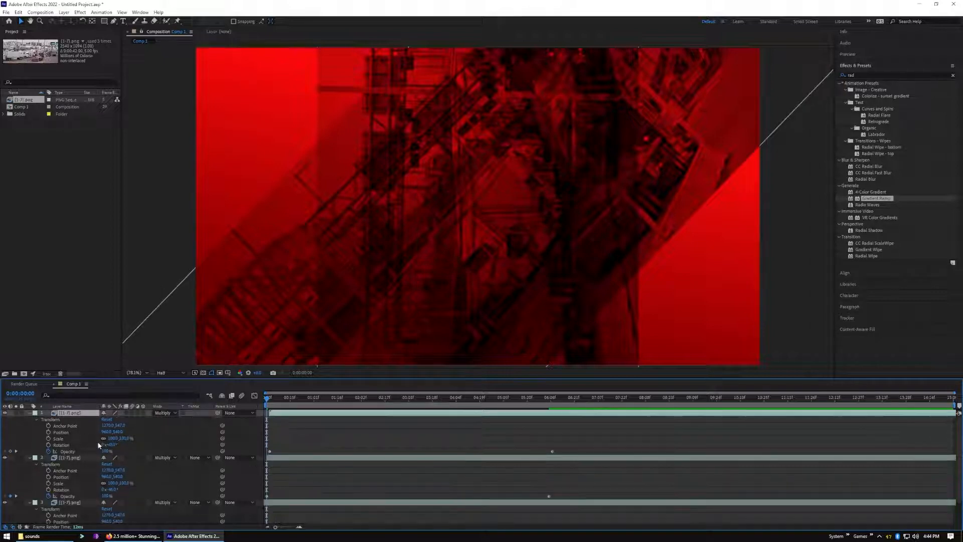
pyautogui.moveTo(111, 445); pyautogui.dragTo(120, 445)
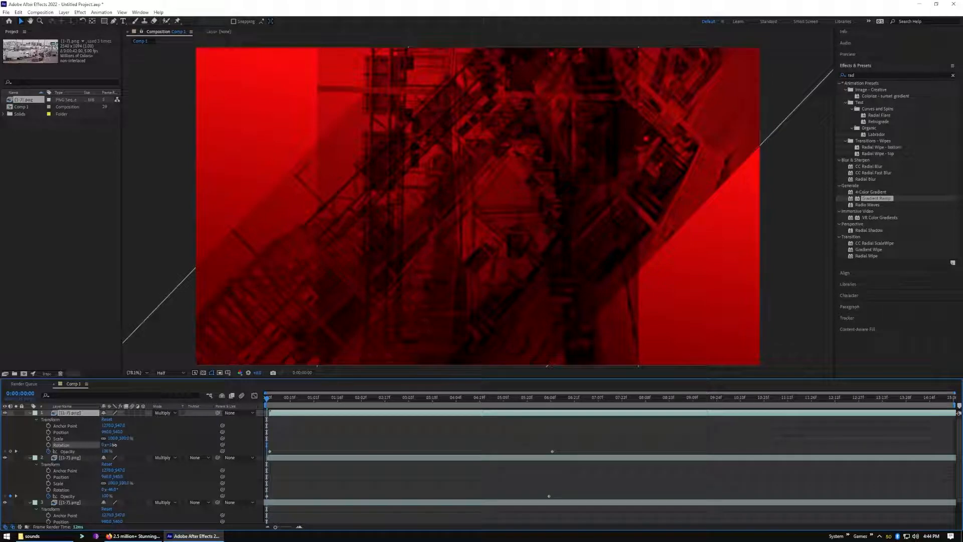
pyautogui.click(4, 458)
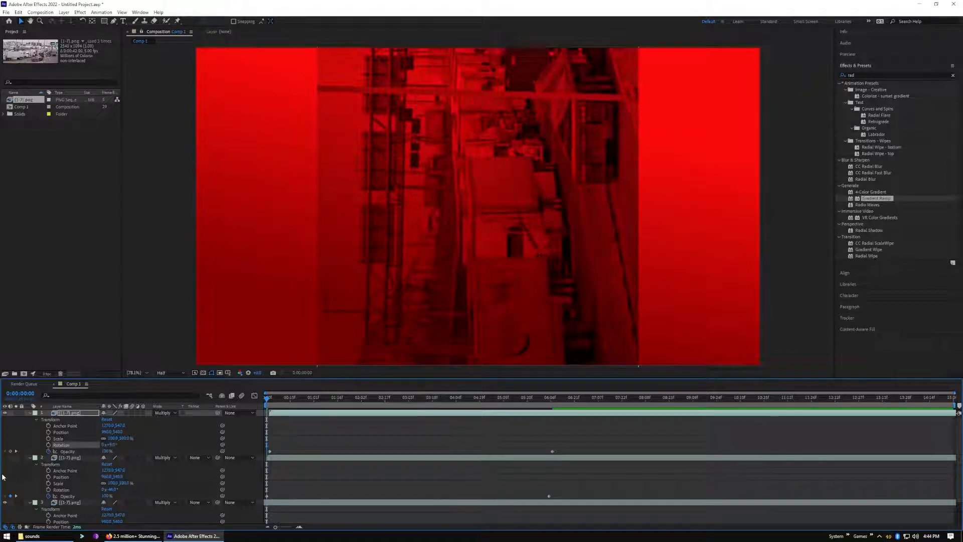
pyautogui.click(5, 502)
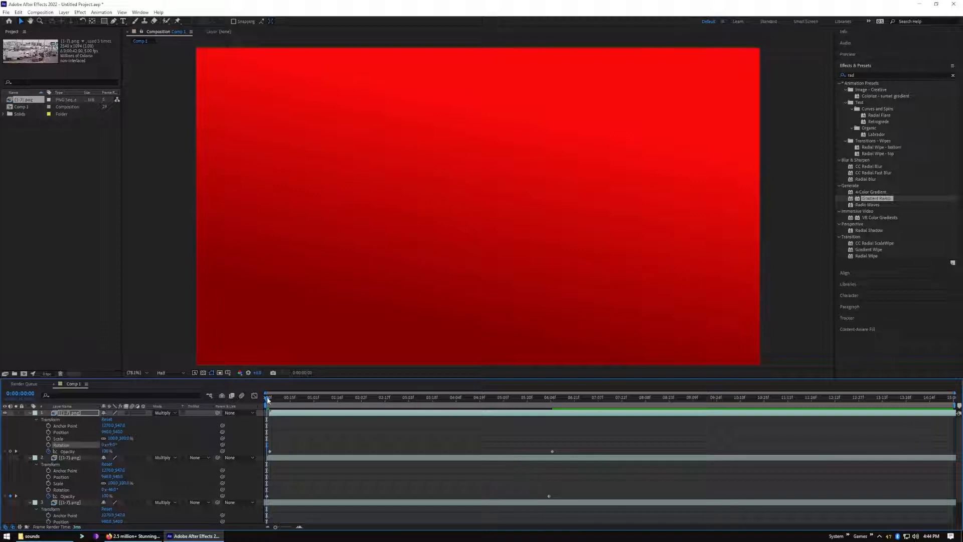
# At 0:00:00:02, set the top sequence layer's rotation to about -34° and scale it up to about 184%
pyautogui.click(269, 398)
pyautogui.moveTo(114, 446); pyautogui.dragTo(105, 444)
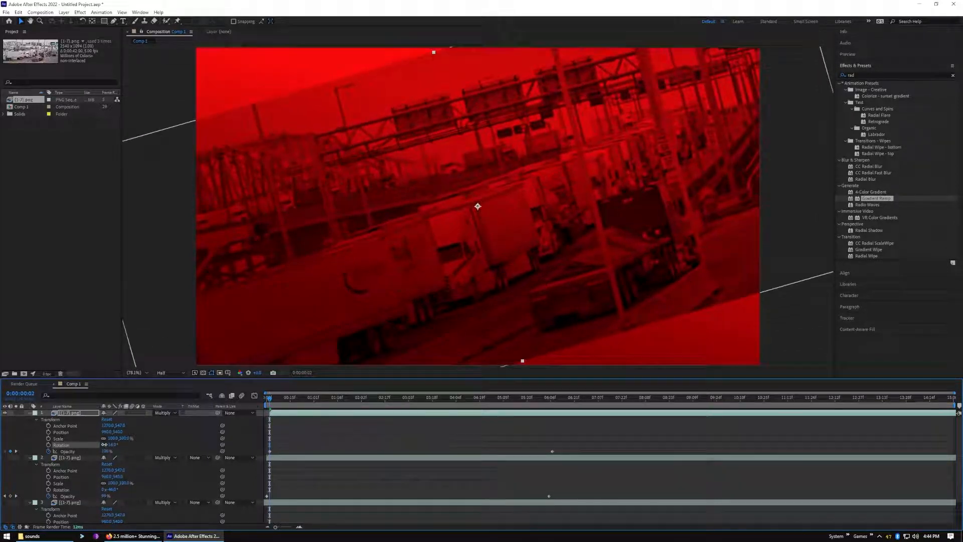
pyautogui.moveTo(104, 444); pyautogui.dragTo(97, 445)
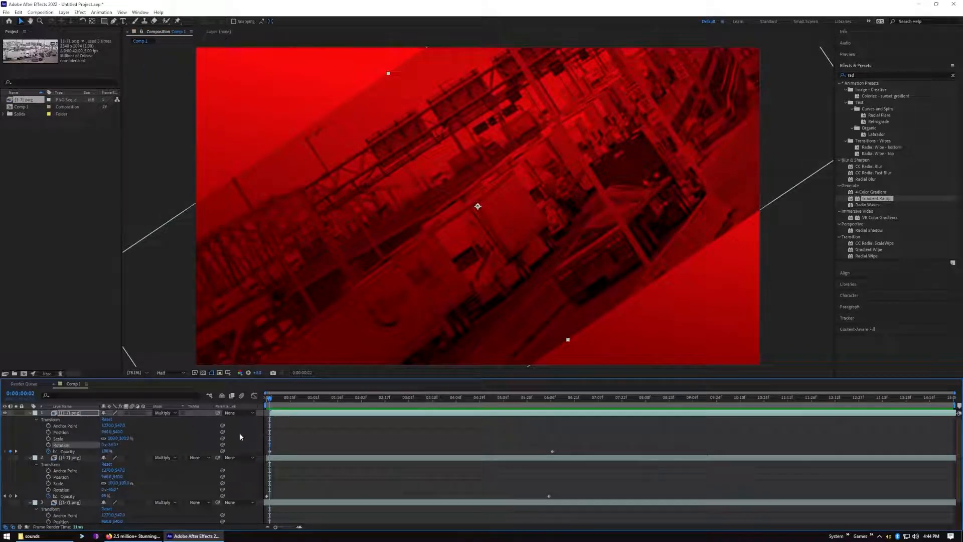
pyautogui.click(124, 438)
pyautogui.moveTo(126, 440); pyautogui.dragTo(156, 438)
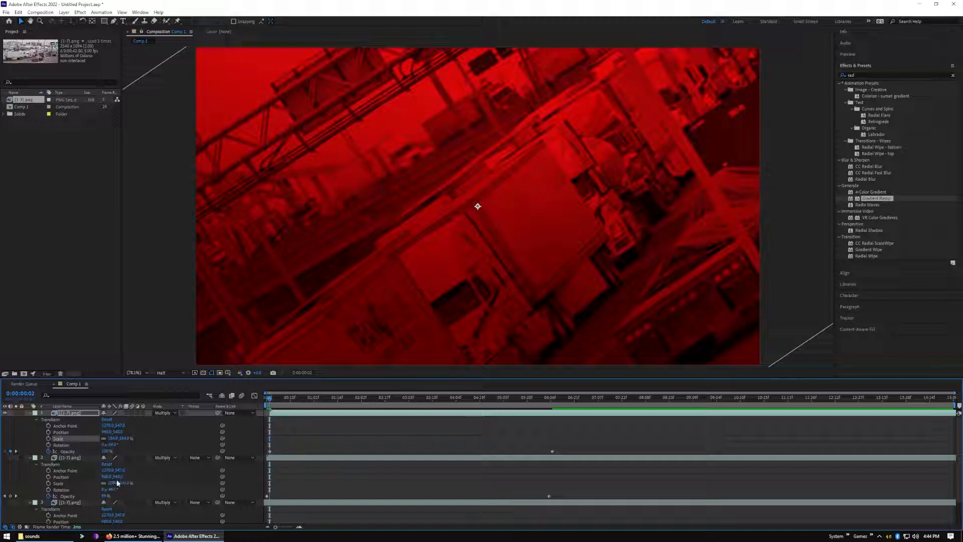
# Hide the top sequence layer, show the middle one and scale it up to about 215%
pyautogui.click(5, 413)
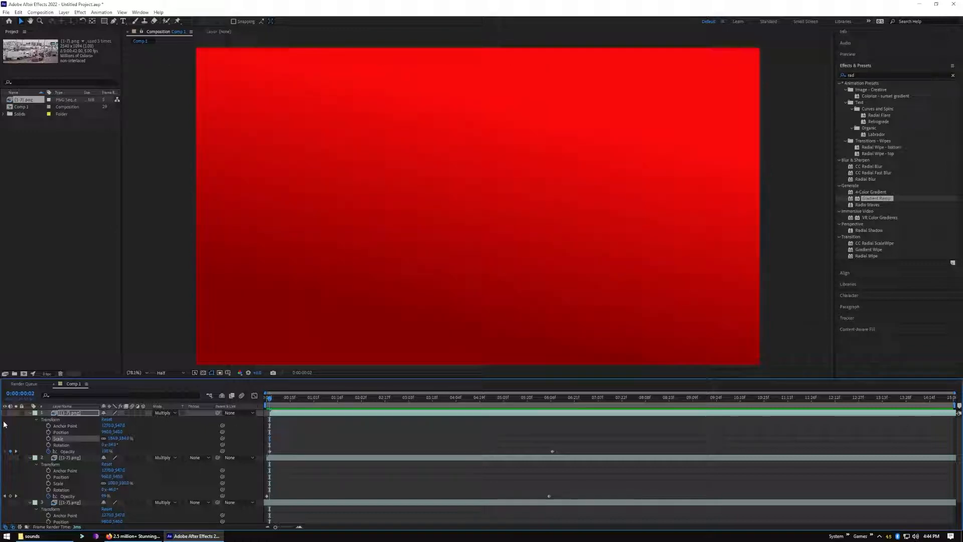
pyautogui.click(11, 457)
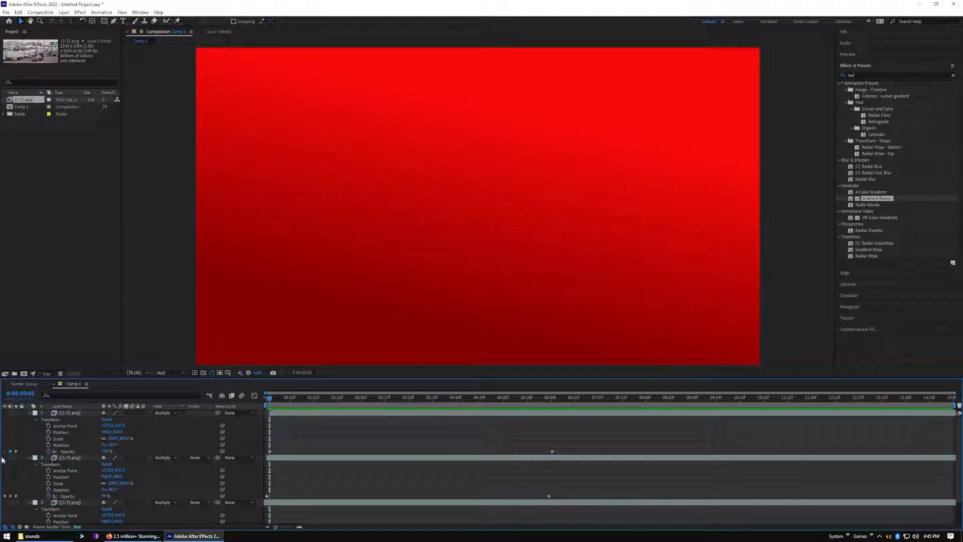
pyautogui.click(5, 458)
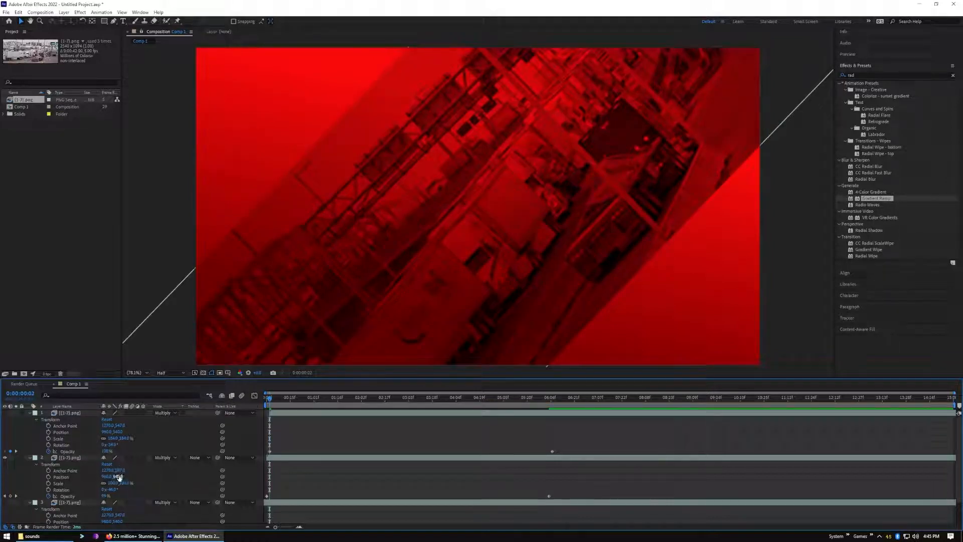
pyautogui.moveTo(118, 470); pyautogui.dragTo(125, 470)
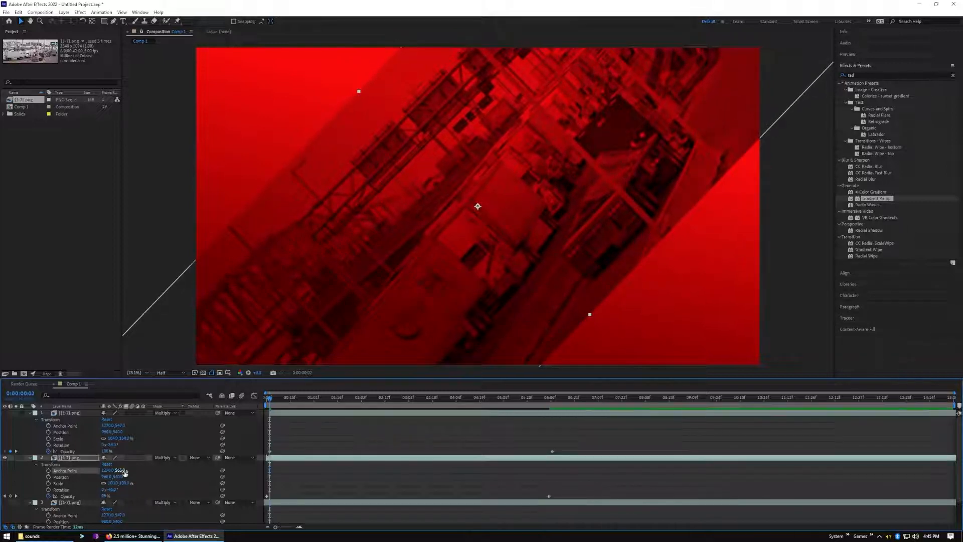
pyautogui.hotkey('ctrl', 'z')
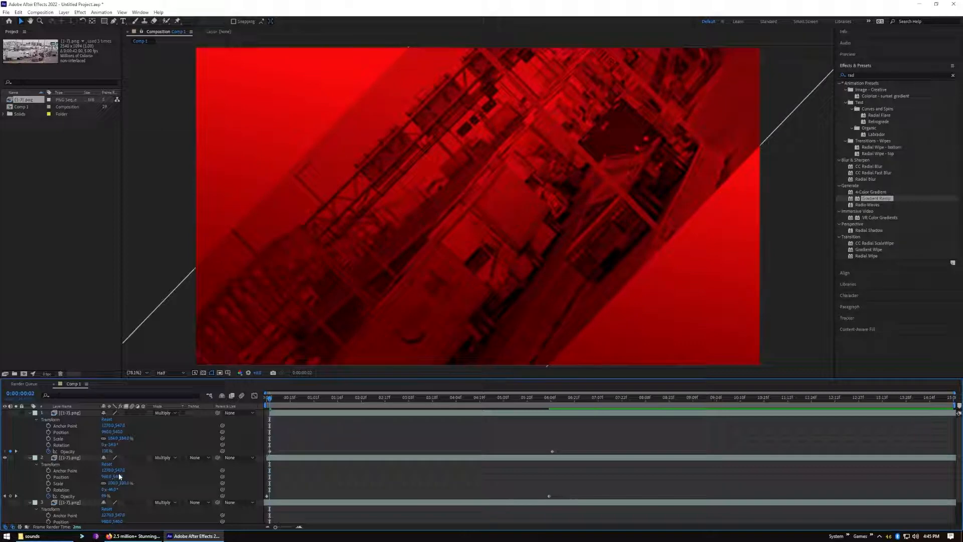
pyautogui.moveTo(122, 486); pyautogui.dragTo(163, 482)
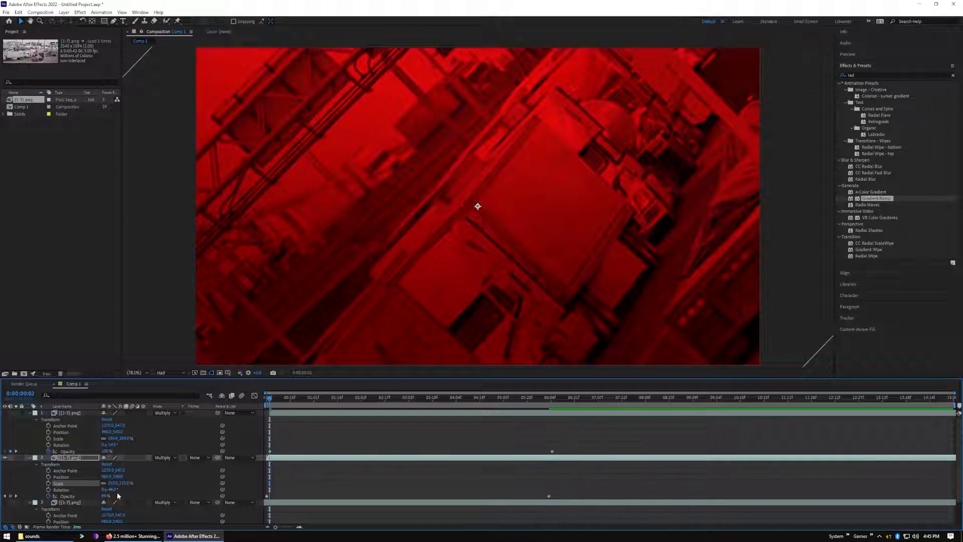
# Show the bottom sequence layer and scale it up to about 192%, keeping its original position
pyautogui.scroll(-1, 110, 503)
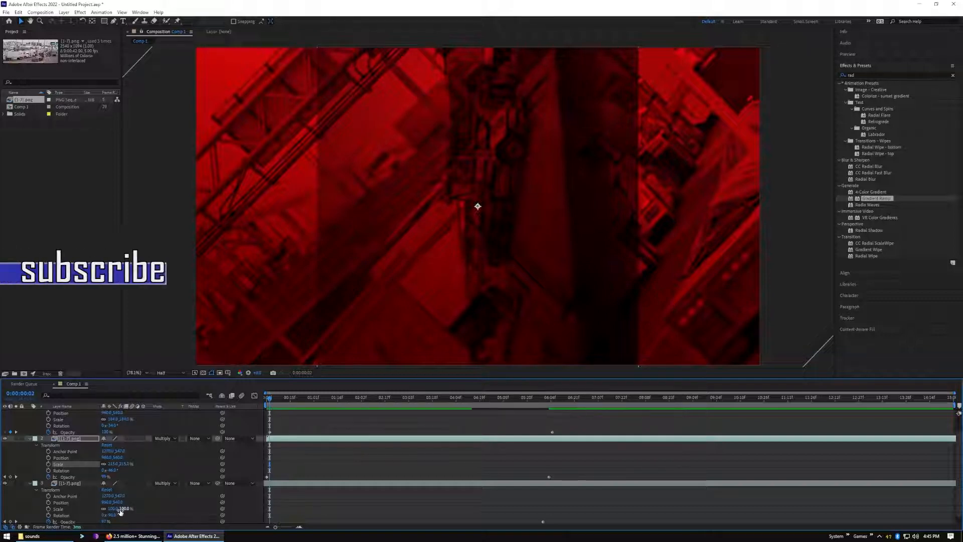
pyautogui.moveTo(117, 503); pyautogui.dragTo(127, 503)
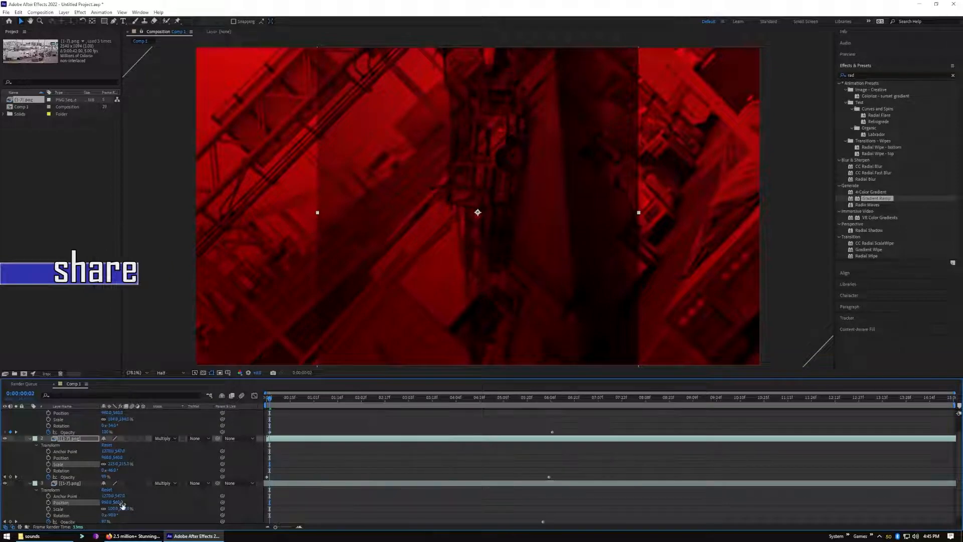
pyautogui.hotkey('ctrl', 'z')
pyautogui.moveTo(123, 510); pyautogui.dragTo(156, 510)
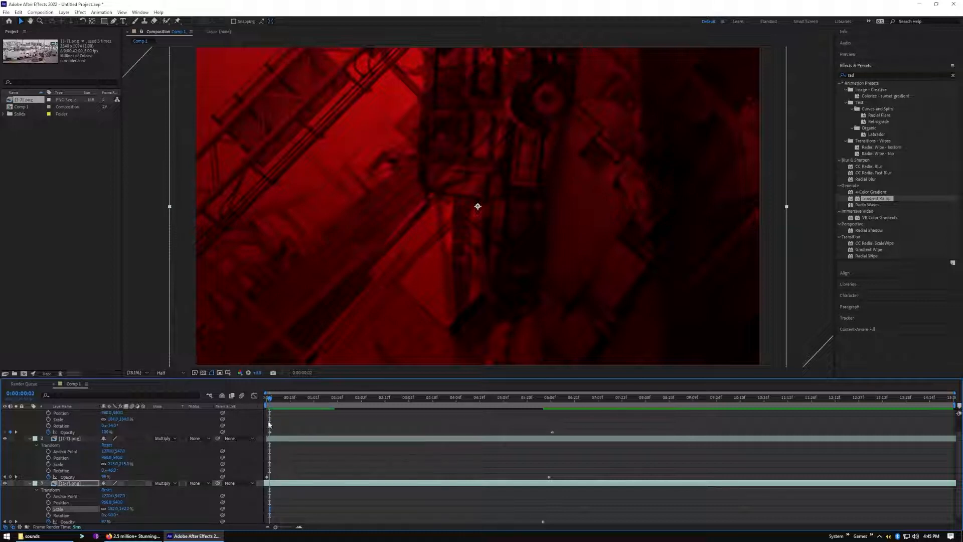
# Animate the top sequence layer's scale with keyframes from 184% at 0:00:00:02 to 100% at 0:00:06:07
pyautogui.scroll(1, 266, 414)
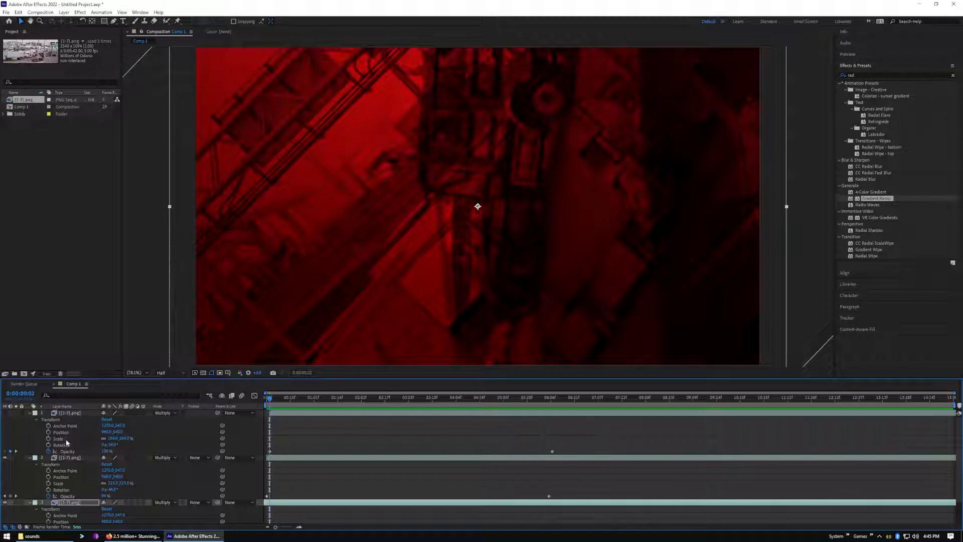
pyautogui.click(49, 439)
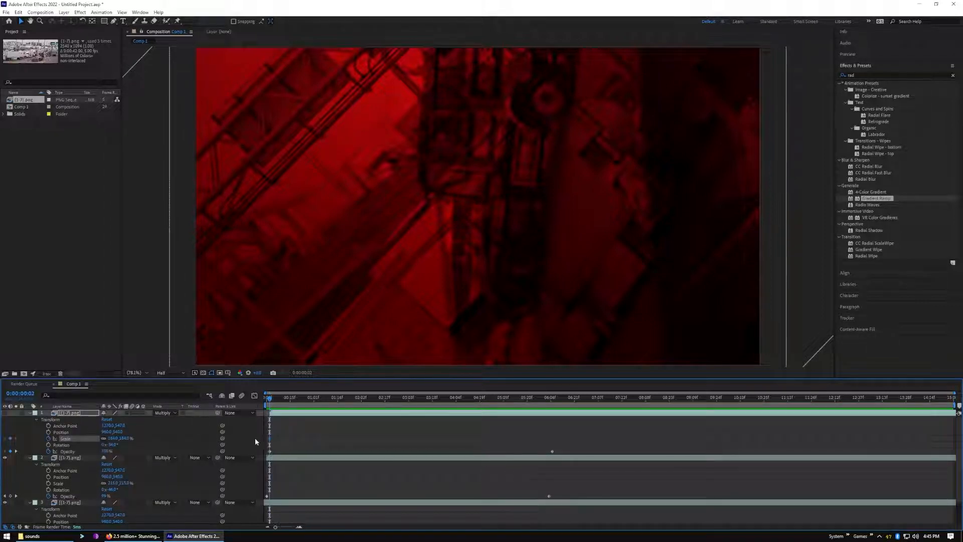
pyautogui.moveTo(270, 405); pyautogui.dragTo(553, 425)
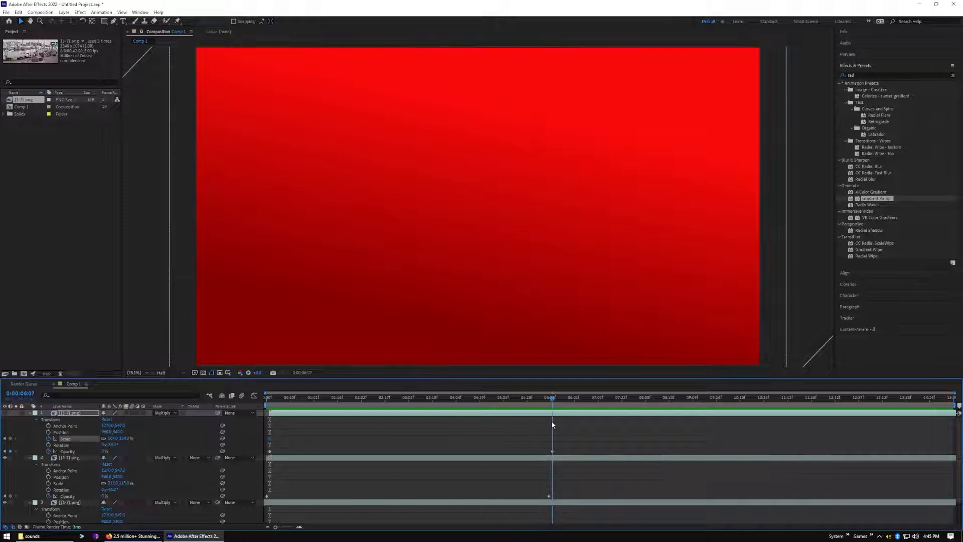
pyautogui.click(10, 439)
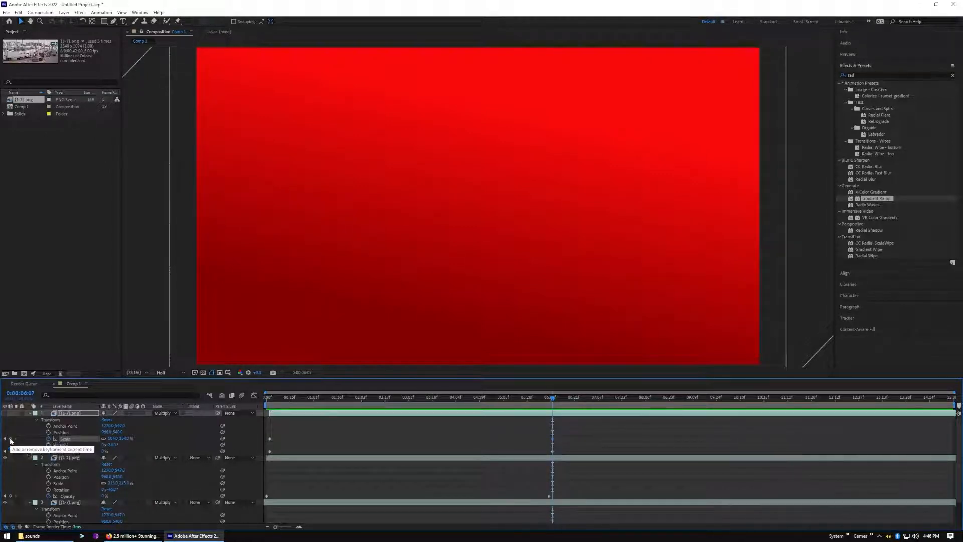
pyautogui.click(124, 438)
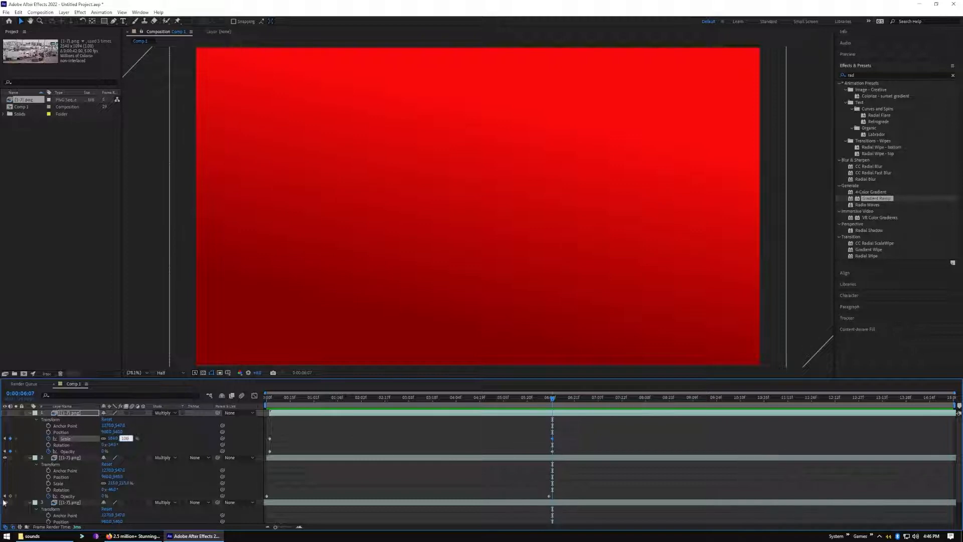
pyautogui.press('Return')
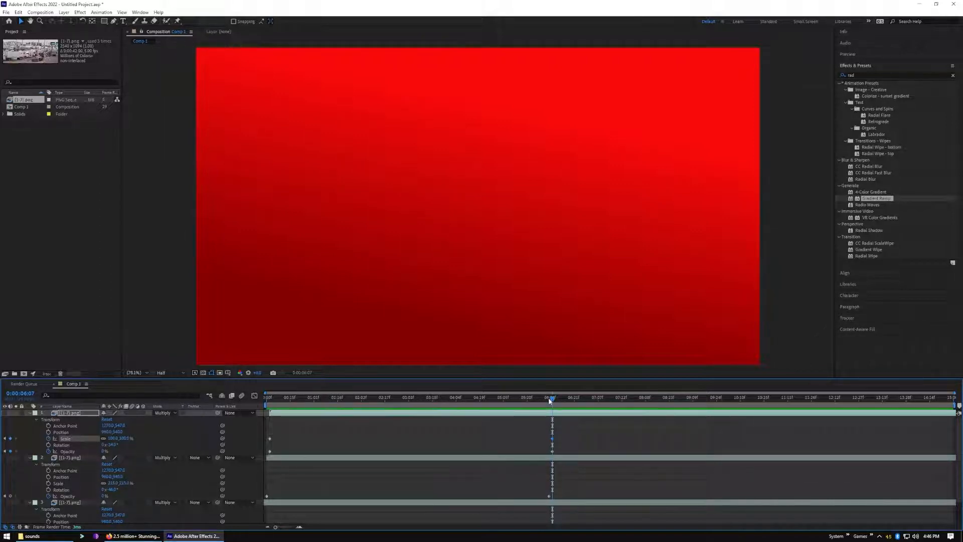
# Show only the top sequence layer above the gradient and preview its scale animation from the start
pyautogui.press('Home')
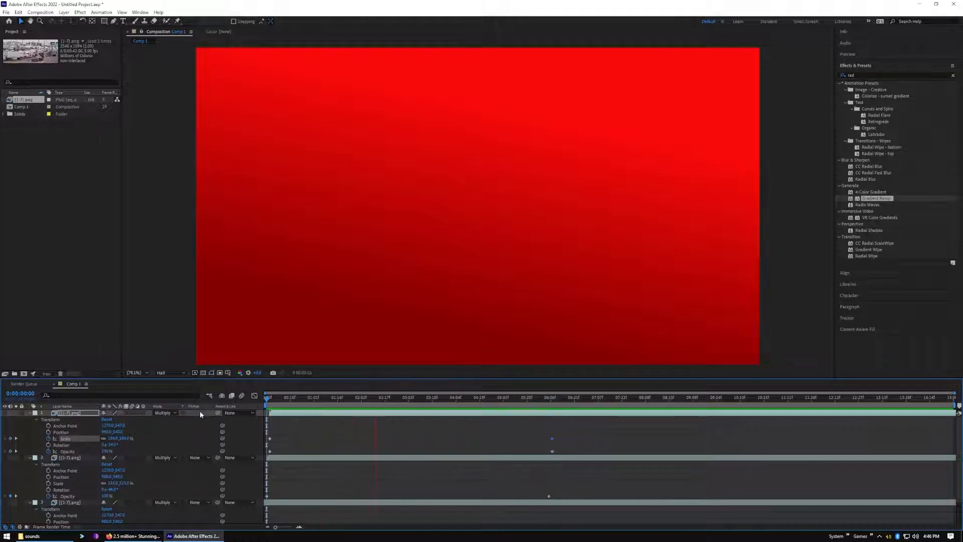
pyautogui.press('space')
pyautogui.press('Home')
pyautogui.moveTo(267, 398); pyautogui.dragTo(270, 397)
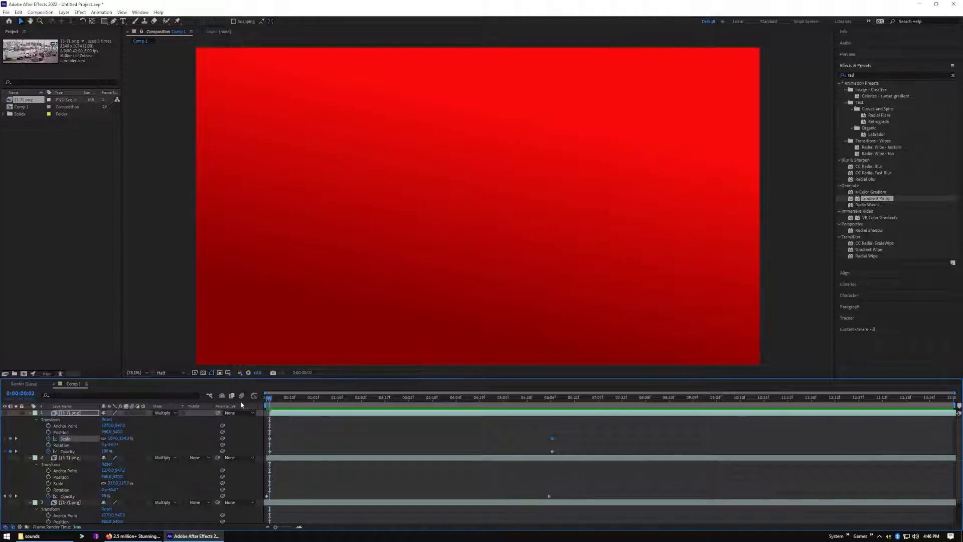
pyautogui.moveTo(270, 397); pyautogui.dragTo(537, 397)
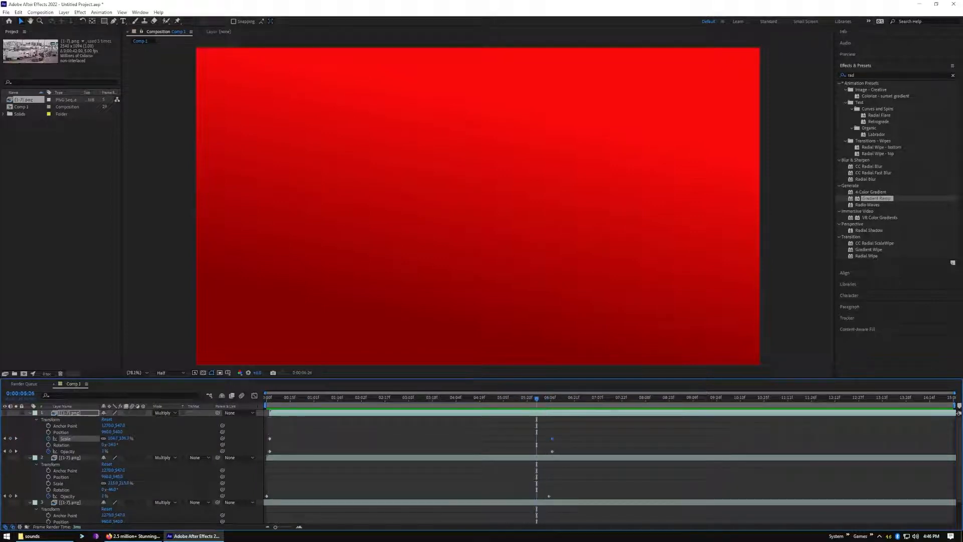
pyautogui.click(183, 420)
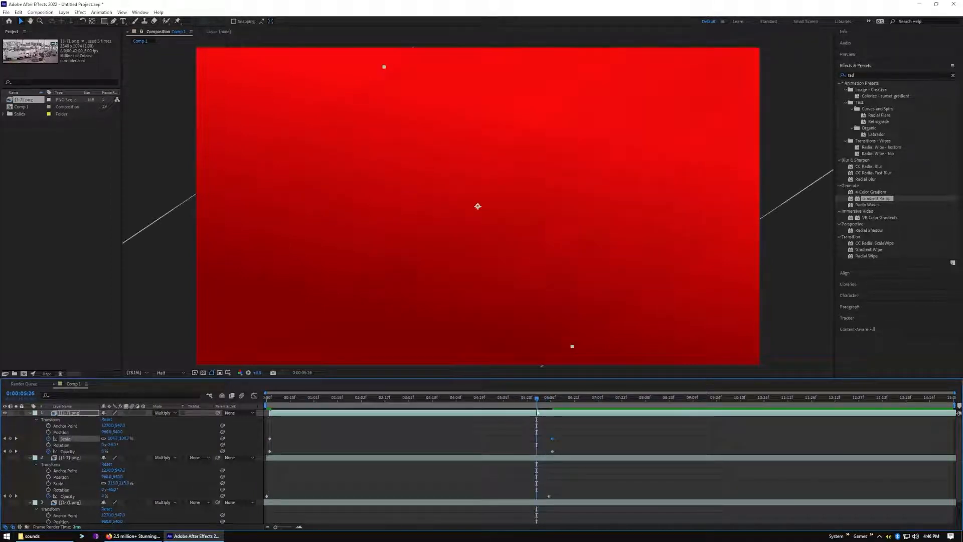
pyautogui.moveTo(538, 399); pyautogui.dragTo(241, 410)
pyautogui.press('space')
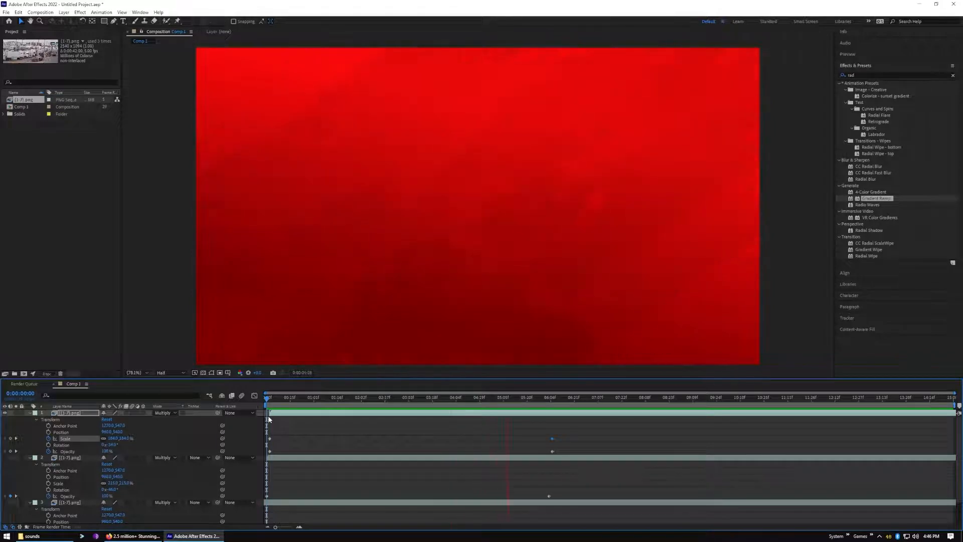
pyautogui.press('space')
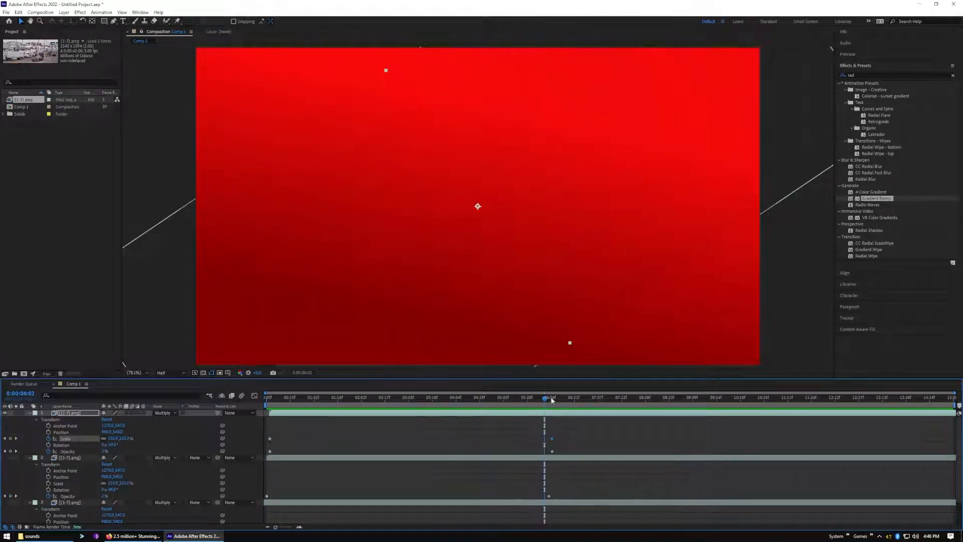
# Animate the top sequence layer's rotation with keyframes from -34° at 0:00:00:02 to about 0° at 0:00:06:07
pyautogui.moveTo(548, 400); pyautogui.dragTo(270, 420)
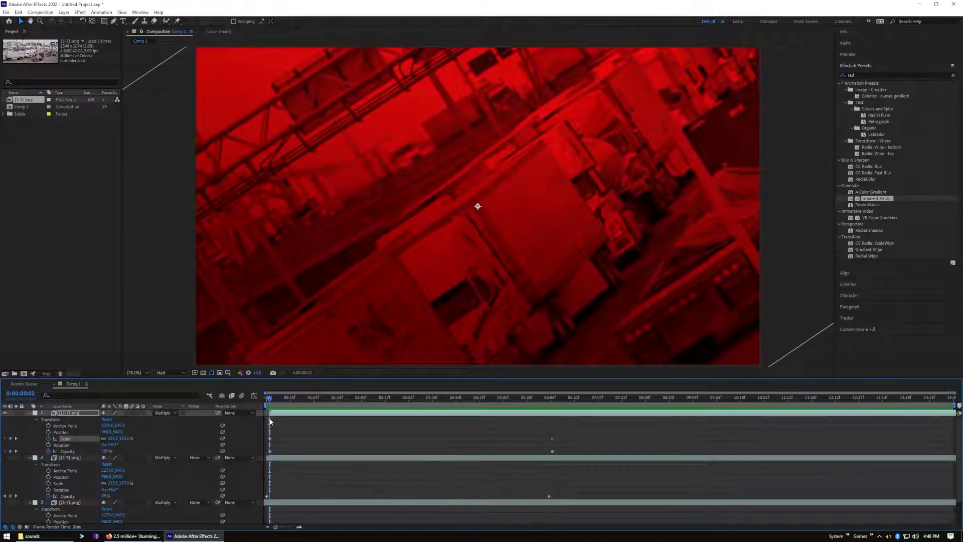
pyautogui.click(49, 445)
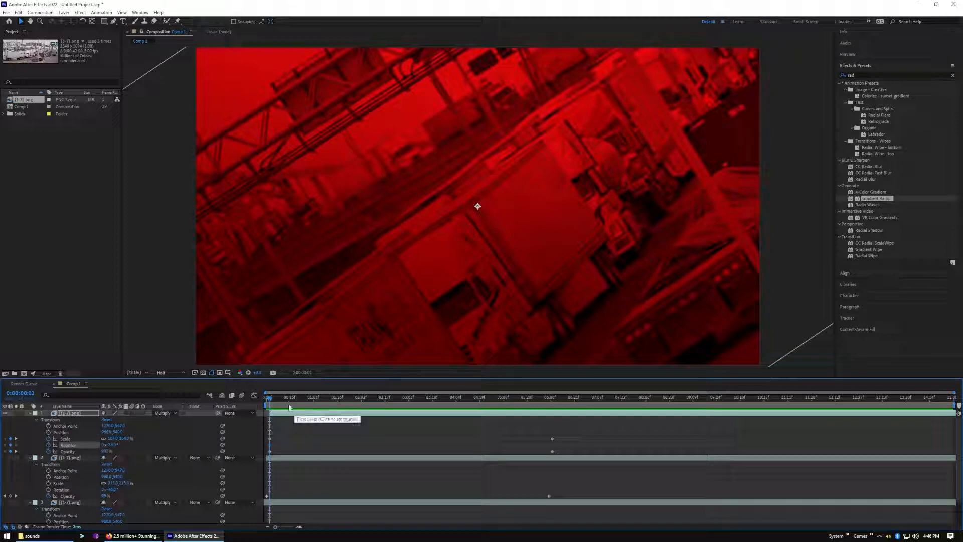
pyautogui.moveTo(273, 402); pyautogui.dragTo(553, 407)
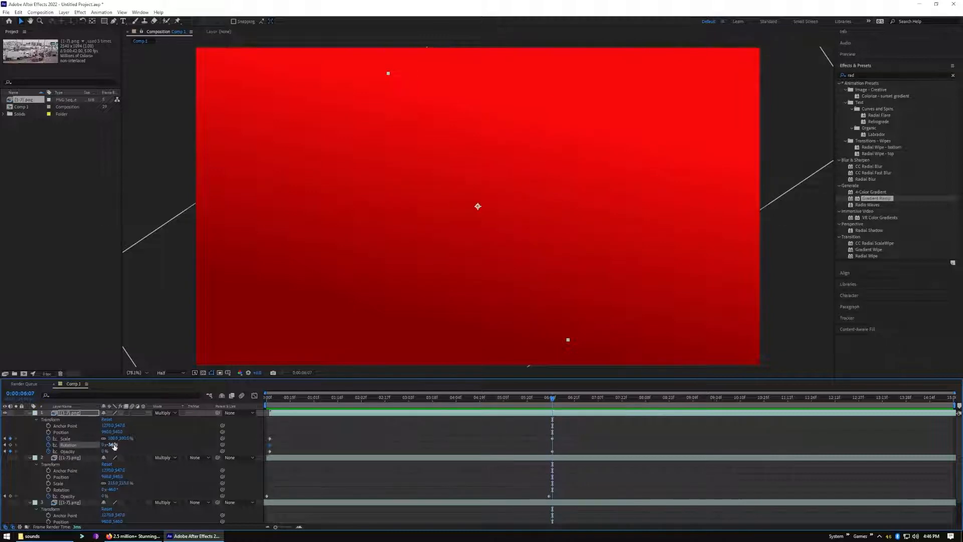
pyautogui.moveTo(110, 445); pyautogui.dragTo(129, 445)
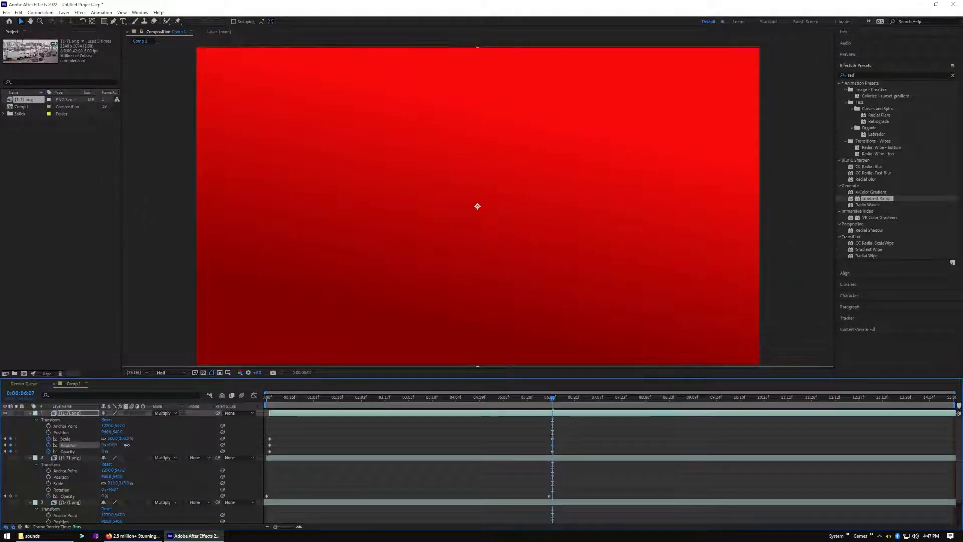
# Preview the top sequence layer's combined scale and rotation animation and return the playhead to the start
pyautogui.press('Home')
pyautogui.press('space')
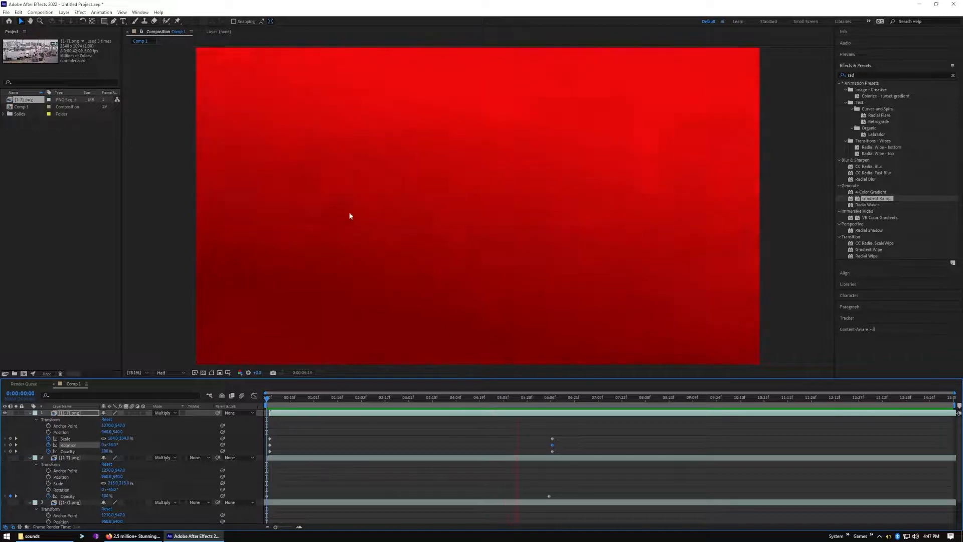
pyautogui.click(340, 398)
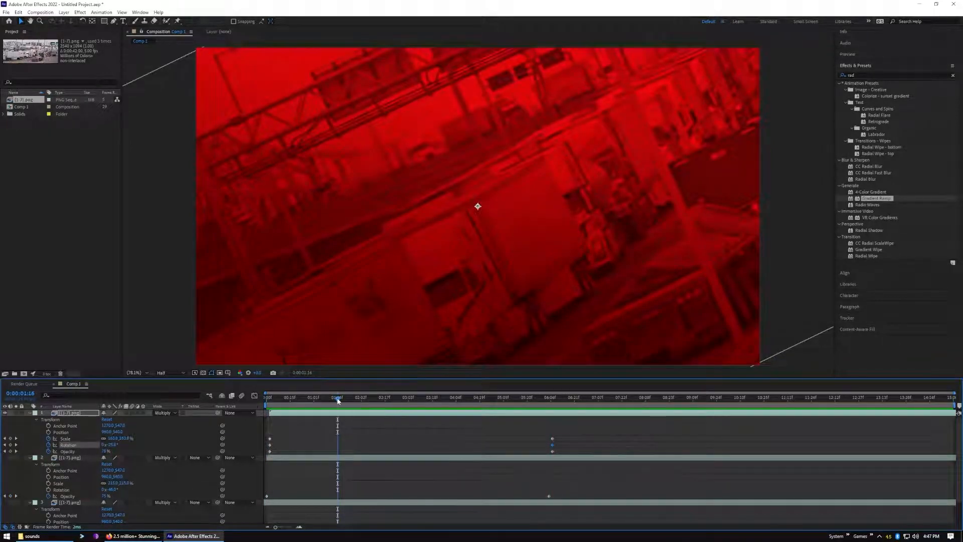
pyautogui.click(346, 400)
pyautogui.moveTo(345, 400); pyautogui.dragTo(267, 418)
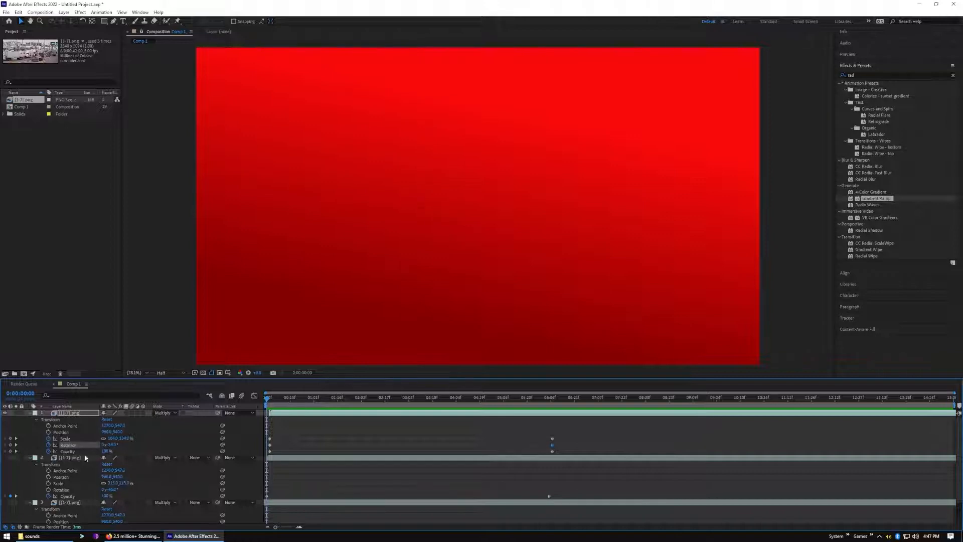
# Hide the top sequence layer and show the second sequence layer above the red gradient
pyautogui.click(6, 413)
pyautogui.click(6, 458)
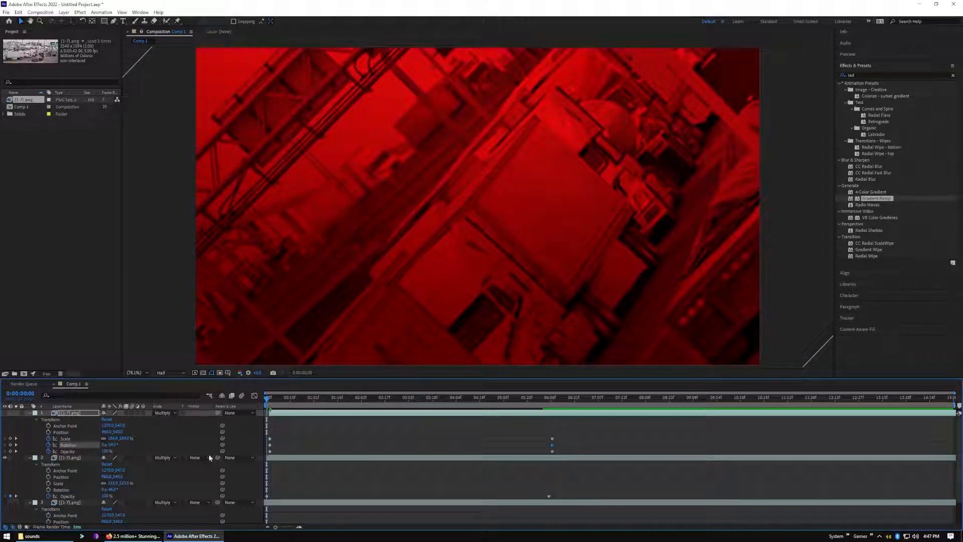
pyautogui.click(48, 483)
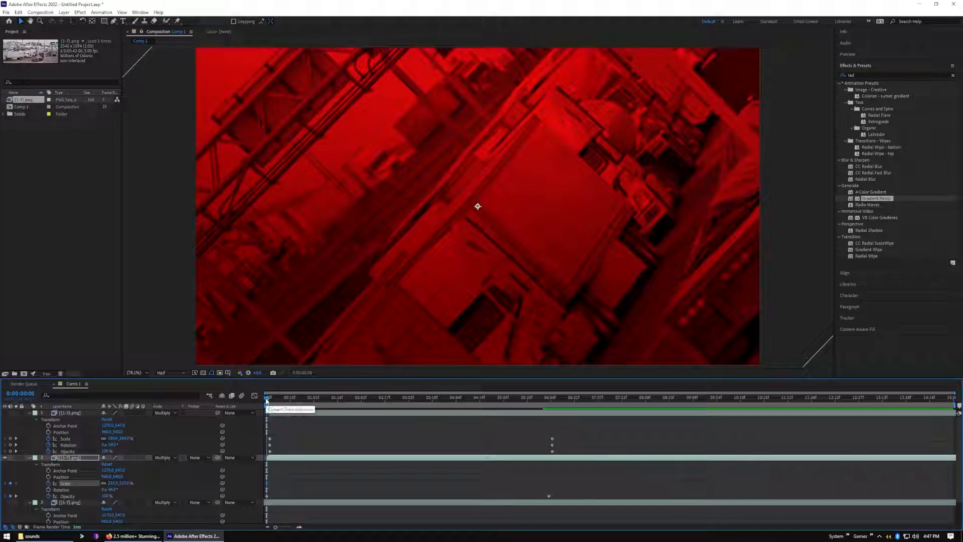
pyautogui.moveTo(266, 400); pyautogui.dragTo(258, 450)
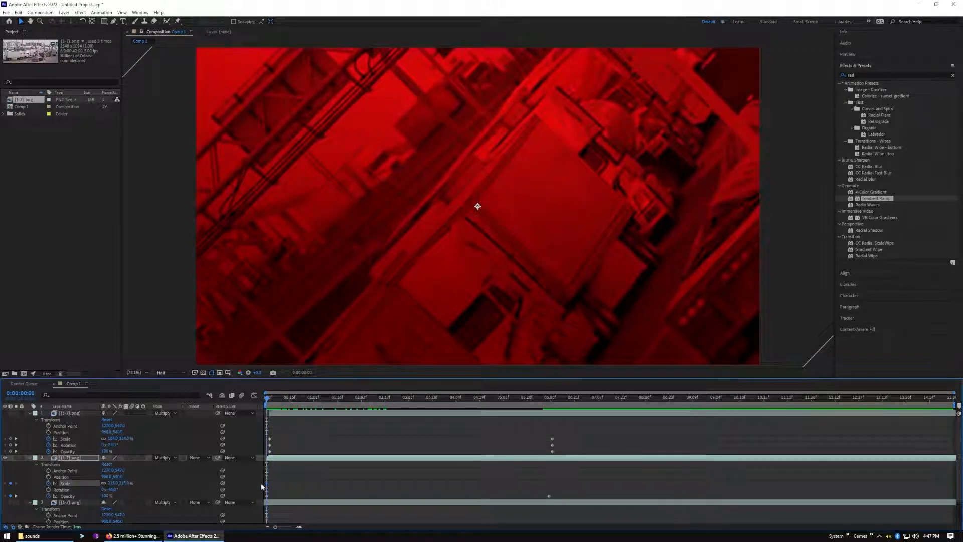
pyautogui.click(68, 445)
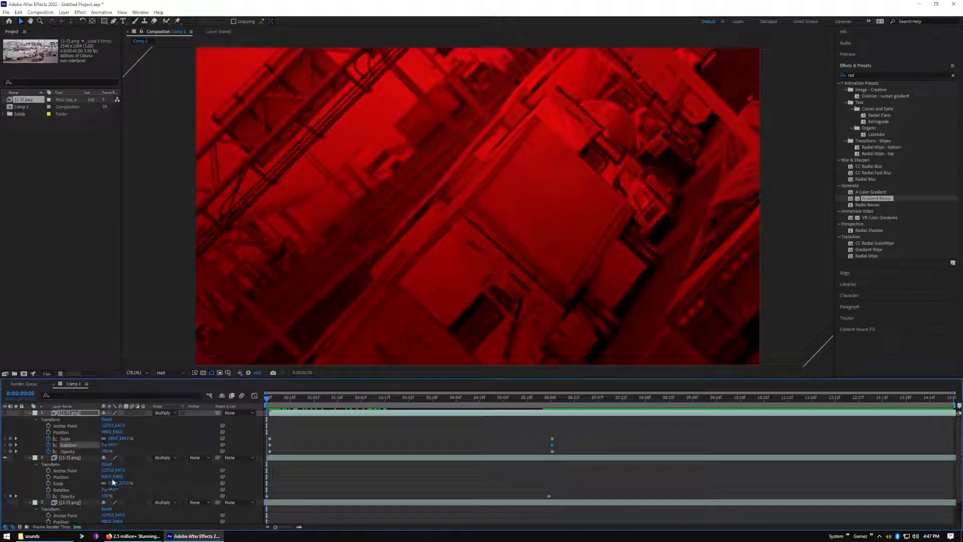
# Animate the second sequence layer's rotation with keyframes from its current angle at 0:00:00:00 to 0° at 0:00:06:05
pyautogui.click(50, 490)
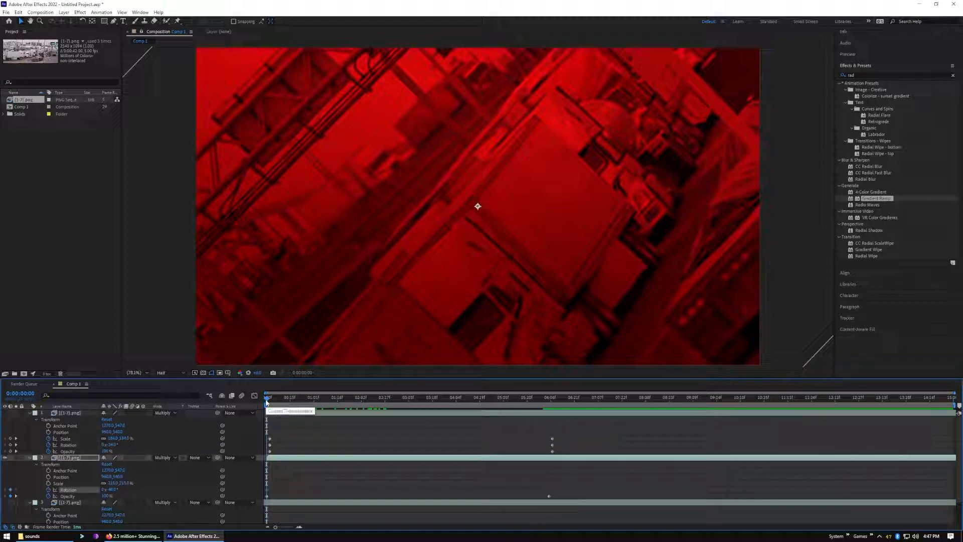
pyautogui.moveTo(266, 402); pyautogui.dragTo(550, 421)
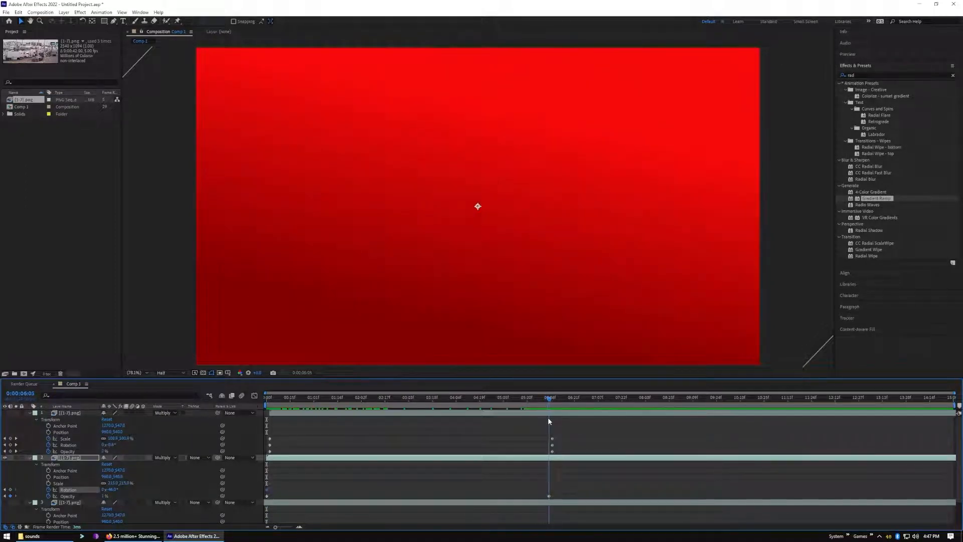
pyautogui.moveTo(113, 489); pyautogui.dragTo(109, 493)
pyautogui.click(110, 491)
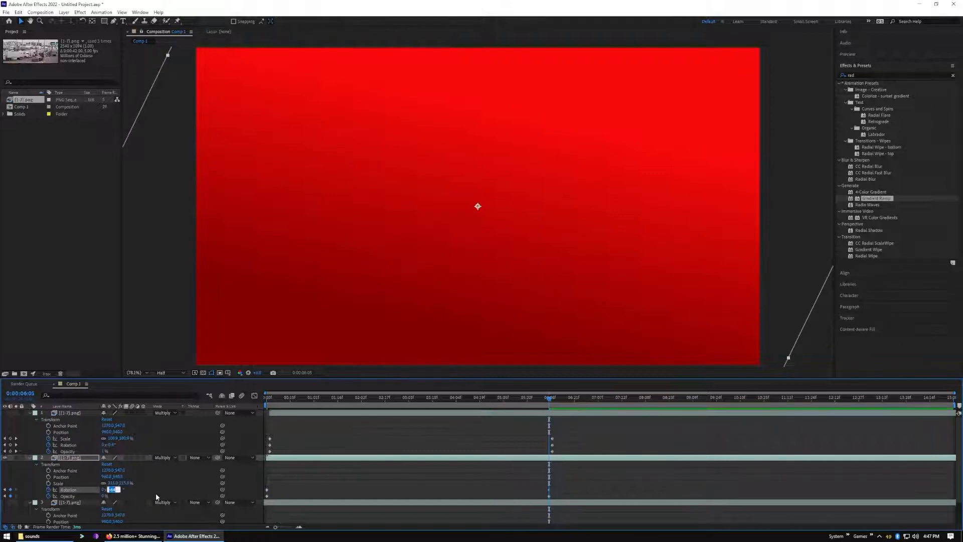
pyautogui.click(419, 480)
# Preview the second sequence layer's rotation animation from the start and return the playhead to 0:00:00:00
pyautogui.moveTo(551, 400); pyautogui.dragTo(248, 420)
pyautogui.press('space')
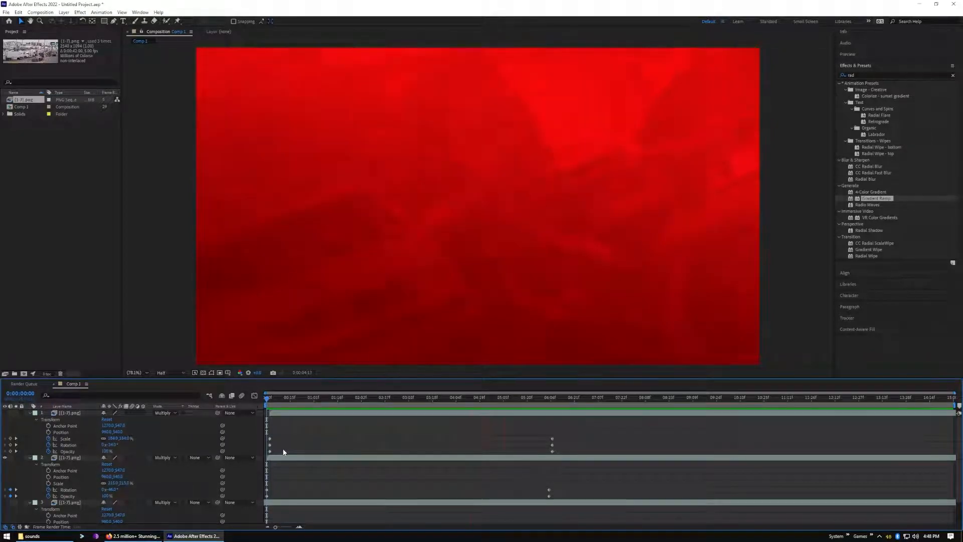
pyautogui.press('space')
pyautogui.moveTo(528, 402); pyautogui.dragTo(262, 436)
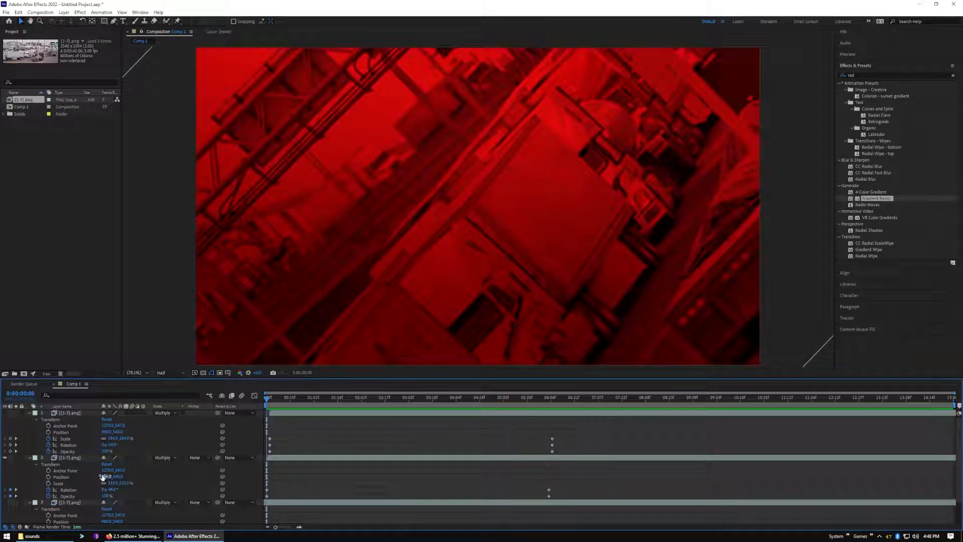
# Animate the second sequence layer's scale with keyframes from its current size at 0:00:00:00 to 100% at 0:00:06:05
pyautogui.click(48, 484)
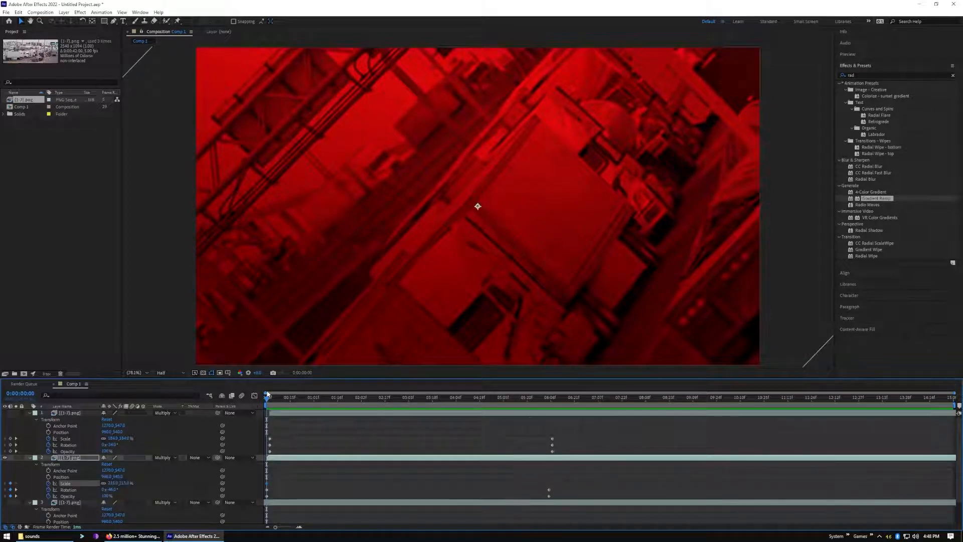
pyautogui.press('space')
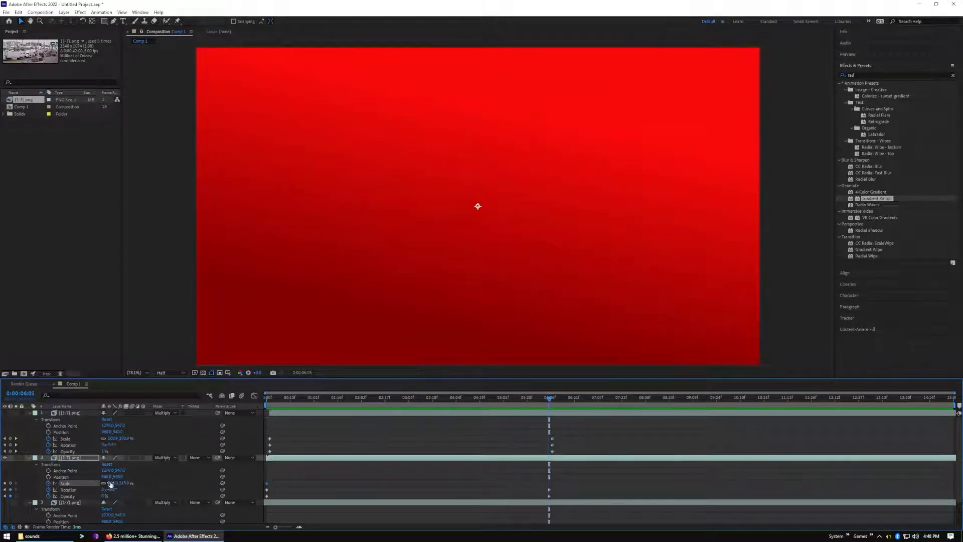
pyautogui.moveTo(133, 483); pyautogui.dragTo(120, 483)
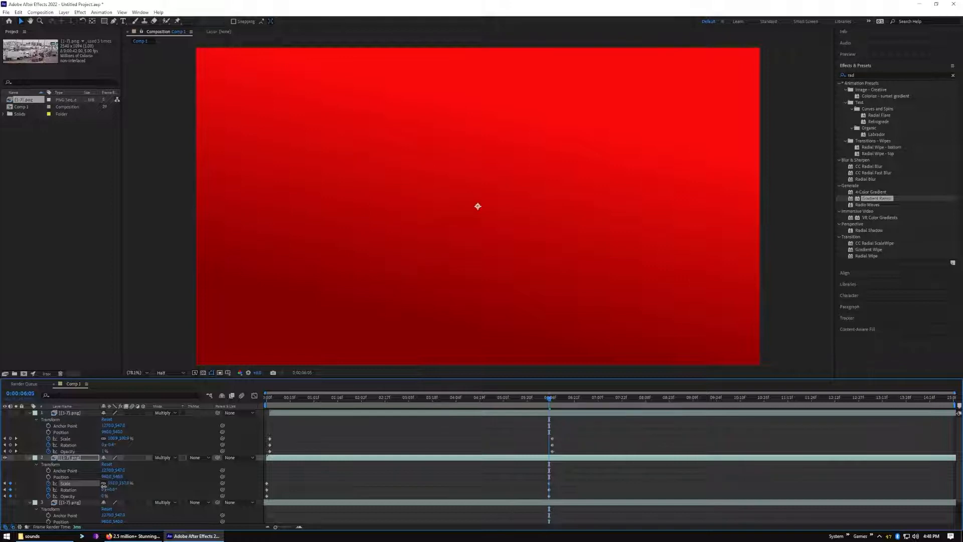
pyautogui.moveTo(91, 487); pyautogui.dragTo(84, 487)
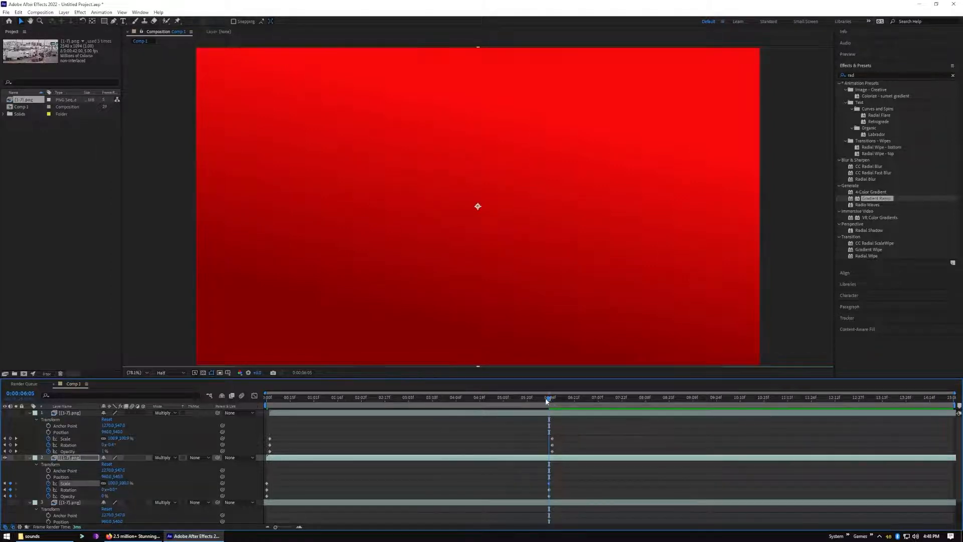
# Preview the second sequence layer's combined scale and rotation animation from the start
pyautogui.moveTo(549, 400); pyautogui.dragTo(258, 449)
pyautogui.press('space')
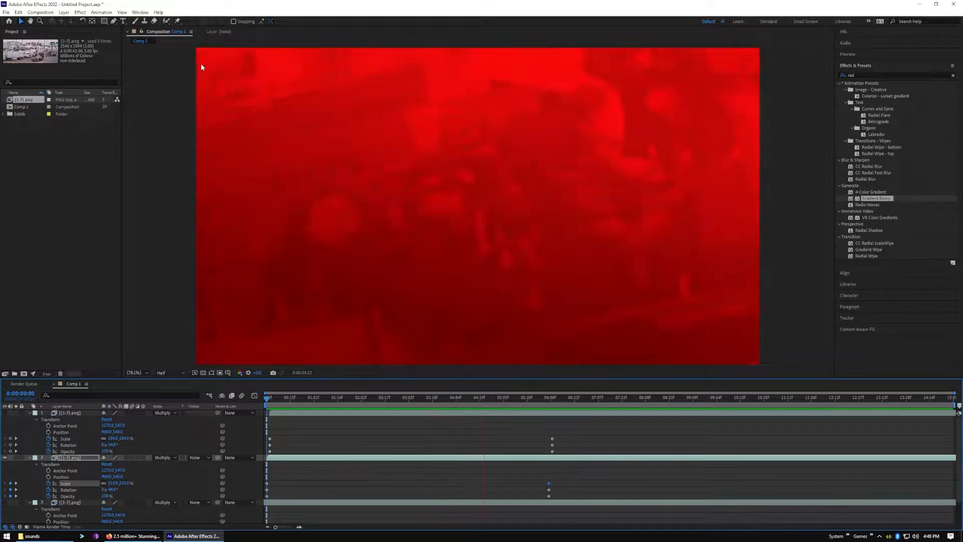
pyautogui.press('space')
# Set the second sequence layer's end scale at 0:00:06:05 to about 120% and preview the animation from the start
pyautogui.moveTo(498, 400); pyautogui.dragTo(548, 413)
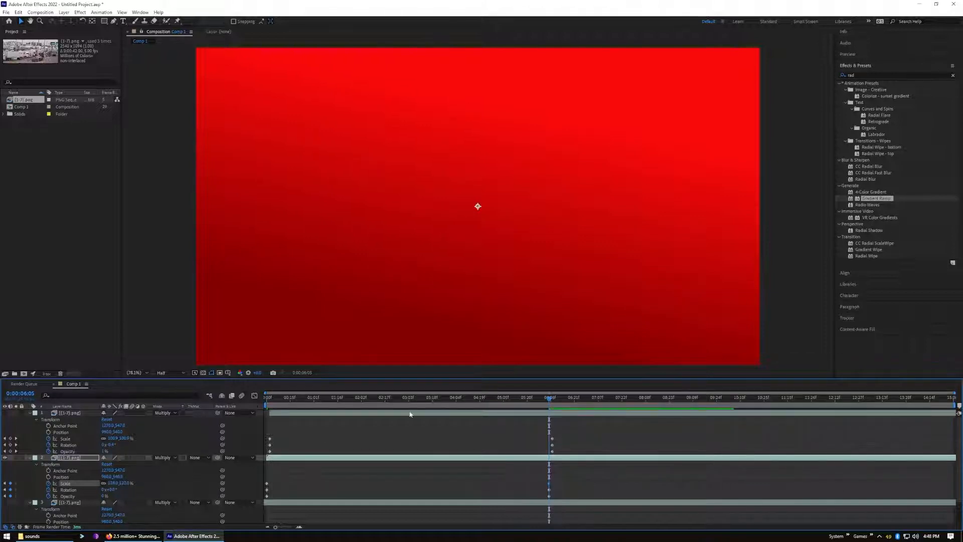
pyautogui.moveTo(548, 399); pyautogui.dragTo(200, 422)
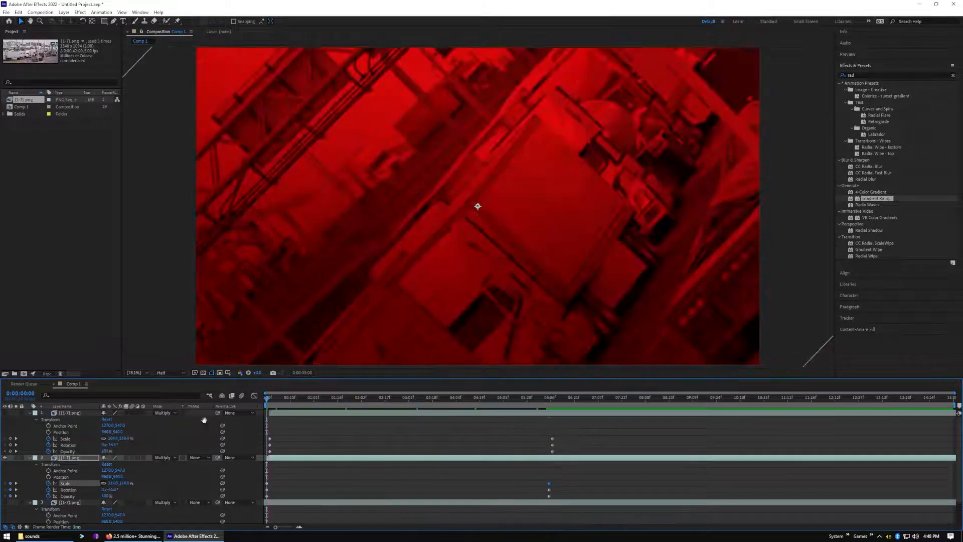
pyautogui.press('space')
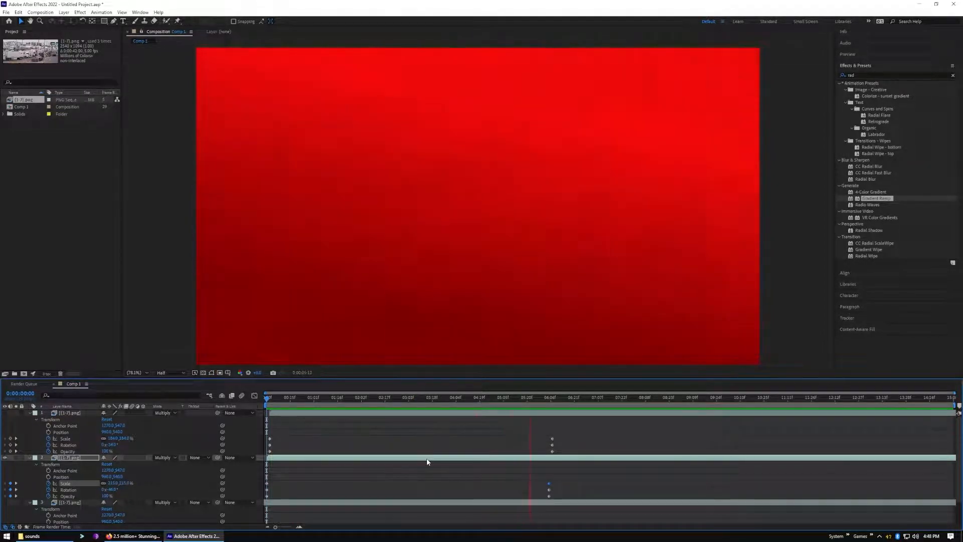
pyautogui.press('space')
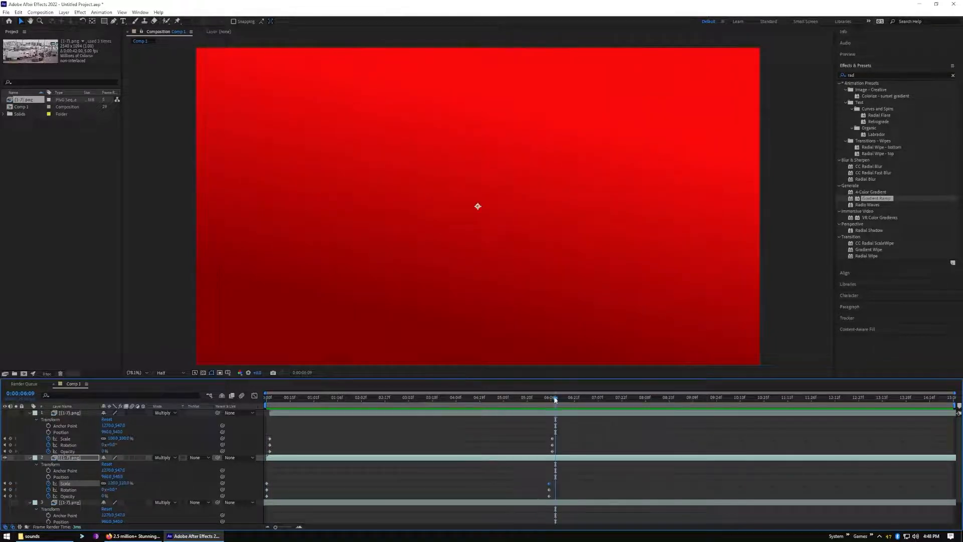
pyautogui.press('space')
# Show the top sequence layer again, preview it together with the second layer, and return the playhead to the start
pyautogui.click(5, 413)
pyautogui.press('space')
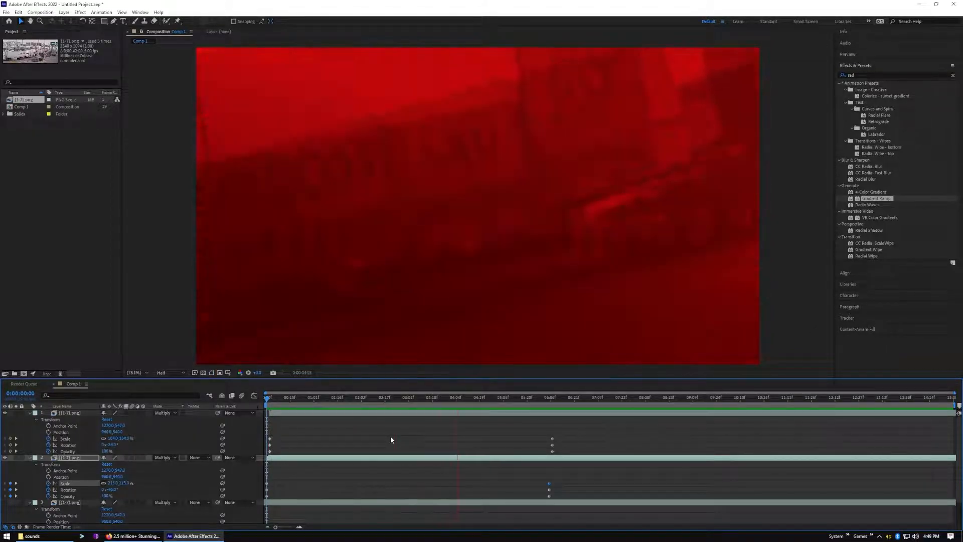
pyautogui.press('space')
pyautogui.moveTo(555, 400); pyautogui.dragTo(264, 417)
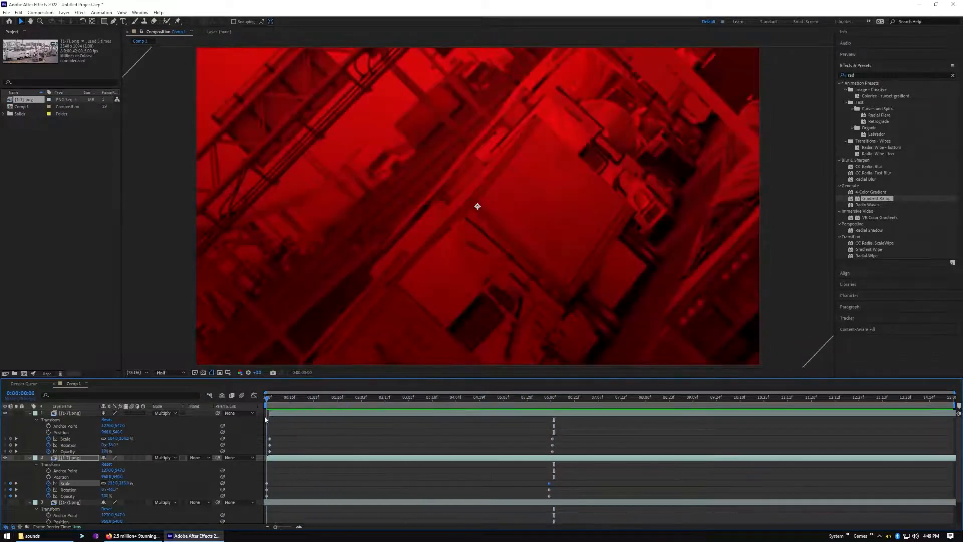
# Collapse the top two sequence layers' properties and show only the third sequence layer above the gradient
pyautogui.click(30, 412)
pyautogui.click(28, 420)
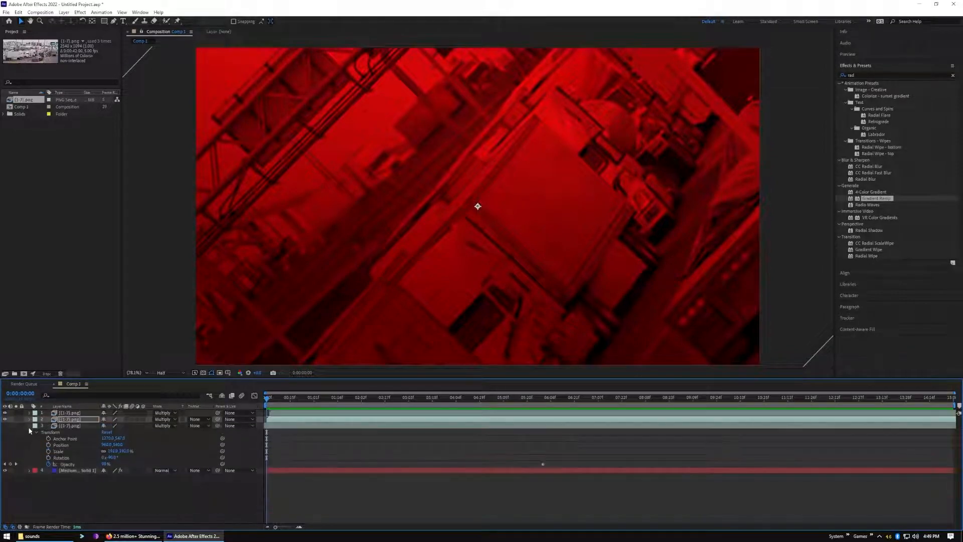
pyautogui.click(4, 425)
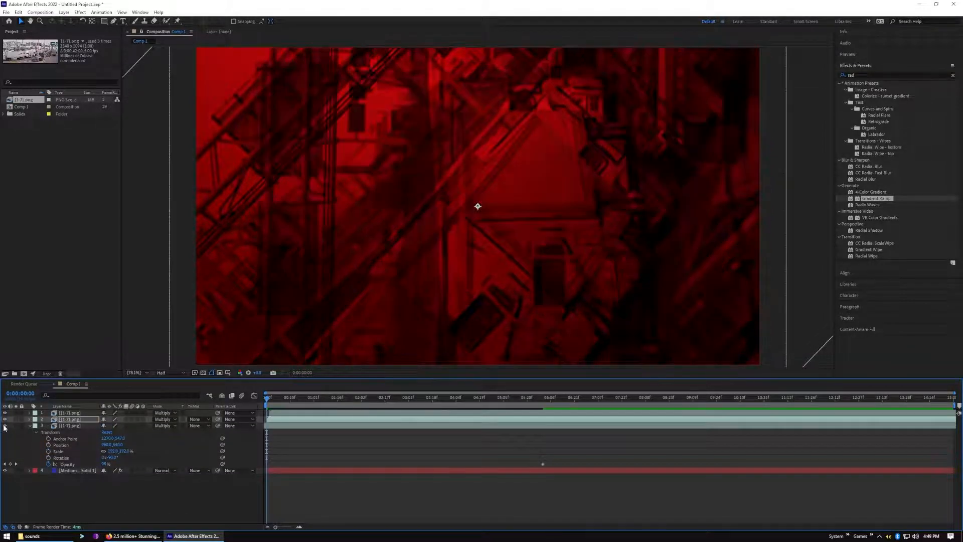
pyautogui.click(5, 412)
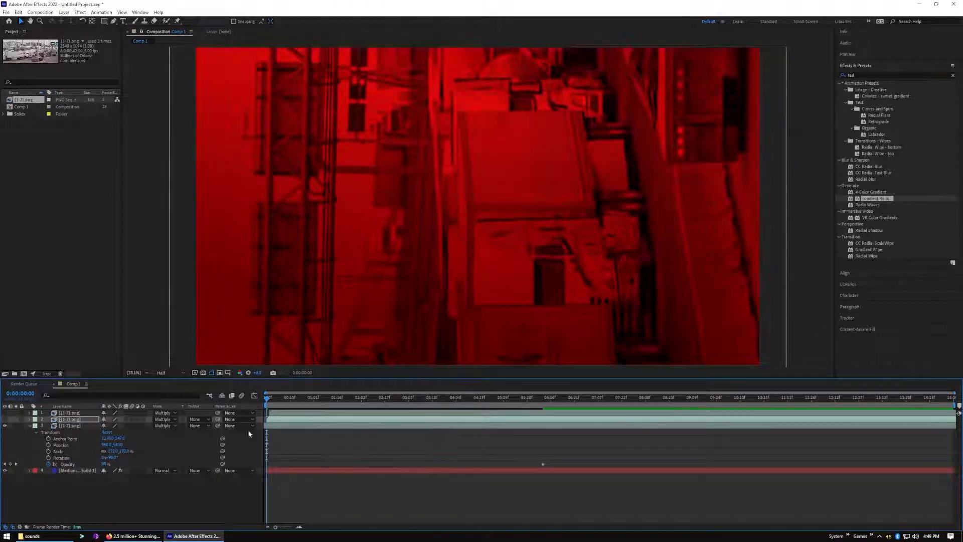
# Animate the third sequence layer's rotation with keyframes from -90° at 0:00:00:00 to 0° at 0:00:06:01
pyautogui.click(48, 459)
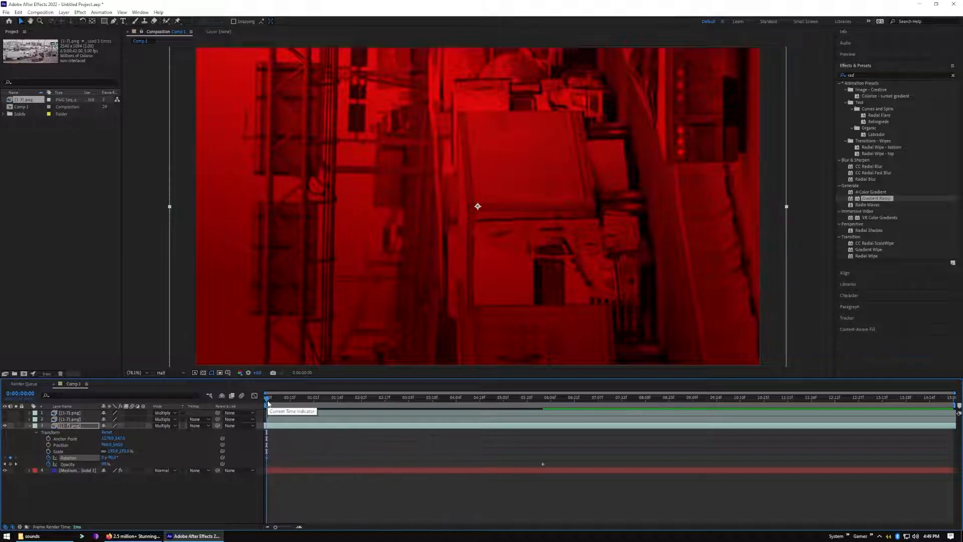
pyautogui.moveTo(268, 405); pyautogui.dragTo(544, 426)
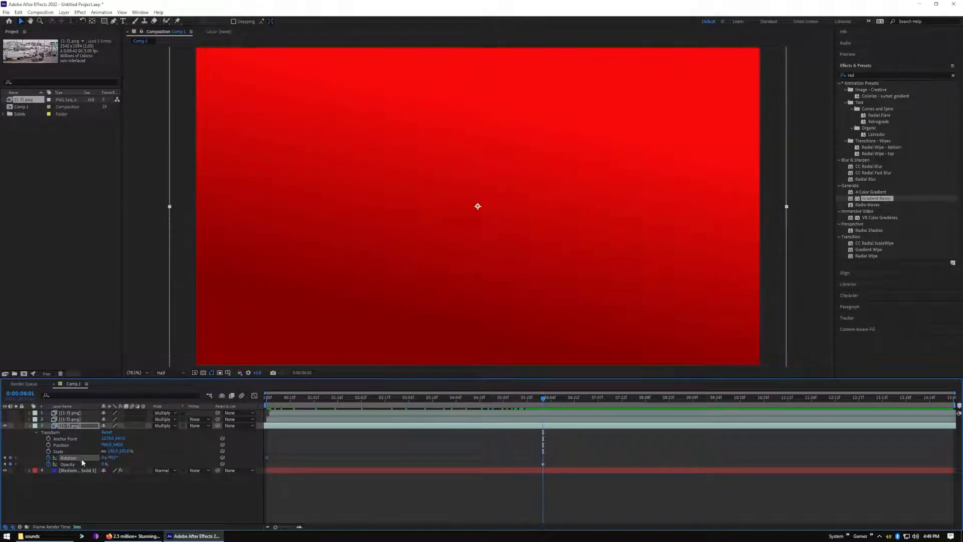
pyautogui.click(113, 458)
pyautogui.write('10')
pyautogui.click(418, 499)
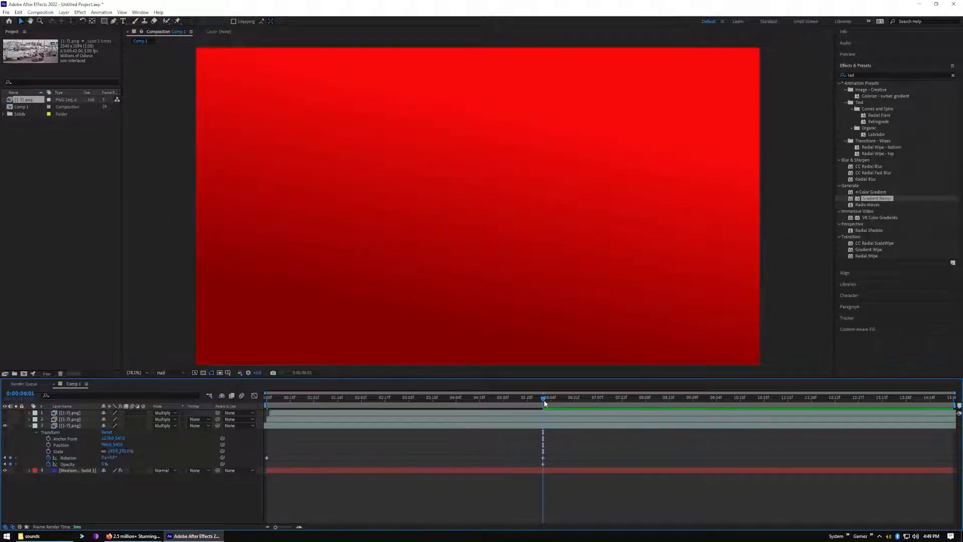
# Preview the third sequence layer's rotation animation from the start and return the playhead to 0:00:00:00
pyautogui.press('Home')
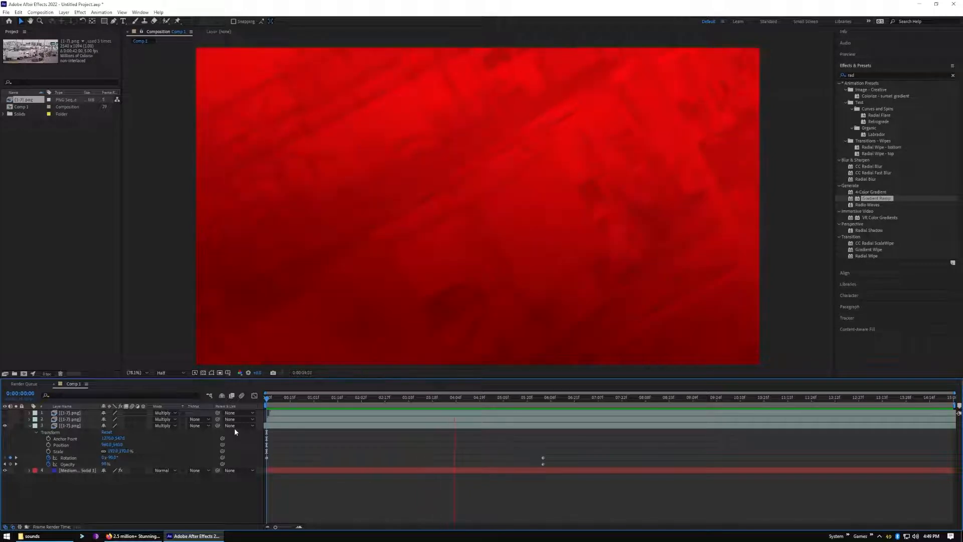
pyautogui.press('space')
pyautogui.moveTo(562, 401); pyautogui.dragTo(260, 435)
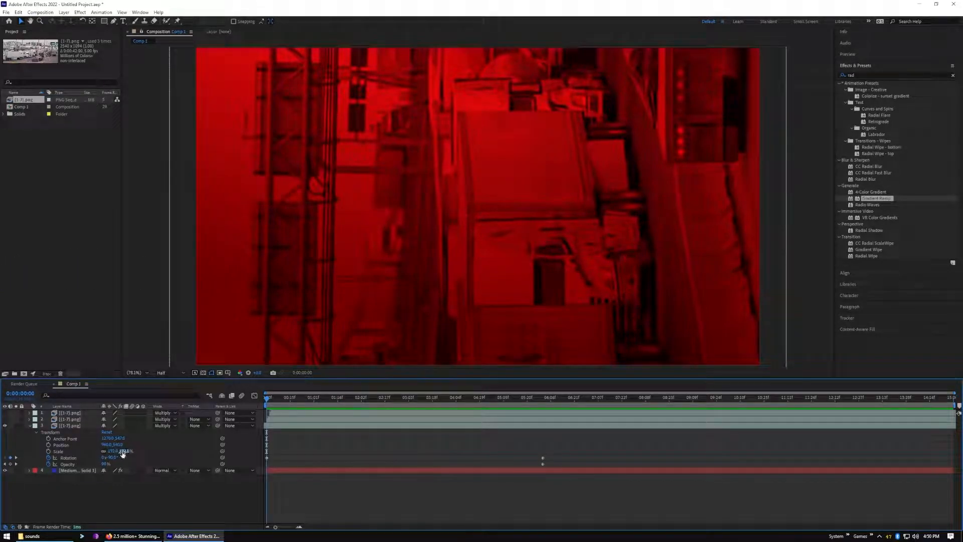
# Enlarge the third sequence layer to 205% and animate its scale with keyframes from 205% at 0:00:01:28 to 100% at 0:00:06:01
pyautogui.moveTo(122, 452); pyautogui.dragTo(131, 452)
pyautogui.moveTo(267, 404); pyautogui.dragTo(357, 429)
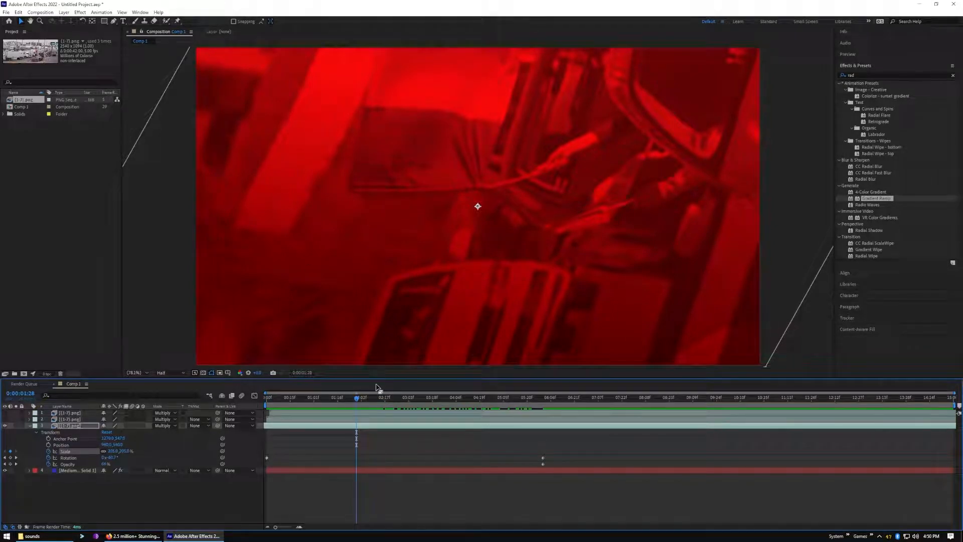
pyautogui.moveTo(357, 399); pyautogui.dragTo(543, 416)
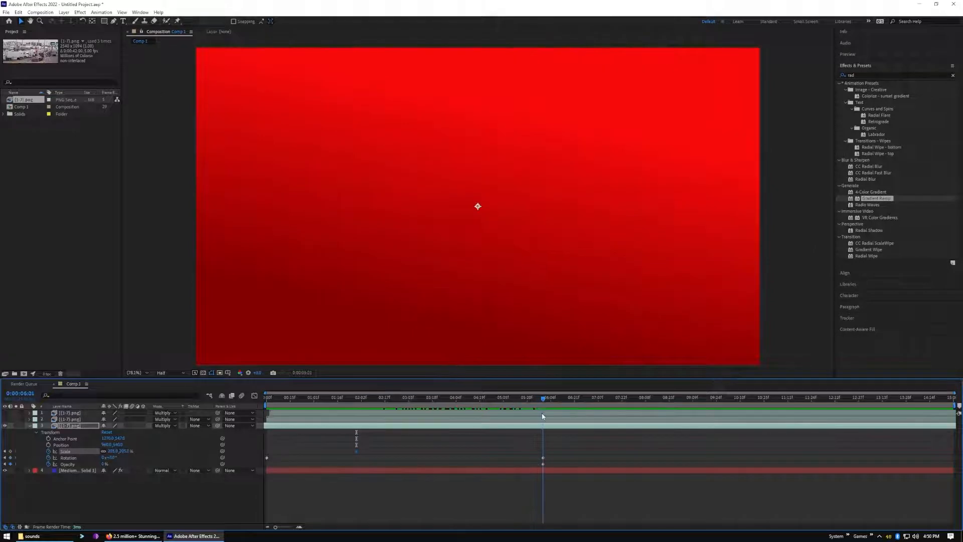
pyautogui.click(125, 451)
pyautogui.write('100')
pyautogui.click(160, 500)
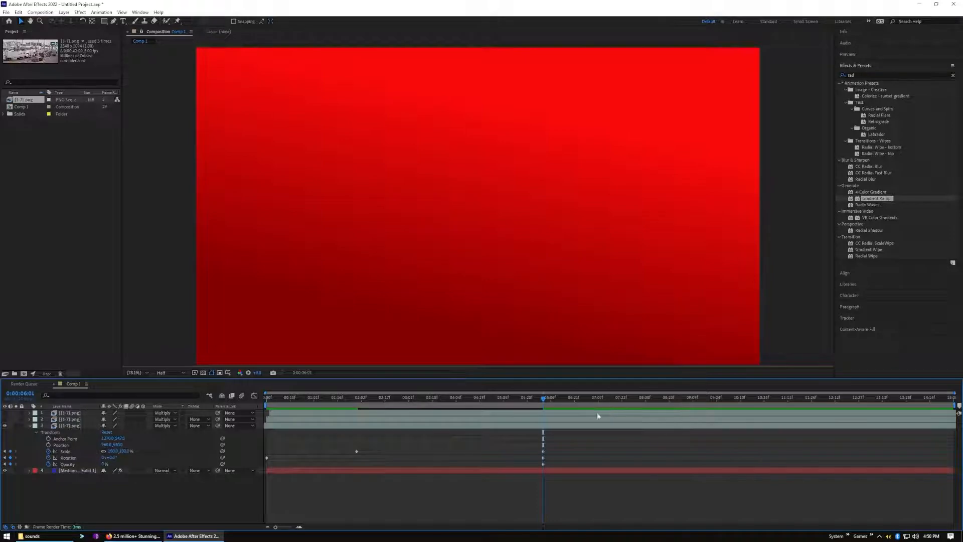
# Preview the third sequence layer's combined scale and rotation animation from the start
pyautogui.moveTo(545, 400); pyautogui.dragTo(122, 436)
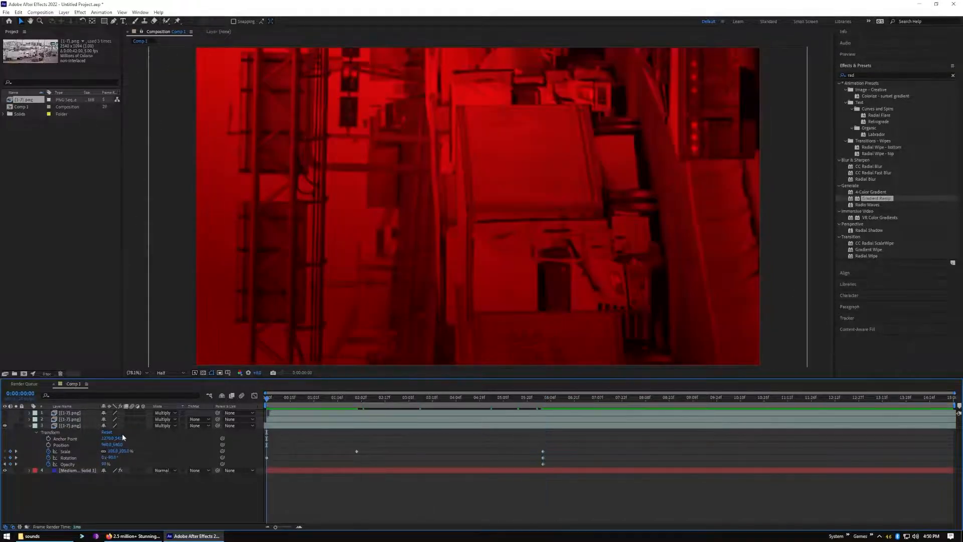
pyautogui.press('space')
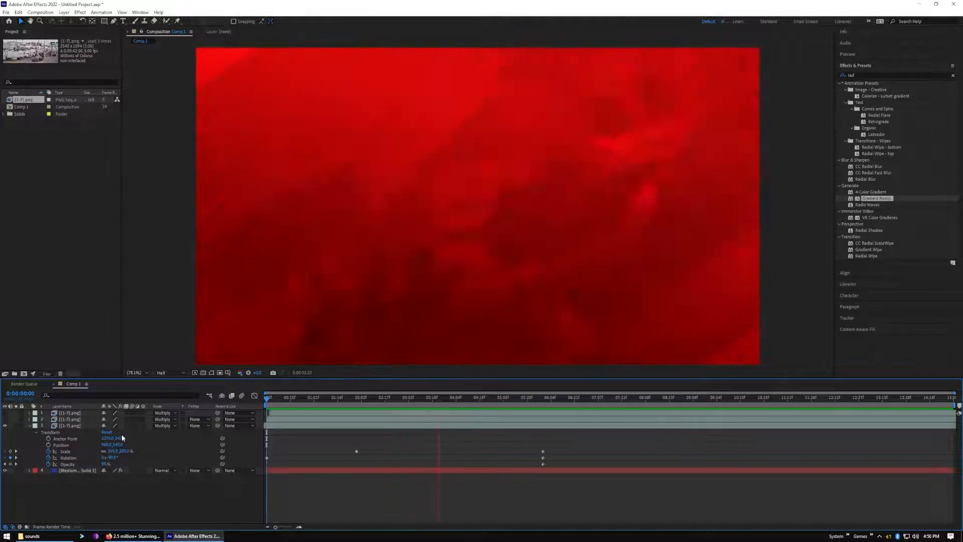
pyautogui.press('space')
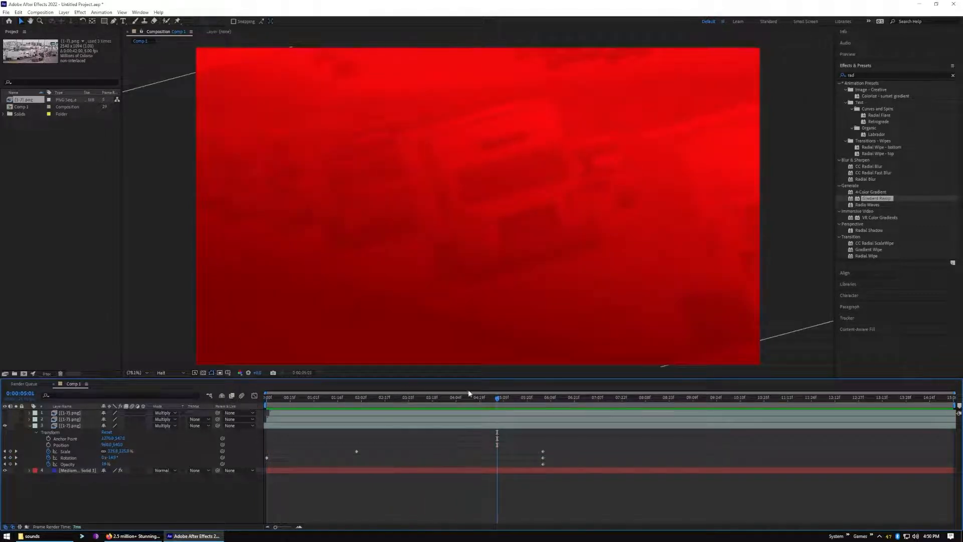
# Move the third sequence layer's first scale keyframe to about 0:00:03:25 and preview the animation from the start
pyautogui.moveTo(357, 452); pyautogui.dragTo(441, 454)
pyautogui.moveTo(498, 399); pyautogui.dragTo(257, 419)
pyautogui.press('space')
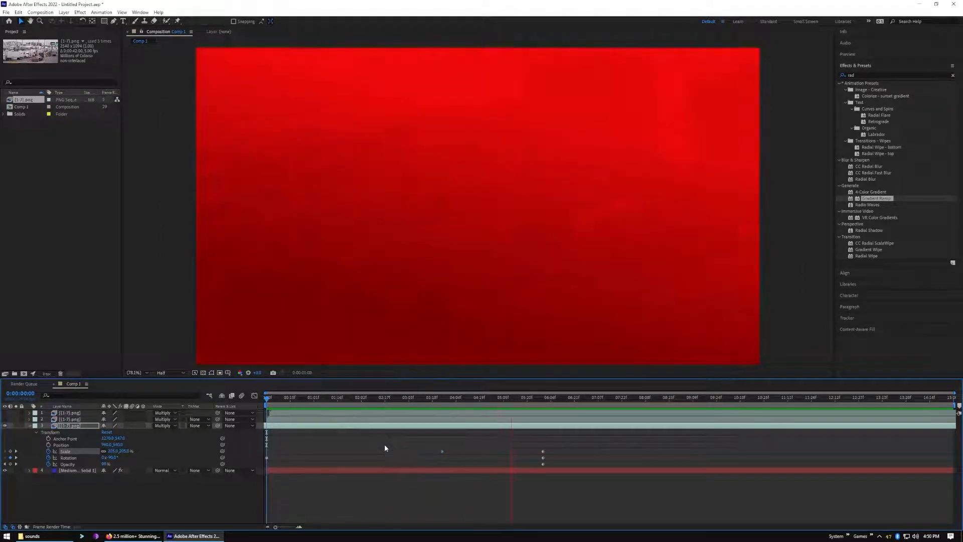
# Move the third sequence layer's first scale keyframe to about 0:00:03:07, checking the frames that follow it
pyautogui.press('space')
pyautogui.moveTo(443, 451); pyautogui.dragTo(420, 453)
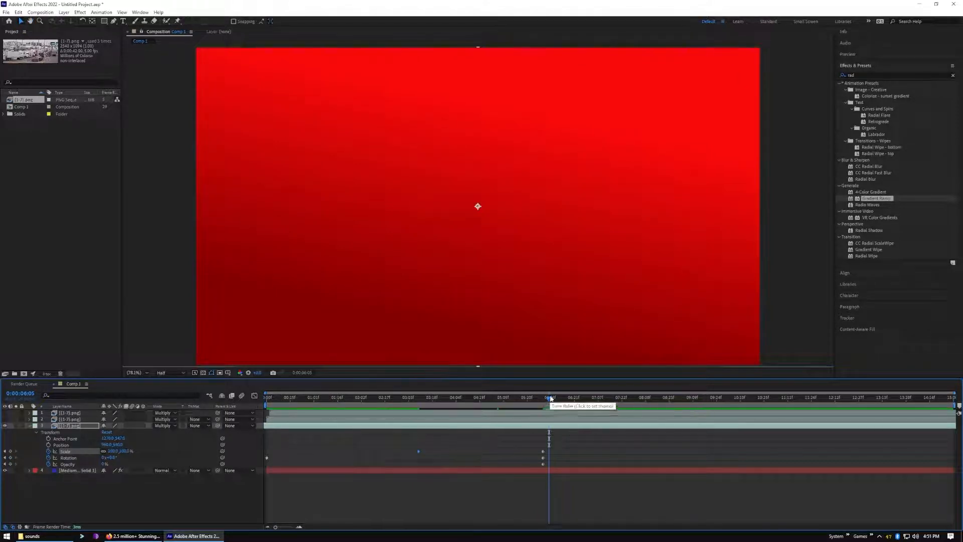
pyautogui.moveTo(550, 397); pyautogui.dragTo(420, 421)
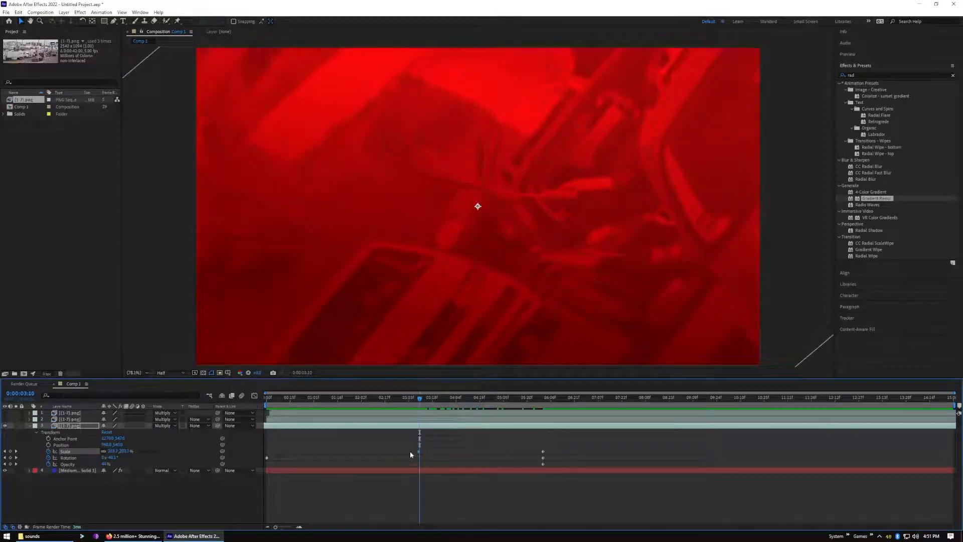
pyautogui.moveTo(418, 452); pyautogui.dragTo(408, 451)
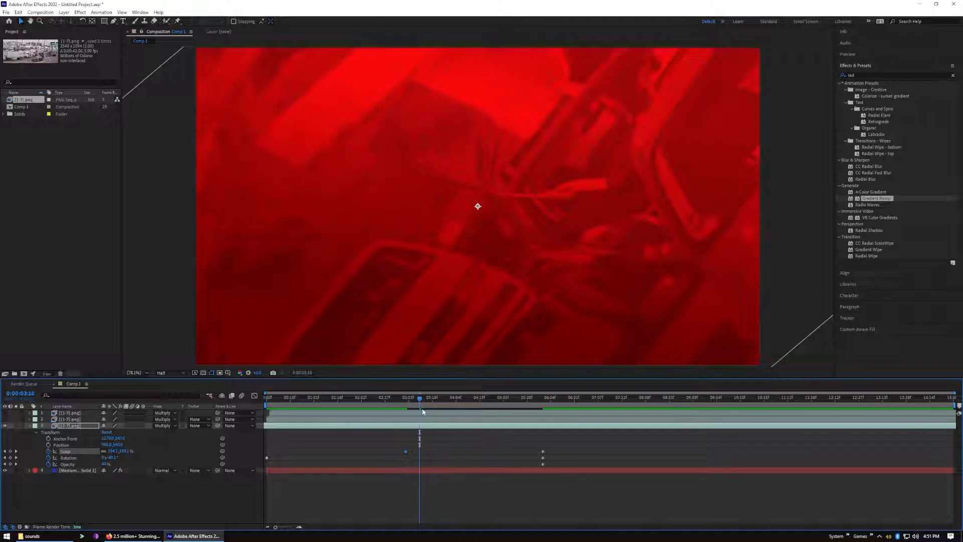
pyautogui.moveTo(421, 400); pyautogui.dragTo(444, 405)
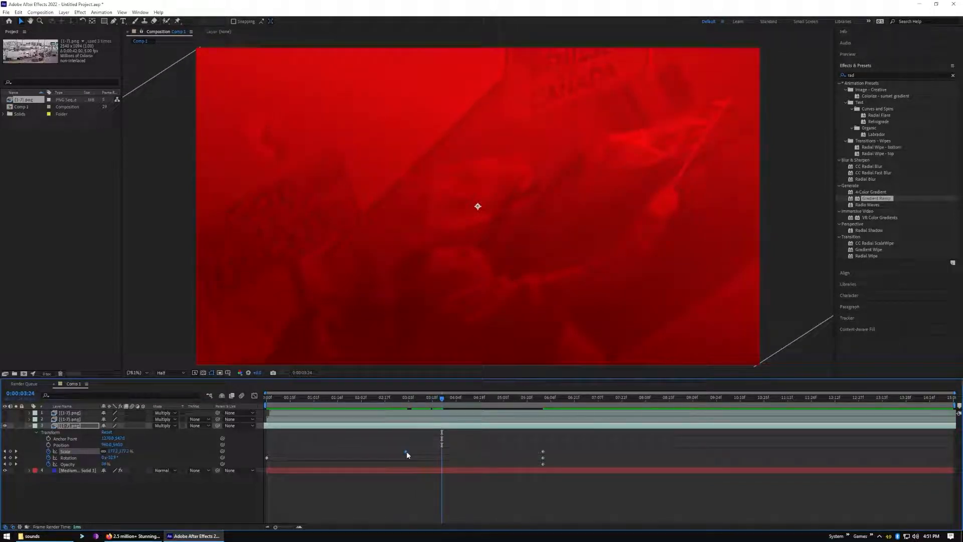
pyautogui.moveTo(409, 451); pyautogui.dragTo(411, 452)
pyautogui.moveTo(438, 406); pyautogui.dragTo(459, 407)
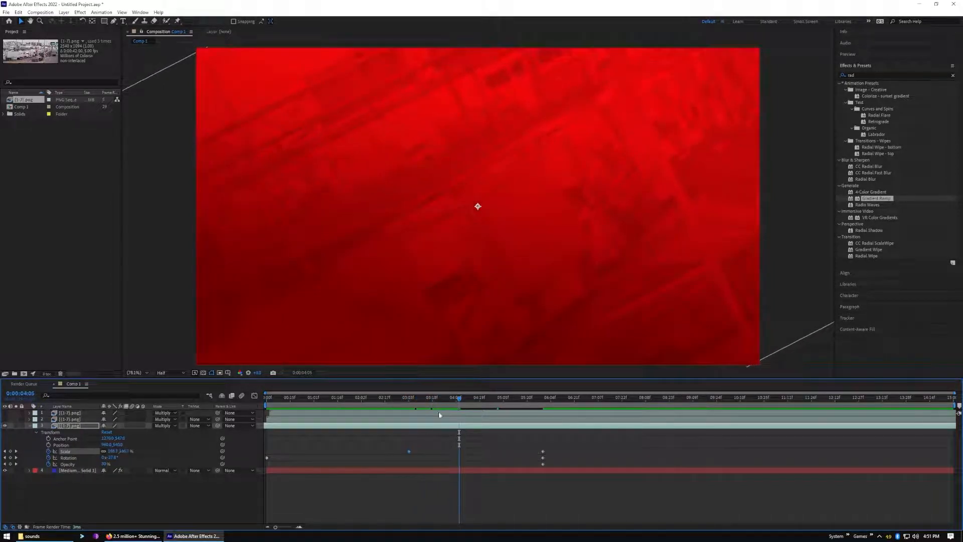
pyautogui.moveTo(409, 452); pyautogui.dragTo(415, 453)
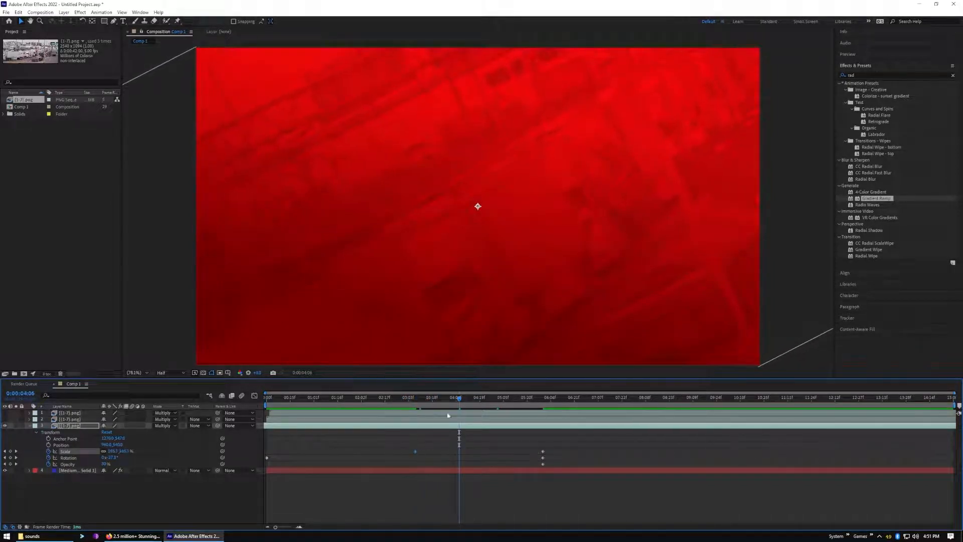
# Show the first and second sequence layers again, preview the combined animation from the start, and collapse the third layer's properties
pyautogui.moveTo(459, 401); pyautogui.dragTo(16, 417)
pyautogui.click(4, 412)
pyautogui.click(5, 419)
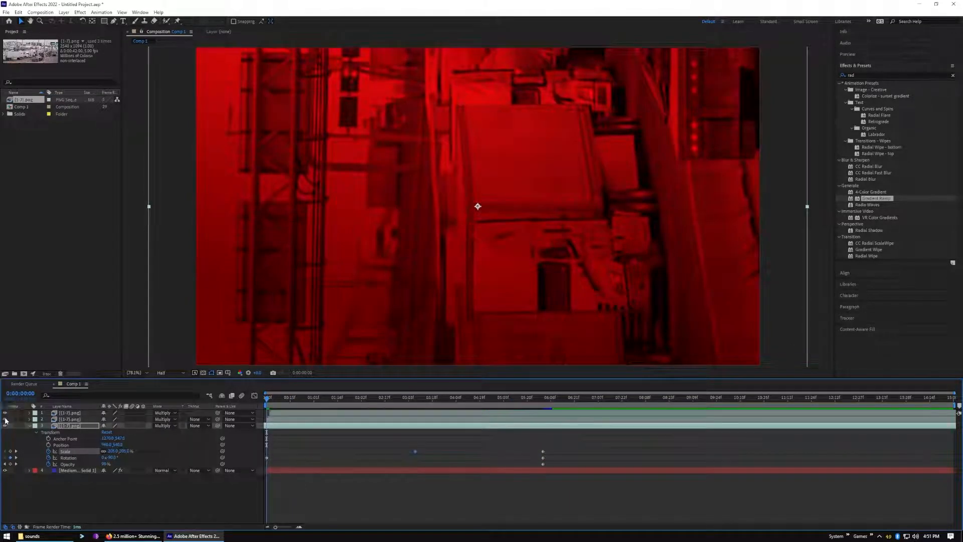
pyautogui.press('space')
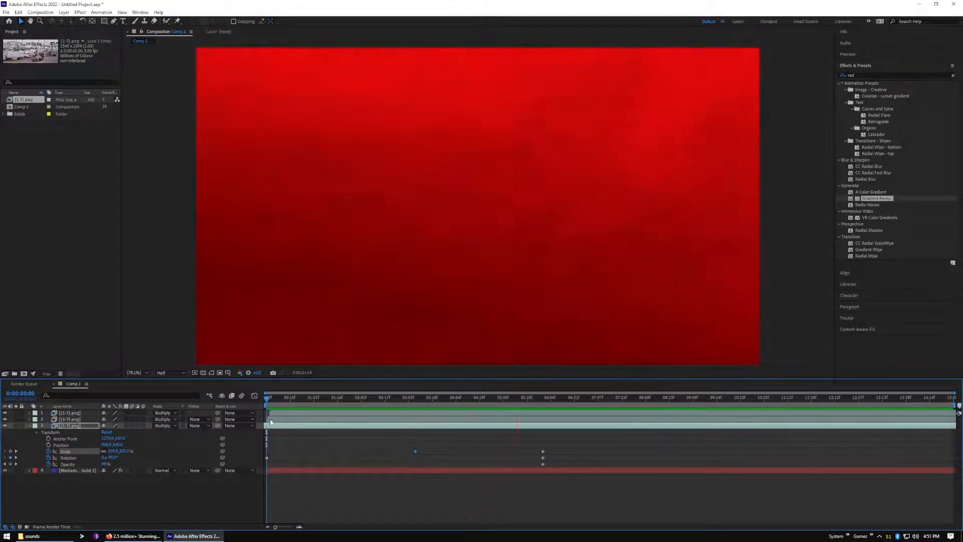
pyautogui.press('space')
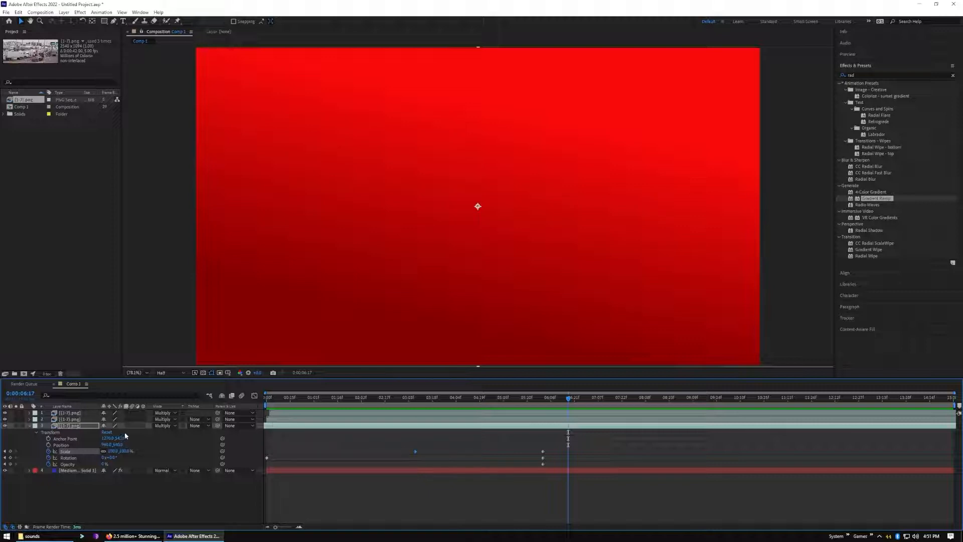
pyautogui.click(30, 426)
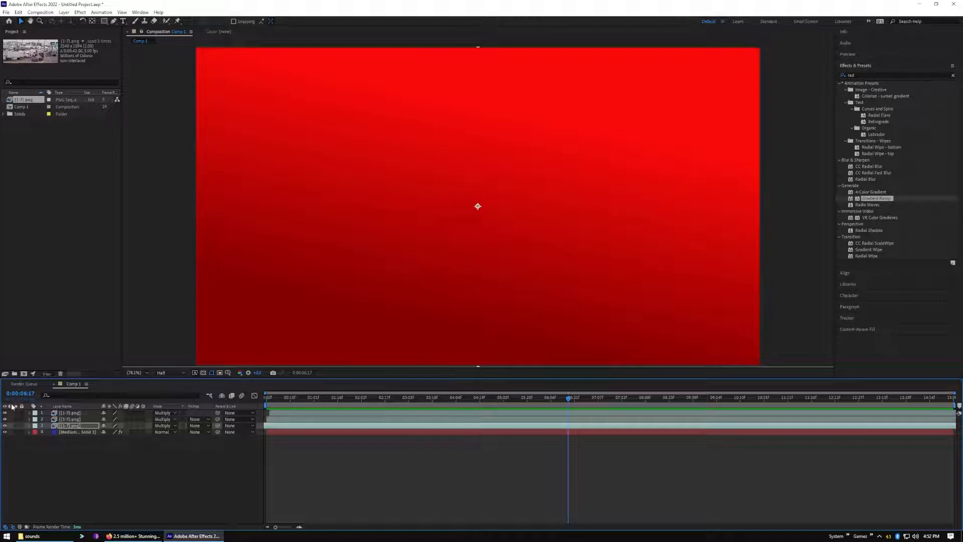
# Add a white text layer reading FREEDOM in the composition
pyautogui.click(67, 301)
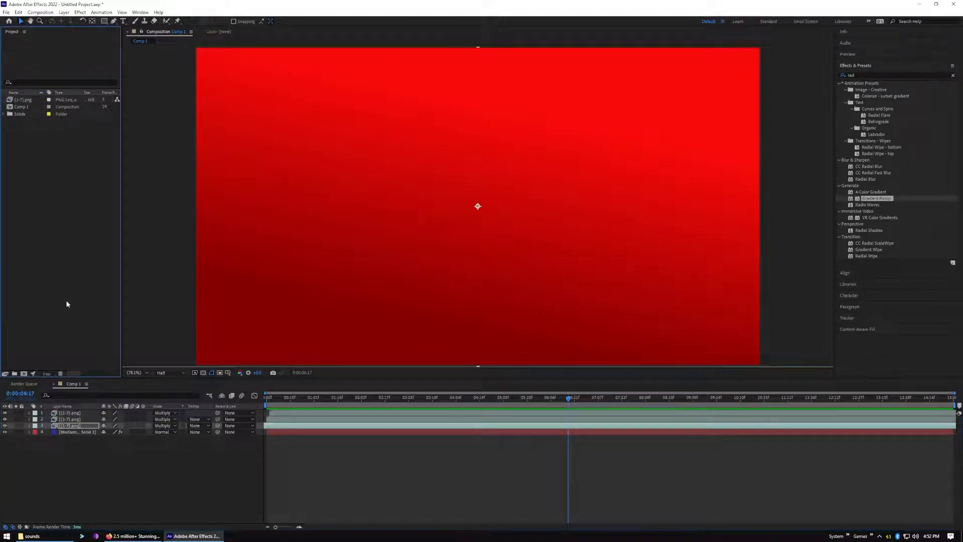
pyautogui.hotkey('ctrl', 't')
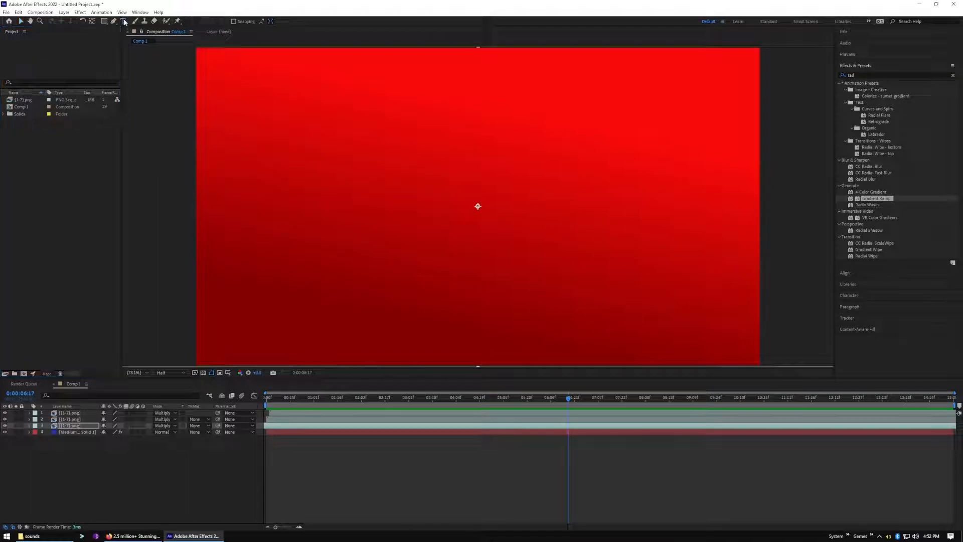
pyautogui.click(402, 189)
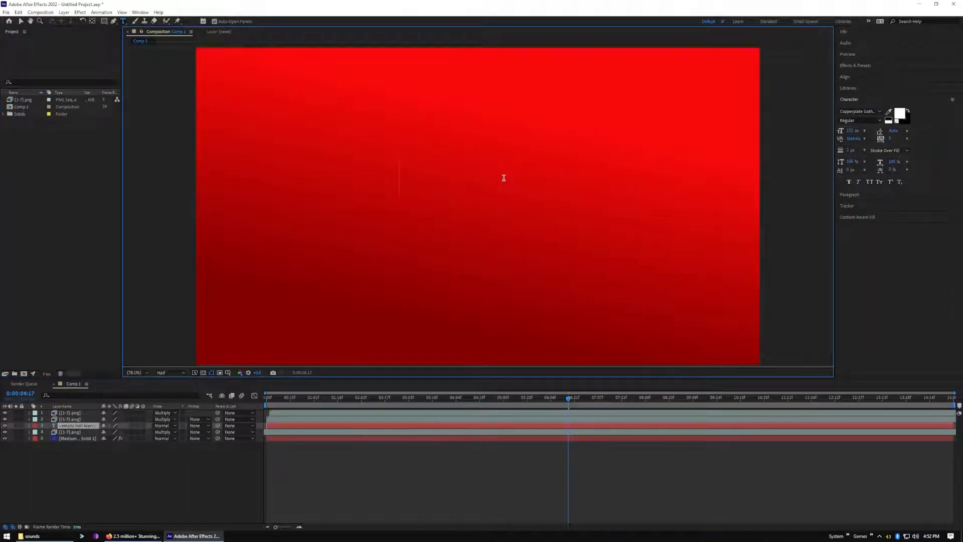
pyautogui.write('FREEDOM')
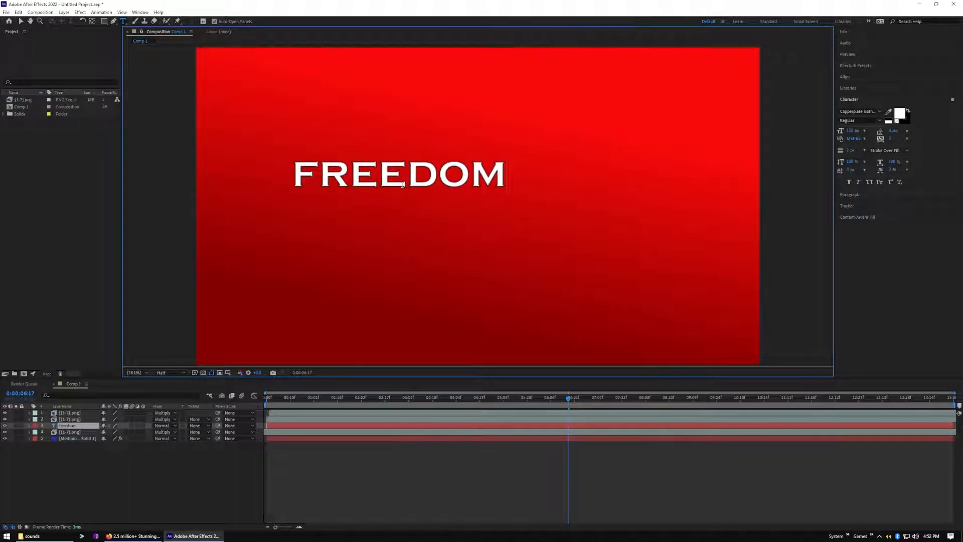
# Centre the FREEDOM text horizontally and vertically in the composition
pyautogui.click(20, 21)
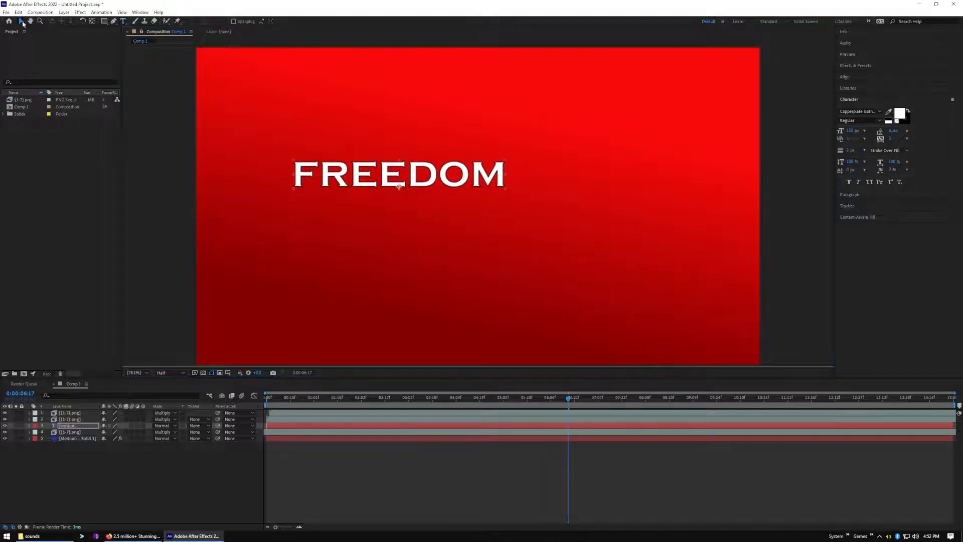
pyautogui.click(476, 174)
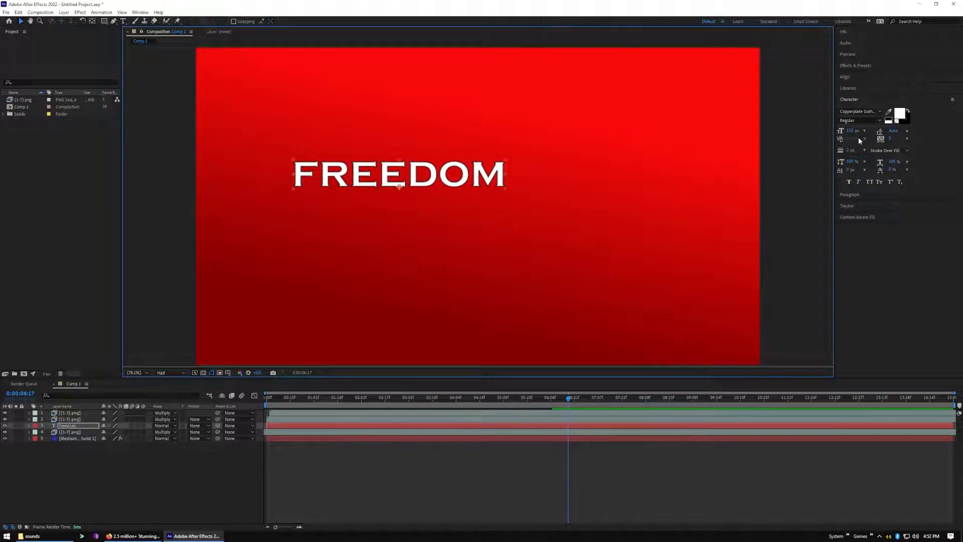
pyautogui.click(857, 77)
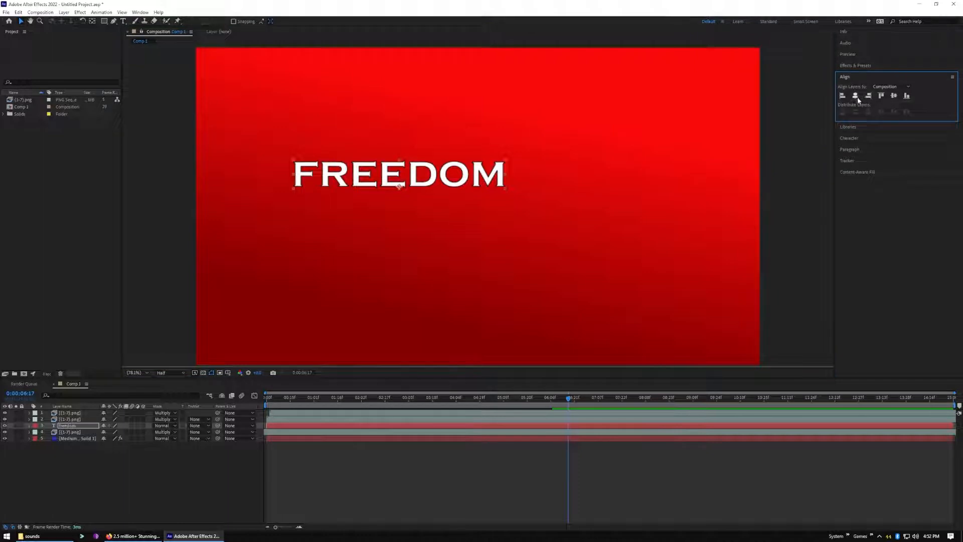
pyautogui.click(856, 96)
pyautogui.click(895, 96)
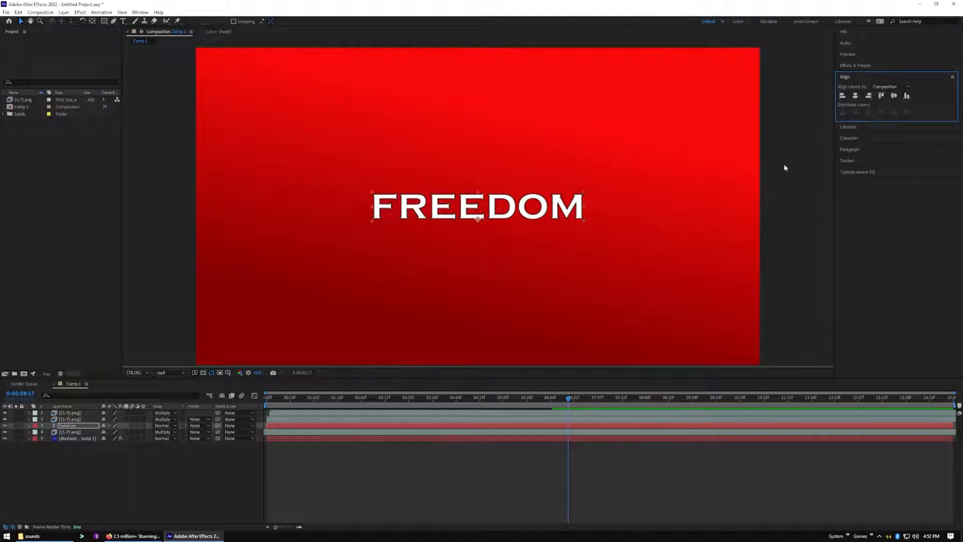
# Increase the FREEDOM text's font size until the word spans about 60% of the frame width
pyautogui.click(551, 207)
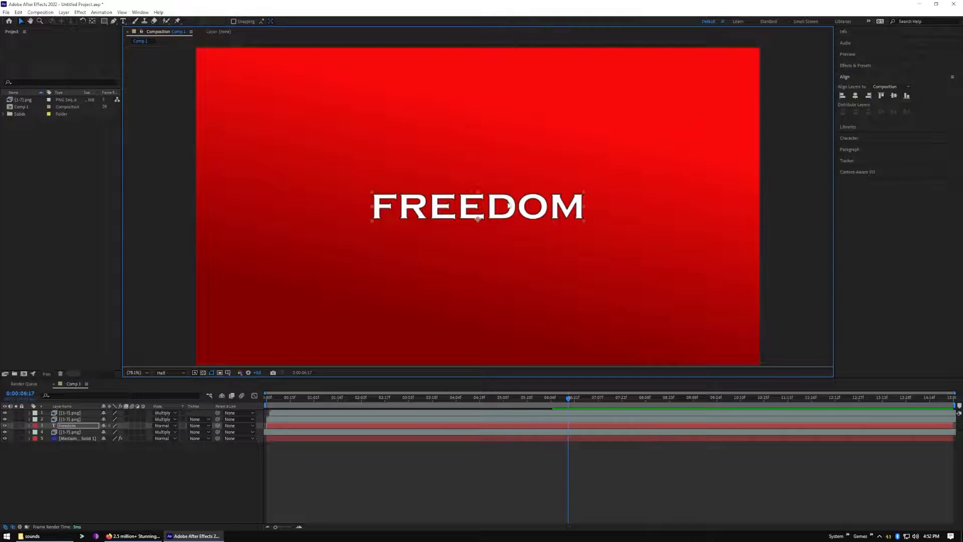
pyautogui.doubleClick(509, 205)
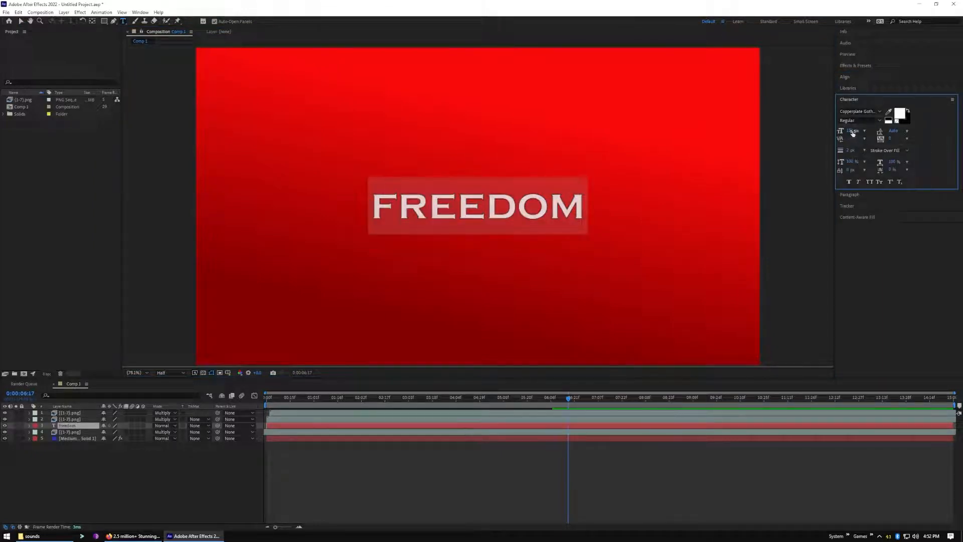
pyautogui.moveTo(855, 130); pyautogui.dragTo(886, 132)
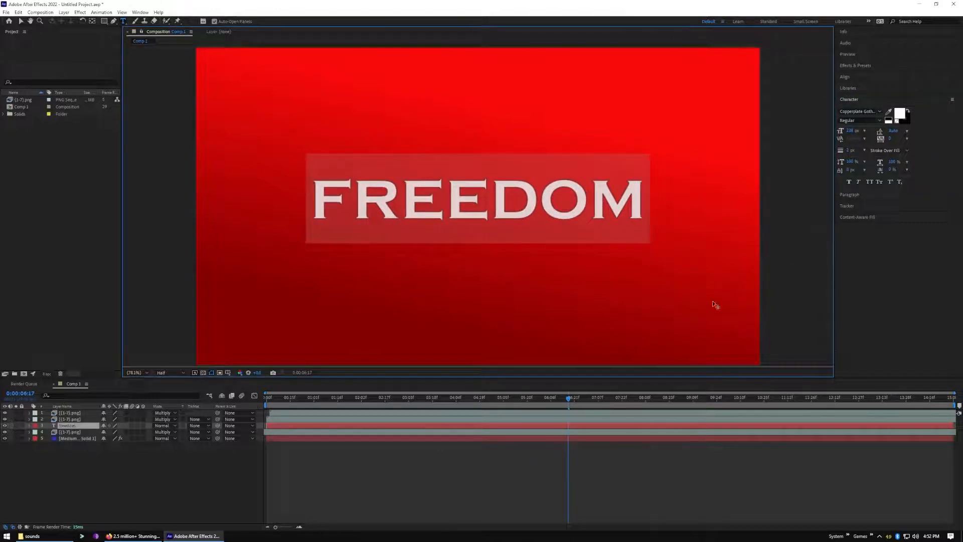
# Preview the enlarged FREEDOM title over the background from the start and return the playhead to 0:00:00:00
pyautogui.moveTo(569, 401); pyautogui.dragTo(235, 433)
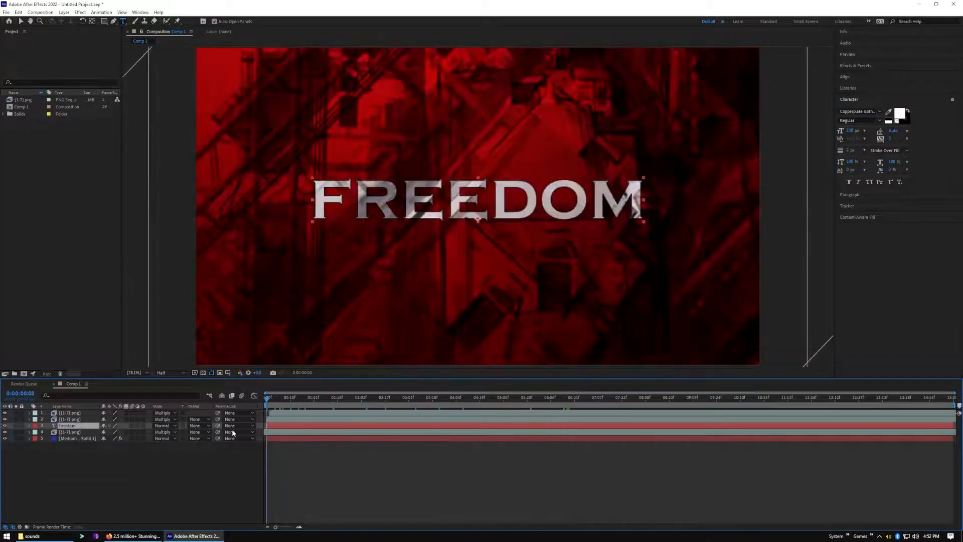
pyautogui.press('space')
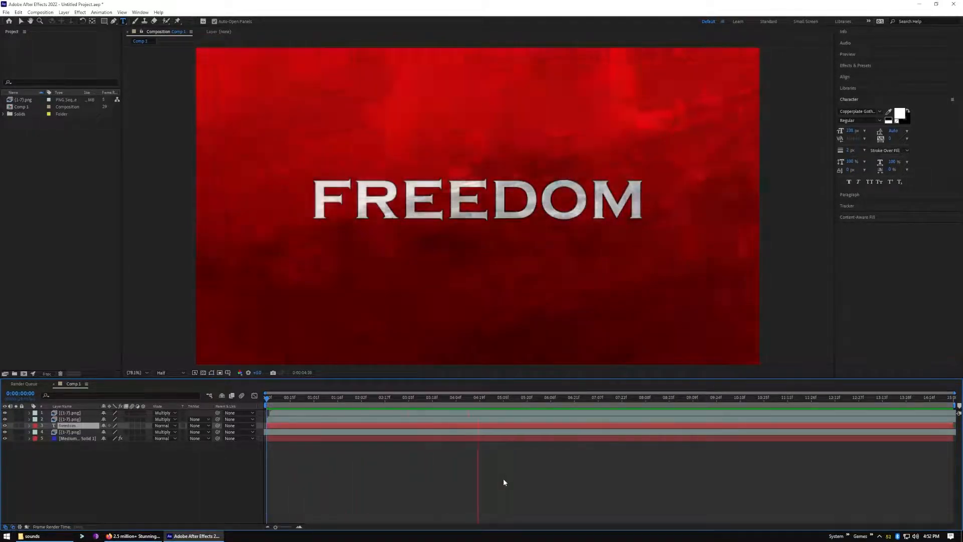
pyautogui.press('space')
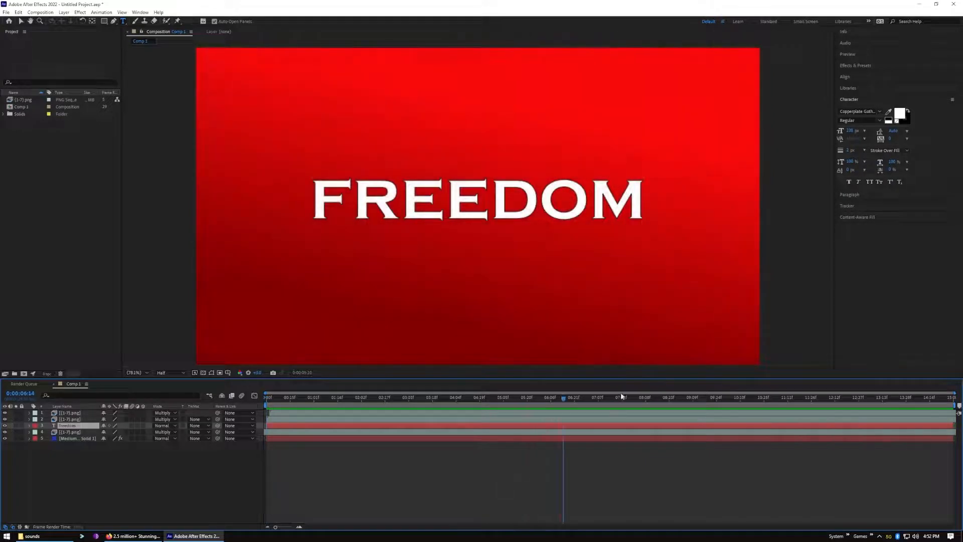
pyautogui.moveTo(563, 397); pyautogui.dragTo(237, 415)
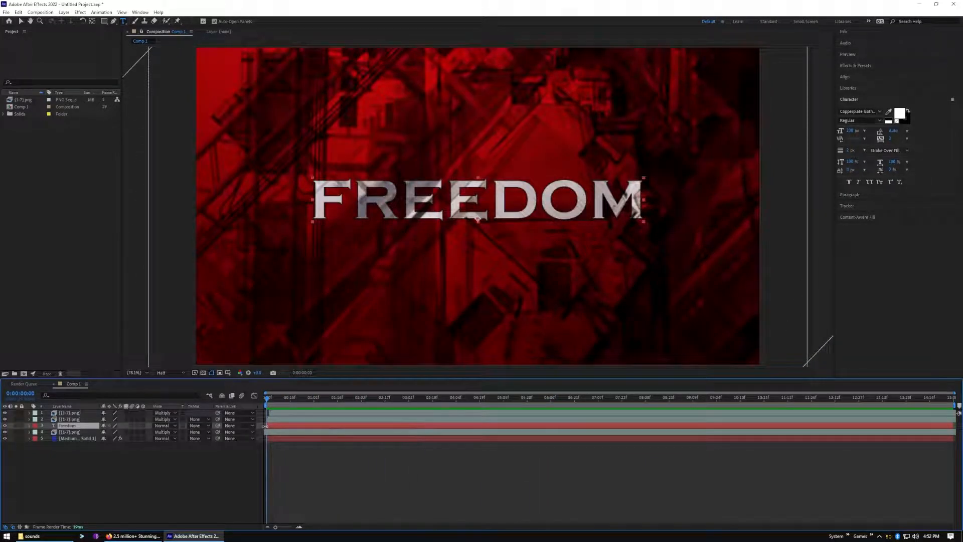
# Start the FREEDOM text layer at 0:00:01:21 and keyframe its opacity from 0% there to 100% at 0:00:02:17
pyautogui.moveTo(267, 427); pyautogui.dragTo(348, 423)
pyautogui.moveTo(267, 397); pyautogui.dragTo(345, 412)
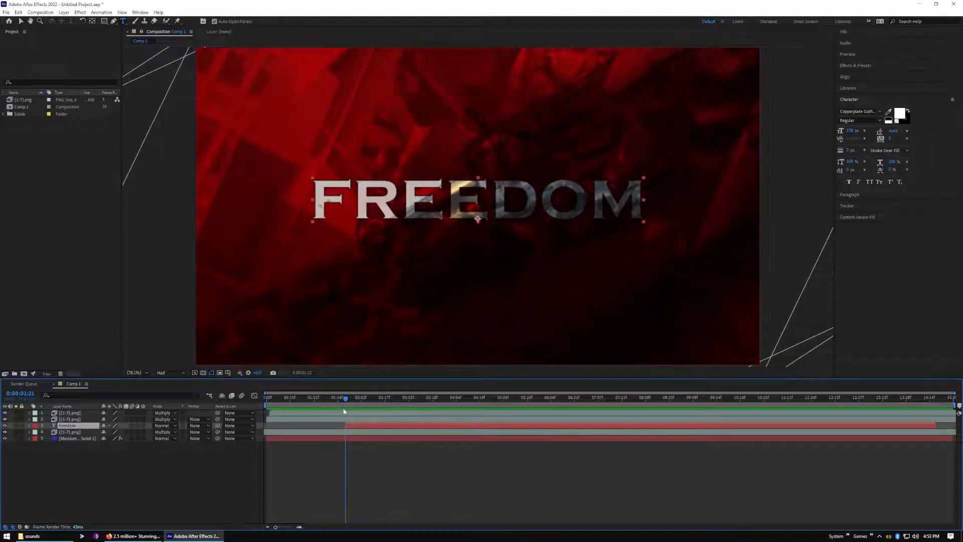
pyautogui.press('t')
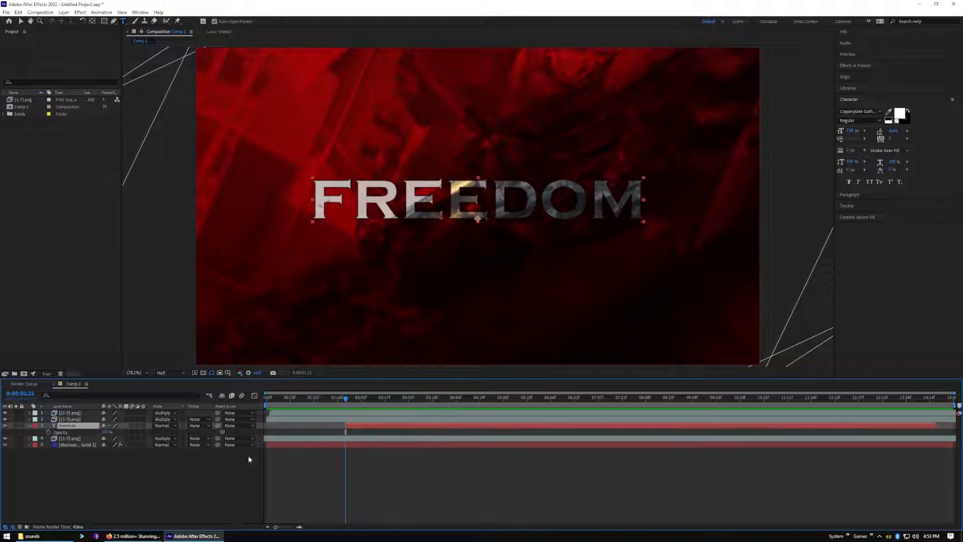
pyautogui.click(48, 433)
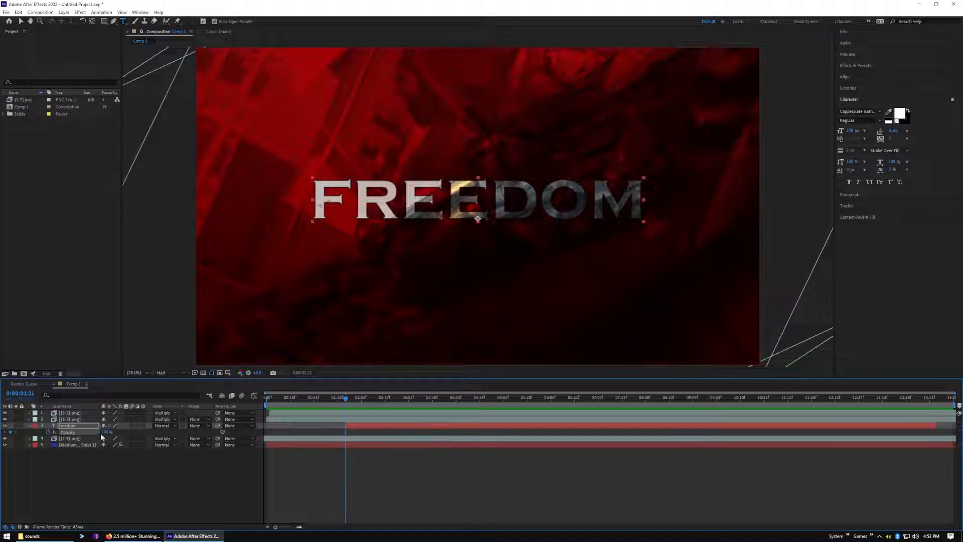
pyautogui.moveTo(105, 433); pyautogui.dragTo(62, 438)
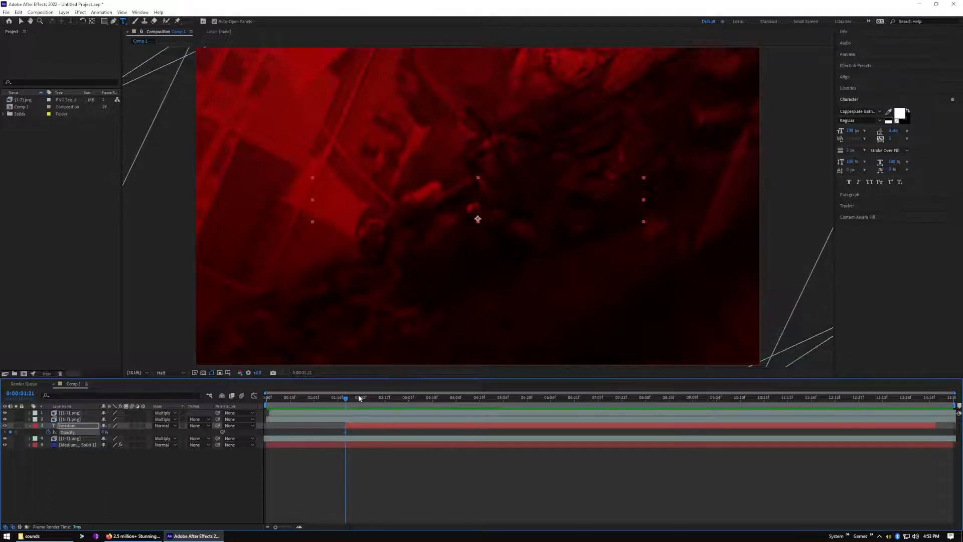
pyautogui.moveTo(347, 400); pyautogui.dragTo(385, 399)
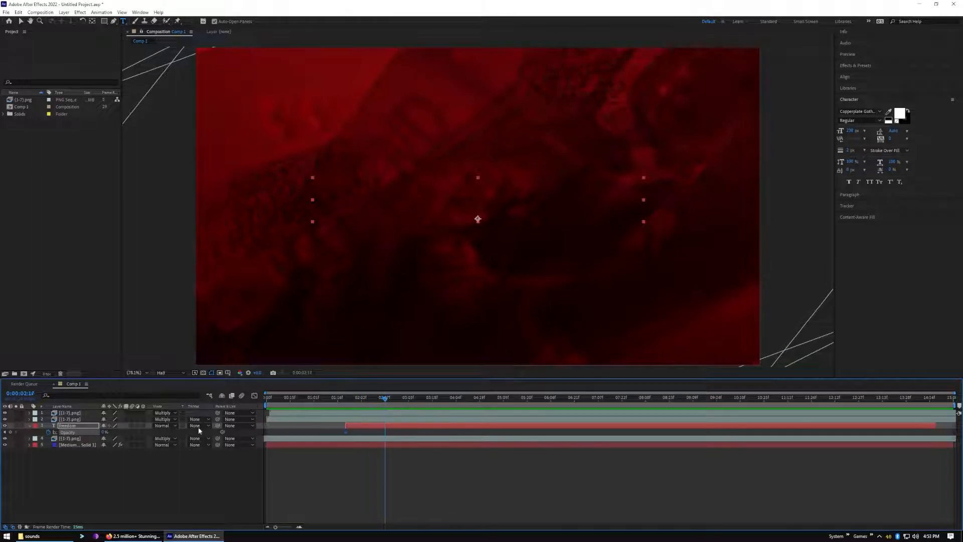
pyautogui.moveTo(103, 432); pyautogui.dragTo(151, 428)
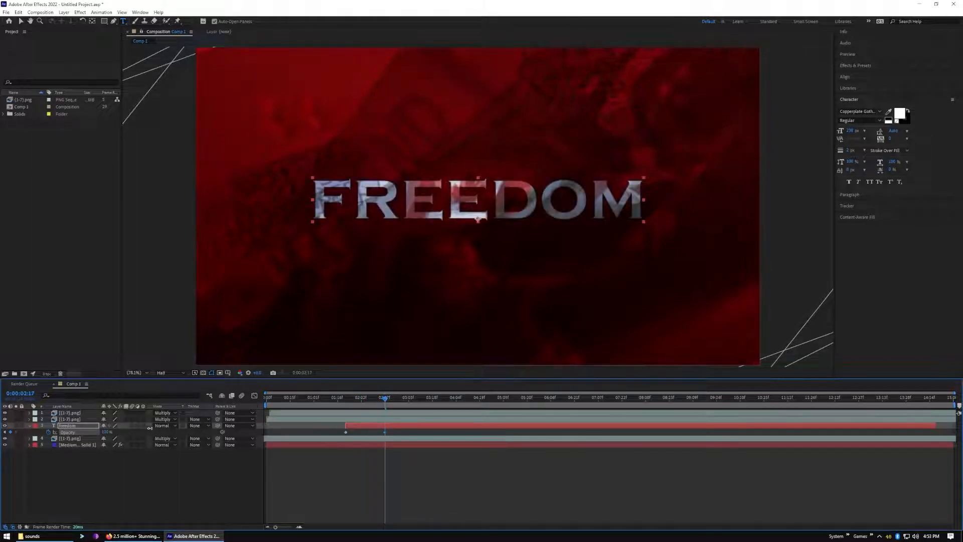
# Preview the FREEDOM text's fade-in, return the playhead to 0:00:00:05, and collapse the text layer's properties
pyautogui.press('space')
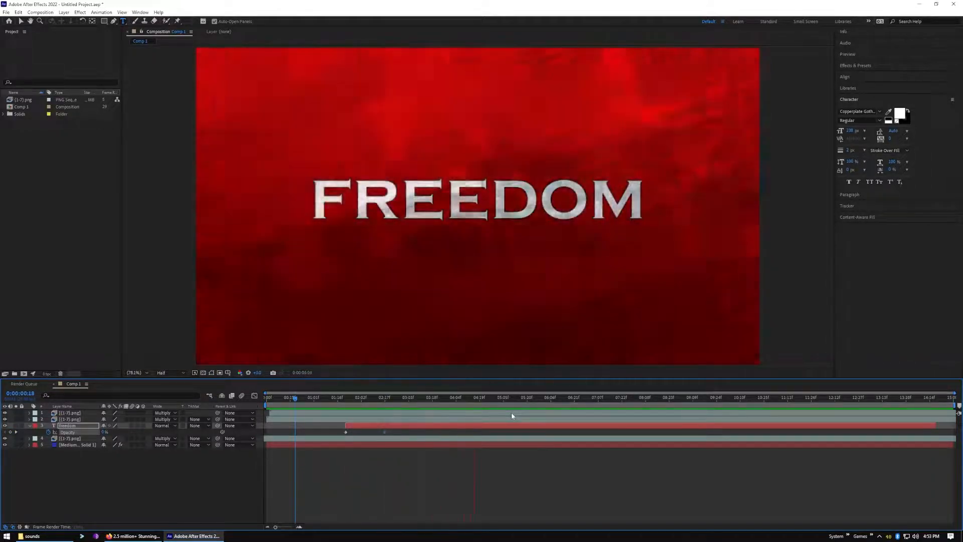
pyautogui.press('space')
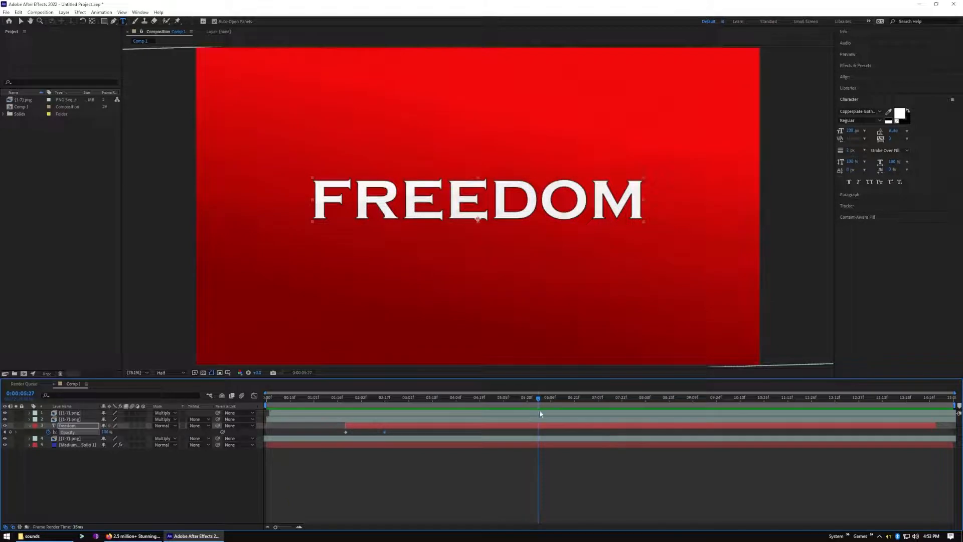
pyautogui.moveTo(538, 399); pyautogui.dragTo(275, 439)
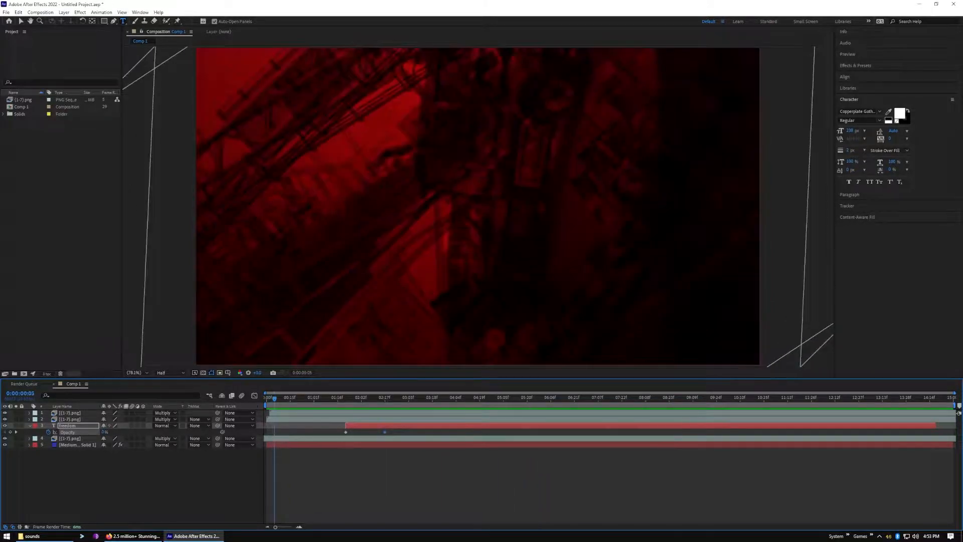
pyautogui.click(28, 425)
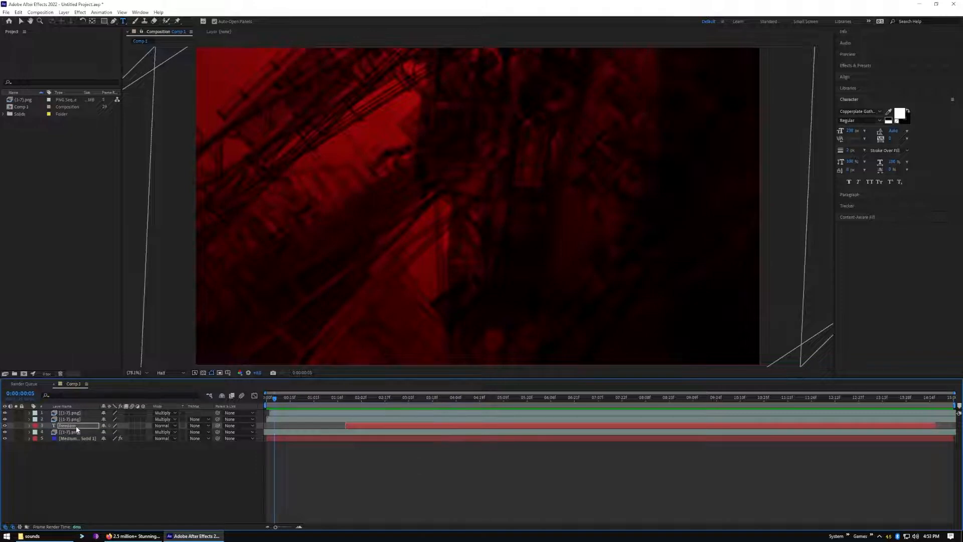
pyautogui.hotkey('ctrl', 'd')
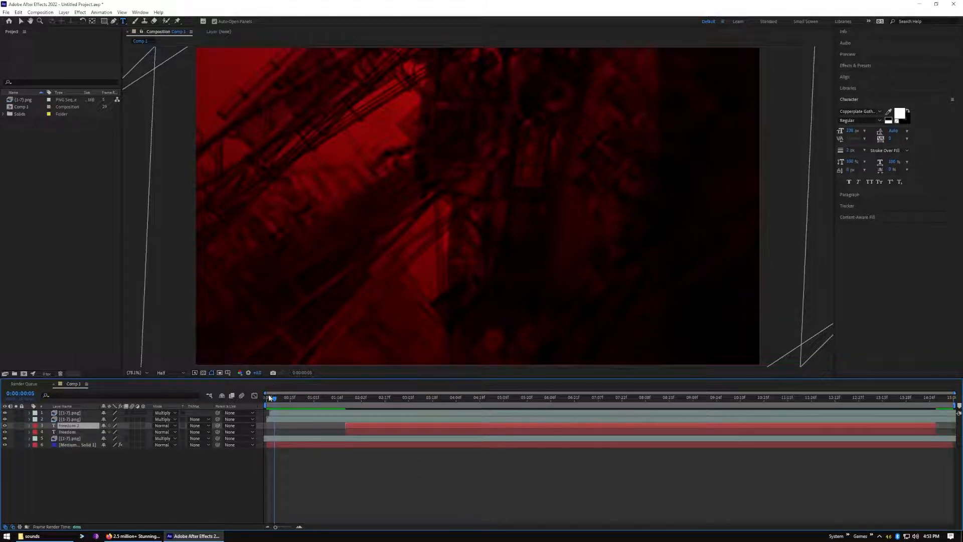
pyautogui.moveTo(275, 400)
pyautogui.mouseDown()
pyautogui.moveTo(541, 390)
pyautogui.moveTo(252, 413)
pyautogui.moveTo(589, 392)
pyautogui.moveTo(338, 401)
pyautogui.moveTo(484, 405)
pyautogui.moveTo(269, 416)
pyautogui.mouseUp()
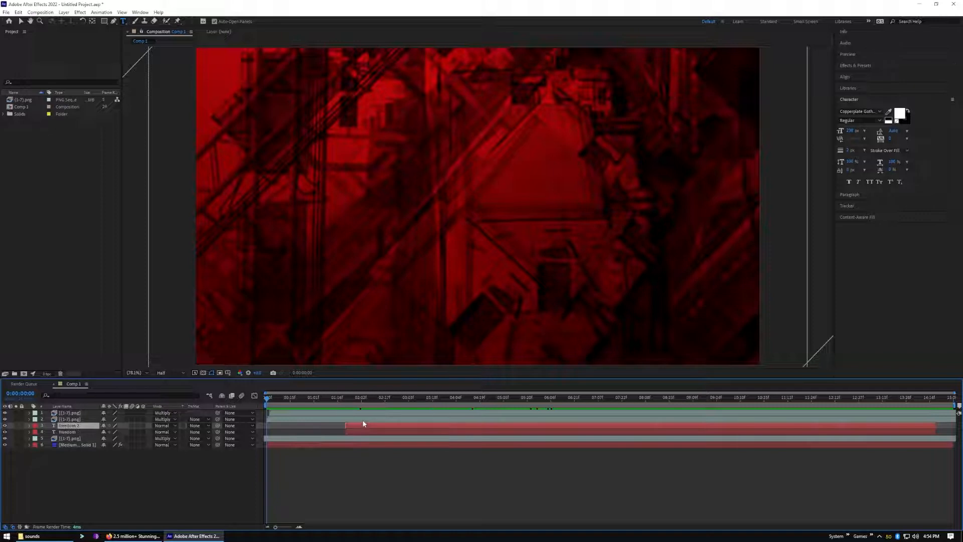
pyautogui.press('Delete')
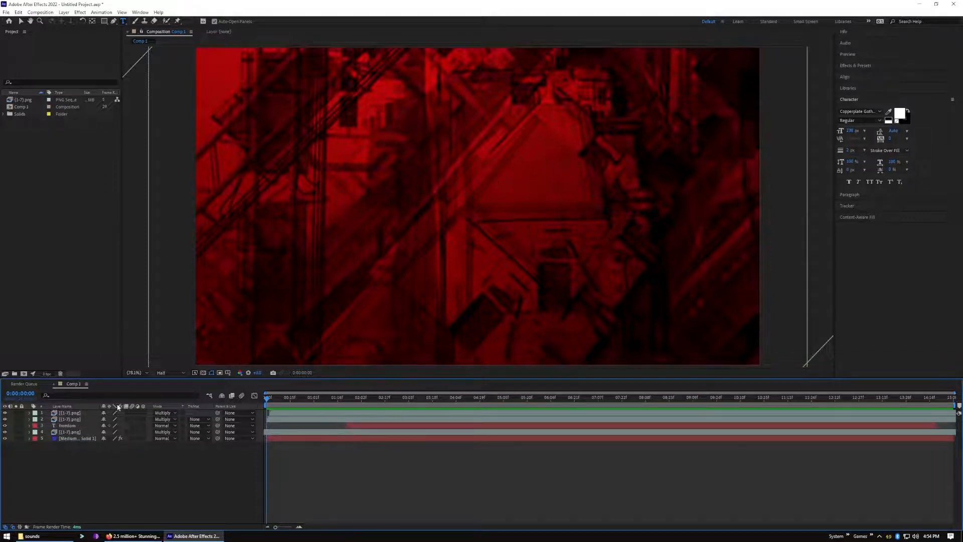
# Preview the FREEDOM title animation from the start of the composition
pyautogui.press('space')
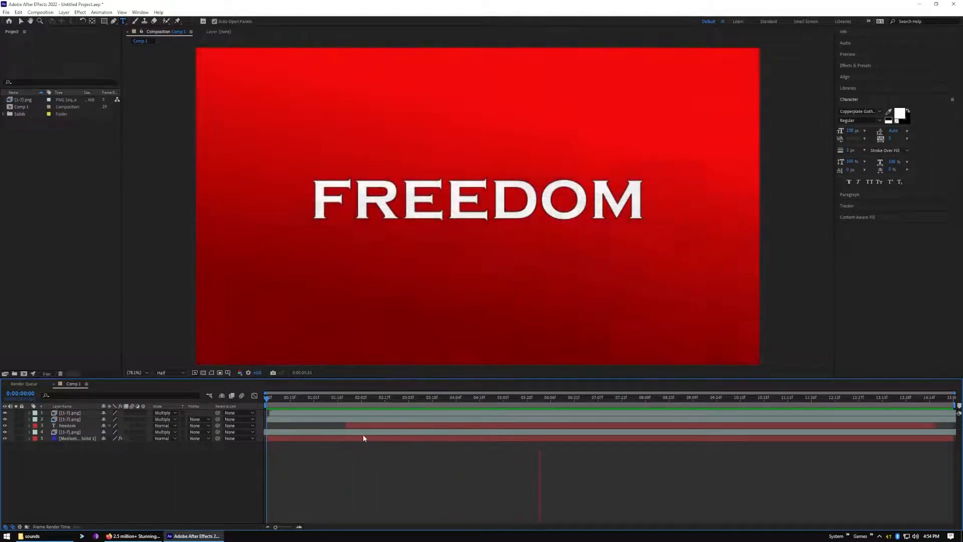
pyautogui.press('space')
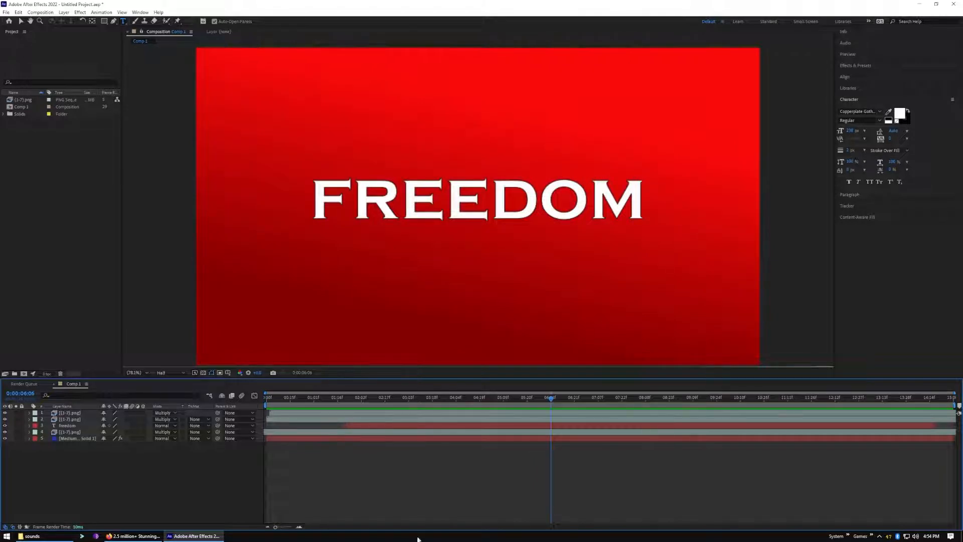
# Import the cresent-bell MP3 from the sounds folder and add it as the bottom layer of Comp 1
pyautogui.click(60, 536)
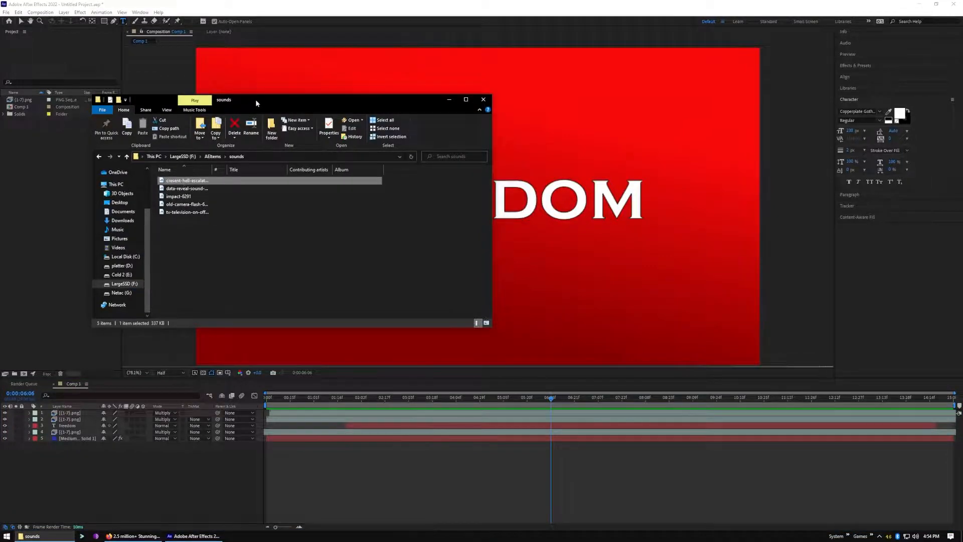
pyautogui.moveTo(254, 99); pyautogui.dragTo(492, 99)
pyautogui.moveTo(425, 182); pyautogui.dragTo(95, 499)
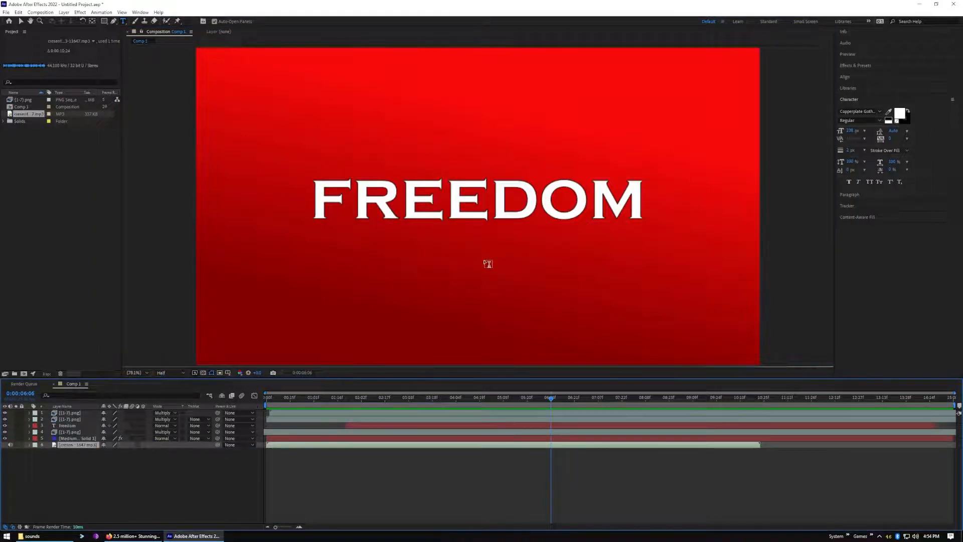
# Preview the title with the bell sound from 0:00:00:00 and deselect the audio layer
pyautogui.moveTo(552, 400); pyautogui.dragTo(252, 419)
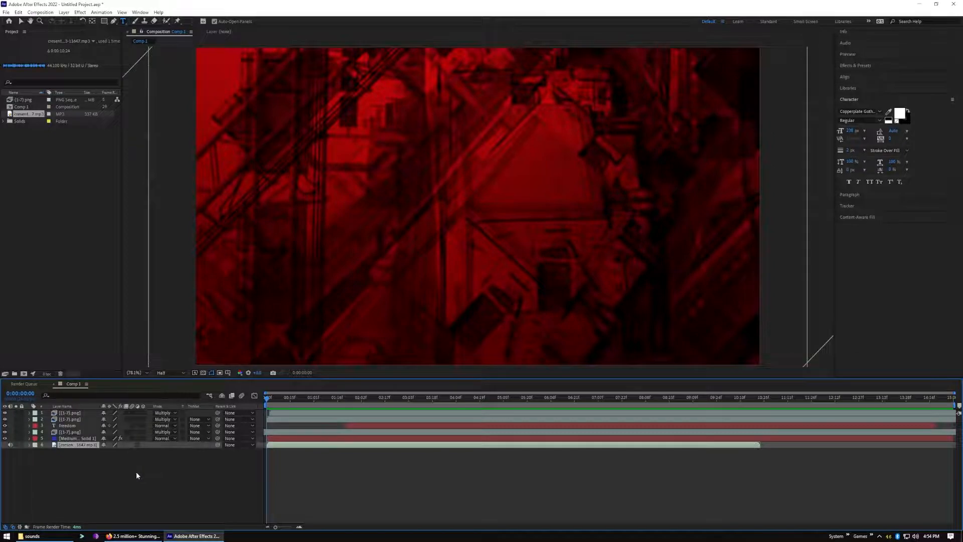
pyautogui.press('space')
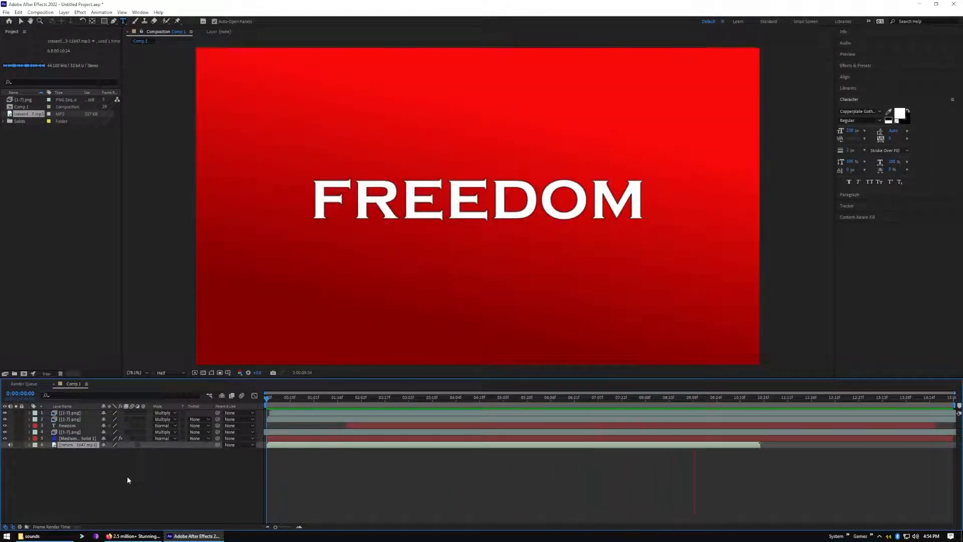
pyautogui.press('space')
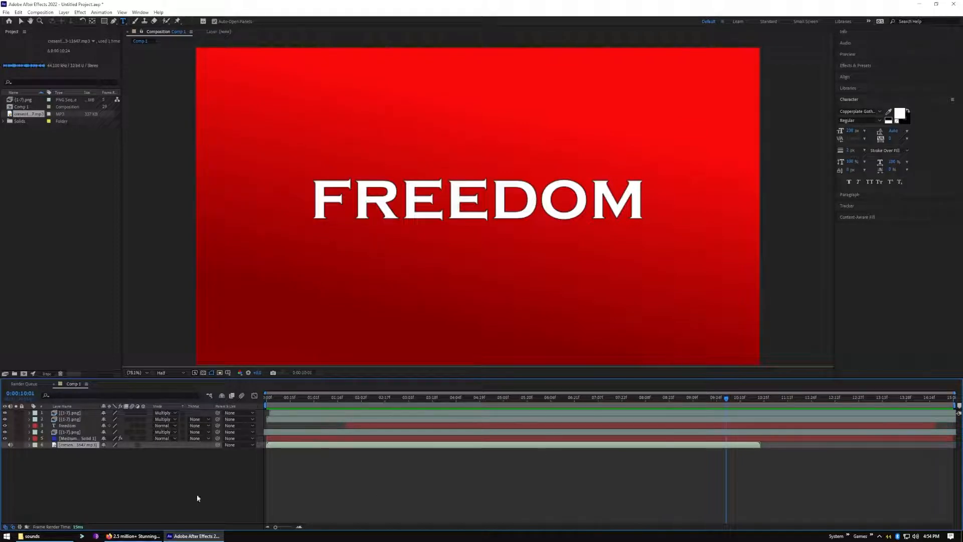
pyautogui.click(134, 497)
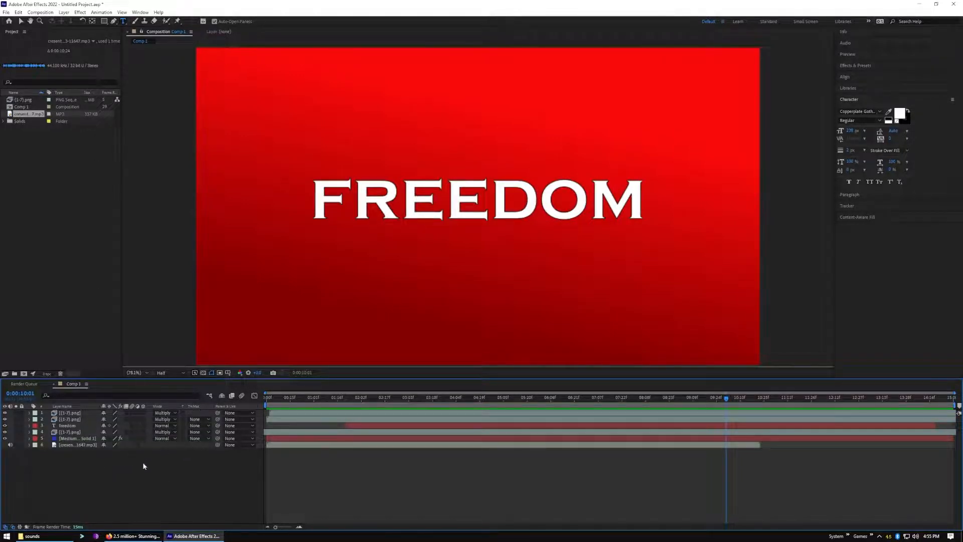
# Duplicate the FREEDOM text layer, select both opacity keyframes on the copy, and collapse its properties
pyautogui.moveTo(727, 396); pyautogui.dragTo(562, 428)
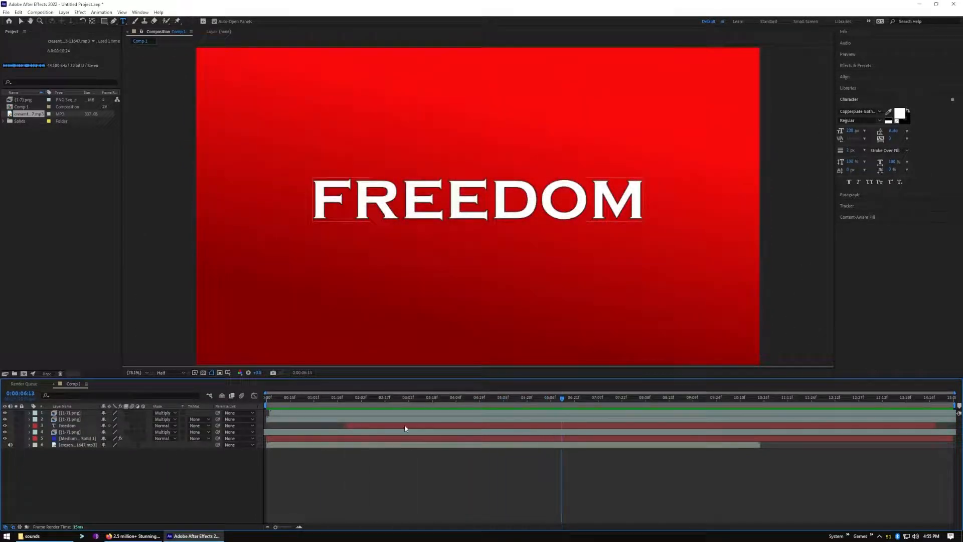
pyautogui.click(406, 428)
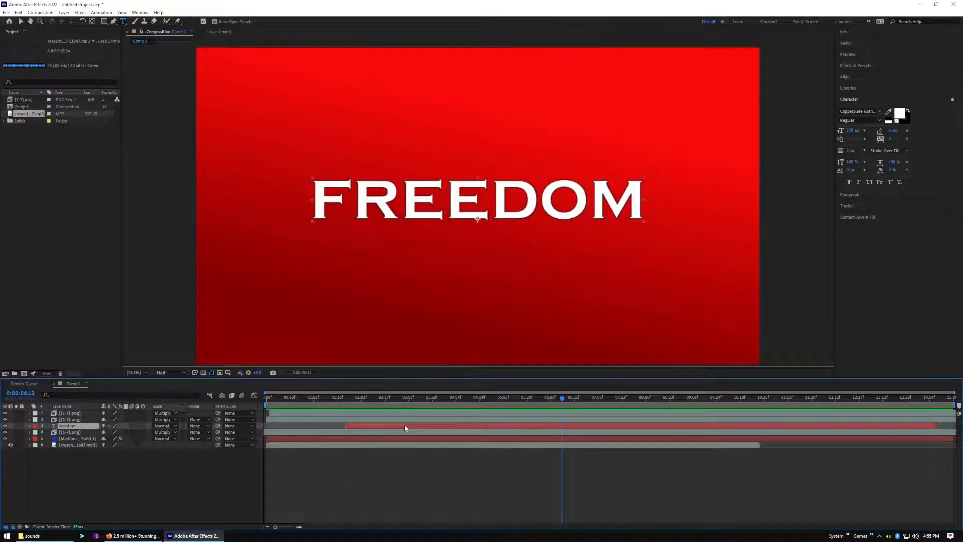
pyautogui.hotkey('ctrl', 'd')
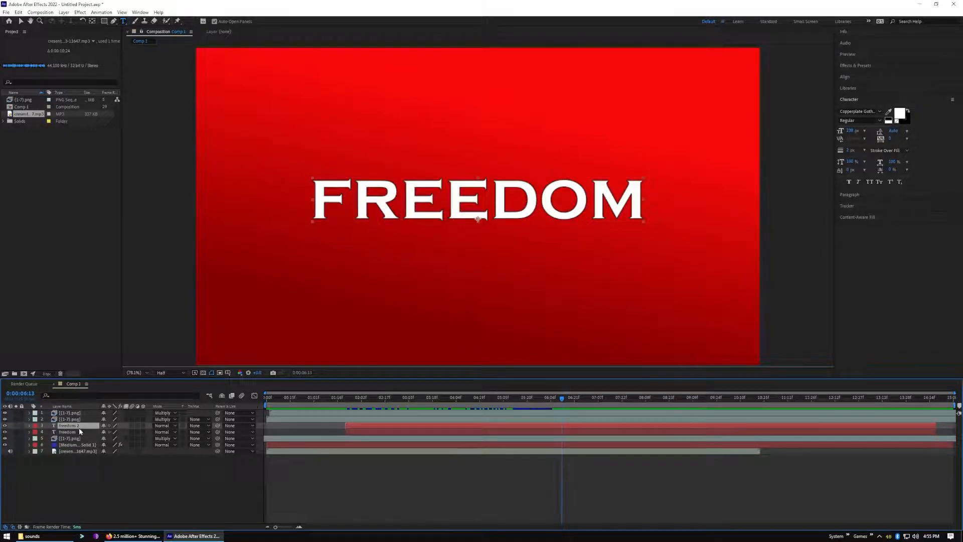
pyautogui.click(30, 426)
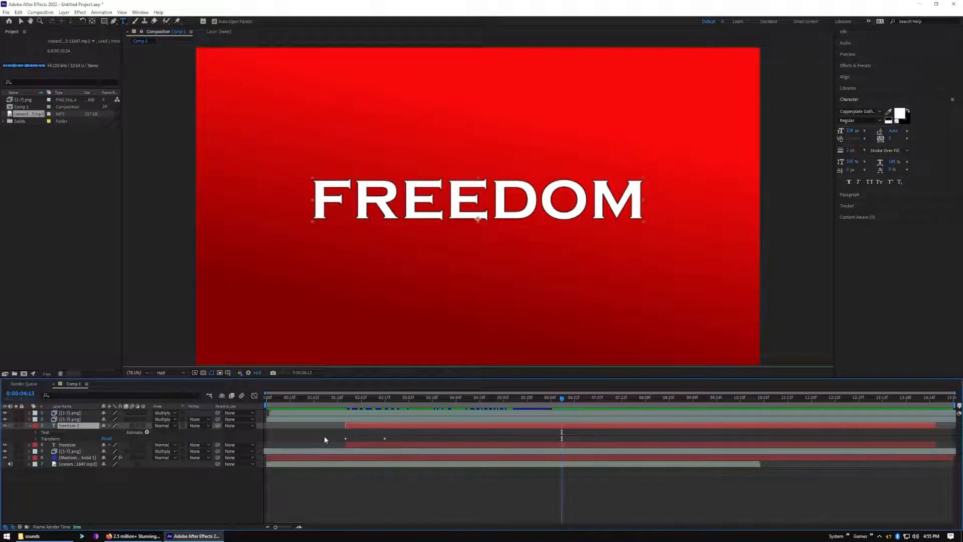
pyautogui.click(351, 440)
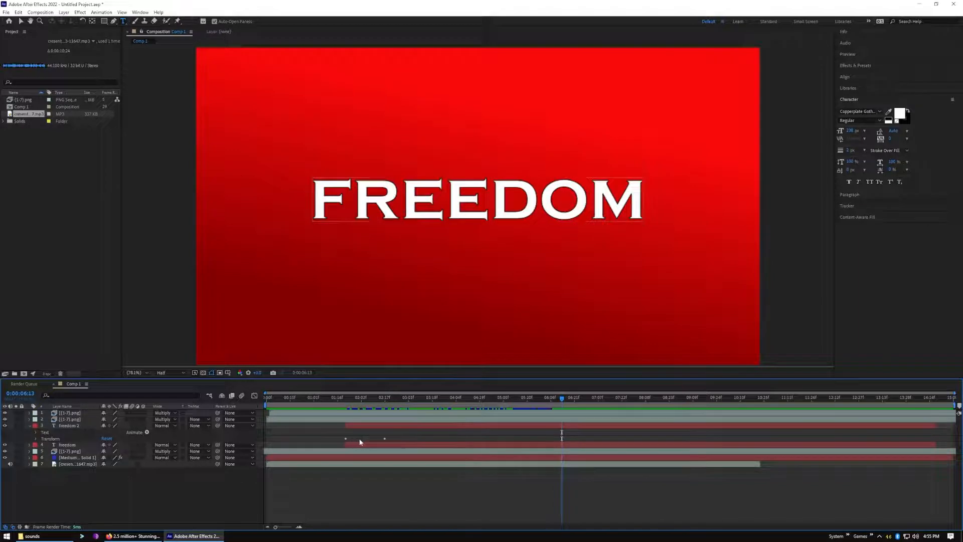
pyautogui.click(35, 439)
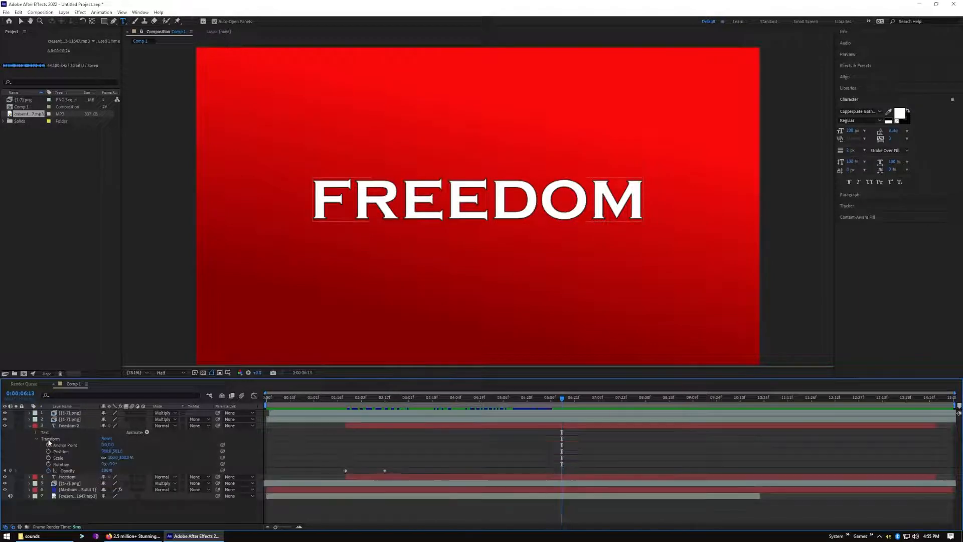
pyautogui.moveTo(313, 449); pyautogui.dragTo(398, 474)
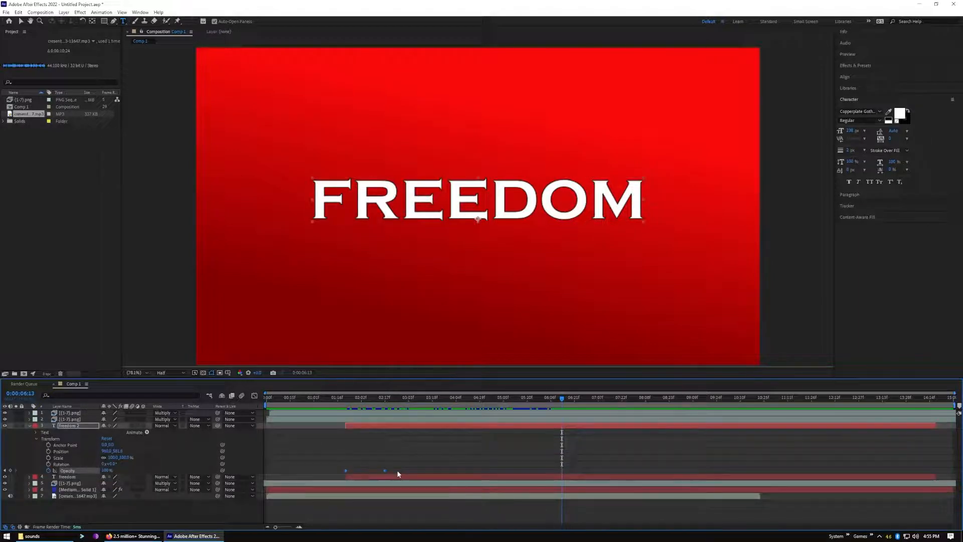
pyautogui.click(29, 426)
# Trim the duplicate text layer to start at 0:00:05:26 and end the original FREEDOM layer at the same frame
pyautogui.moveTo(547, 398); pyautogui.dragTo(520, 424)
pyautogui.moveTo(396, 399); pyautogui.dragTo(537, 406)
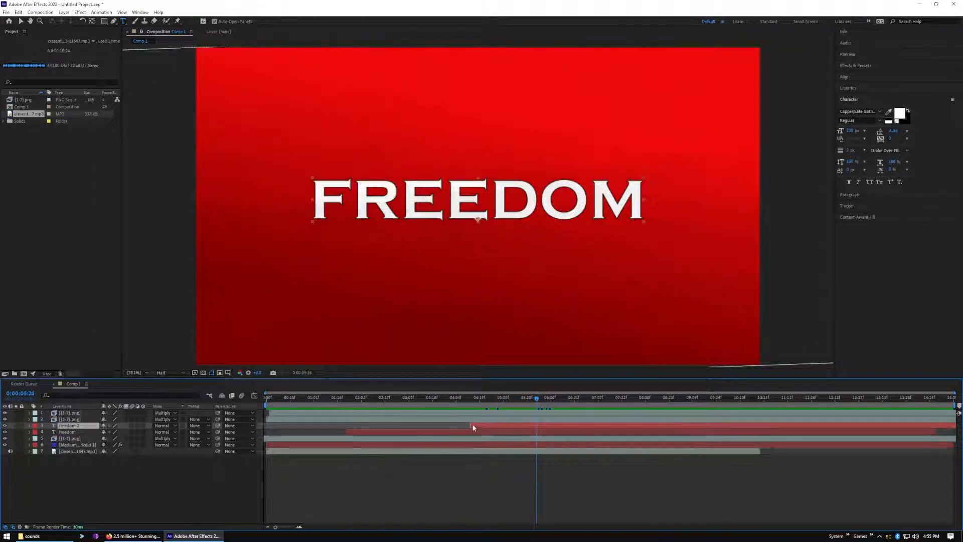
pyautogui.moveTo(471, 425); pyautogui.dragTo(540, 426)
pyautogui.moveTo(937, 430); pyautogui.dragTo(536, 463)
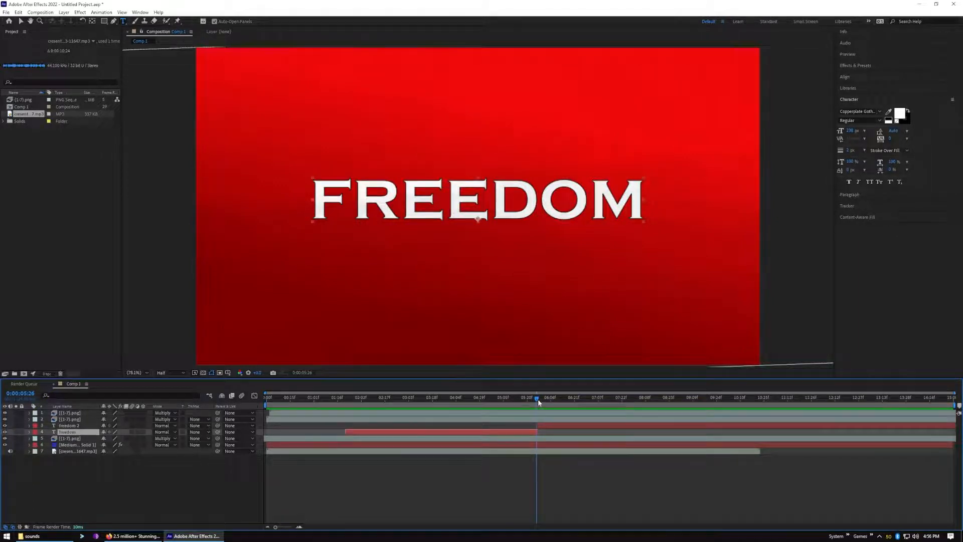
# Preview the switch between the two FREEDOM text layers and leave the playhead just after the cut
pyautogui.moveTo(539, 401); pyautogui.dragTo(502, 404)
pyautogui.press('space')
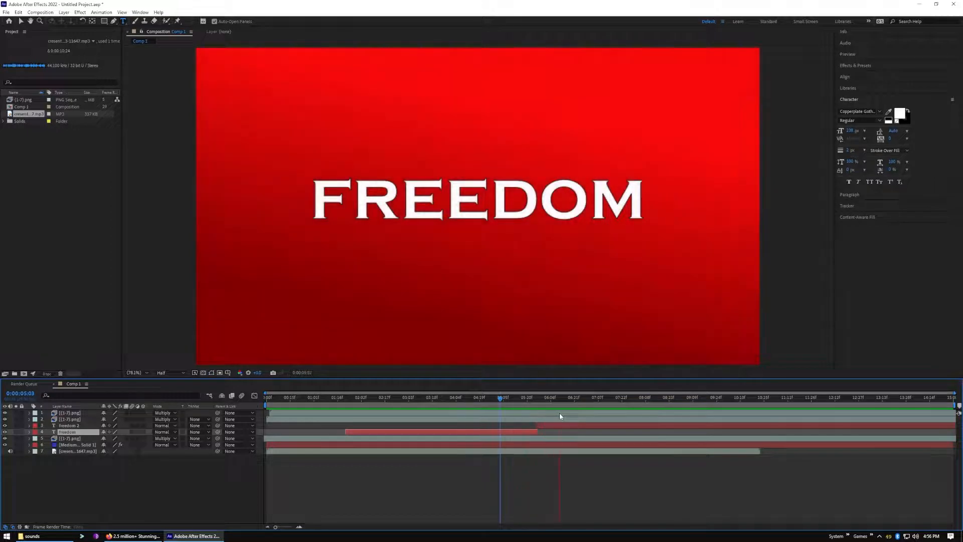
pyautogui.click(534, 407)
pyautogui.moveTo(537, 411)
pyautogui.mouseDown()
pyautogui.moveTo(573, 408)
pyautogui.moveTo(526, 418)
pyautogui.moveTo(546, 419)
pyautogui.mouseUp()
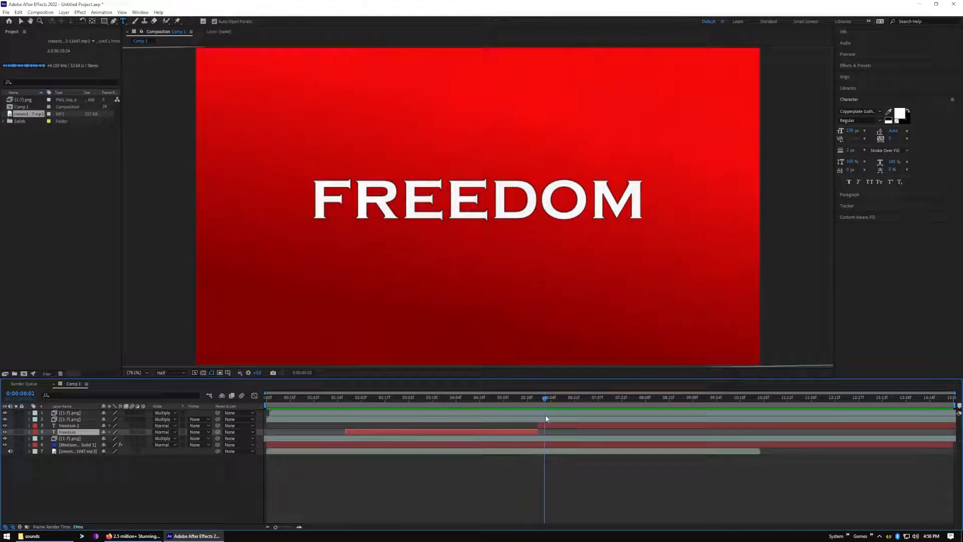
# Create a new composition-sized solid named saber
pyautogui.rightClick(73, 384)
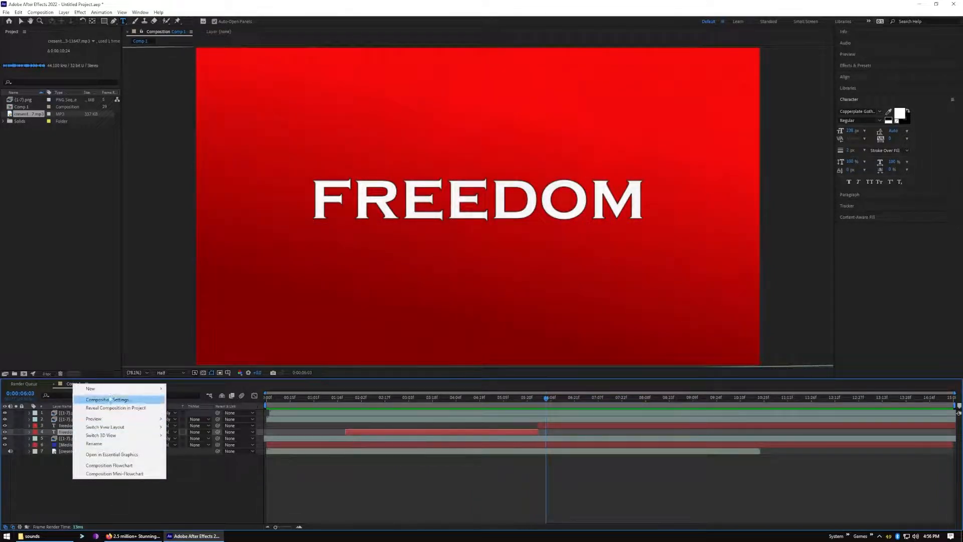
pyautogui.moveTo(115, 389)
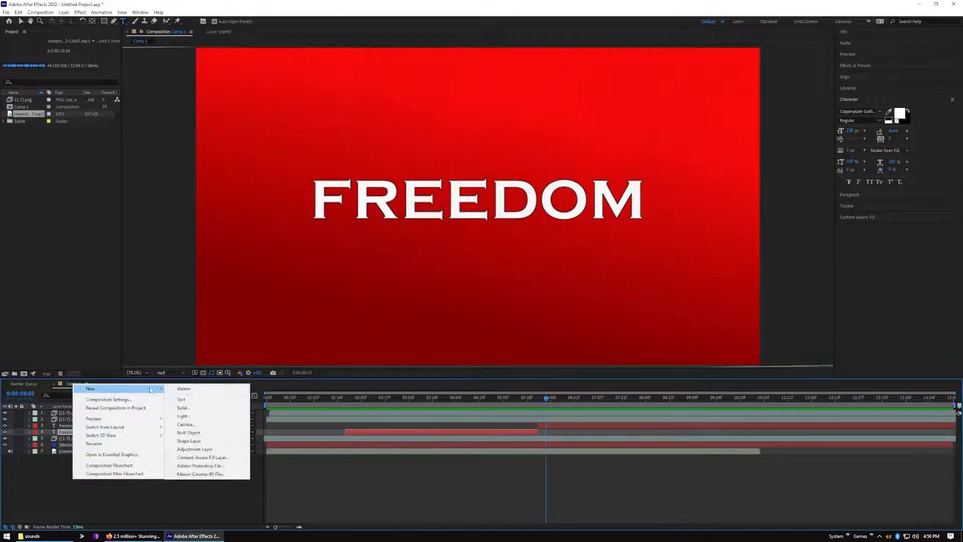
pyautogui.click(204, 410)
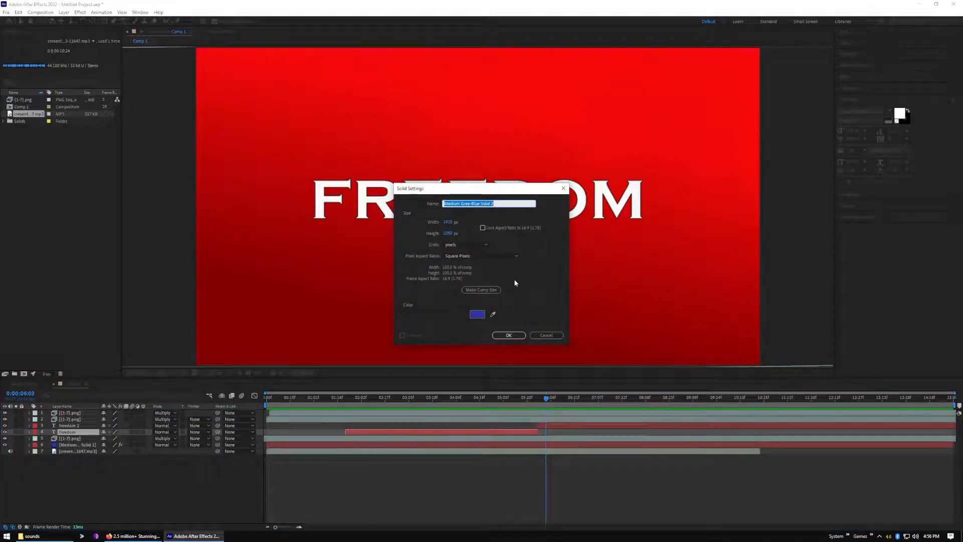
pyautogui.write('saber')
pyautogui.press('Return')
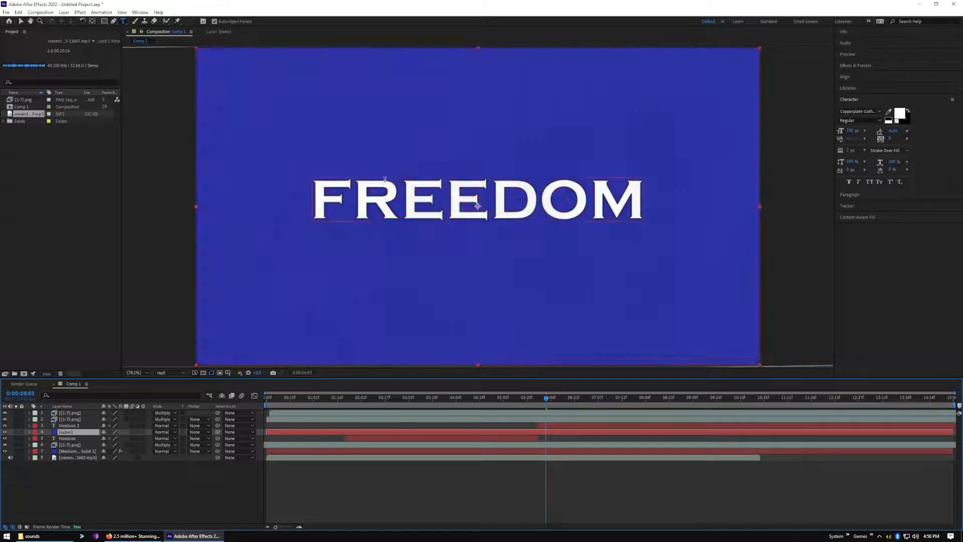
# Apply the Video Copilot Saber effect to the saber solid and place that layer above the duplicate text layer
pyautogui.click(860, 67)
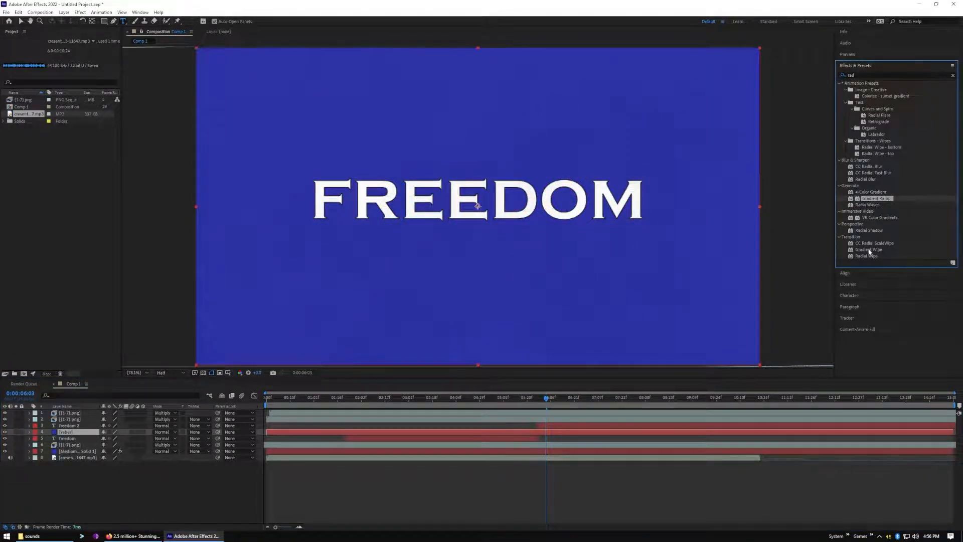
pyautogui.click(954, 76)
pyautogui.write('sab')
pyautogui.moveTo(863, 91); pyautogui.dragTo(299, 432)
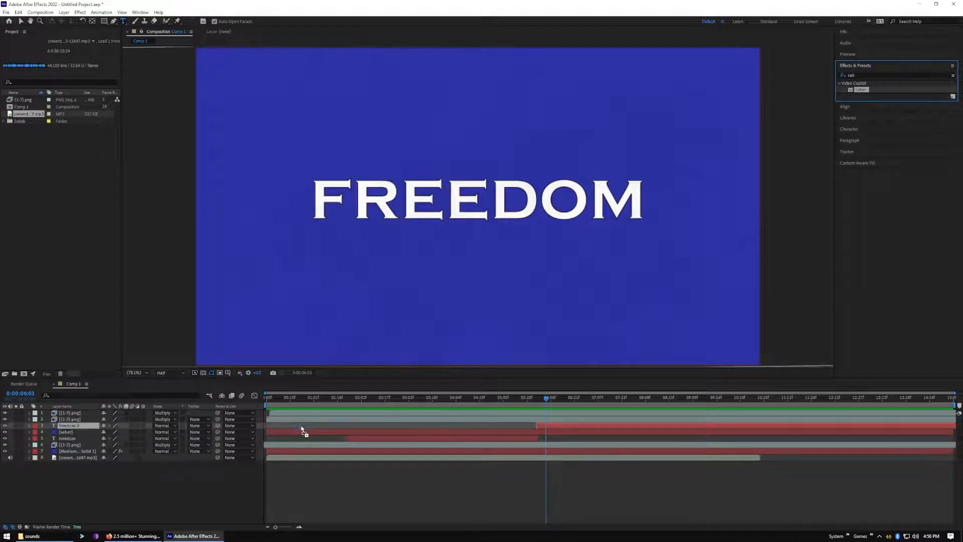
pyautogui.moveTo(63, 431)
pyautogui.mouseDown()
pyautogui.moveTo(59, 446)
pyautogui.moveTo(75, 429)
pyautogui.mouseUp()
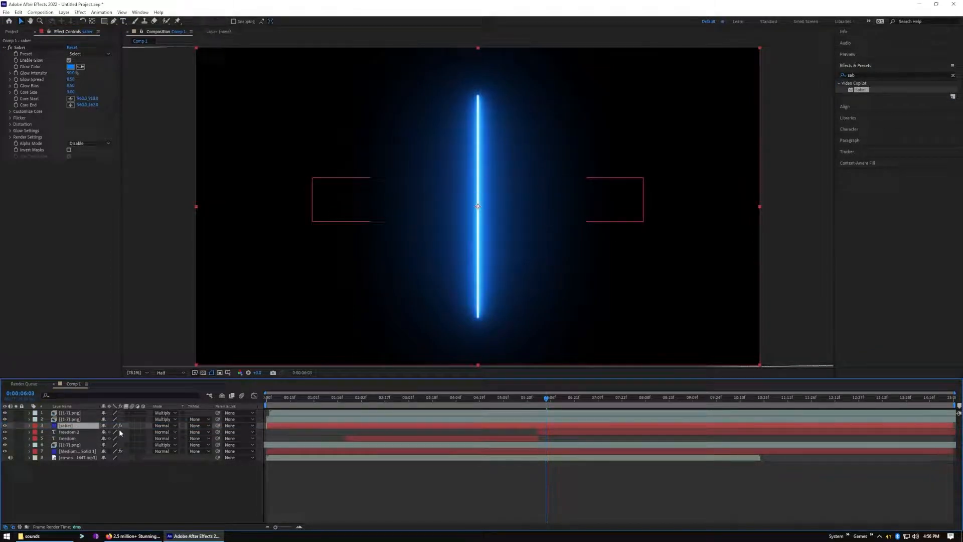
# Choose the Neon preset for the Saber effect and reduce its glow intensity to about 30%
pyautogui.click(106, 54)
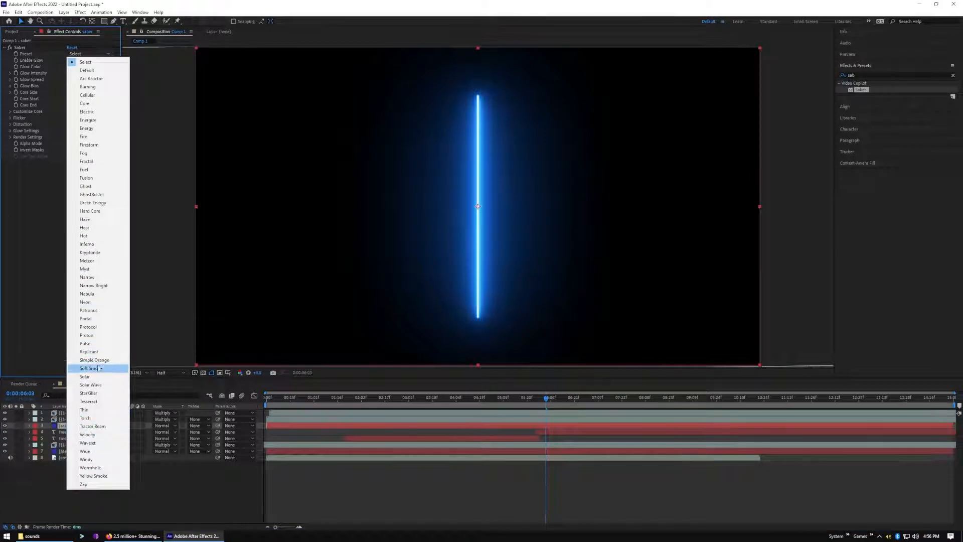
pyautogui.click(107, 303)
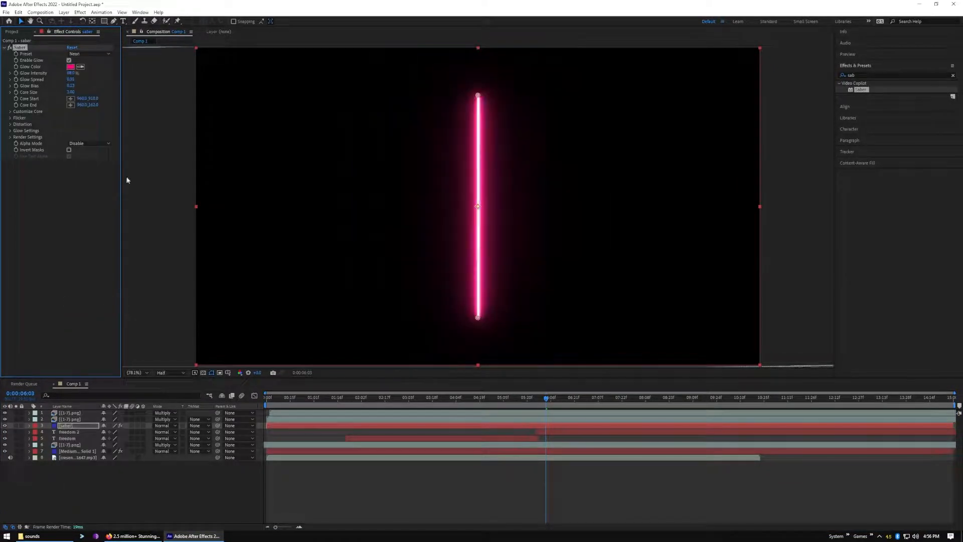
pyautogui.moveTo(70, 74); pyautogui.dragTo(53, 76)
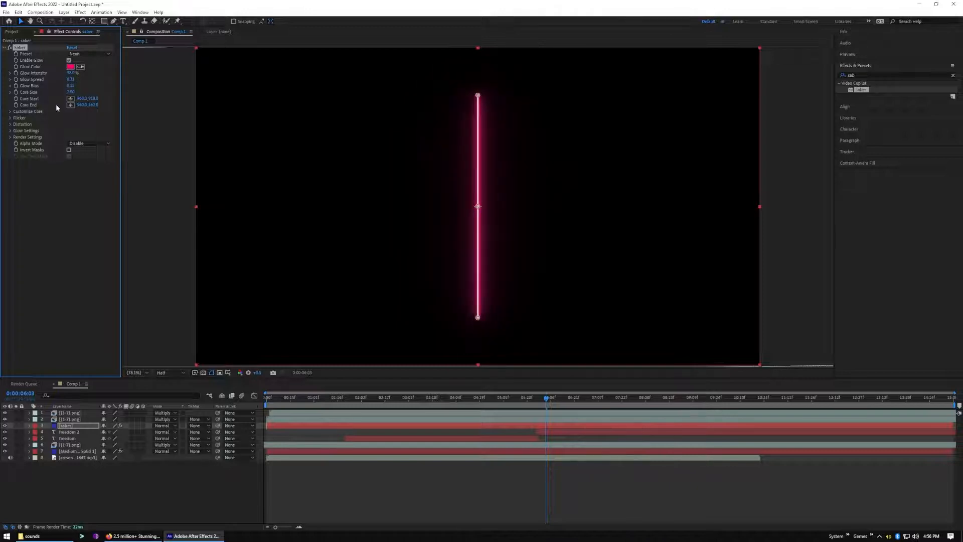
# Set the Saber core type to Text Layer and choose the freedom 2 layer as its text source
pyautogui.click(11, 112)
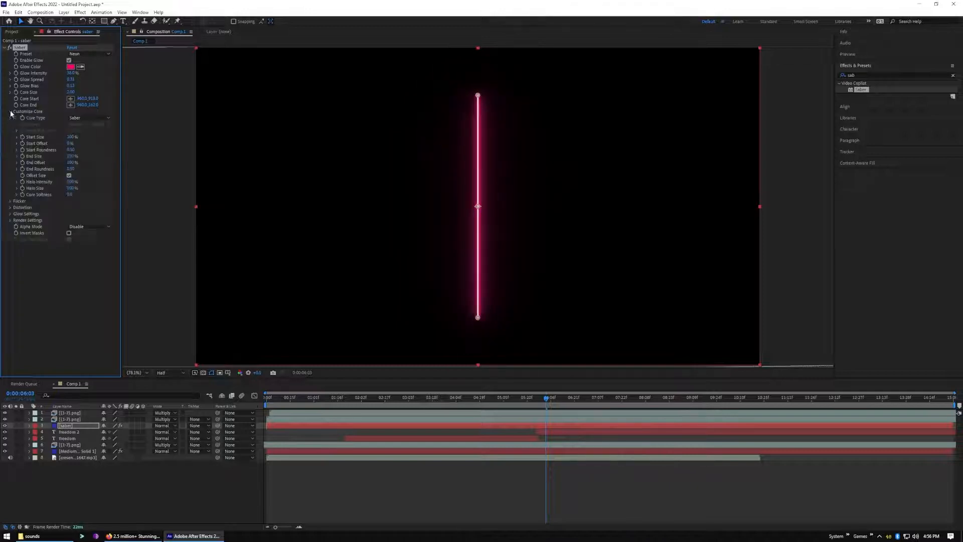
pyautogui.click(84, 117)
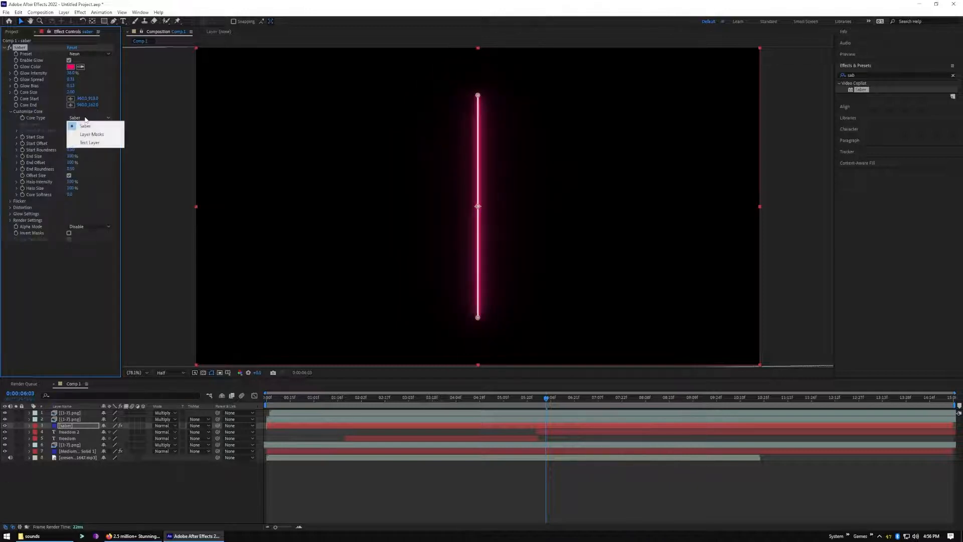
pyautogui.click(94, 143)
pyautogui.click(79, 126)
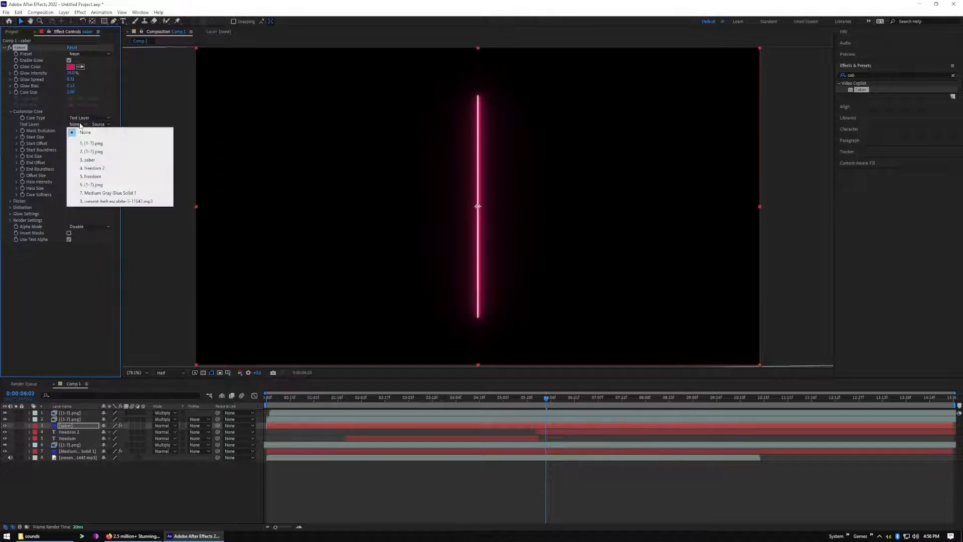
pyautogui.click(123, 169)
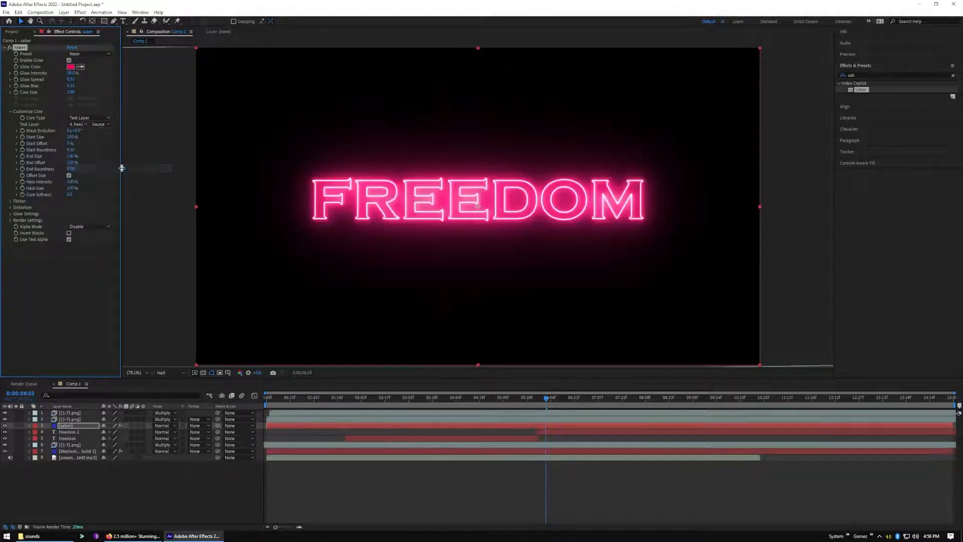
# Preview the composition and trim the start of the saber layer to match the start of the freedom 2 layer
pyautogui.moveTo(546, 401); pyautogui.dragTo(202, 401)
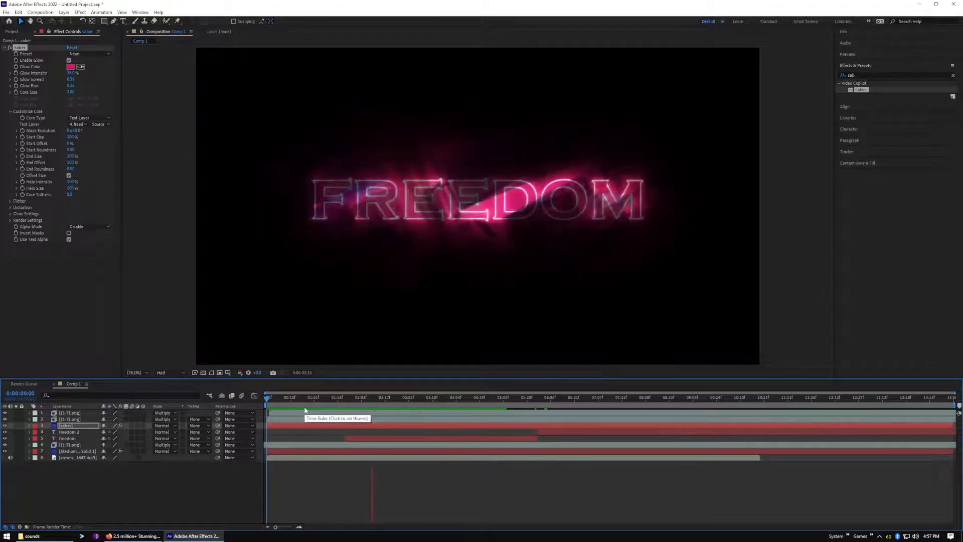
pyautogui.press('space')
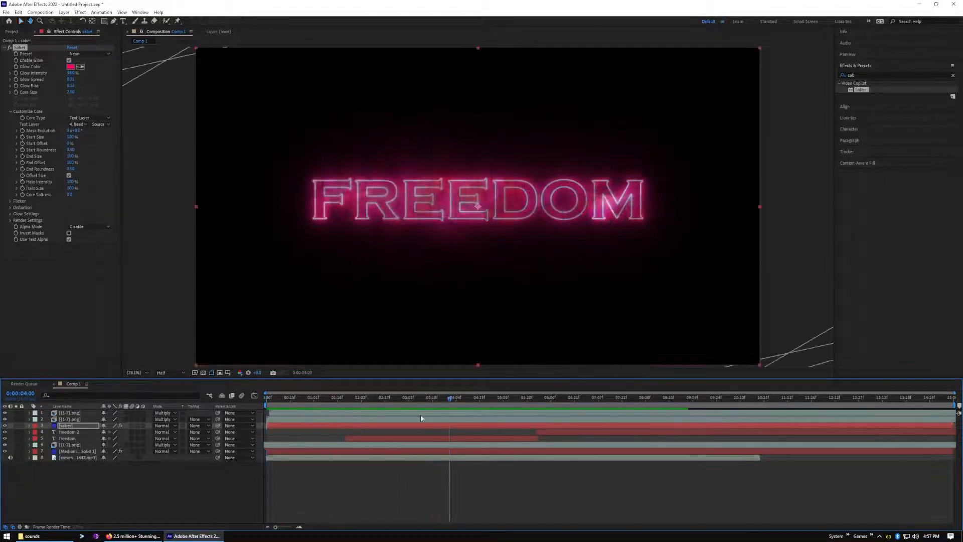
pyautogui.moveTo(267, 426); pyautogui.dragTo(537, 428)
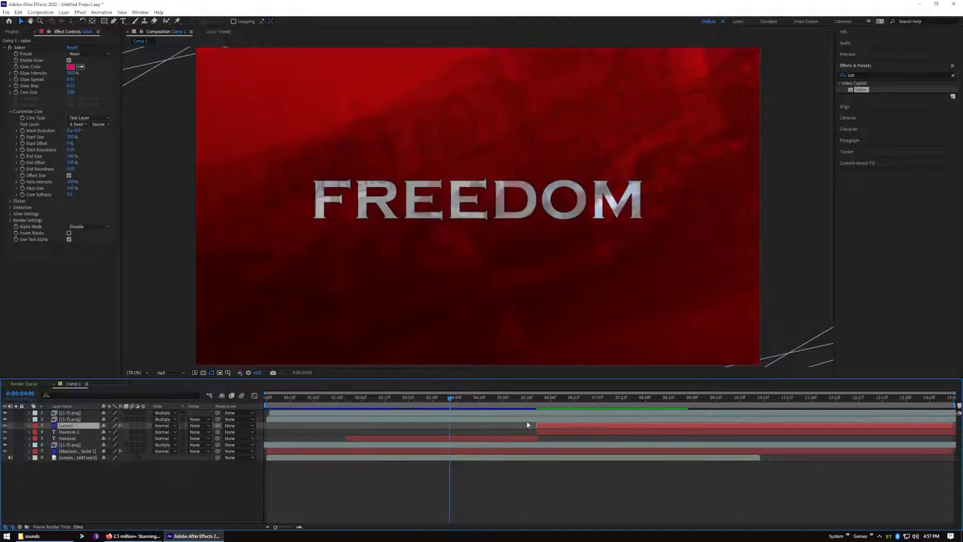
pyautogui.press('space')
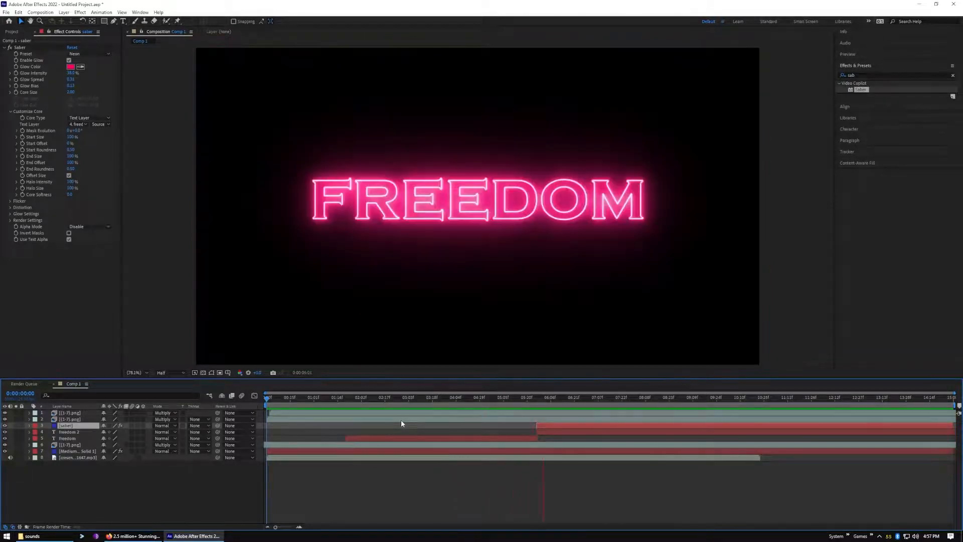
pyautogui.press('space')
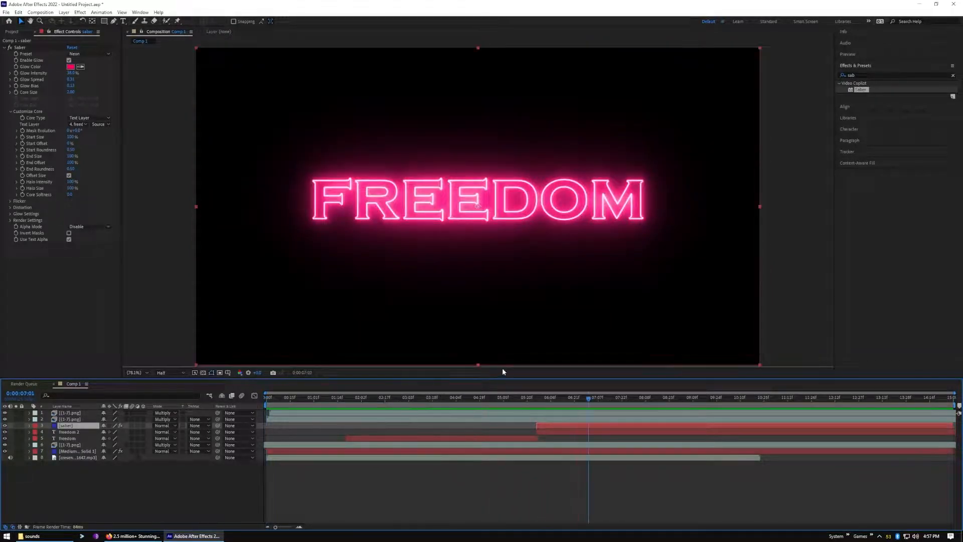
# Set Saber's Composite Settings to Transparent and preview the title from the start of the composition
pyautogui.moveTo(590, 405); pyautogui.dragTo(545, 409)
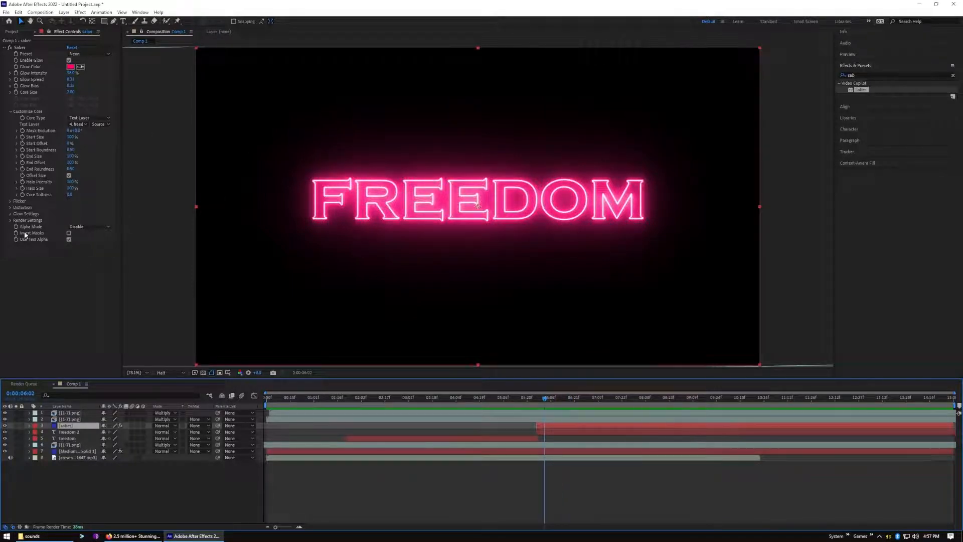
pyautogui.click(10, 221)
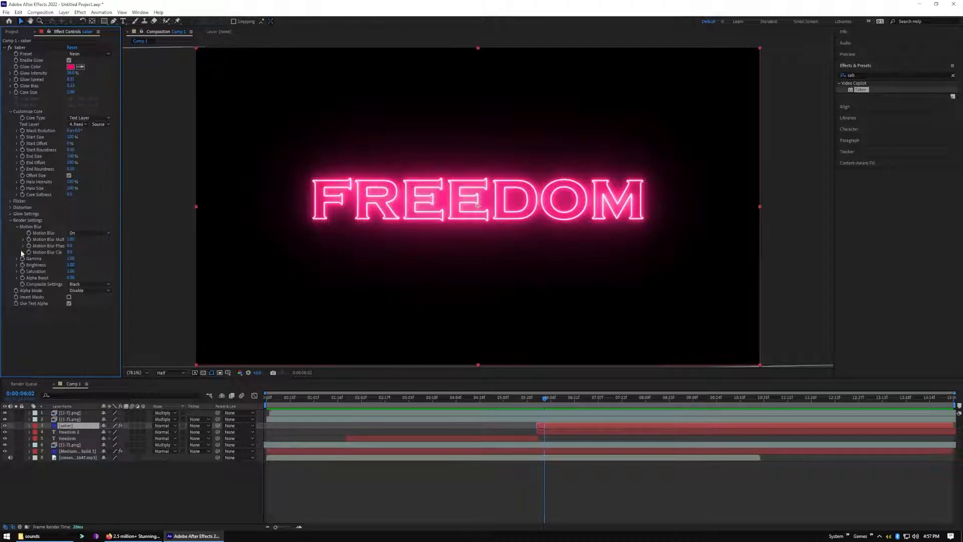
pyautogui.click(93, 284)
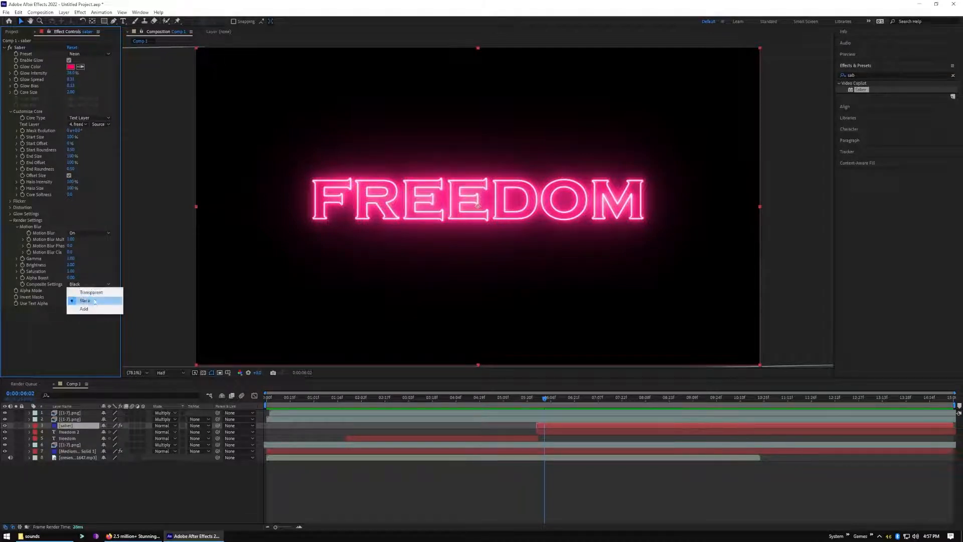
pyautogui.click(92, 292)
pyautogui.click(544, 398)
pyautogui.moveTo(532, 403); pyautogui.dragTo(263, 416)
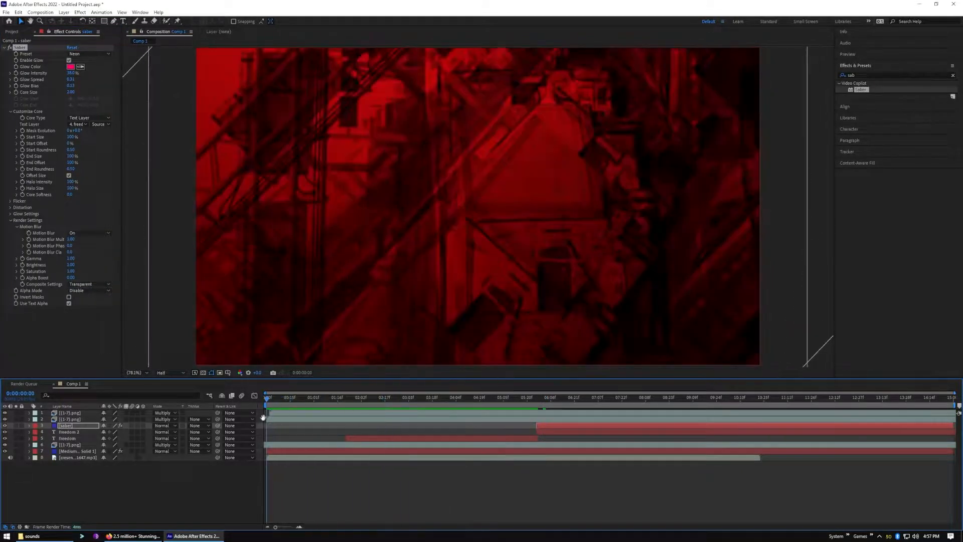
pyautogui.press('space')
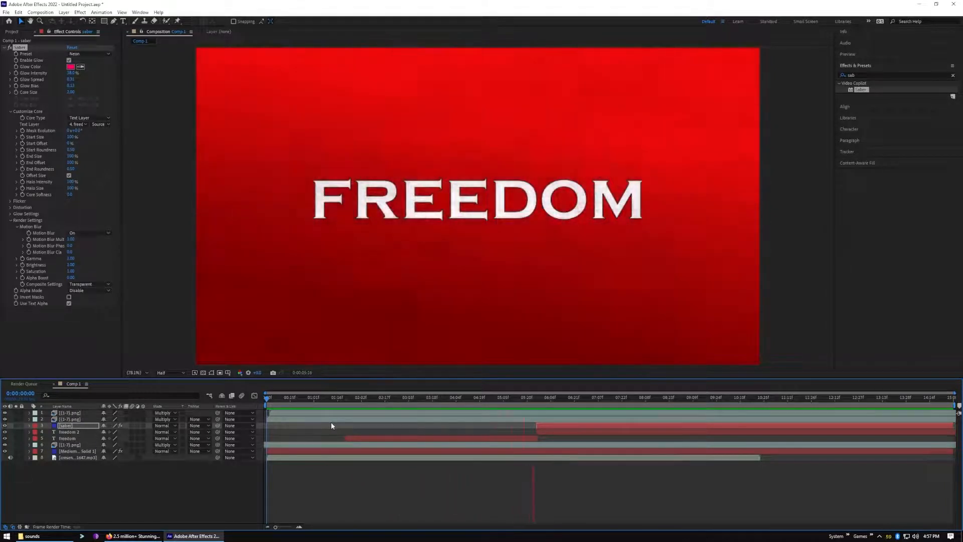
pyautogui.press('space')
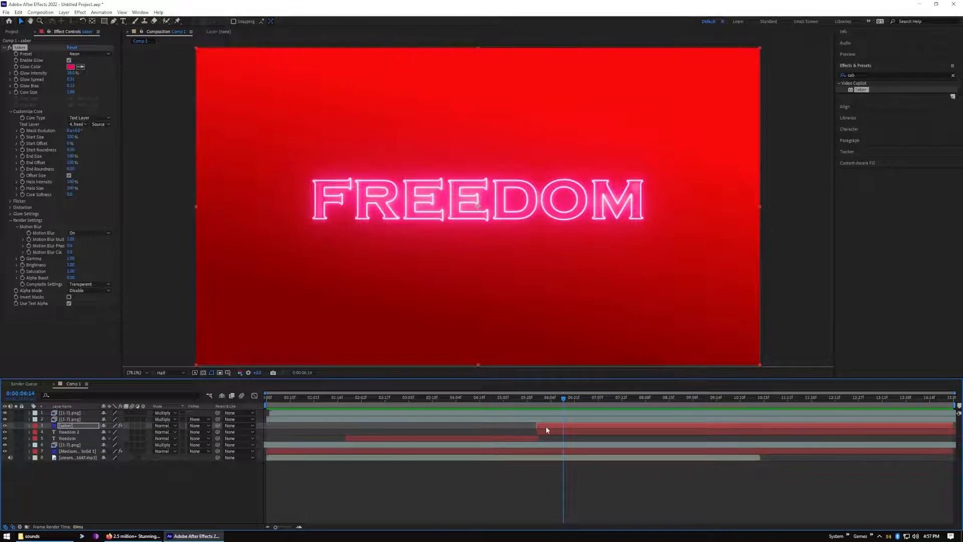
# Keyframe the saber layer's opacity at 0% at the layer's start, 0:00:05:26
pyautogui.moveTo(564, 401); pyautogui.dragTo(537, 401)
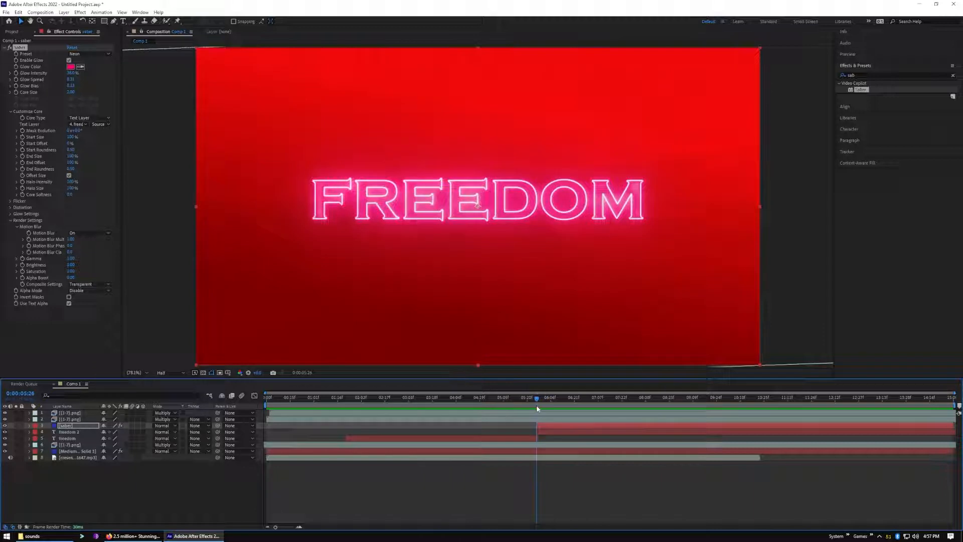
pyautogui.click(557, 431)
pyautogui.click(557, 428)
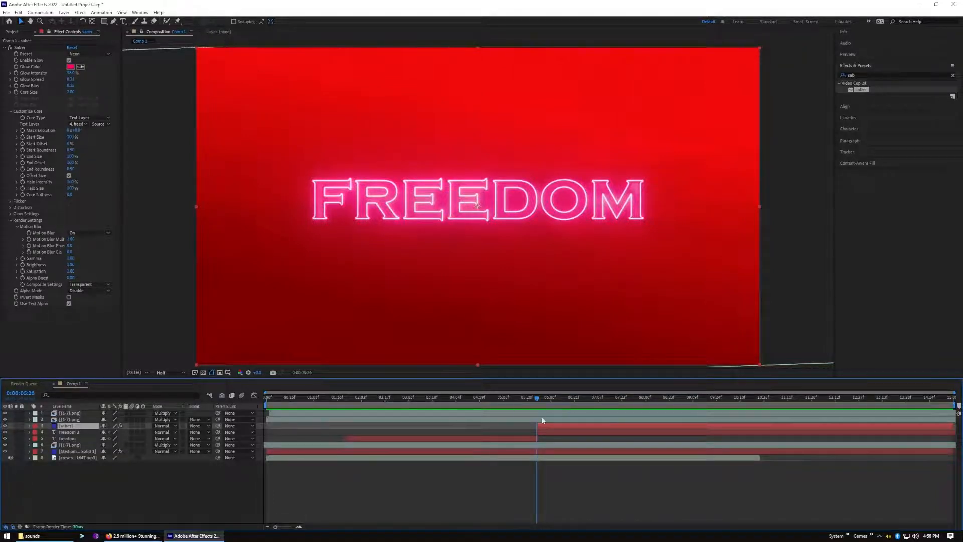
pyautogui.moveTo(542, 425)
pyautogui.mouseDown()
pyautogui.moveTo(550, 425)
pyautogui.moveTo(542, 427)
pyautogui.mouseUp()
pyautogui.click(29, 425)
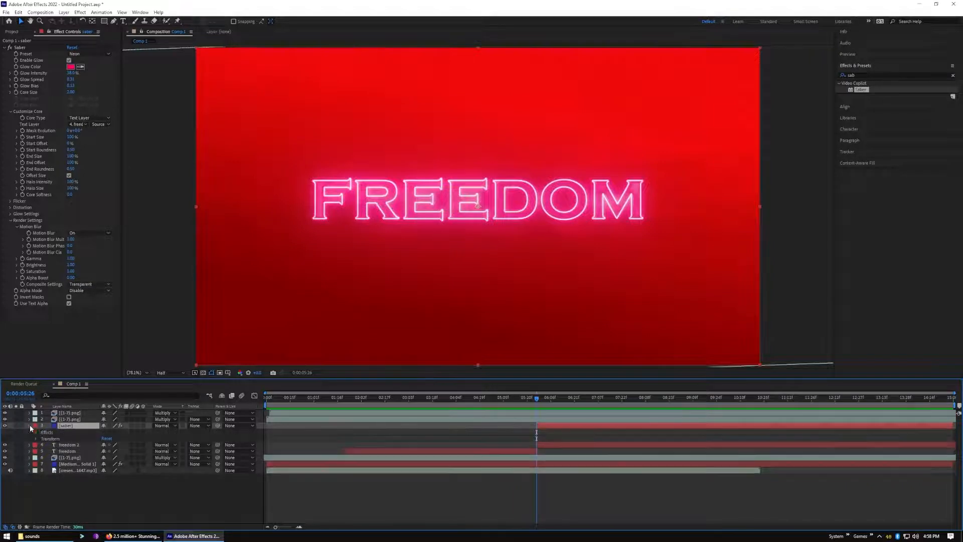
pyautogui.click(36, 439)
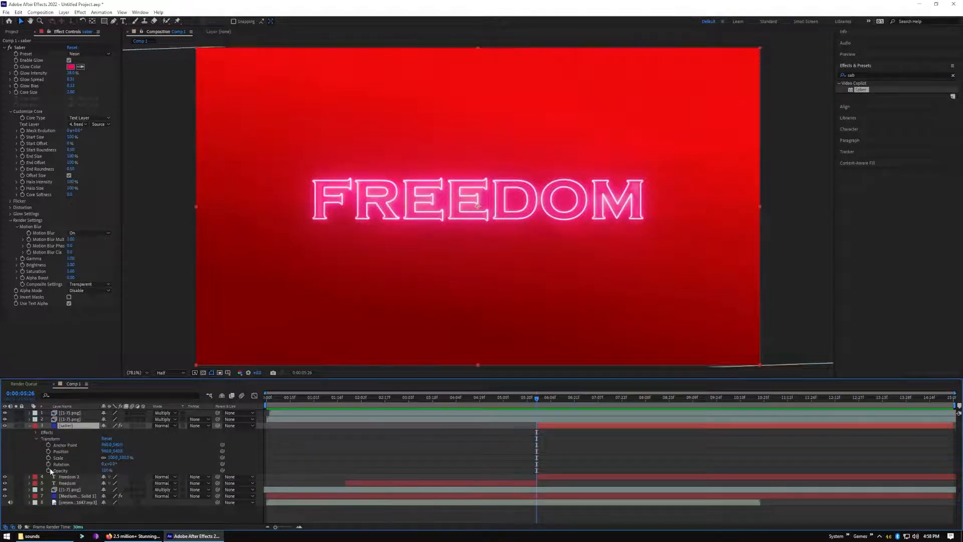
pyautogui.click(49, 471)
pyautogui.moveTo(105, 472); pyautogui.dragTo(30, 472)
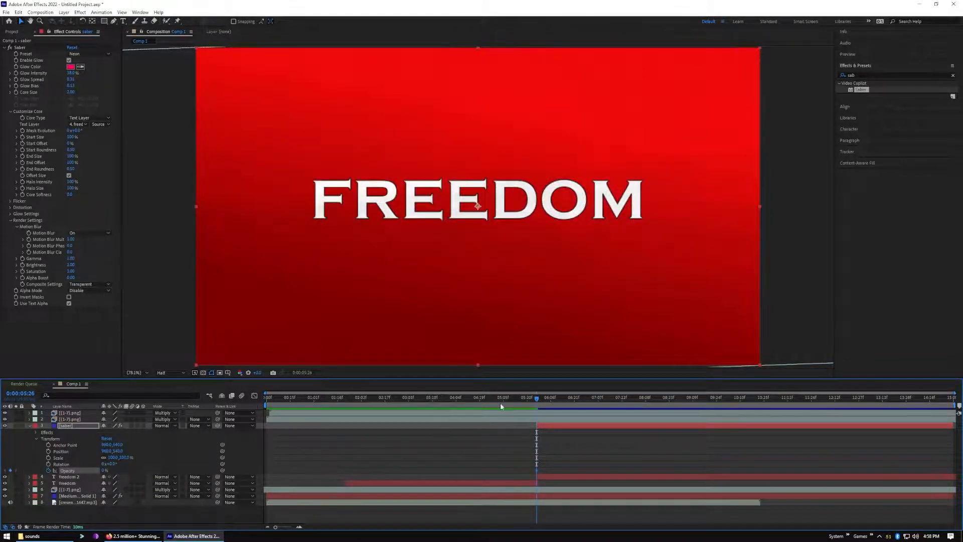
# Raise the saber layer's opacity to 100% at 0:00:06:05 and preview the fade-in
pyautogui.moveTo(538, 400); pyautogui.dragTo(550, 400)
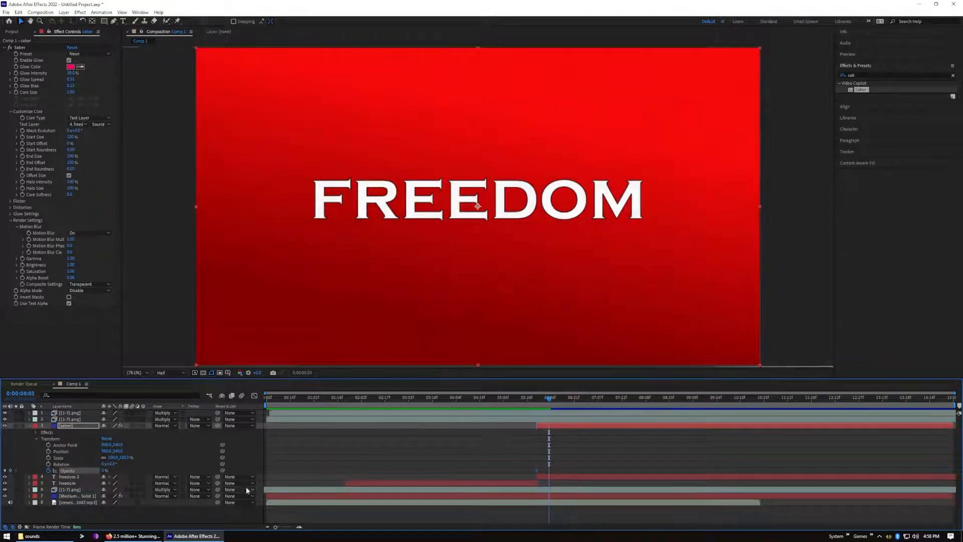
pyautogui.moveTo(104, 472); pyautogui.dragTo(211, 468)
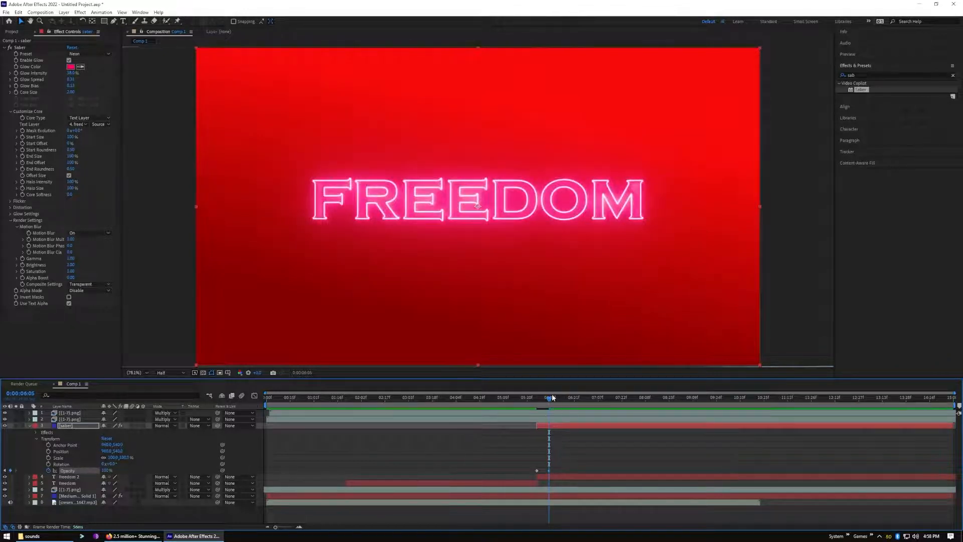
pyautogui.moveTo(550, 400); pyautogui.dragTo(521, 398)
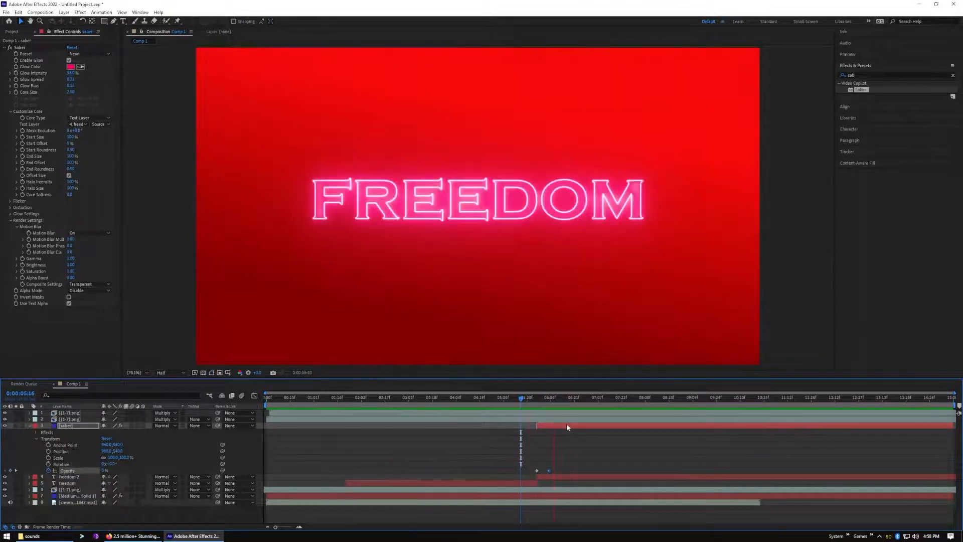
pyautogui.press('space')
pyautogui.moveTo(592, 400); pyautogui.dragTo(500, 403)
pyautogui.press('space')
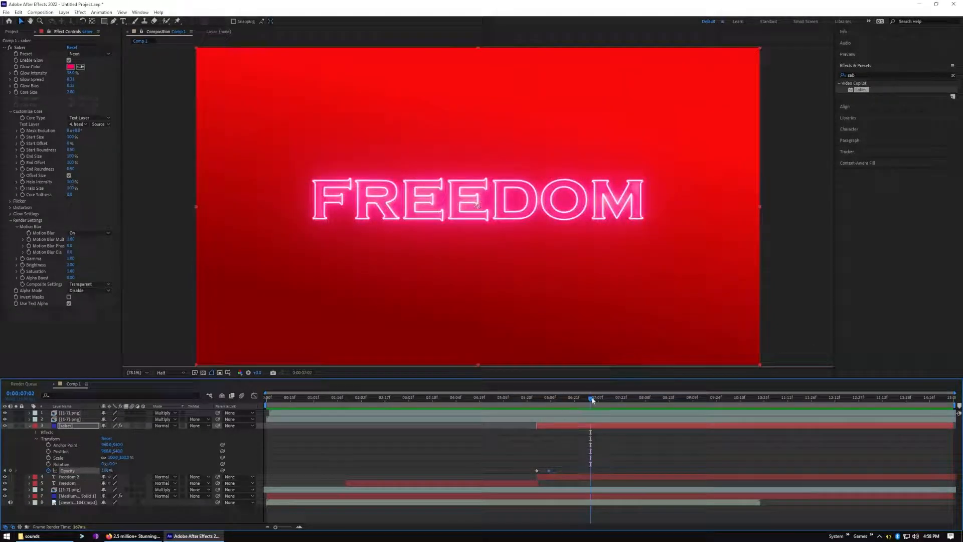
# Change the Saber glow color to pure red (FF0000), trying blue and white in the process
pyautogui.moveTo(593, 400); pyautogui.dragTo(541, 400)
pyautogui.click(95, 94)
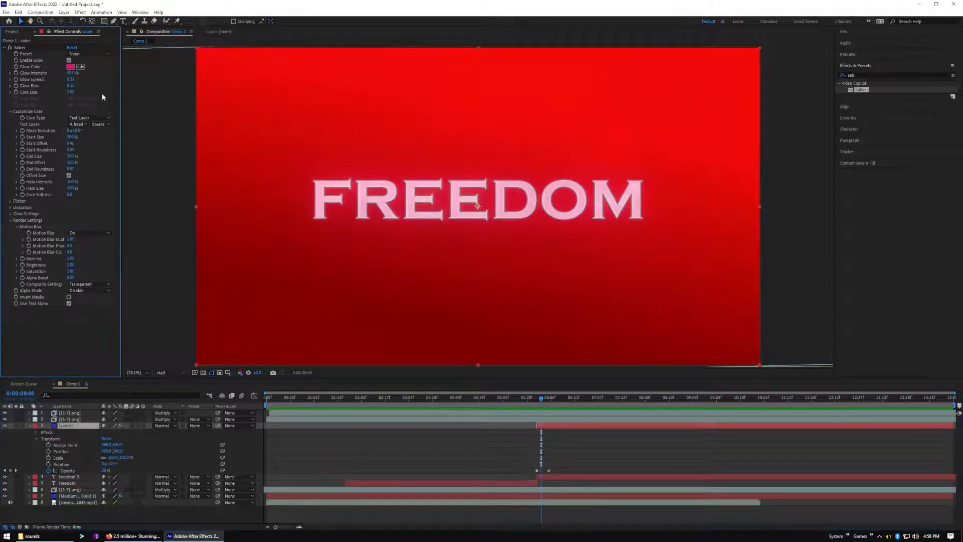
pyautogui.click(70, 66)
pyautogui.moveTo(433, 333)
pyautogui.mouseDown()
pyautogui.moveTo(436, 321)
pyautogui.moveTo(424, 321)
pyautogui.moveTo(434, 316)
pyautogui.mouseUp()
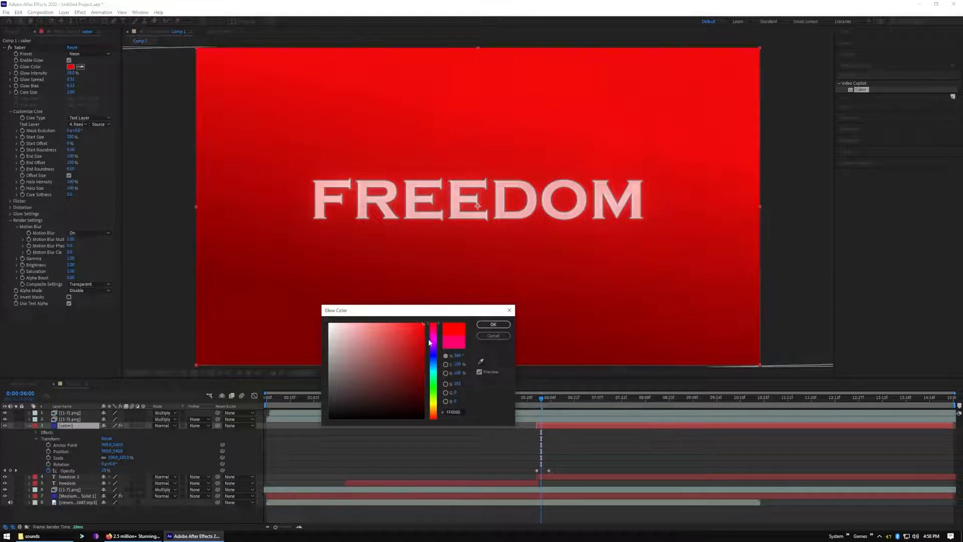
pyautogui.click(434, 360)
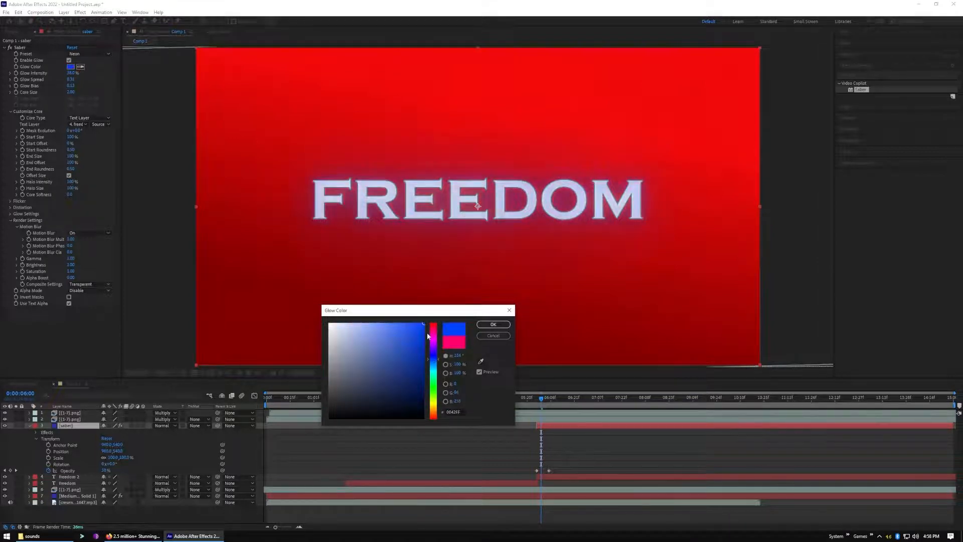
pyautogui.moveTo(425, 328); pyautogui.dragTo(311, 327)
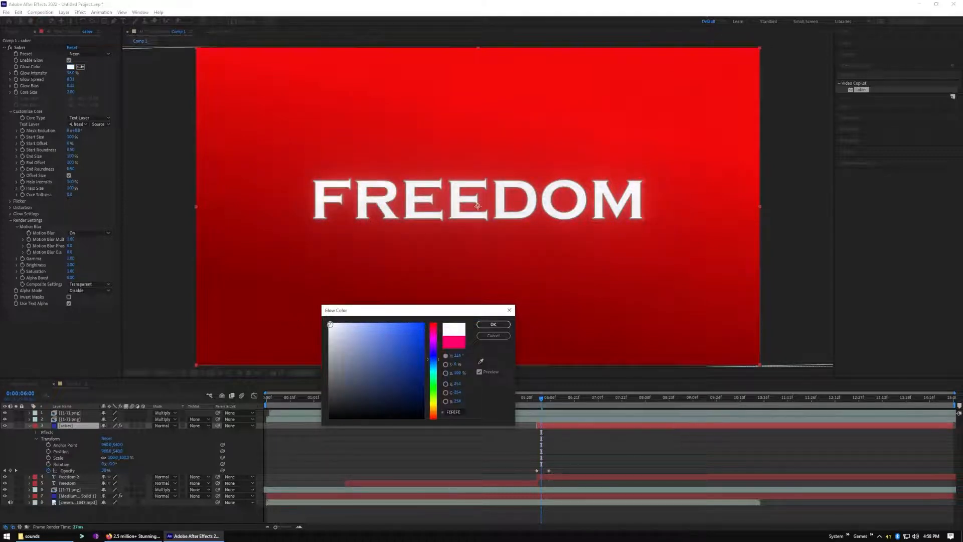
pyautogui.moveTo(330, 324)
pyautogui.mouseDown()
pyautogui.moveTo(411, 387)
pyautogui.moveTo(421, 412)
pyautogui.moveTo(411, 357)
pyautogui.moveTo(432, 323)
pyautogui.mouseUp()
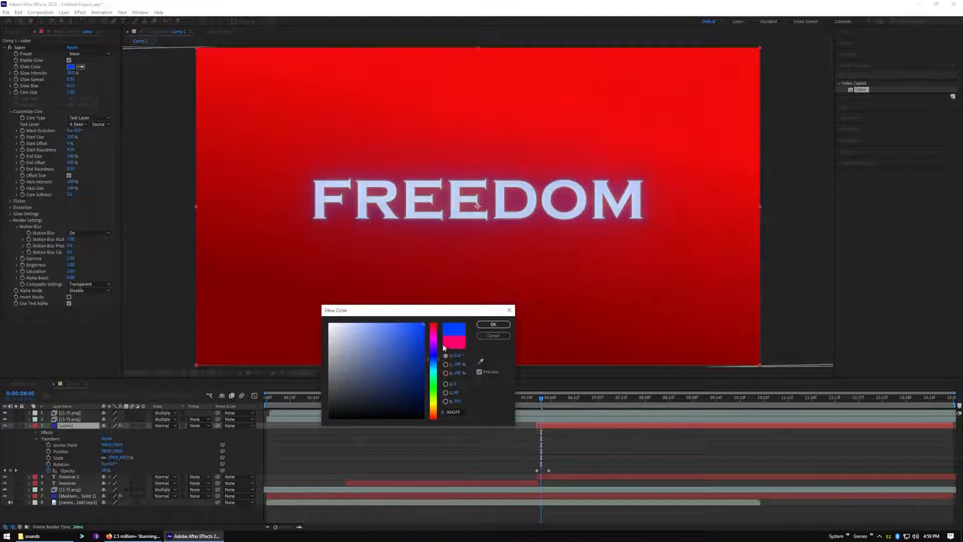
pyautogui.moveTo(437, 364); pyautogui.dragTo(435, 324)
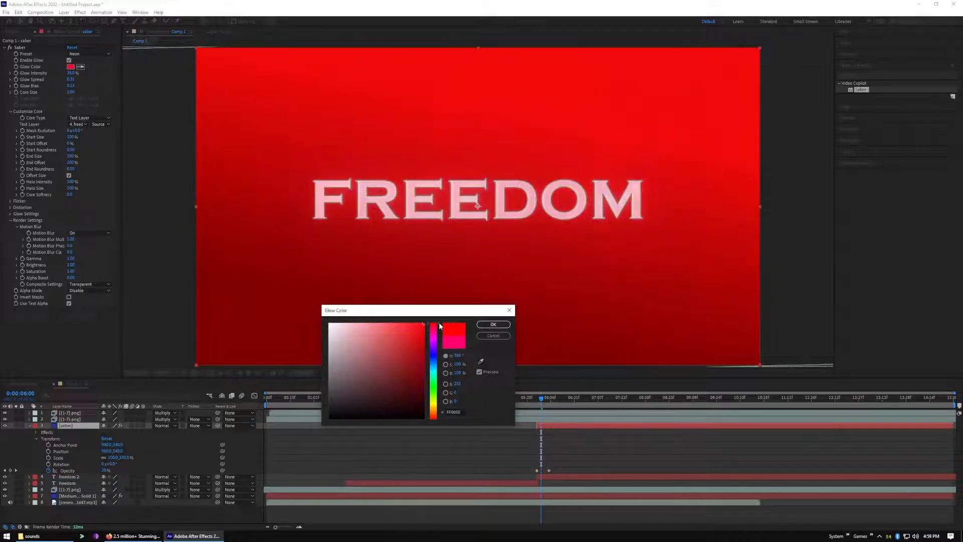
pyautogui.click(486, 325)
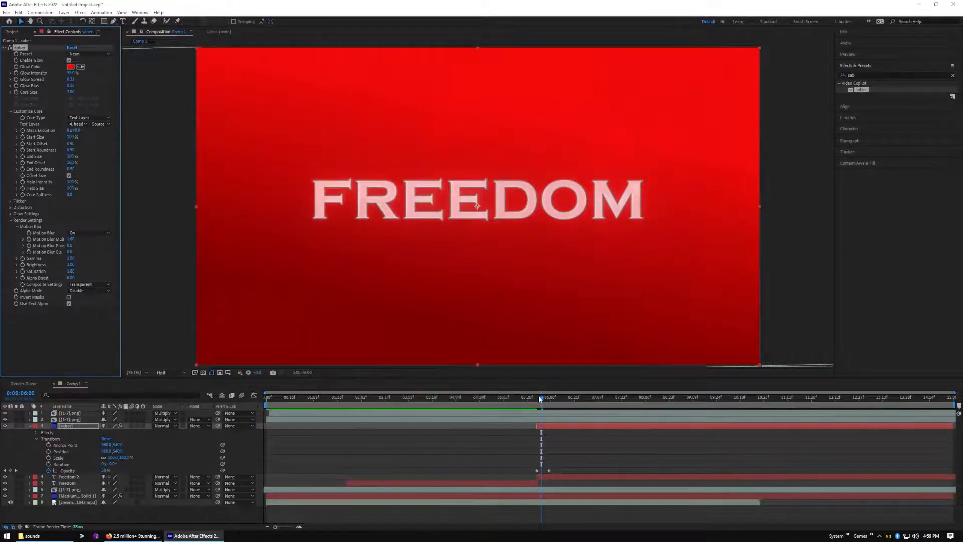
# Preview the recolored glow through the fade-in and raise the Saber glow intensity to about 52%
pyautogui.moveTo(540, 399); pyautogui.dragTo(524, 399)
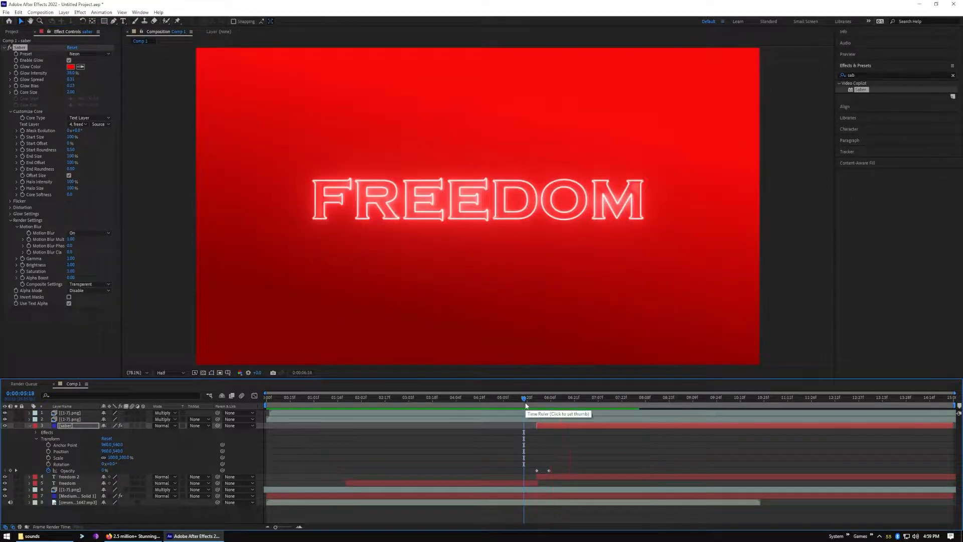
pyautogui.press('space')
pyautogui.moveTo(607, 399); pyautogui.dragTo(586, 411)
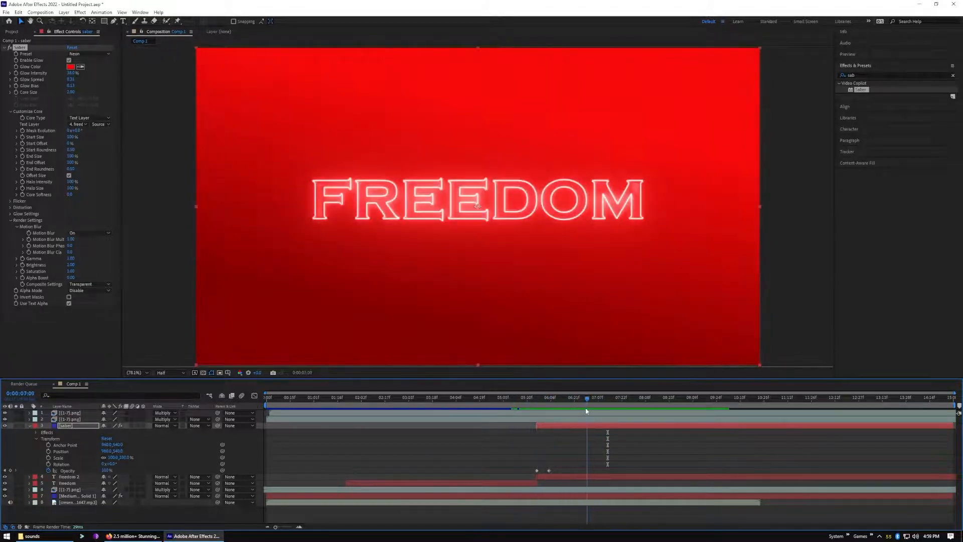
pyautogui.click(71, 73)
pyautogui.moveTo(71, 73); pyautogui.dragTo(77, 75)
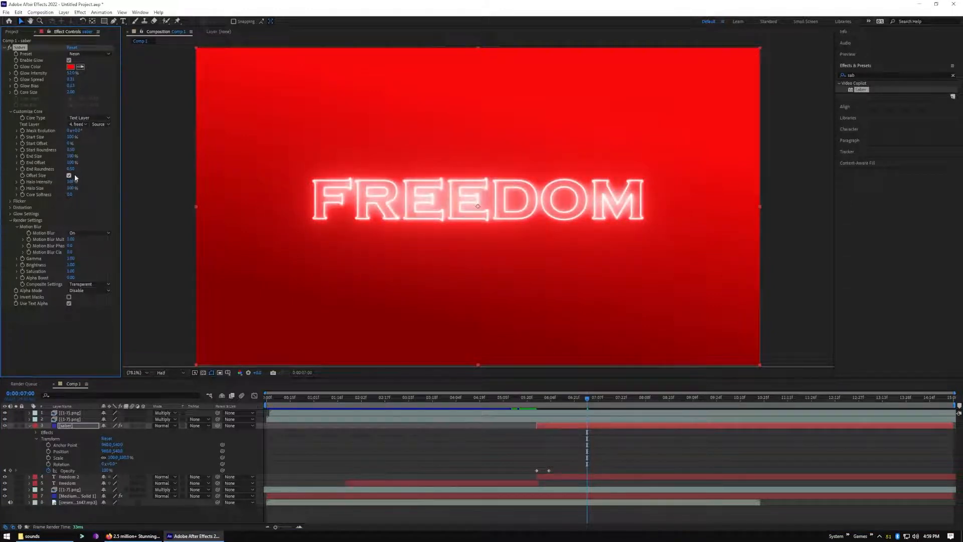
# Set the Saber flicker intensity to about 14% and preview the flickering outline through the fade-in
pyautogui.click(10, 201)
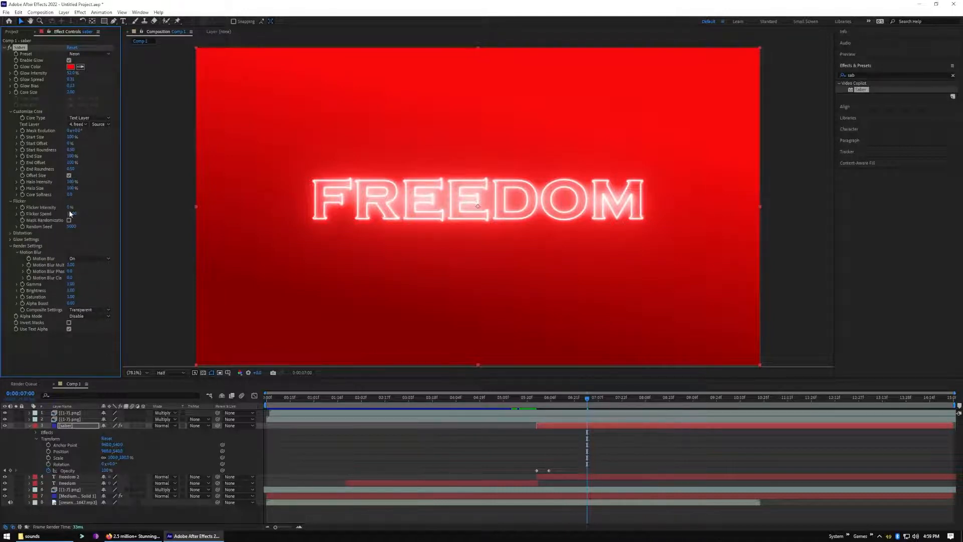
pyautogui.moveTo(69, 208); pyautogui.dragTo(72, 207)
pyautogui.moveTo(588, 399); pyautogui.dragTo(525, 404)
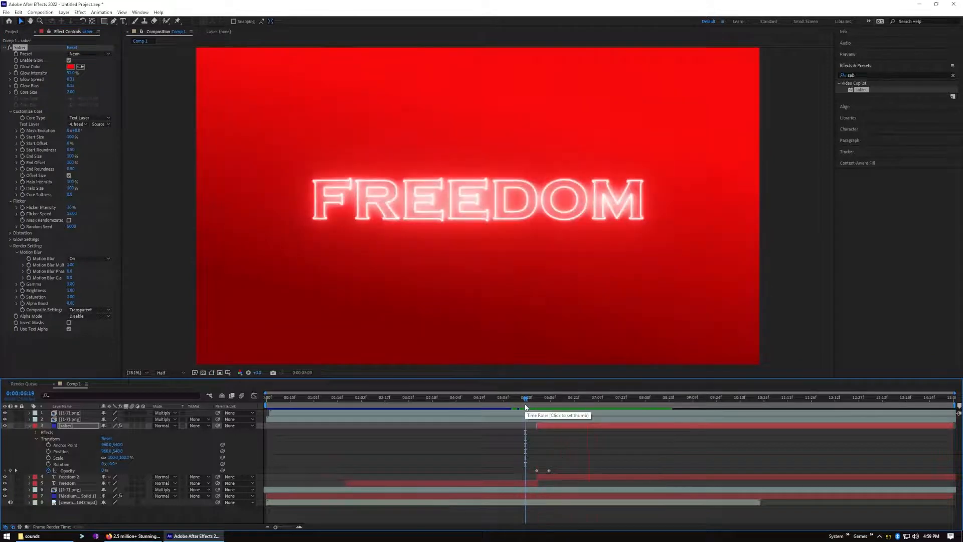
pyautogui.press('space')
pyautogui.moveTo(695, 400); pyautogui.dragTo(519, 424)
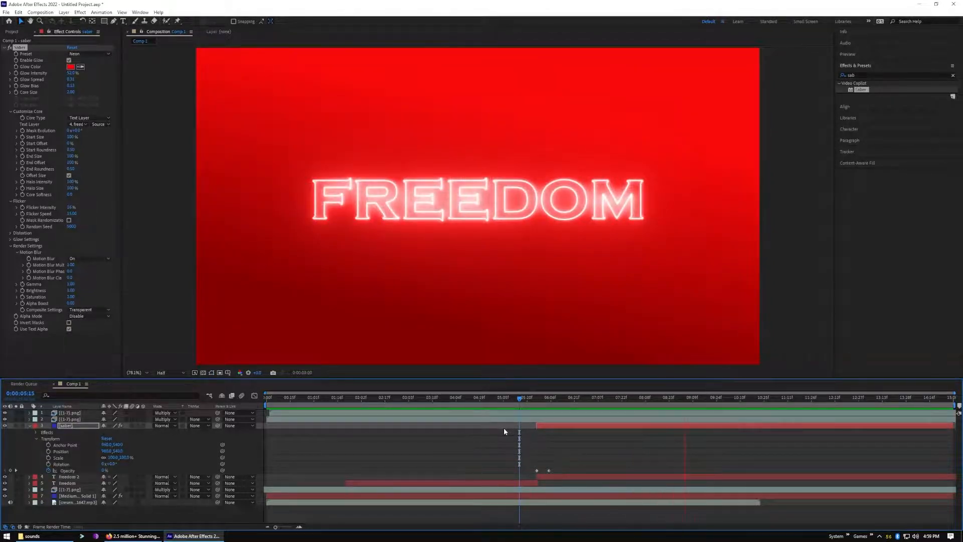
pyautogui.press('space')
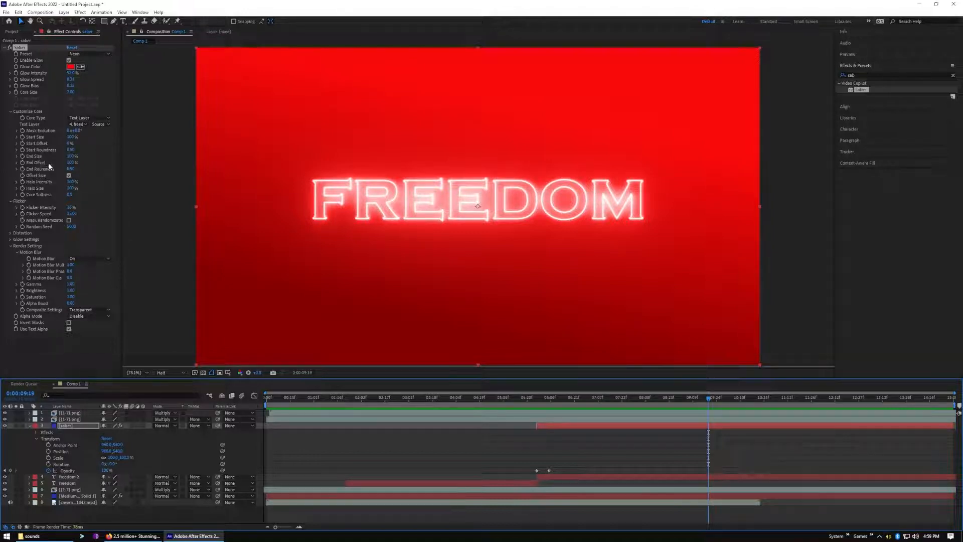
# Review the title's change from solid white text to the flickering neon outline, starting around 0:00:05:09
pyautogui.click(71, 136)
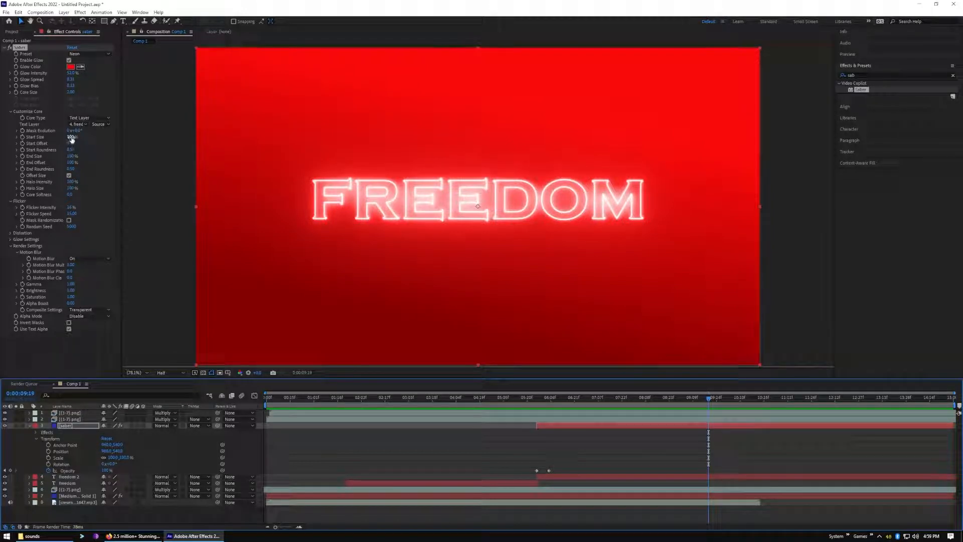
pyautogui.press('Return')
pyautogui.moveTo(708, 399); pyautogui.dragTo(510, 440)
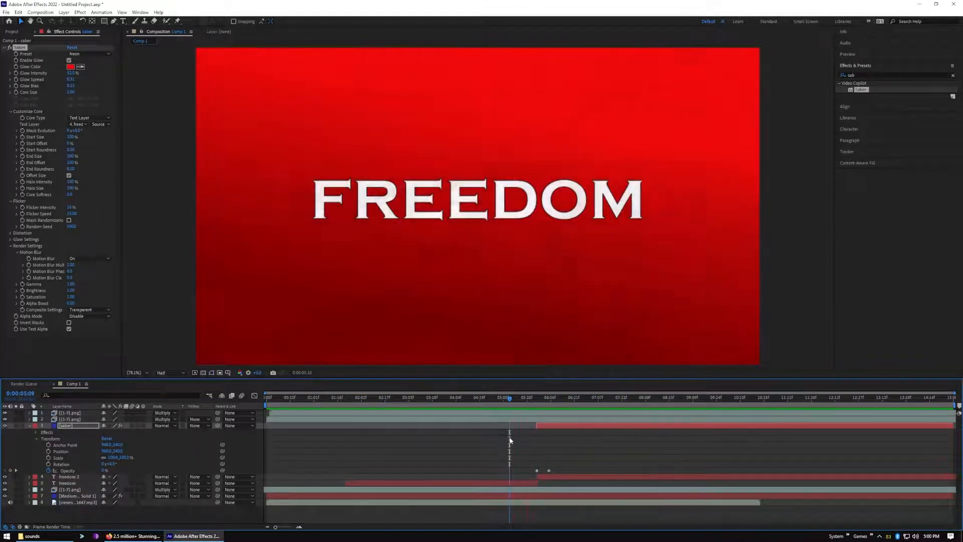
pyautogui.moveTo(510, 440); pyautogui.dragTo(635, 441)
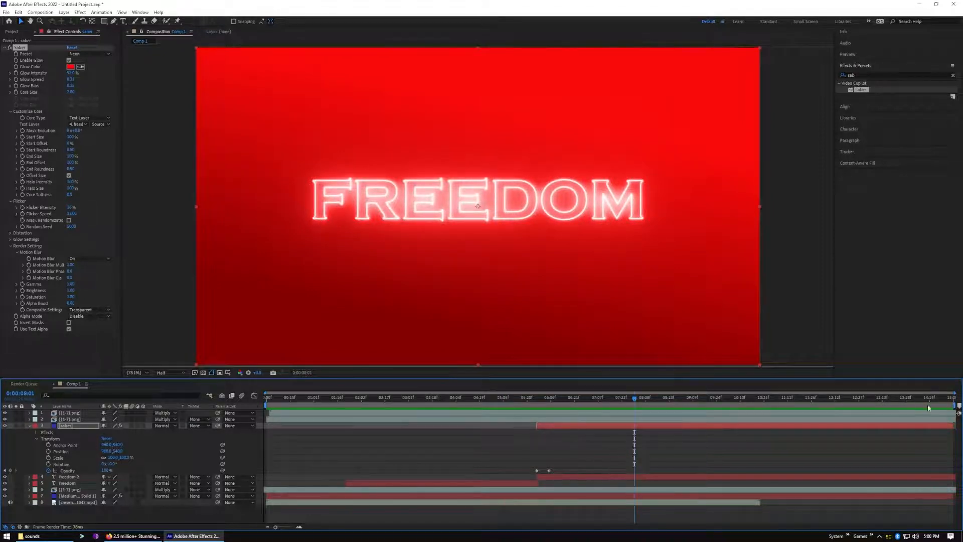
# End the work area at 0:00:11:12, trim the composition to it, and play the shortened composition
pyautogui.moveTo(634, 397); pyautogui.dragTo(791, 417)
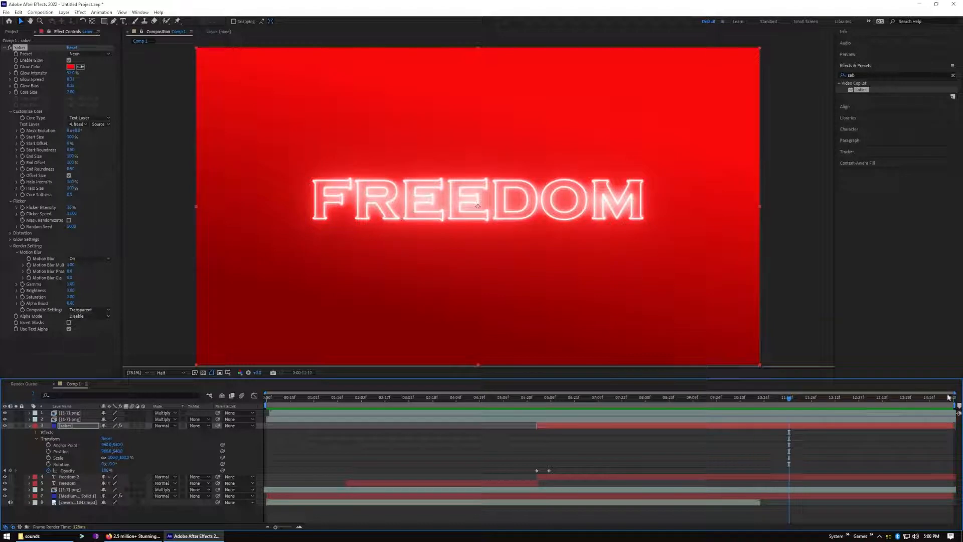
pyautogui.moveTo(957, 405); pyautogui.dragTo(798, 416)
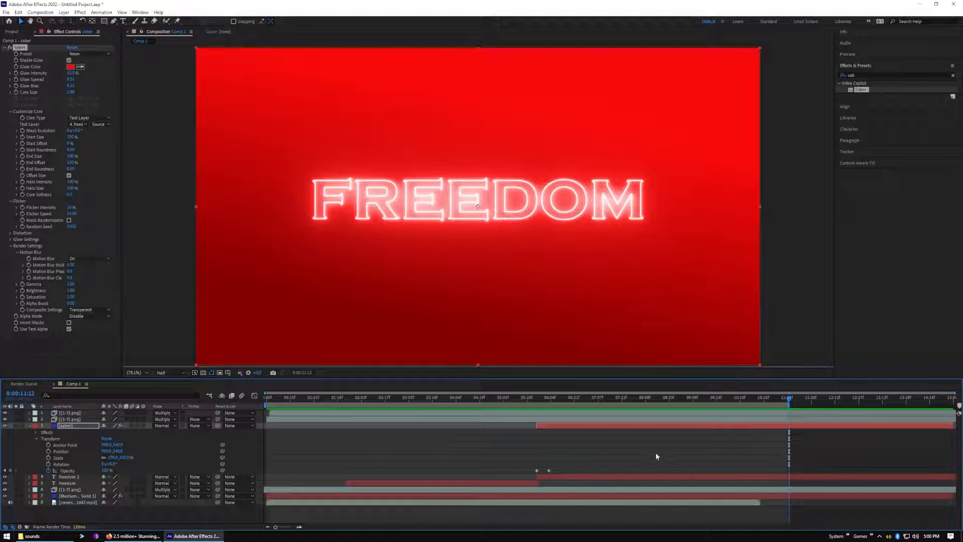
pyautogui.rightClick(691, 404)
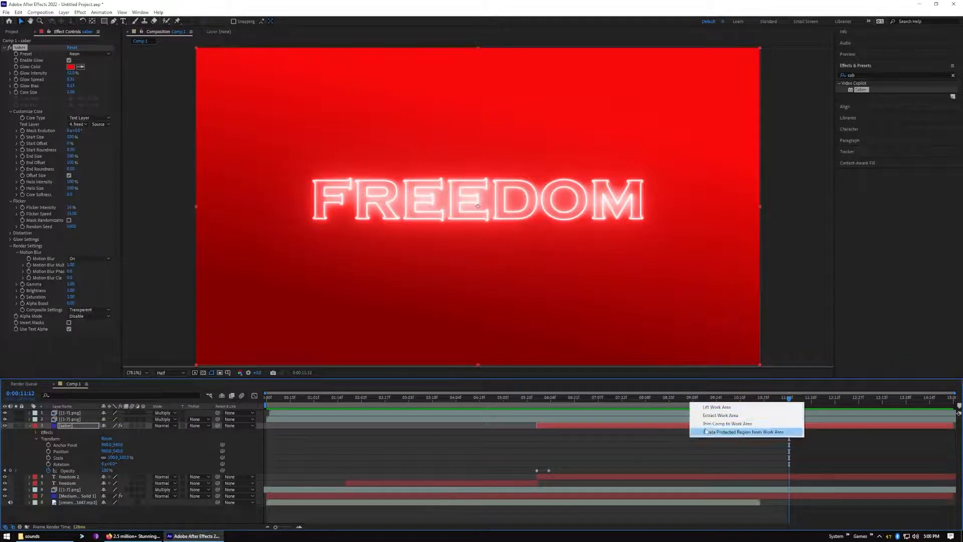
pyautogui.click(740, 425)
pyautogui.press('space')
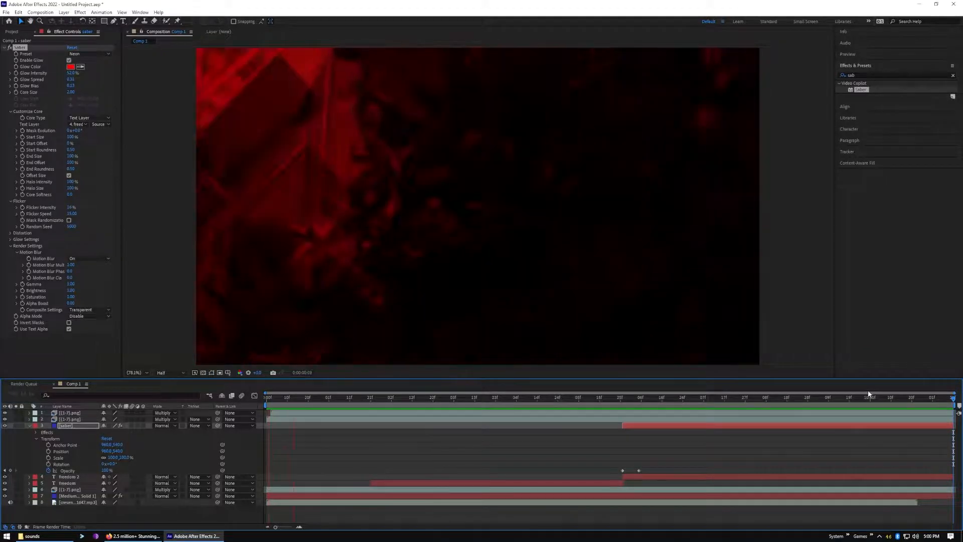
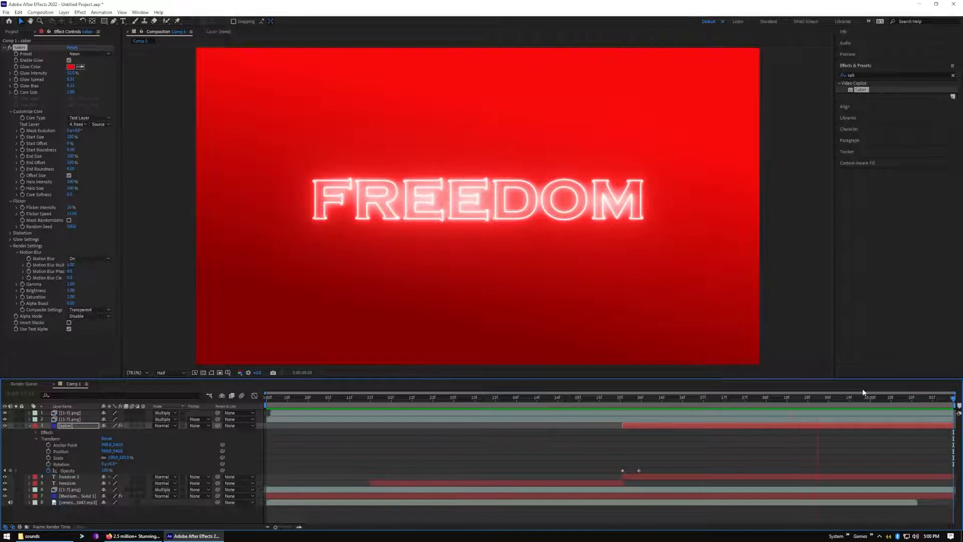
# Collapse the saber layer's properties, compare the title with that layer hidden and shown, and hide the two uppermost [1-7].png layers
pyautogui.press('space')
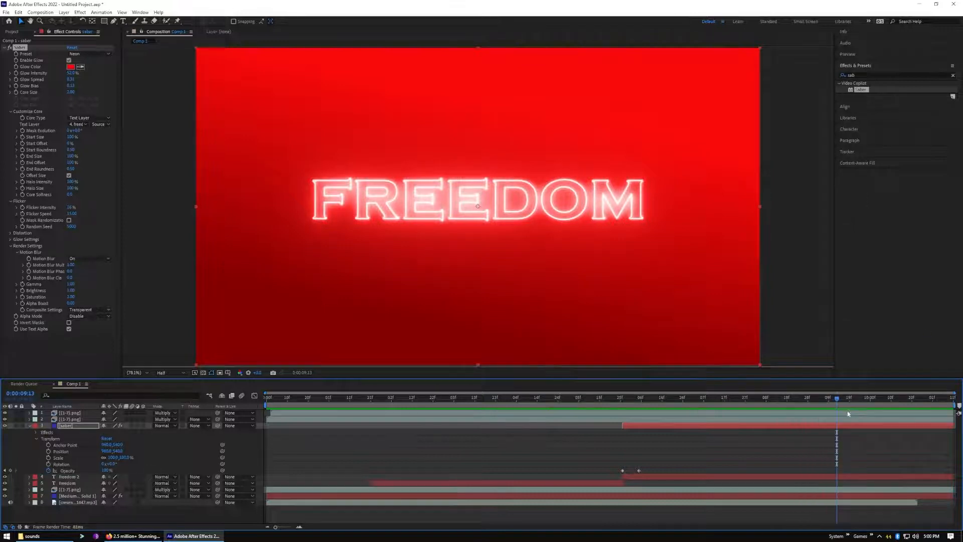
pyautogui.click(30, 426)
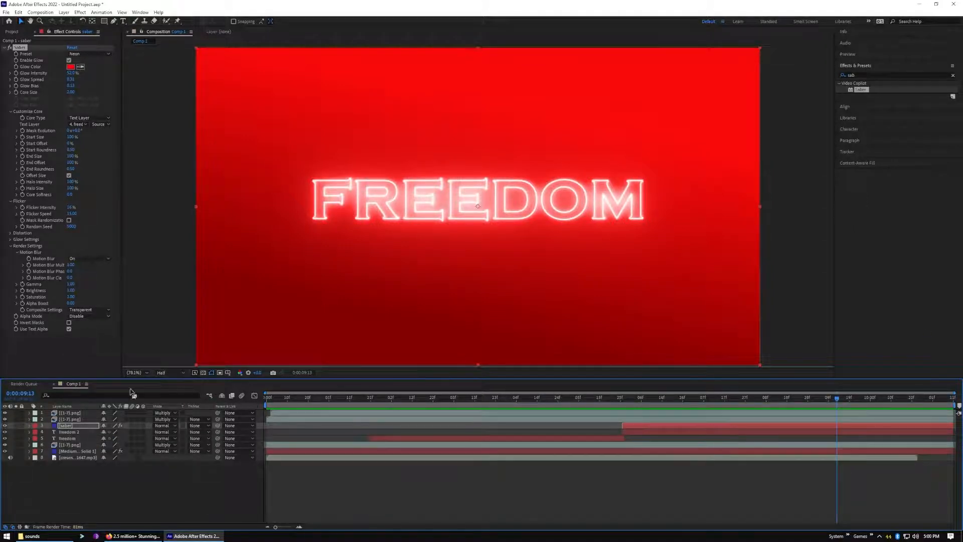
pyautogui.click(5, 426)
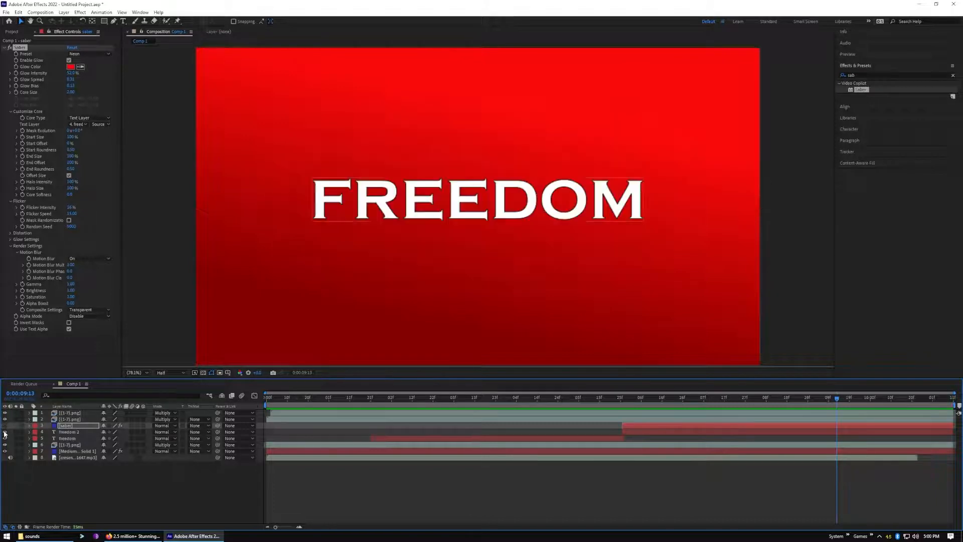
pyautogui.click(5, 425)
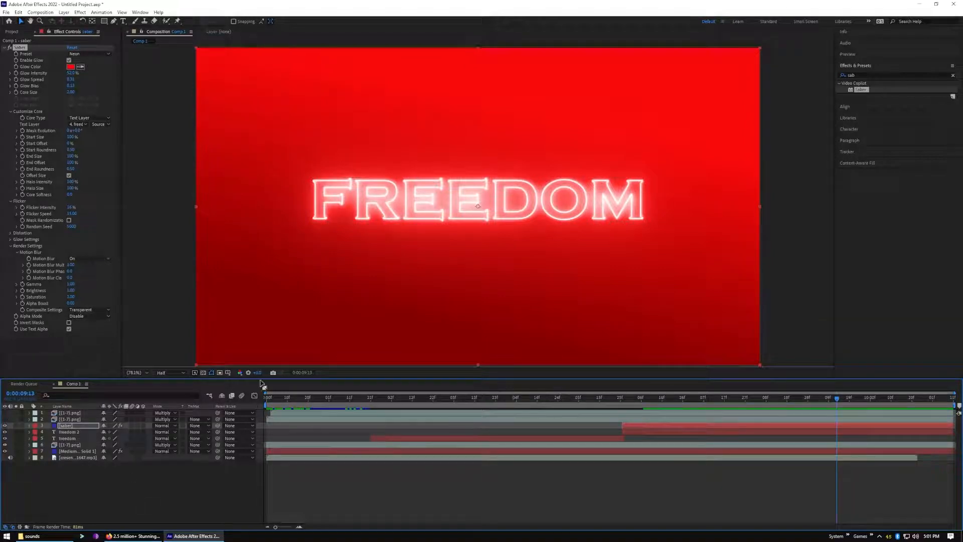
# Preview the white title and its neon outline with a single image layer visible, and rewind to the start
pyautogui.click(354, 400)
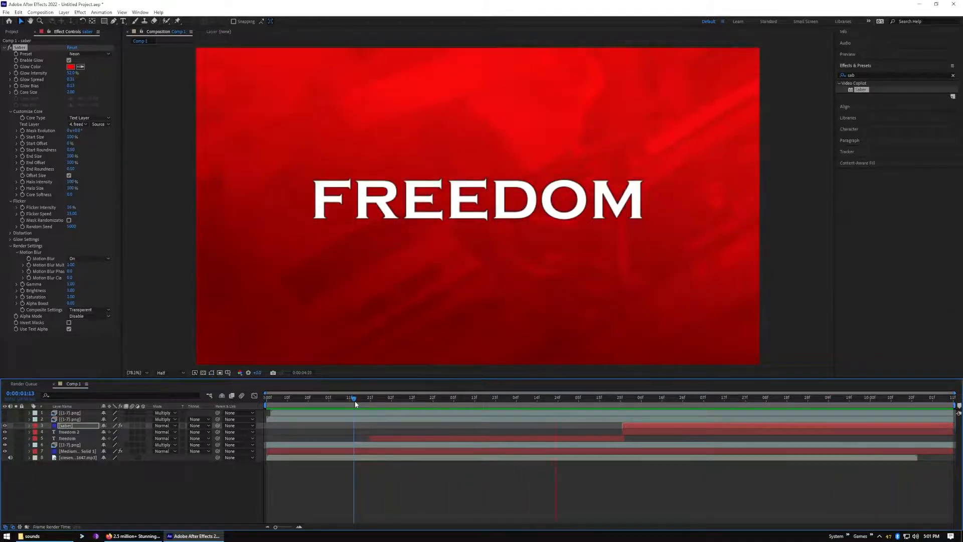
pyautogui.click(636, 399)
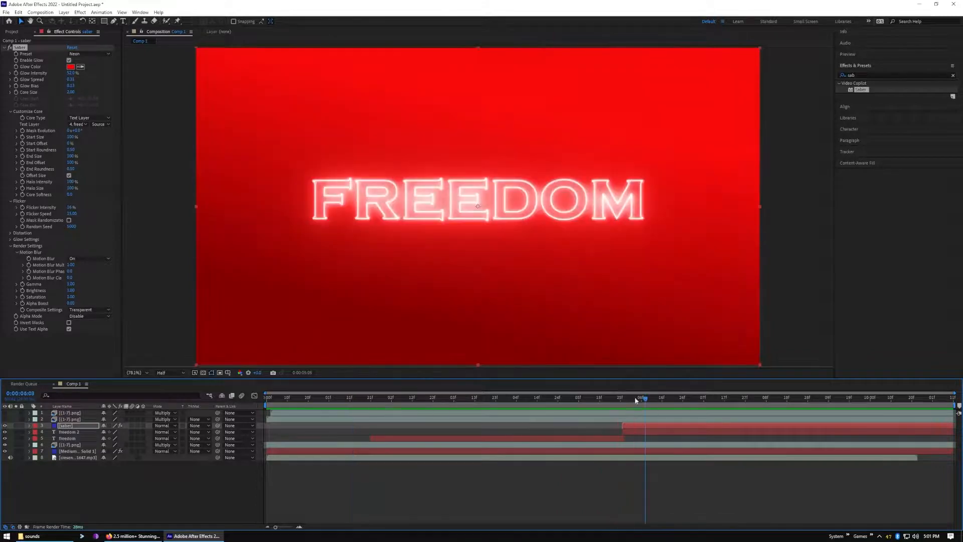
pyautogui.moveTo(645, 402); pyautogui.dragTo(252, 426)
# Import the brick wall JPG from the image library into the project
pyautogui.rightClick(119, 489)
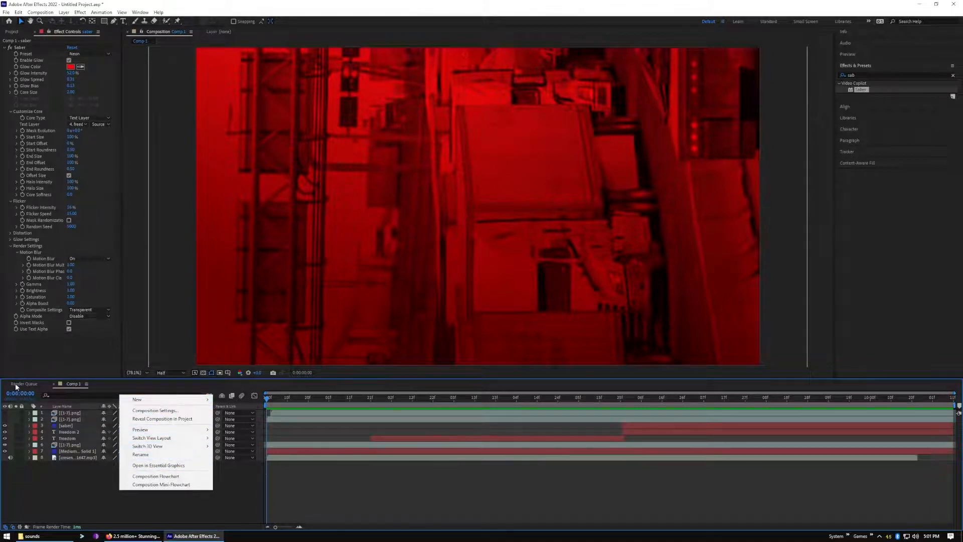
pyautogui.click(10, 32)
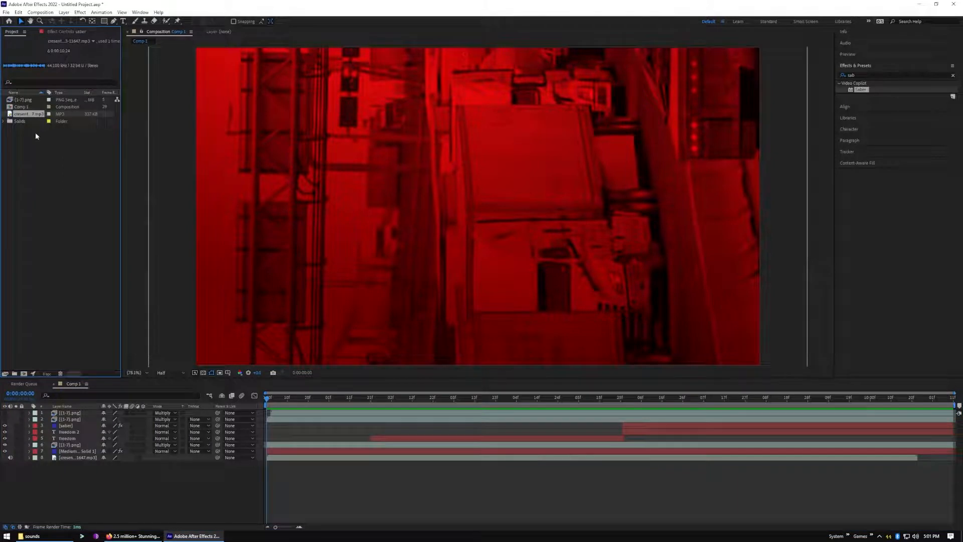
pyautogui.rightClick(49, 178)
pyautogui.moveTo(83, 220)
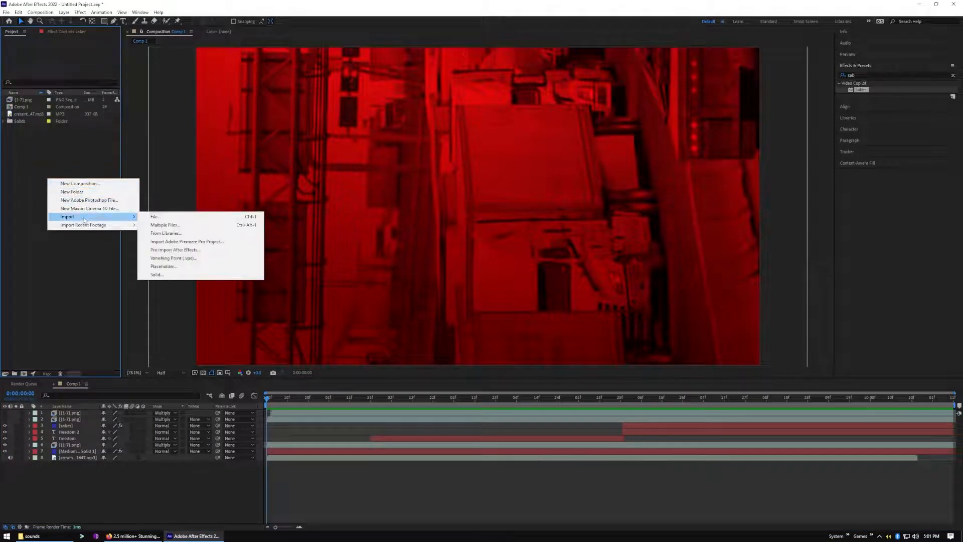
pyautogui.click(186, 214)
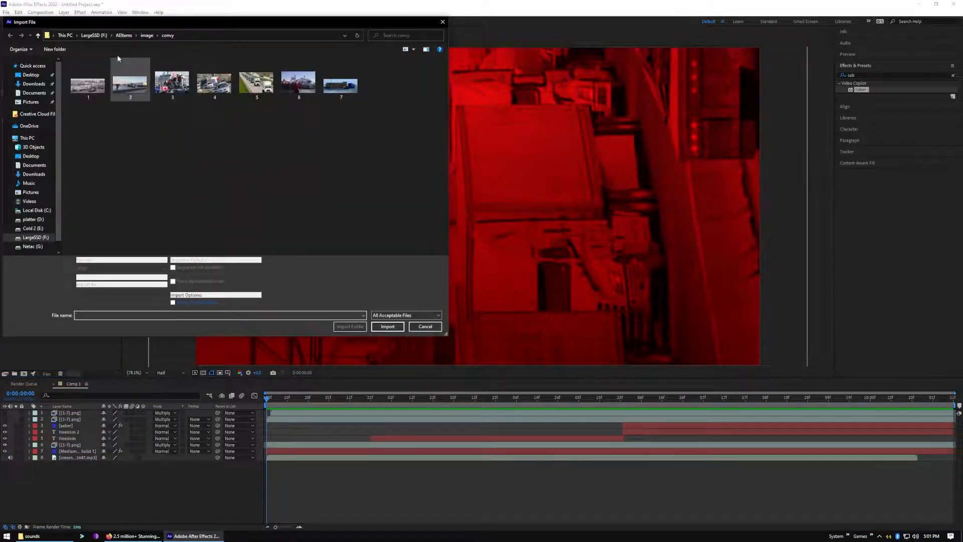
pyautogui.click(145, 36)
pyautogui.doubleClick(129, 91)
pyautogui.doubleClick(89, 80)
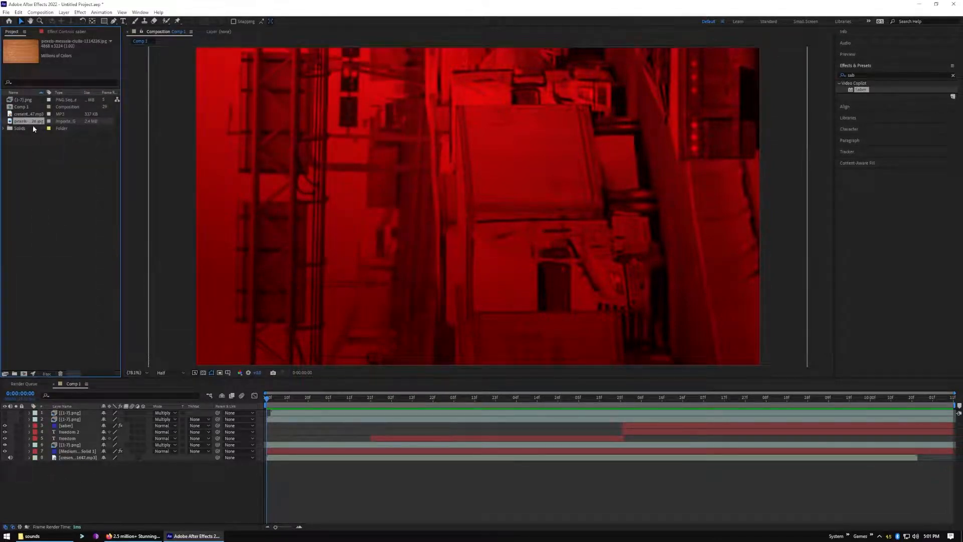
# Place the brick wall image above all layers in Comp 1, blend it with Multiply, and preview the result
pyautogui.moveTo(64, 402); pyautogui.dragTo(87, 411)
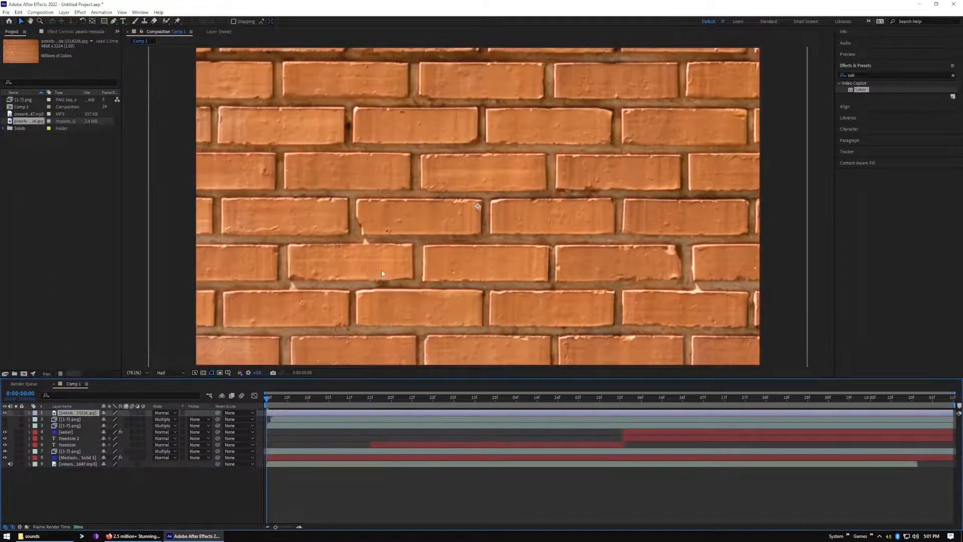
pyautogui.click(175, 414)
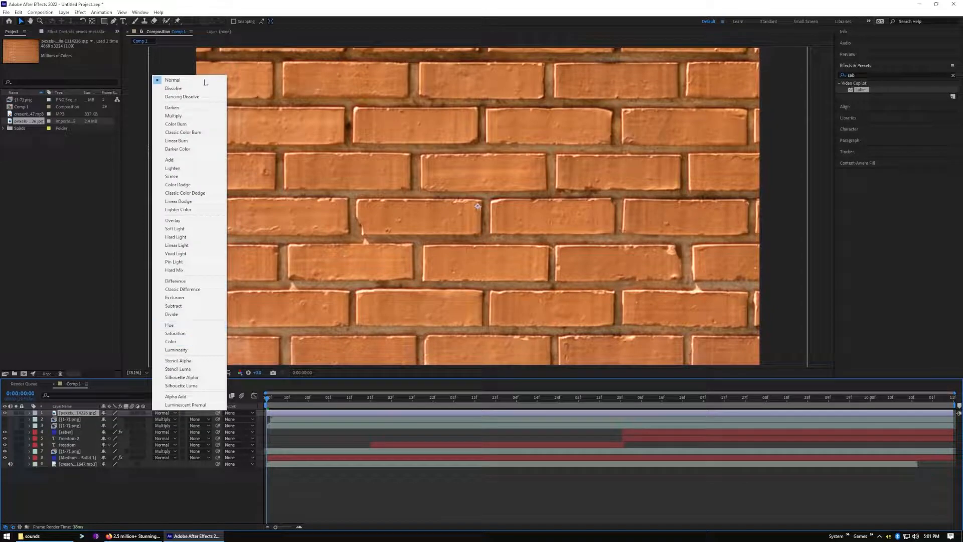
pyautogui.click(200, 117)
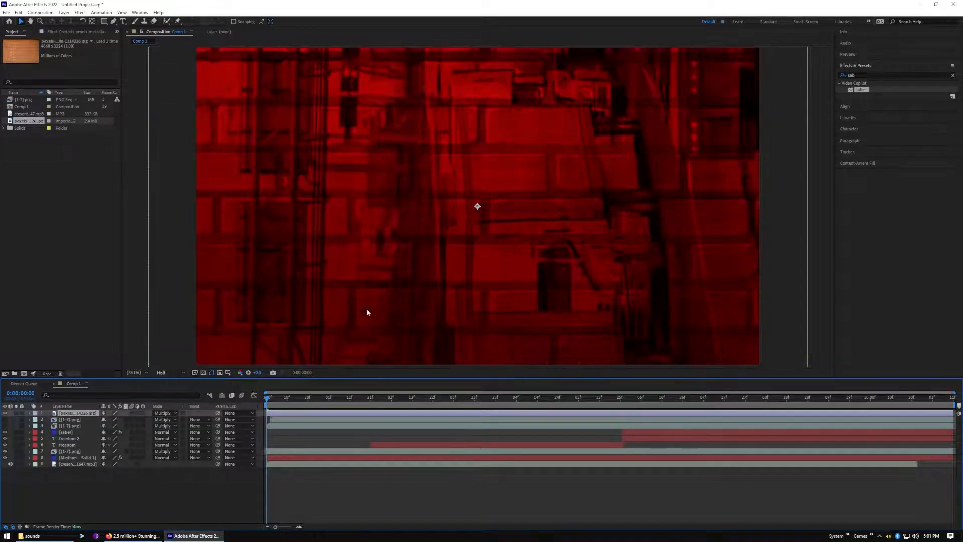
pyautogui.press('space')
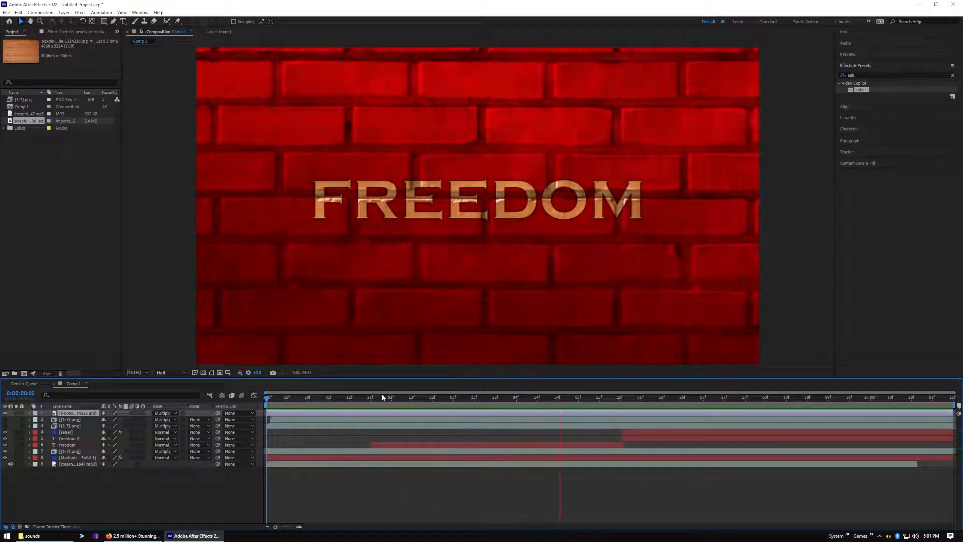
pyautogui.press('space')
# Move the brick wall layer directly beneath the freedom text layer and preview the composition from the start
pyautogui.moveTo(80, 416); pyautogui.dragTo(83, 448)
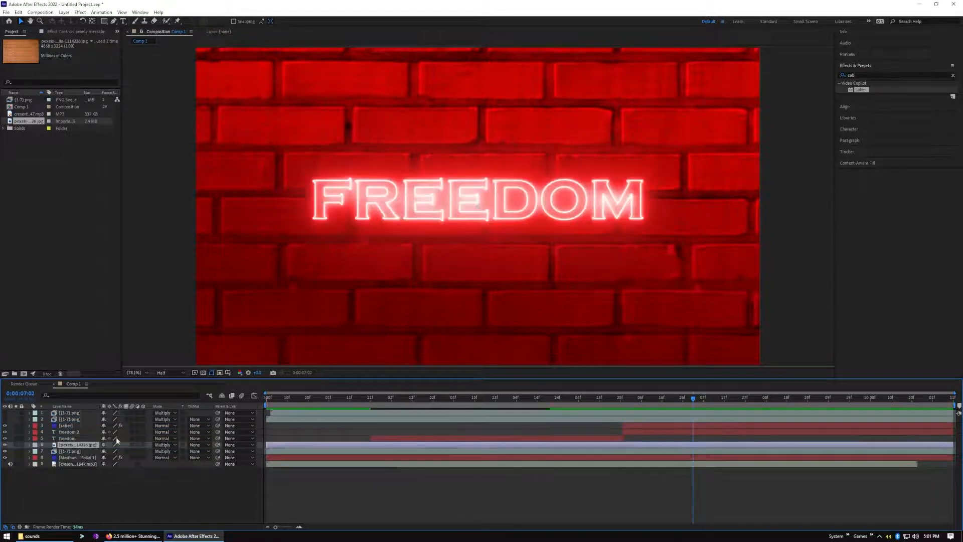
pyautogui.moveTo(692, 402); pyautogui.dragTo(250, 424)
pyautogui.press('space')
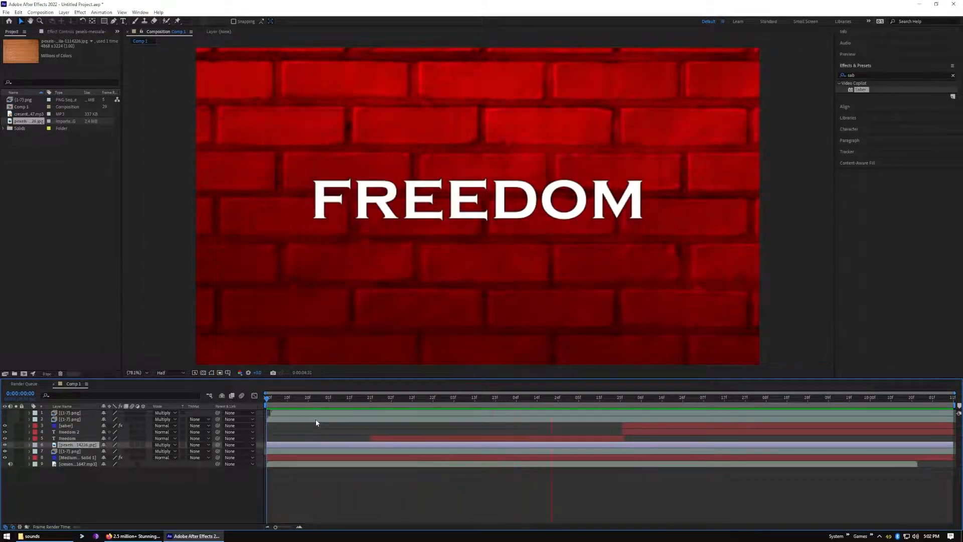
pyautogui.press('space')
pyautogui.moveTo(681, 399); pyautogui.dragTo(255, 420)
pyautogui.press('space')
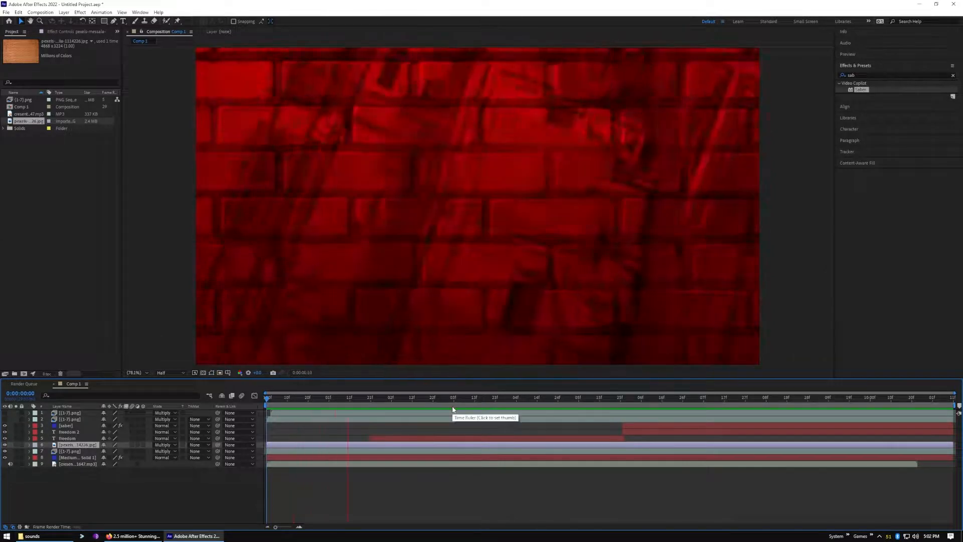
pyautogui.press('space')
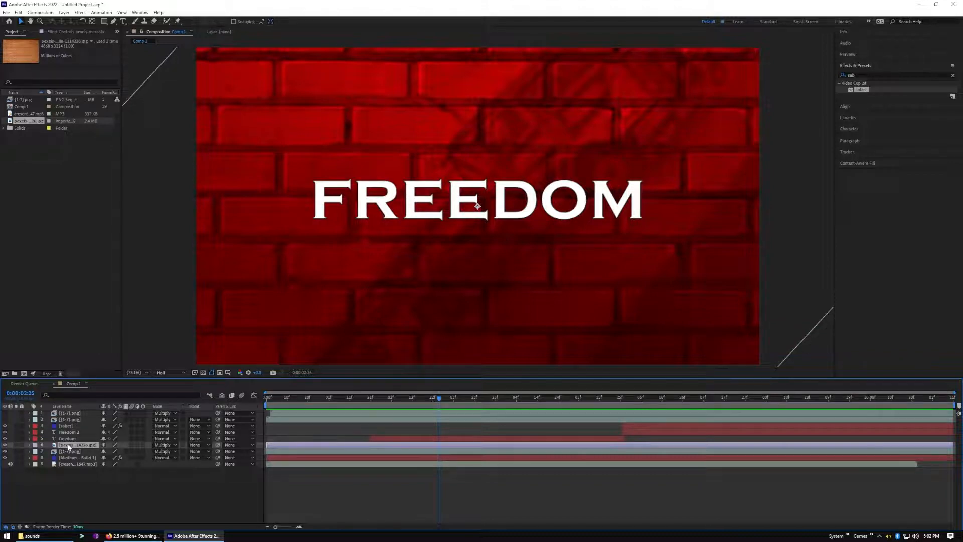
# Delete the brick wall layer from Comp 1 and preview the title from the start without it
pyautogui.press('Delete')
pyautogui.moveTo(441, 399); pyautogui.dragTo(263, 407)
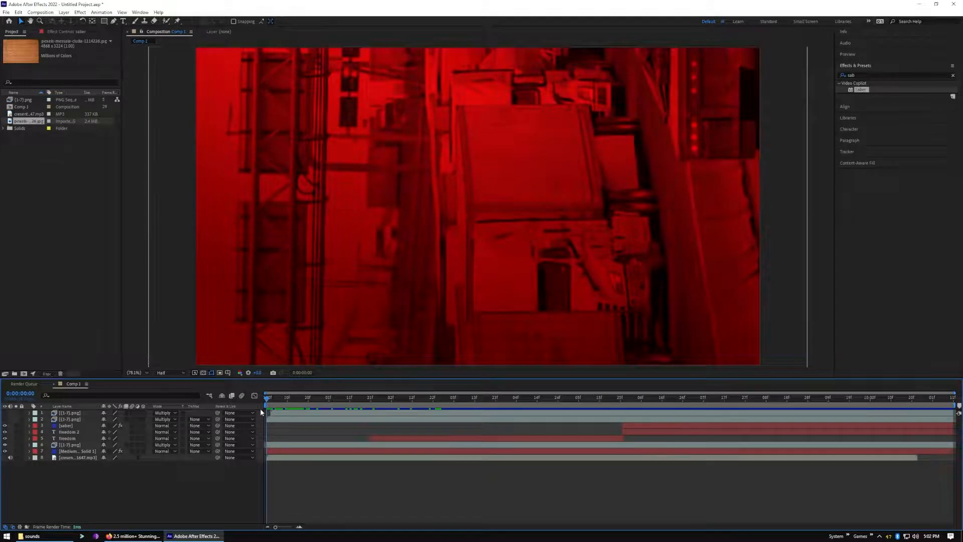
pyautogui.press('space')
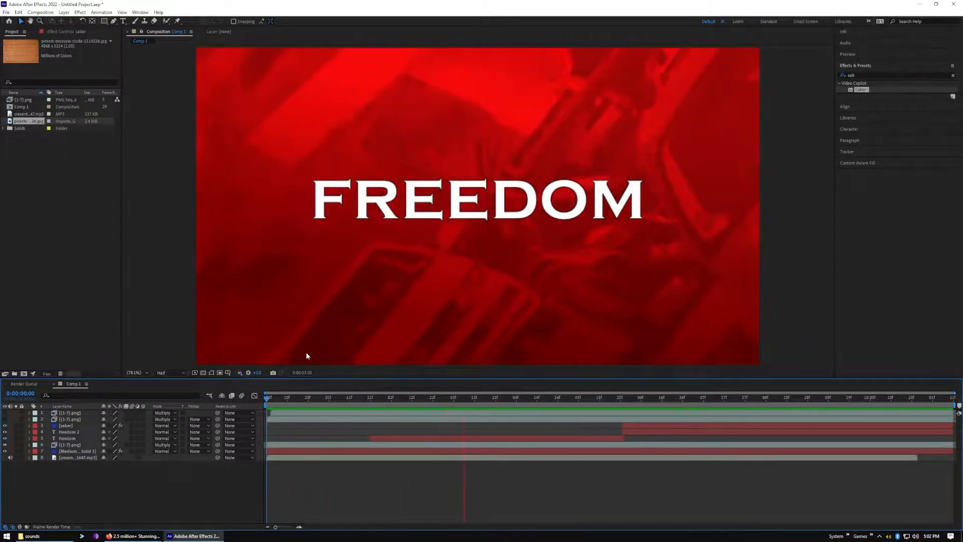
pyautogui.press('space')
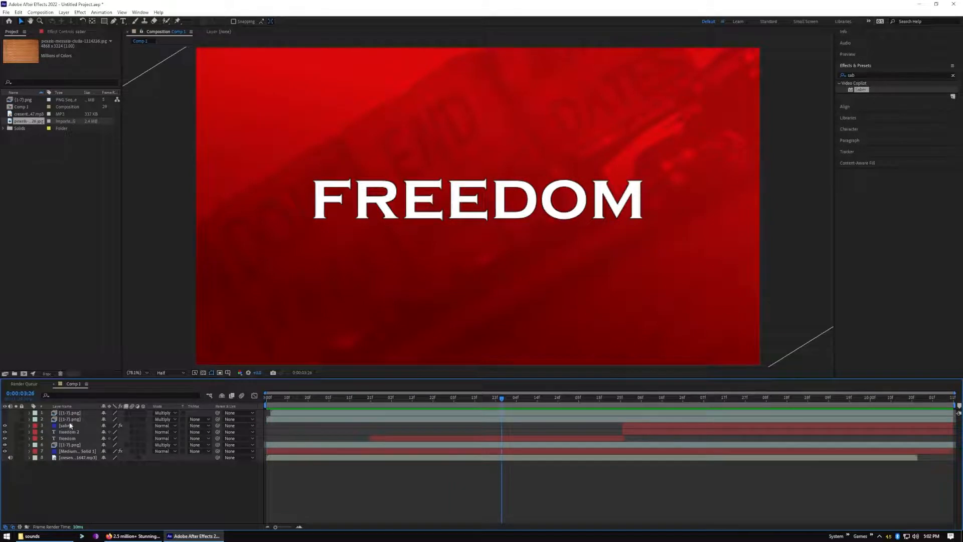
# Try the second [1-7].png layer beneath the freedom text layer and preview the composition from the start
pyautogui.moveTo(70, 420); pyautogui.dragTo(74, 445)
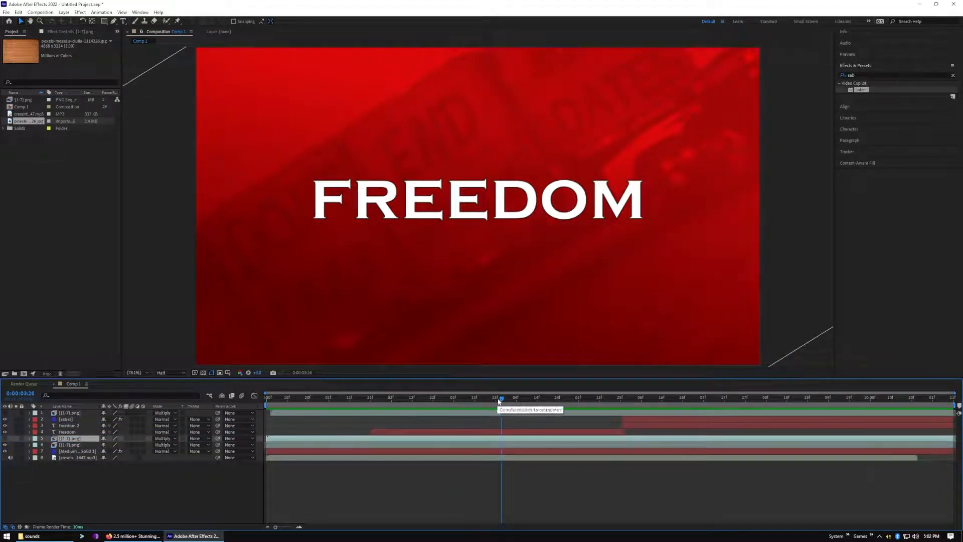
pyautogui.moveTo(497, 401); pyautogui.dragTo(128, 424)
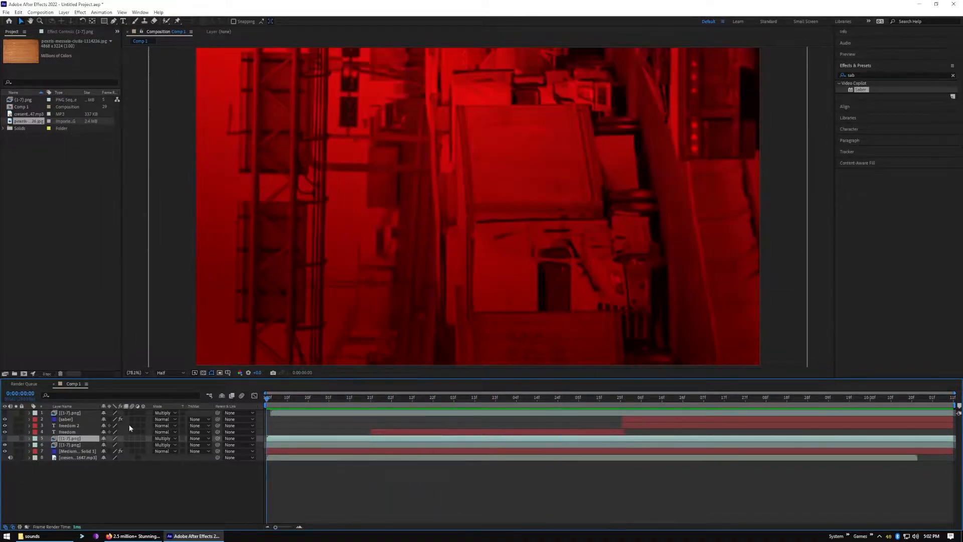
pyautogui.press('space')
pyautogui.press('space')
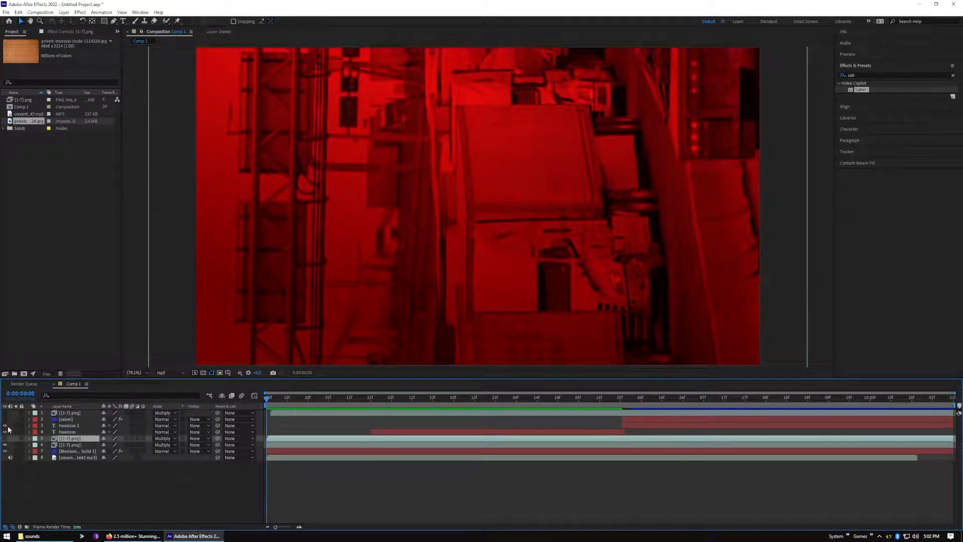
# Return the moved [1-7].png layer to second place above the saber layer and rewind to 0:00:00:00
pyautogui.moveTo(266, 401); pyautogui.dragTo(393, 408)
pyautogui.moveTo(68, 444); pyautogui.dragTo(81, 417)
pyautogui.moveTo(393, 402); pyautogui.dragTo(123, 441)
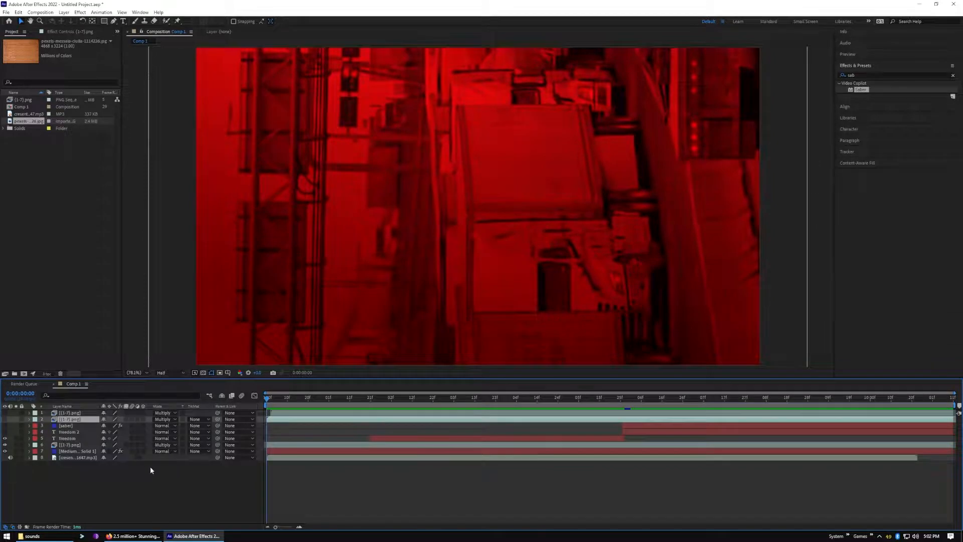
# Undo the recent edits back to before the saber layer was added and the freedom text layers were trimmed
pyautogui.hotkey('ctrl', '[')
pyautogui.hotkey('ctrl', '[')
pyautogui.hotkey('ctrl', '[')
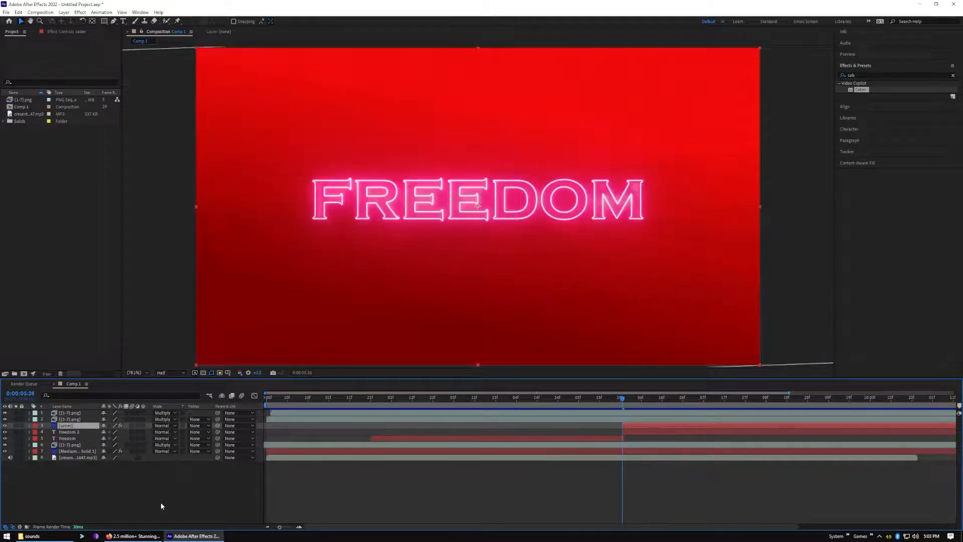
pyautogui.hotkey('ctrl', 'z')
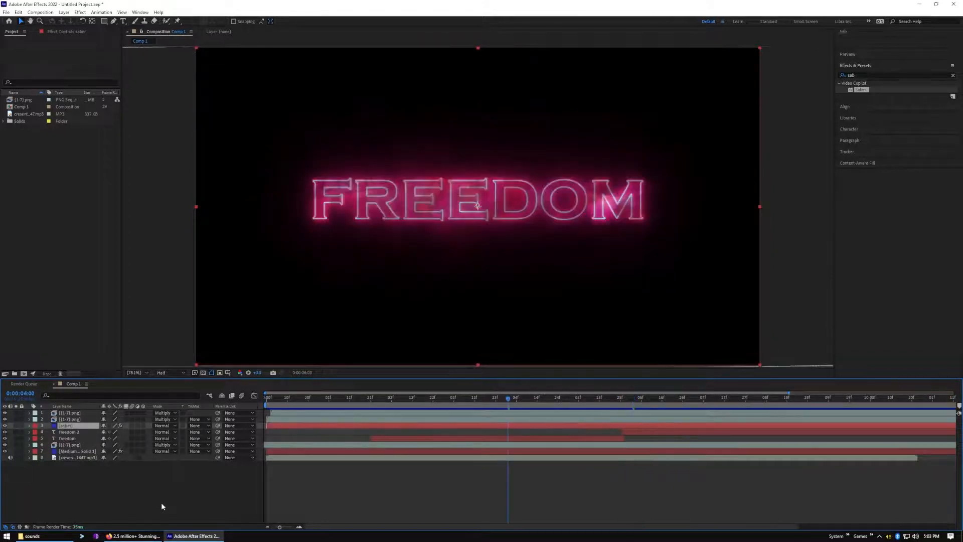
pyautogui.hotkey('ctrl', 'z')
pyautogui.hotkey('ctrl', 'z')
pyautogui.hotkey('ctrl', 'z')
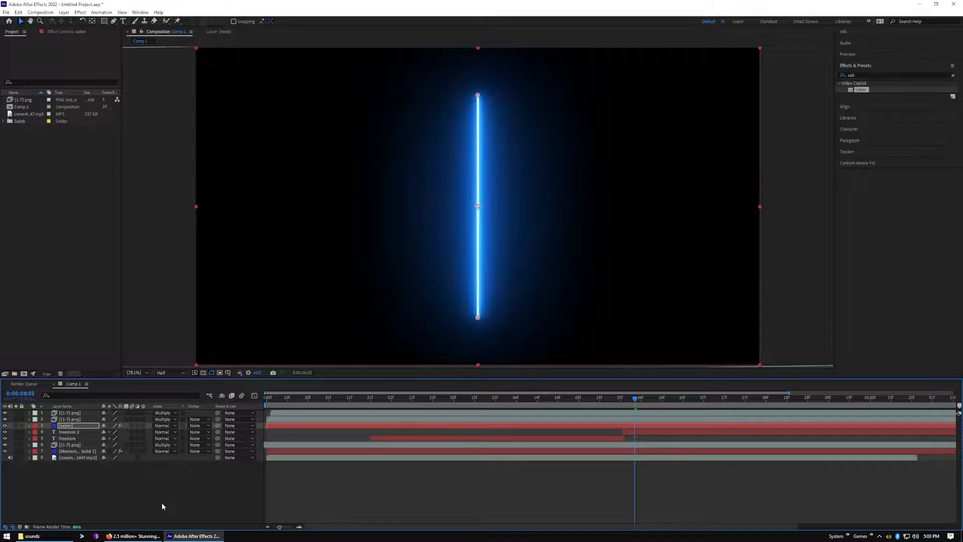
pyautogui.hotkey('ctrl', 'z')
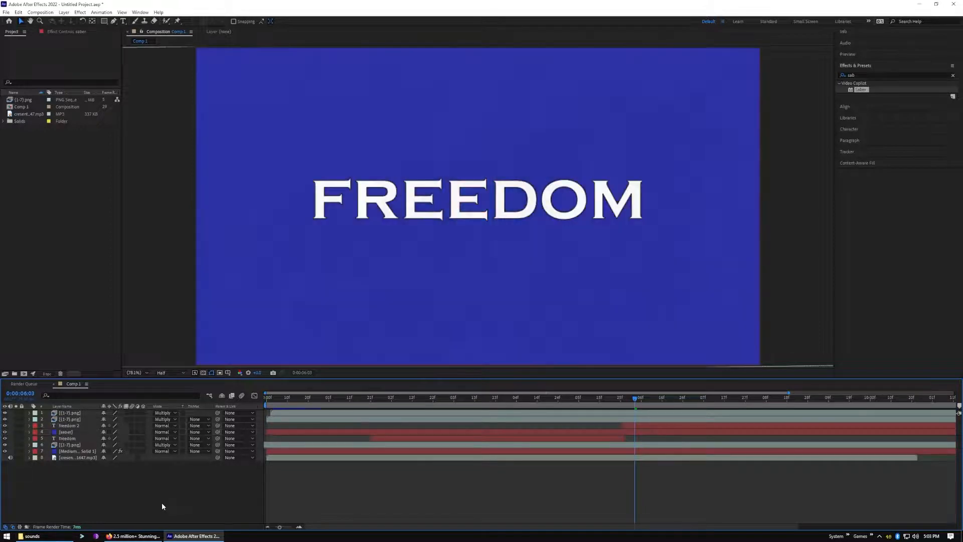
pyautogui.hotkey('ctrl', 'z')
pyautogui.hotkey('ctrl', 'z')
pyautogui.hotkey('ctrl', 'z')
pyautogui.hotkey('ctrl', 'z')
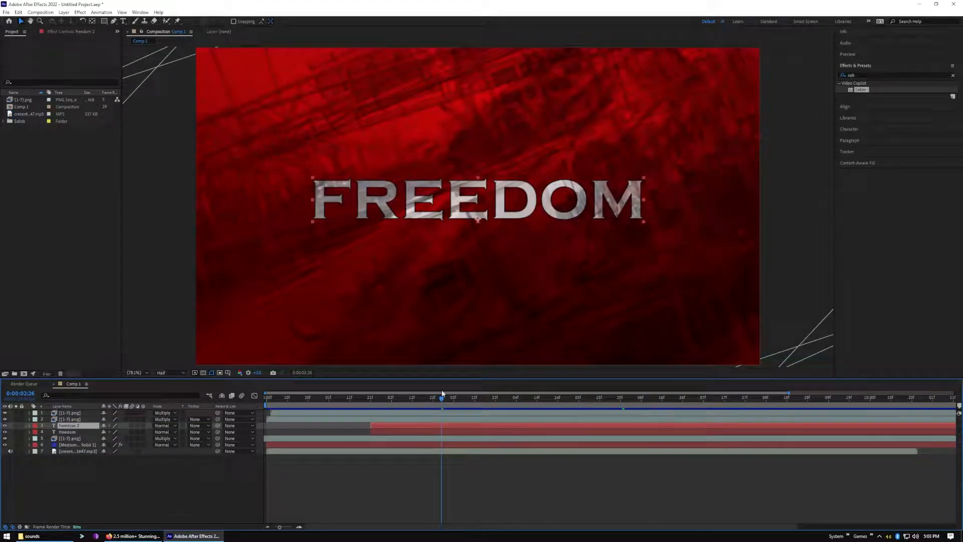
# Preview the title with all image layers from 0:00:00:11 and move the playhead back to 0:00:03:04
pyautogui.moveTo(441, 402); pyautogui.dragTo(289, 416)
pyautogui.click(294, 420)
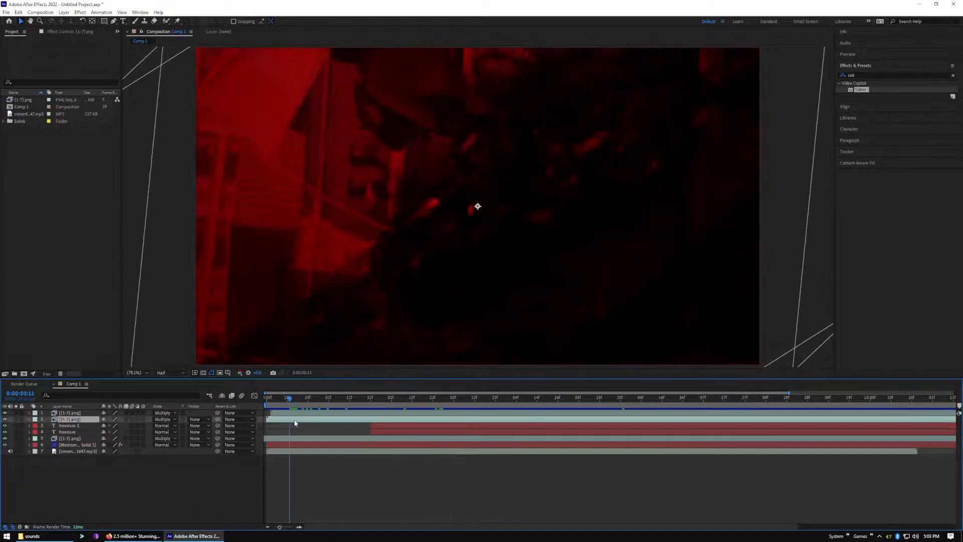
pyautogui.press('space')
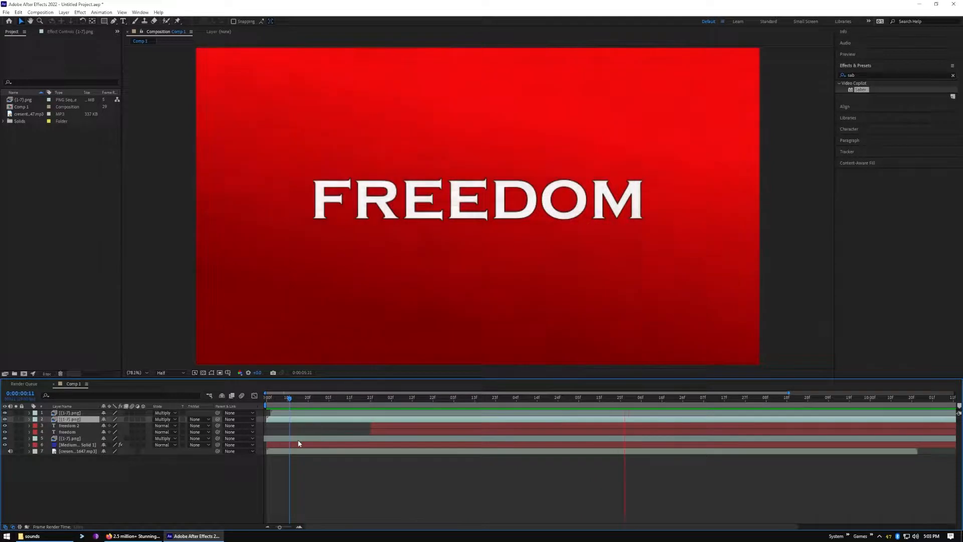
pyautogui.press('space')
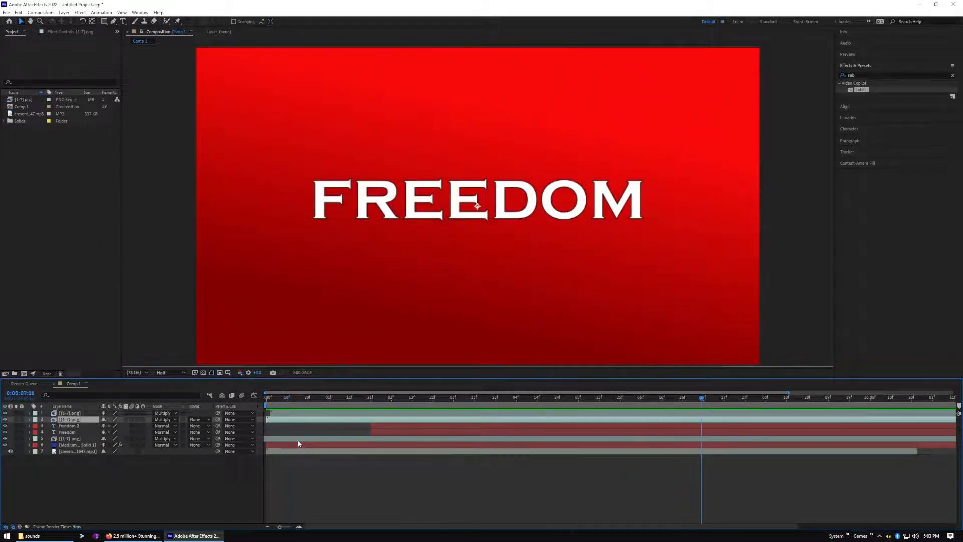
pyautogui.moveTo(705, 398); pyautogui.dragTo(455, 429)
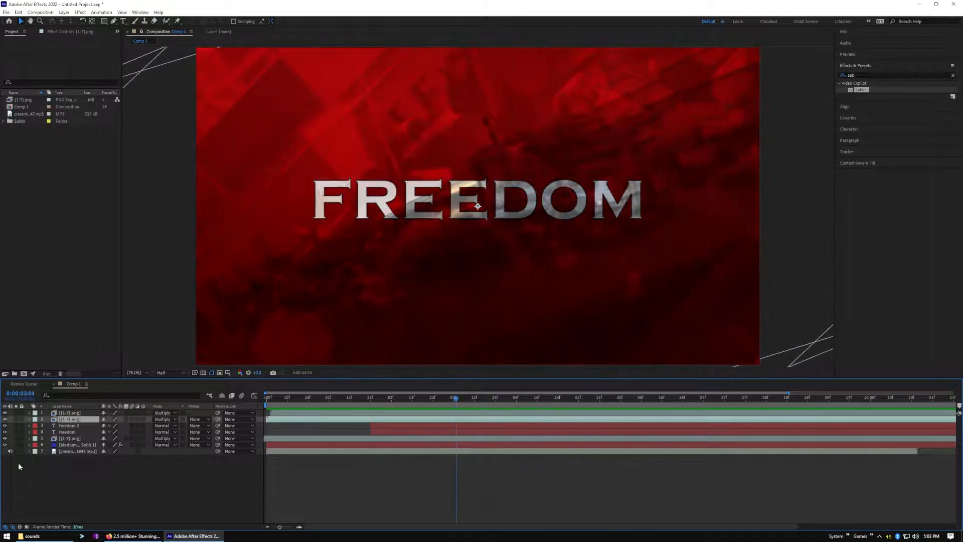
# Hide the freedom 2 text layer and preview the title from 0:00:00:09
pyautogui.click(6, 426)
pyautogui.moveTo(455, 400); pyautogui.dragTo(285, 419)
pyautogui.press('space')
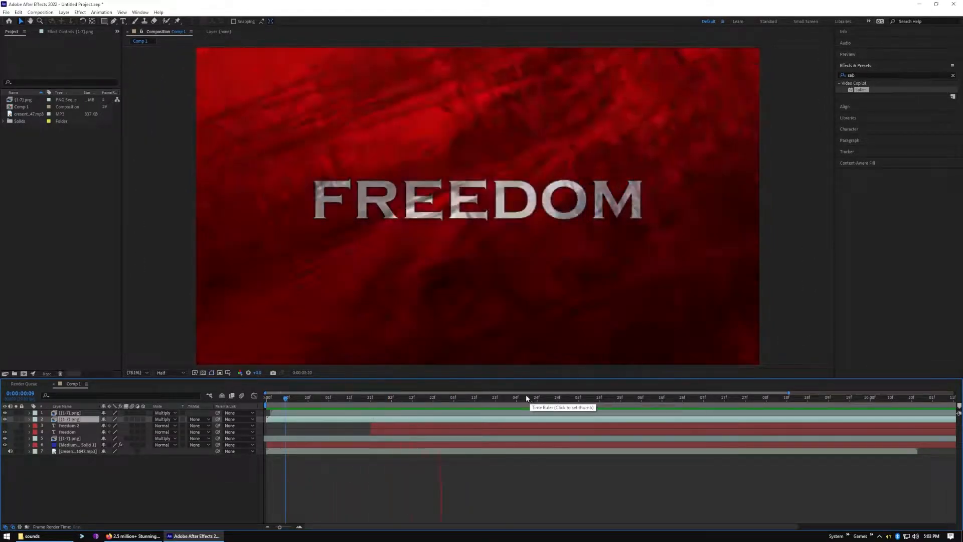
pyautogui.press('space')
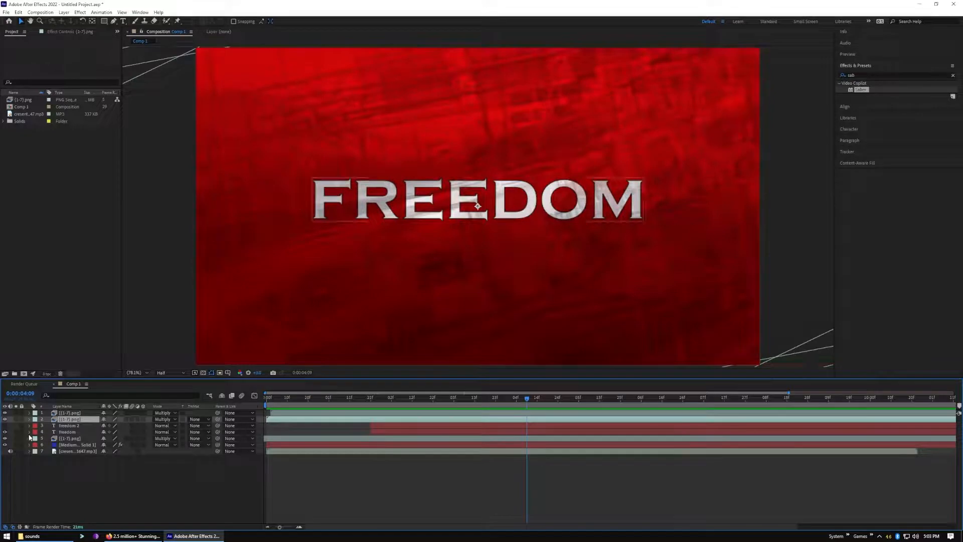
# Delay the freedom layer's second Opacity keyframe to about 0:00:04:16, previewing the slower fade-in from just before the text appears
pyautogui.click(29, 432)
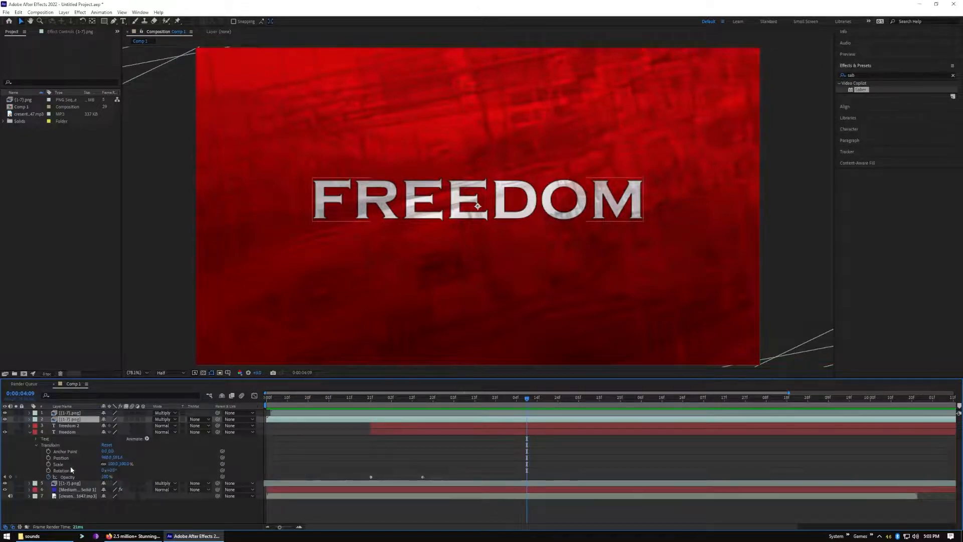
pyautogui.moveTo(424, 477); pyautogui.dragTo(500, 476)
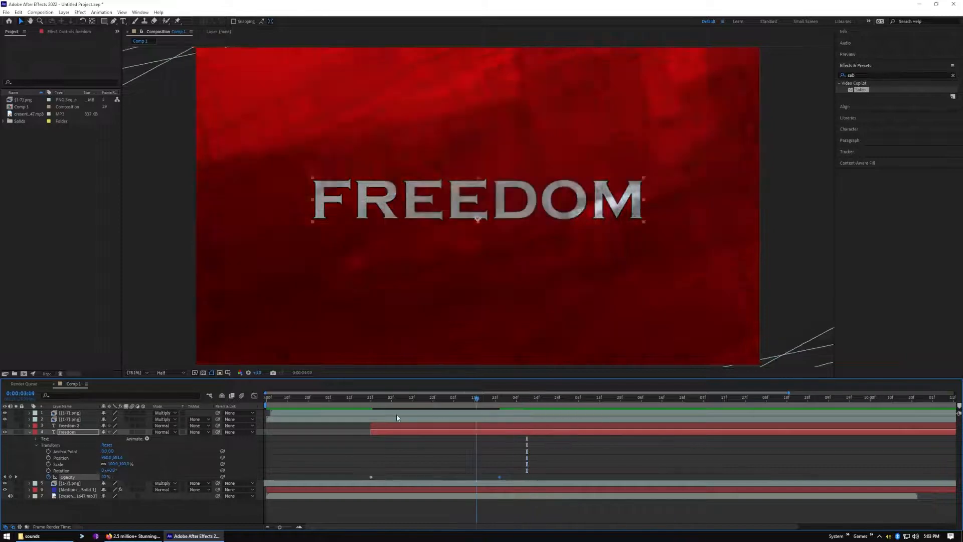
pyautogui.click(328, 397)
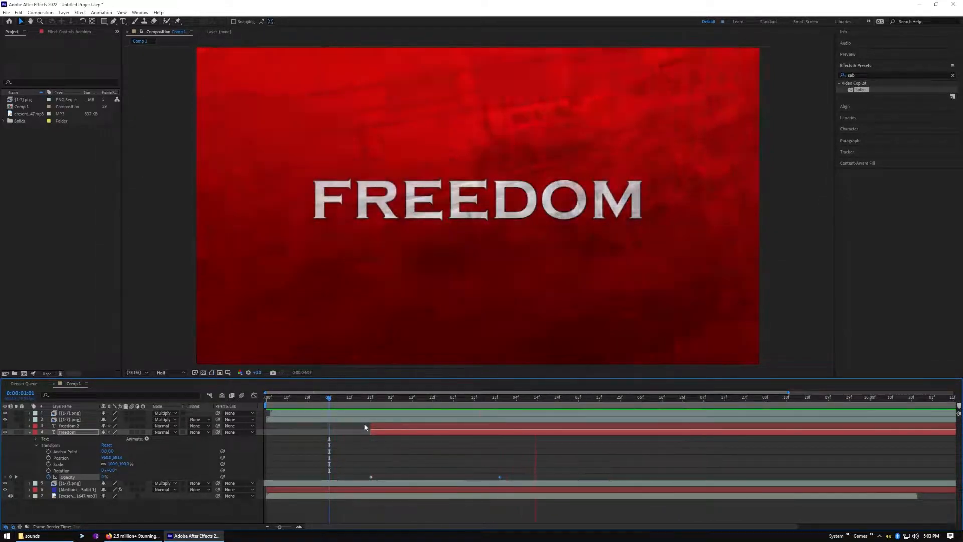
pyautogui.press('space')
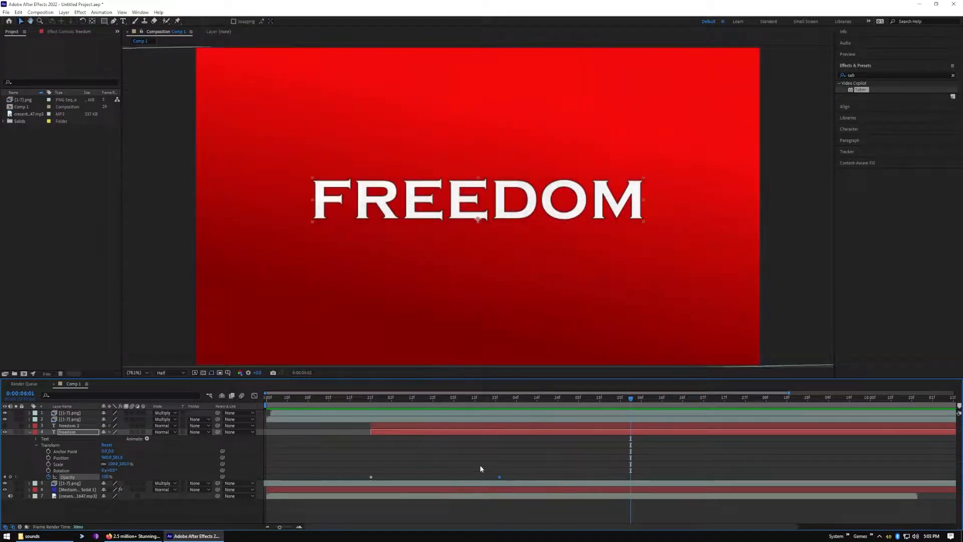
pyautogui.moveTo(499, 480); pyautogui.dragTo(542, 482)
pyautogui.moveTo(631, 398); pyautogui.dragTo(354, 398)
pyautogui.press('space')
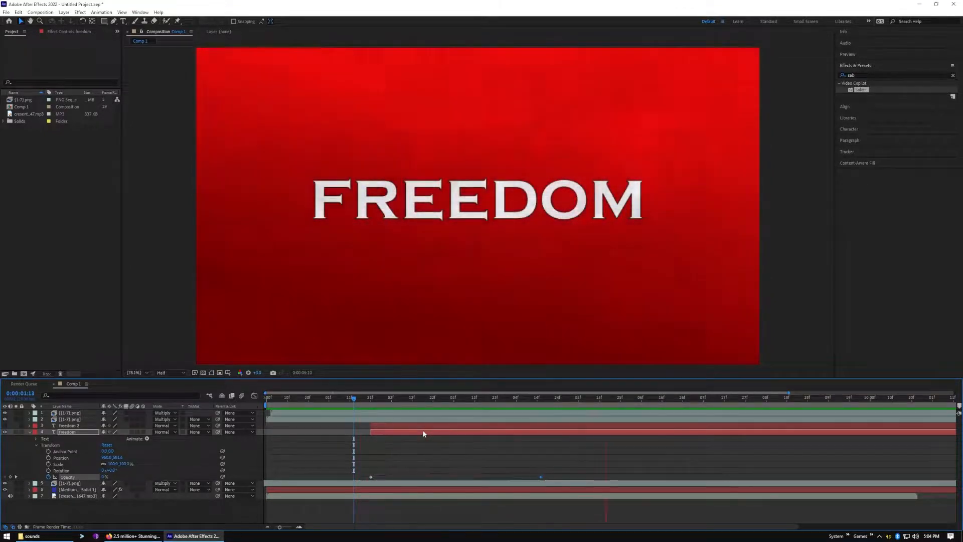
pyautogui.press('space')
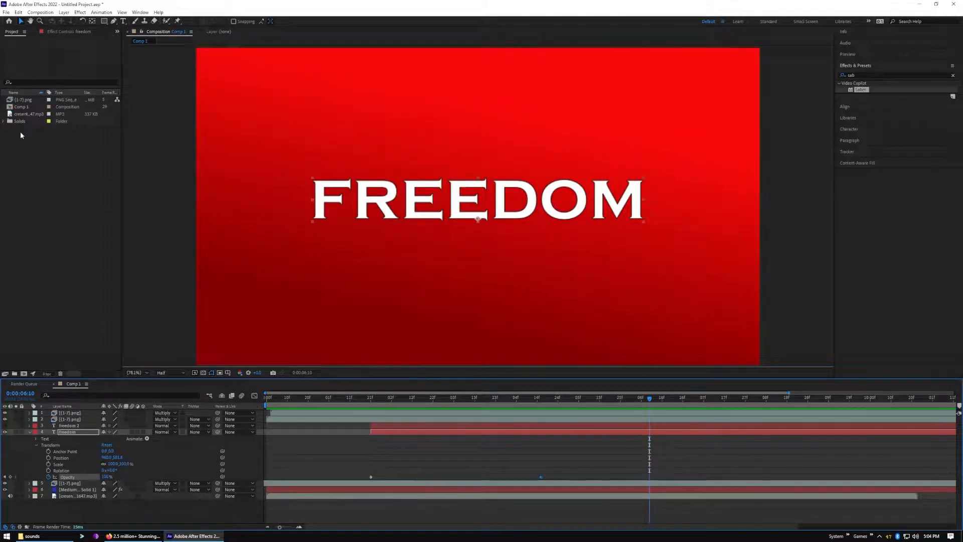
# Select the FREEDOM text in the freedom layer for editing and open its fill colour
pyautogui.click(70, 431)
pyautogui.doubleClick(426, 206)
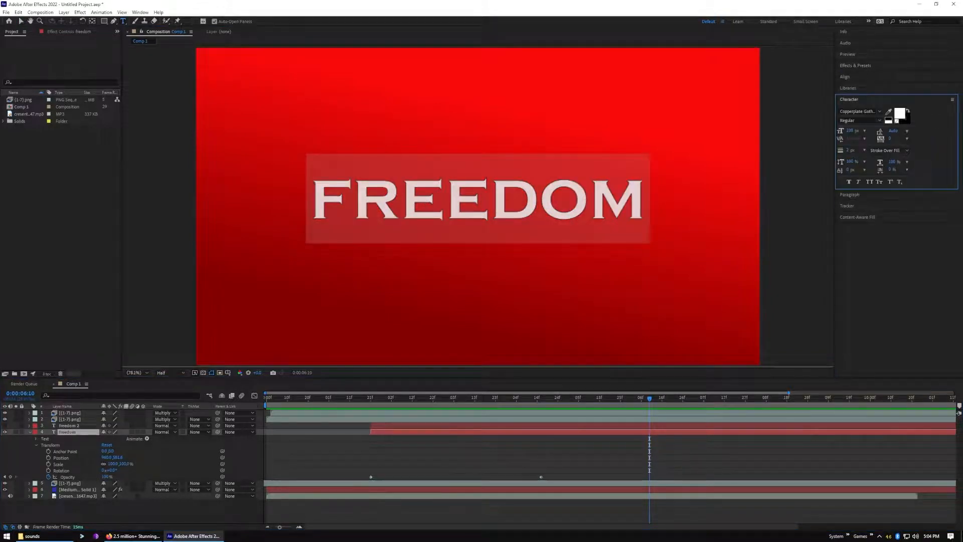
pyautogui.click(900, 115)
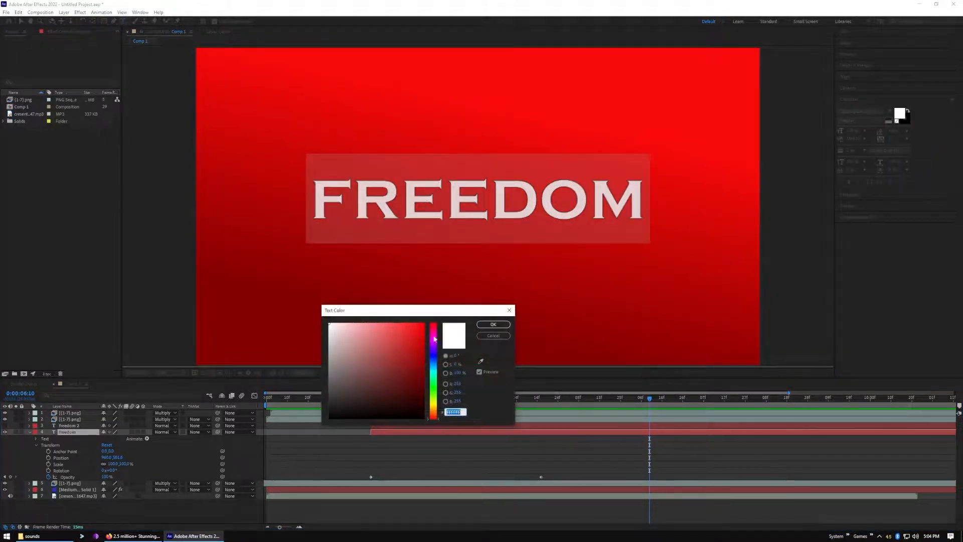
pyautogui.moveTo(405, 342)
pyautogui.mouseDown()
pyautogui.moveTo(370, 328)
pyautogui.moveTo(383, 361)
pyautogui.moveTo(385, 324)
pyautogui.moveTo(422, 334)
pyautogui.moveTo(422, 324)
pyautogui.moveTo(423, 405)
pyautogui.moveTo(423, 385)
pyautogui.moveTo(385, 382)
pyautogui.moveTo(357, 332)
pyautogui.moveTo(326, 316)
pyautogui.mouseUp()
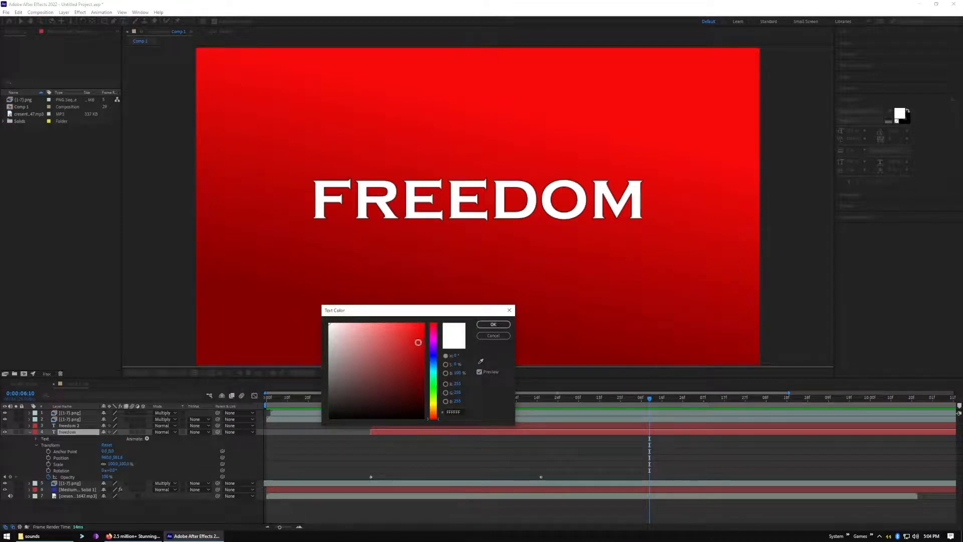
# Try light red and pale cyan as the fill colour of the FREEDOM text
pyautogui.click(417, 342)
pyautogui.moveTo(419, 333); pyautogui.dragTo(367, 325)
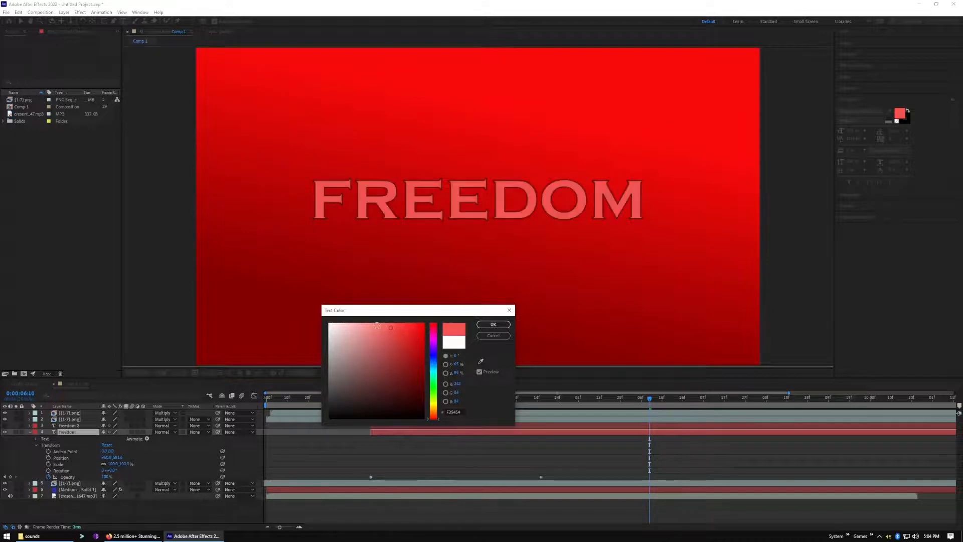
pyautogui.click(435, 371)
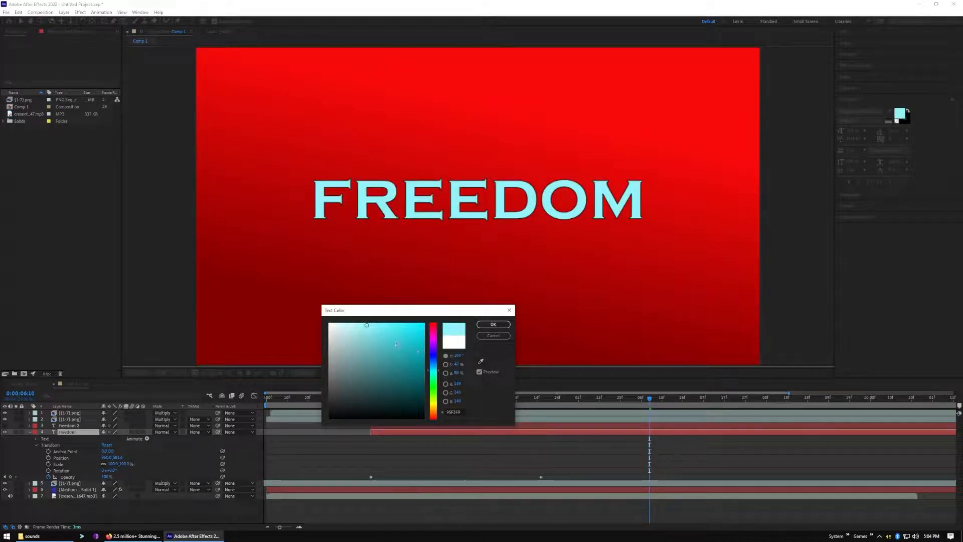
pyautogui.click(375, 340)
pyautogui.click(365, 333)
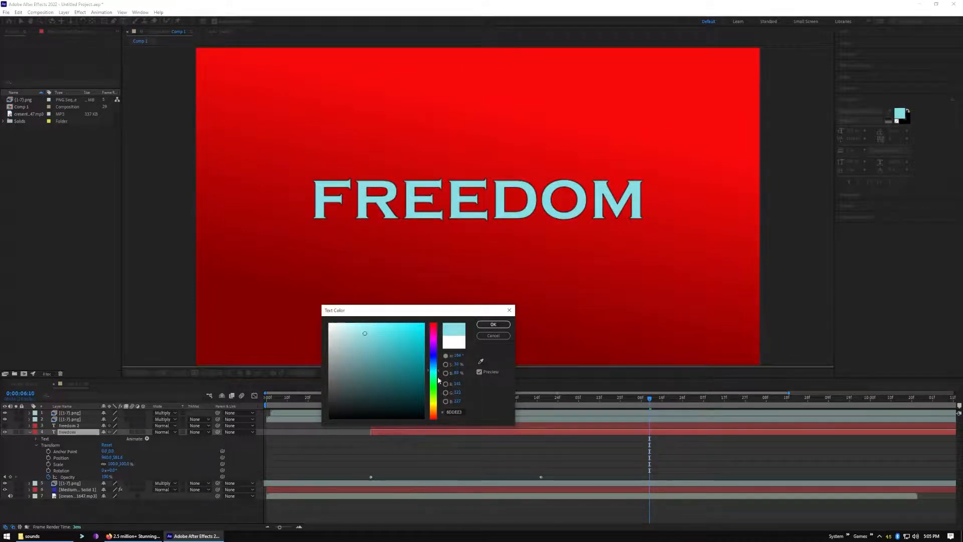
# Set the FREEDOM text's fill colour to a light grey with a slight purple tint
pyautogui.click(435, 352)
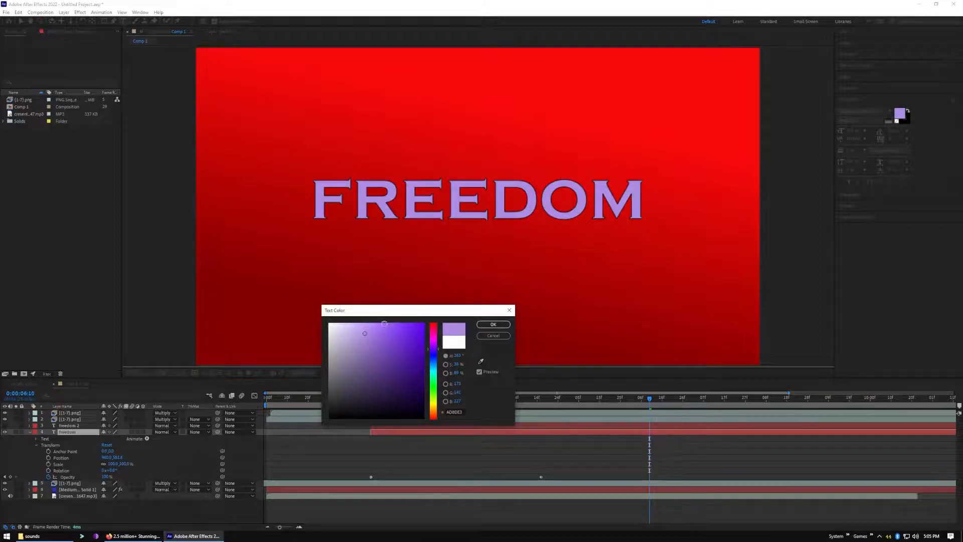
pyautogui.click(353, 331)
pyautogui.click(348, 327)
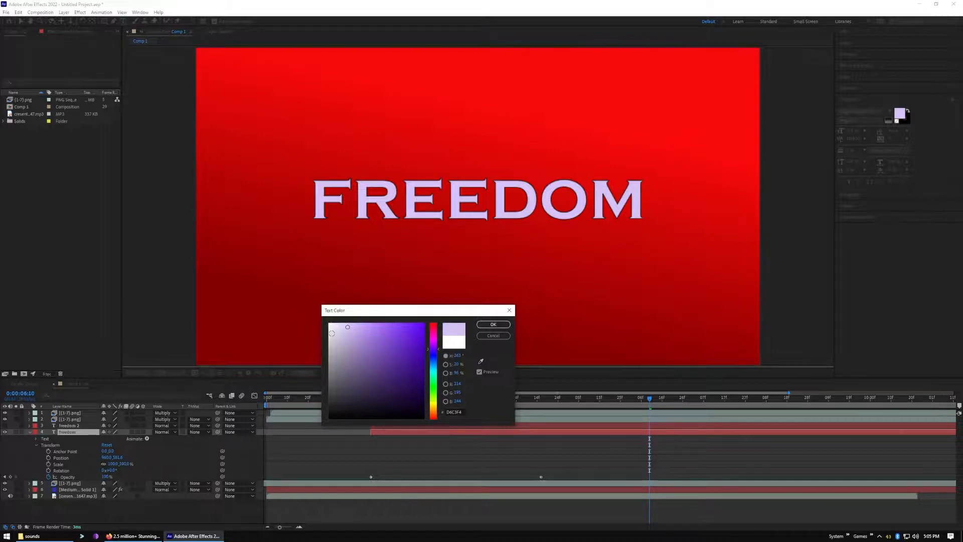
pyautogui.click(332, 333)
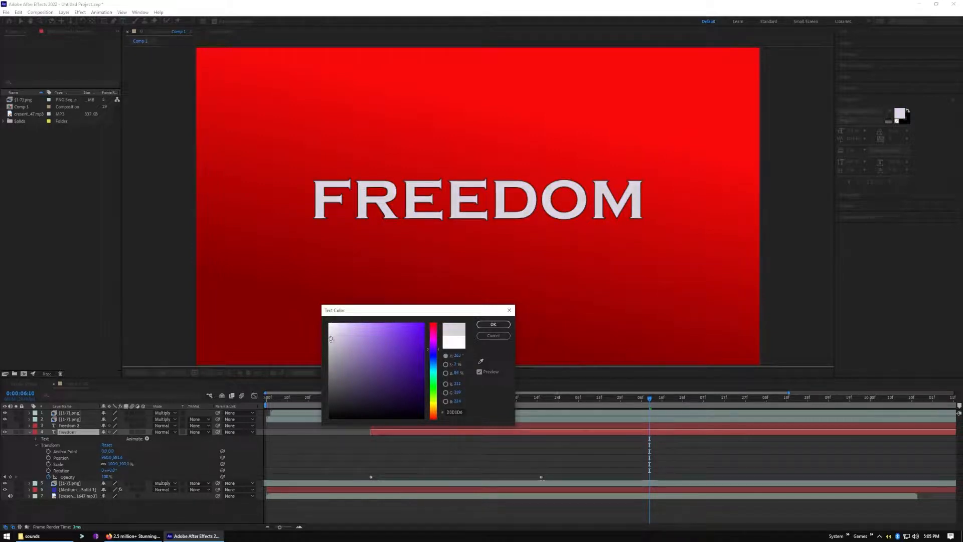
pyautogui.click(491, 325)
pyautogui.click(824, 246)
pyautogui.click(574, 235)
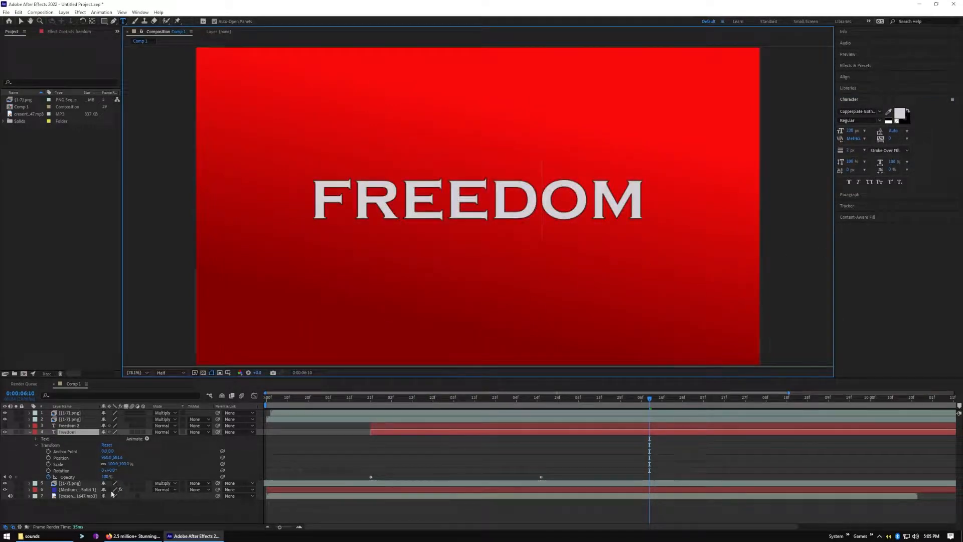
# Preview the composition from 0:00:00:00 to check the recoloured title, and switch back to the Selection tool
pyautogui.click(272, 400)
pyautogui.press('space')
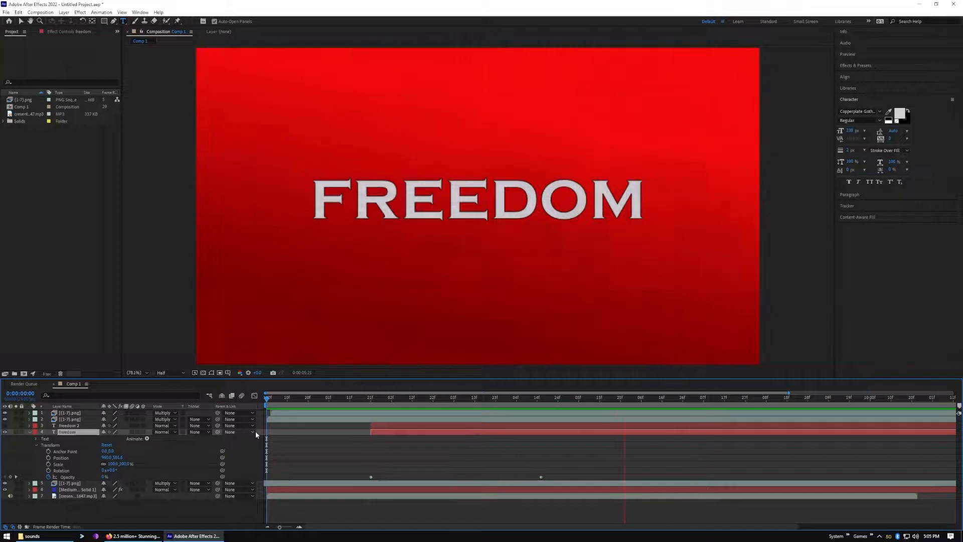
pyautogui.press('space')
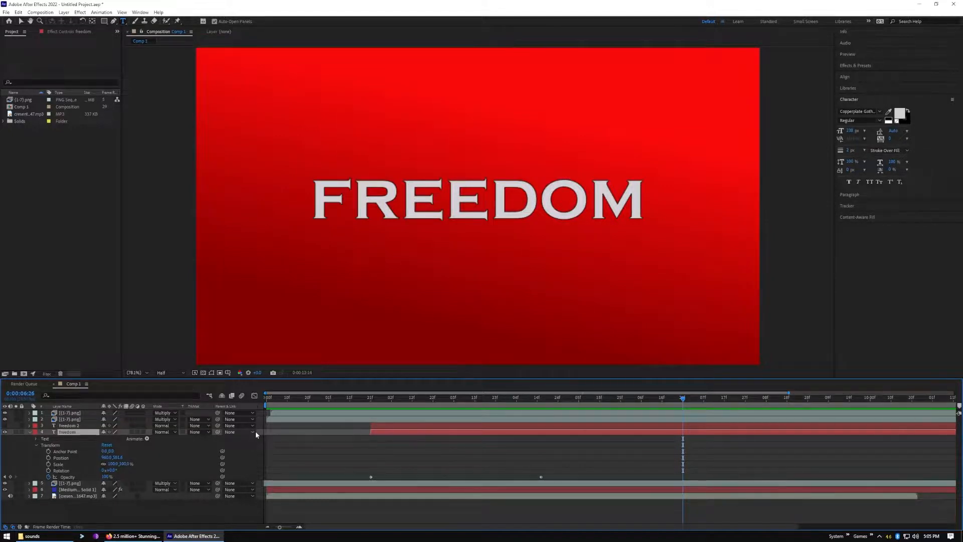
pyautogui.press('space')
pyautogui.press('v')
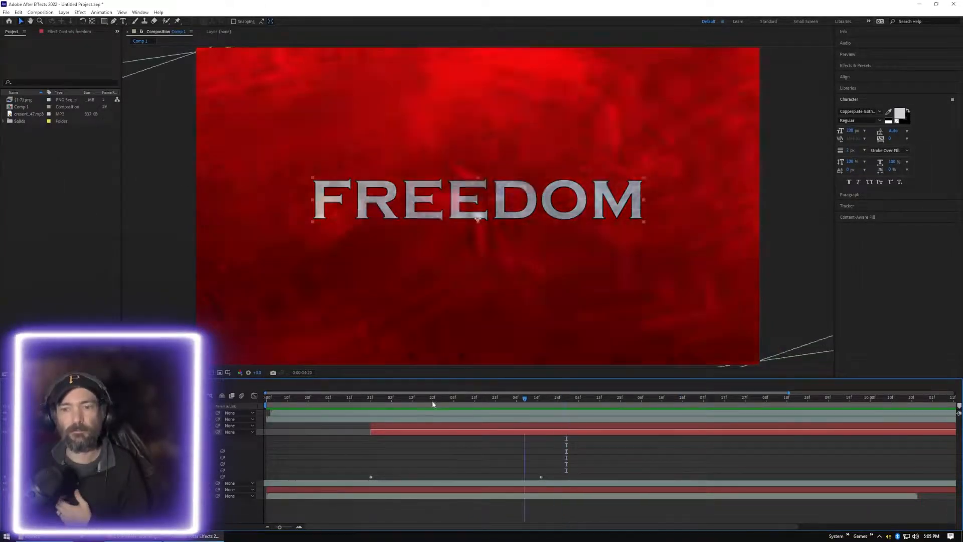
# Scrub back and forth through the title's fade-in and park the playhead at 0:00:04:11
pyautogui.click(278, 401)
pyautogui.moveTo(278, 401); pyautogui.dragTo(514, 419)
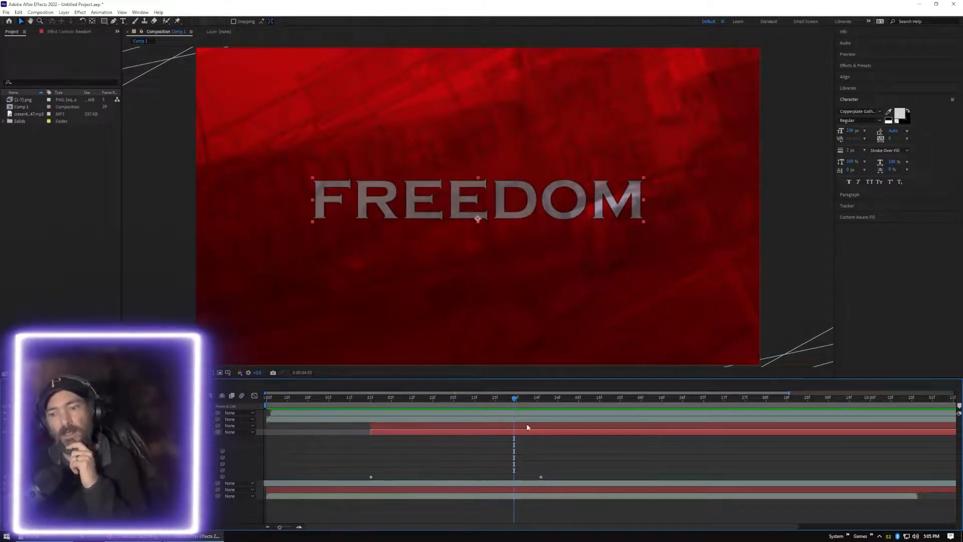
pyautogui.moveTo(520, 398); pyautogui.dragTo(411, 466)
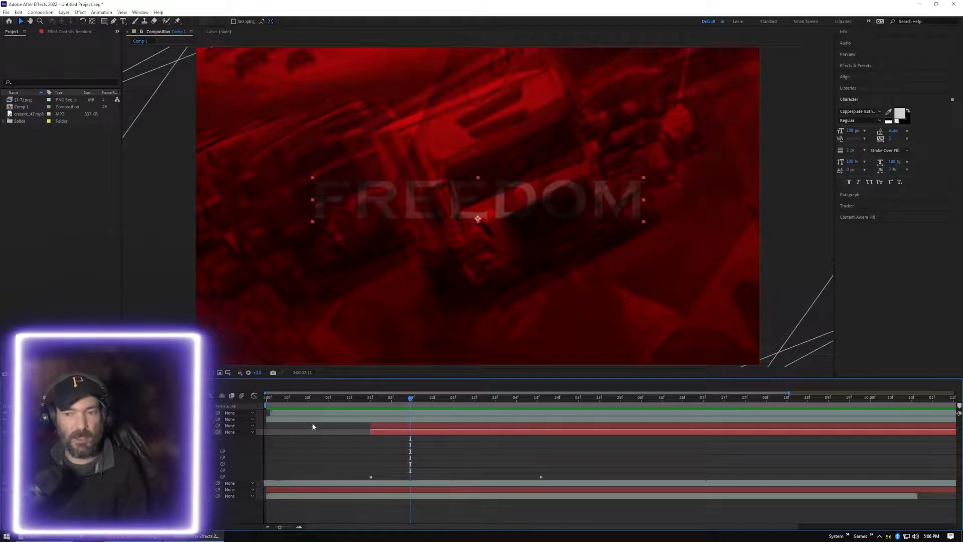
pyautogui.moveTo(410, 399); pyautogui.dragTo(531, 404)
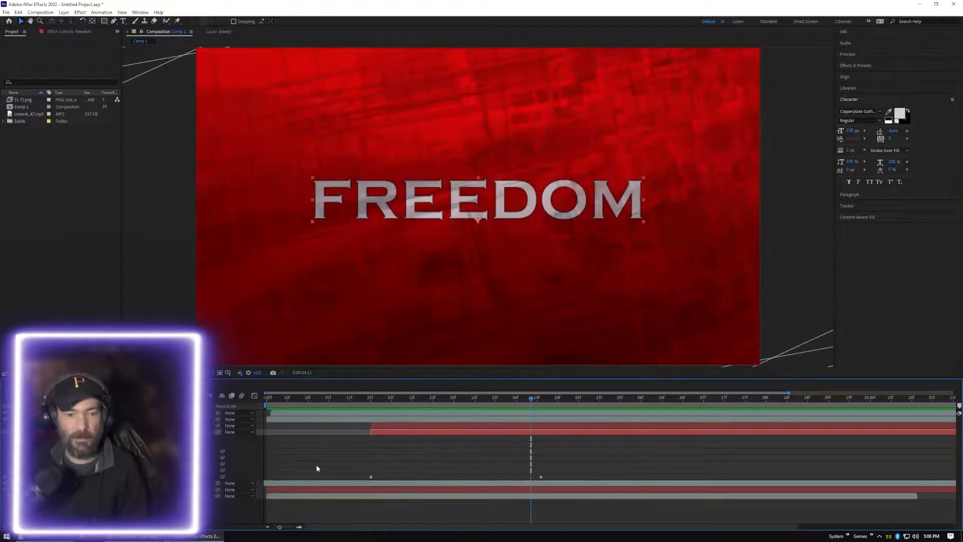
pyautogui.click(478, 206)
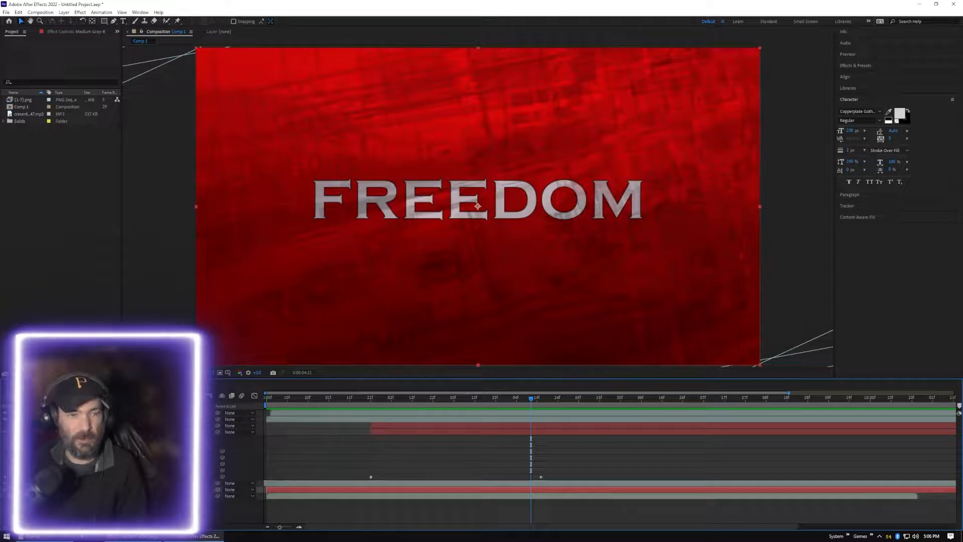
pyautogui.doubleClick(479, 206)
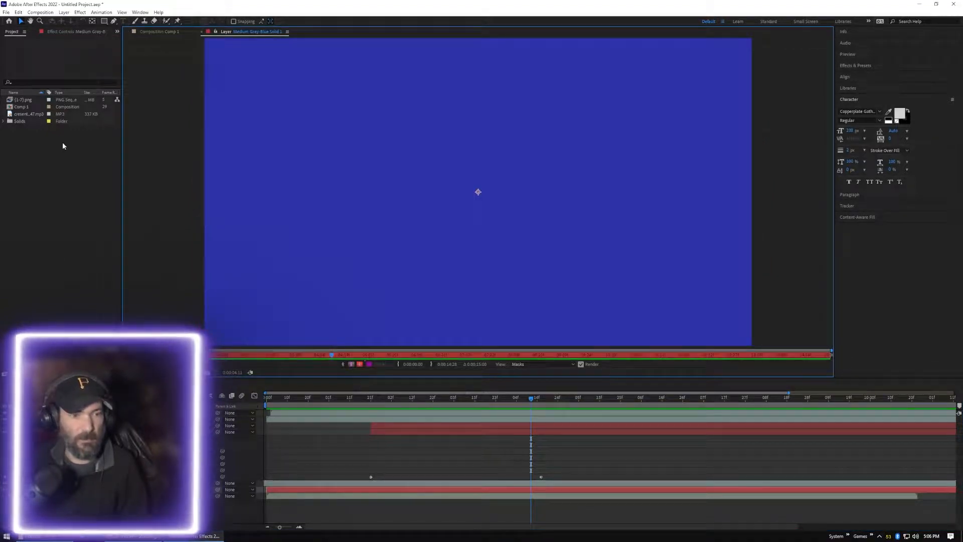
pyautogui.click(14, 32)
pyautogui.click(24, 33)
pyautogui.click(11, 34)
pyautogui.doubleClick(20, 106)
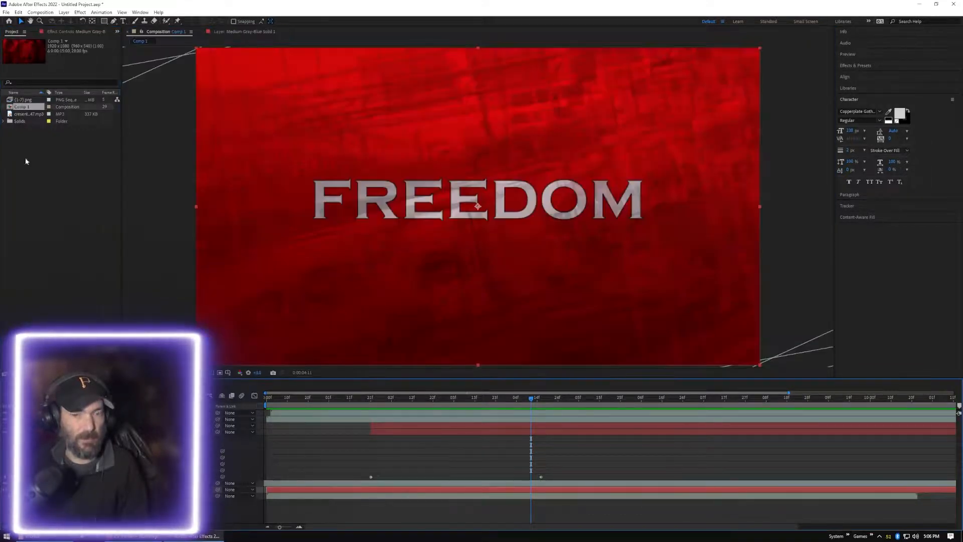
# Expand the Gradient Ramp effect on the Medium Gray-Blue Solid 1 layer and open its Start Color
pyautogui.click(26, 490)
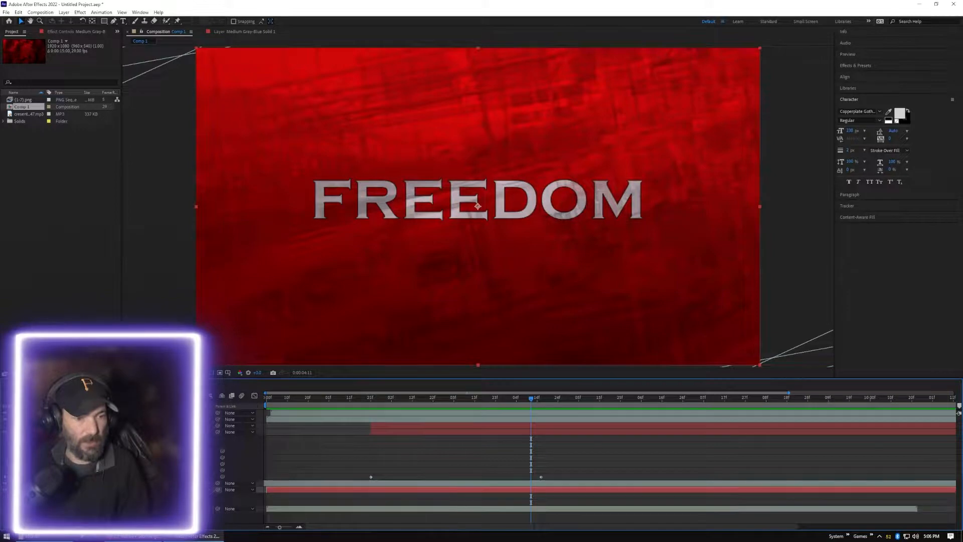
pyautogui.click(32, 496)
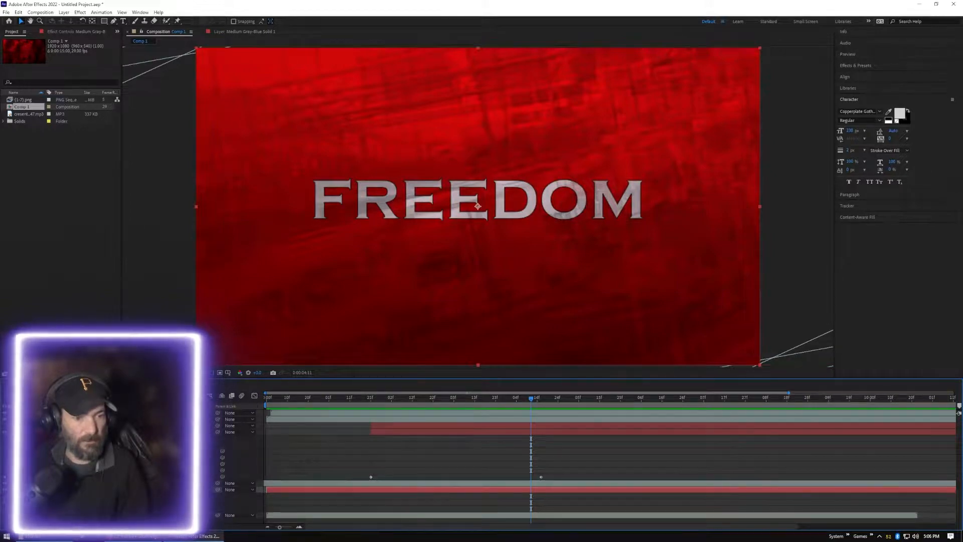
pyautogui.click(47, 502)
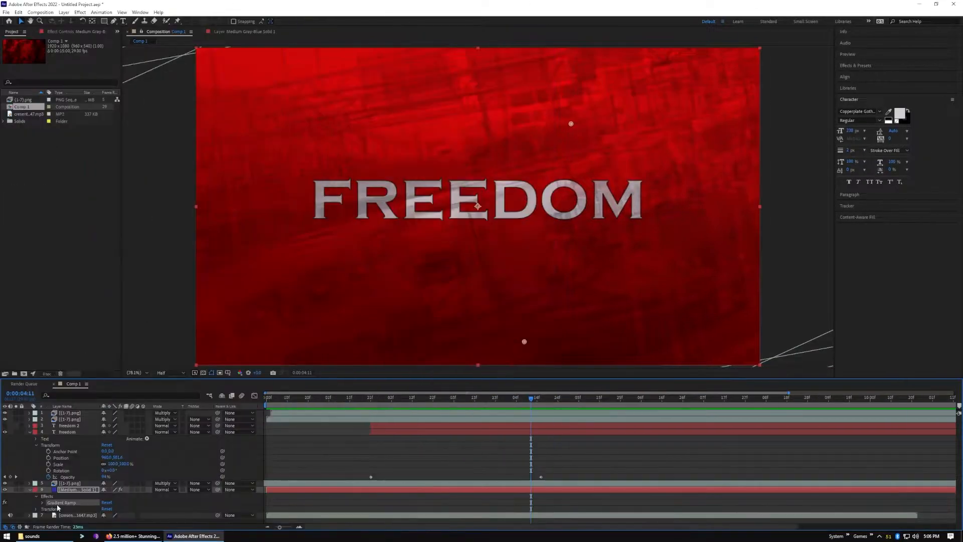
pyautogui.click(42, 503)
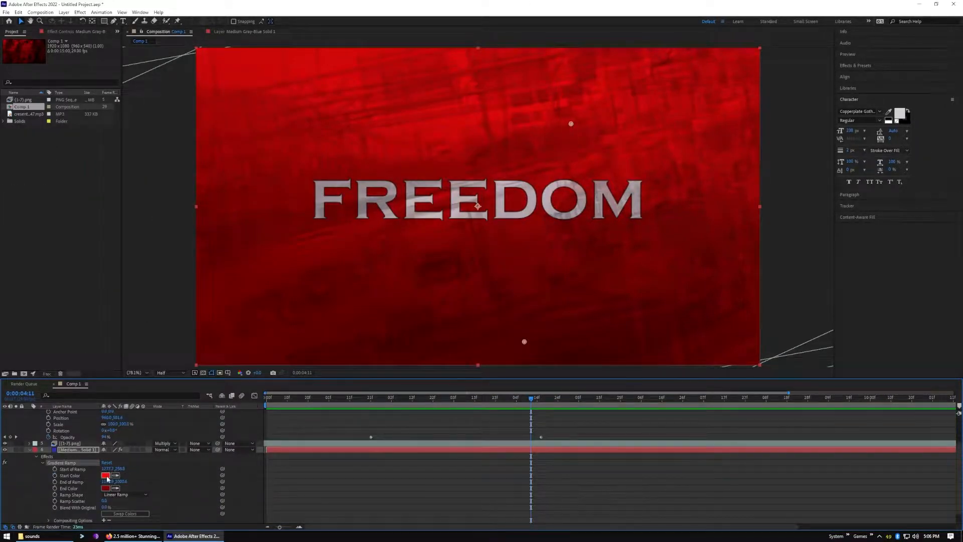
pyautogui.click(106, 475)
# Try a muted red and a muted blue as the gradient's start colour and revert to the original red
pyautogui.click(380, 349)
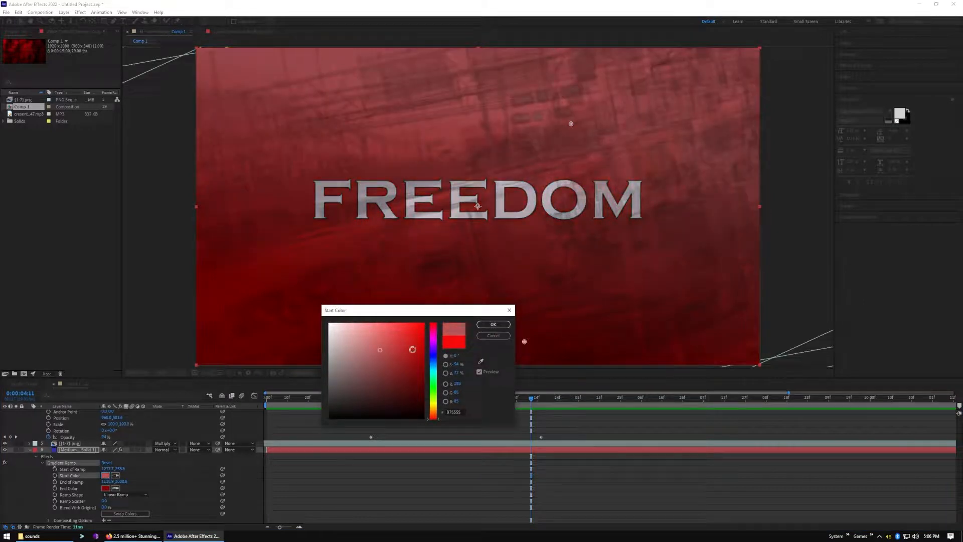
pyautogui.click(432, 359)
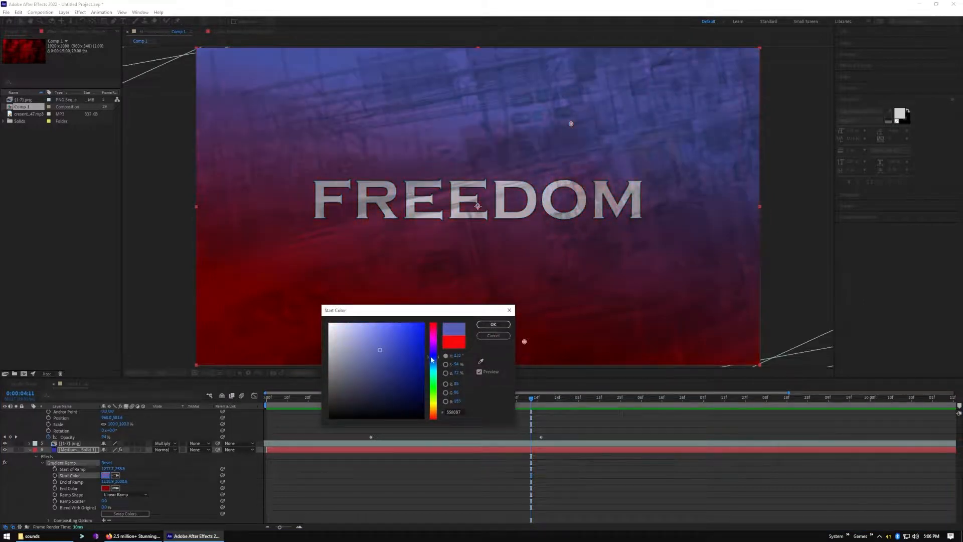
pyautogui.moveTo(403, 355); pyautogui.dragTo(383, 350)
pyautogui.click(452, 345)
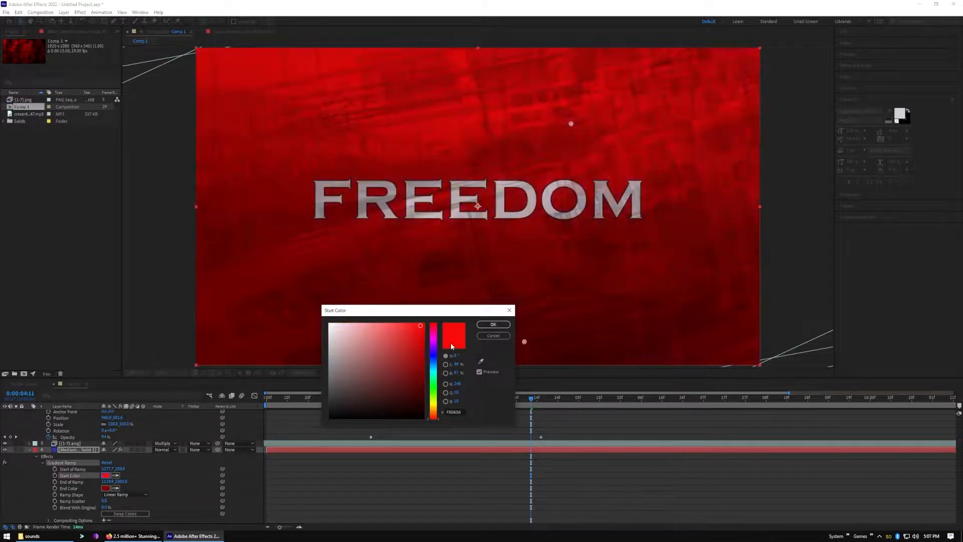
# Set the Gradient Ramp's Start Color to a muted purple (#8452C9)
pyautogui.moveTo(406, 342)
pyautogui.mouseDown()
pyautogui.moveTo(377, 351)
pyautogui.moveTo(387, 345)
pyautogui.mouseUp()
pyautogui.click(432, 350)
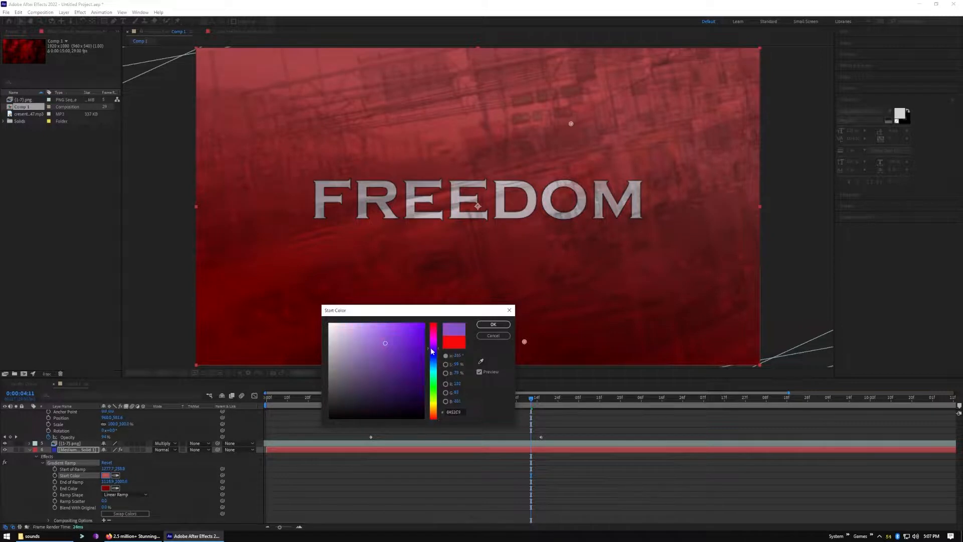
pyautogui.click(493, 324)
# Preview the composition from 0:00:00:00 with the purple-to-red background and return the playhead to the start
pyautogui.moveTo(530, 400); pyautogui.dragTo(246, 421)
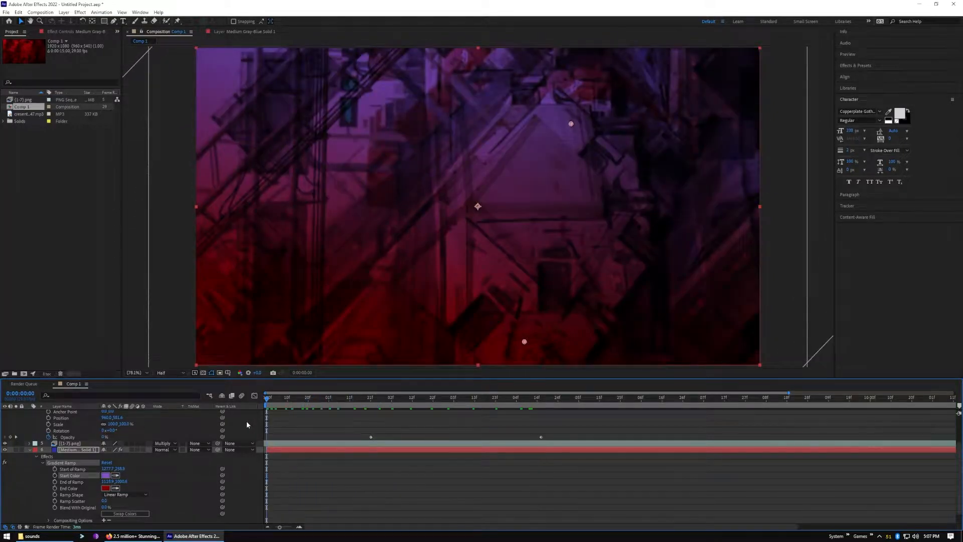
pyautogui.press('space')
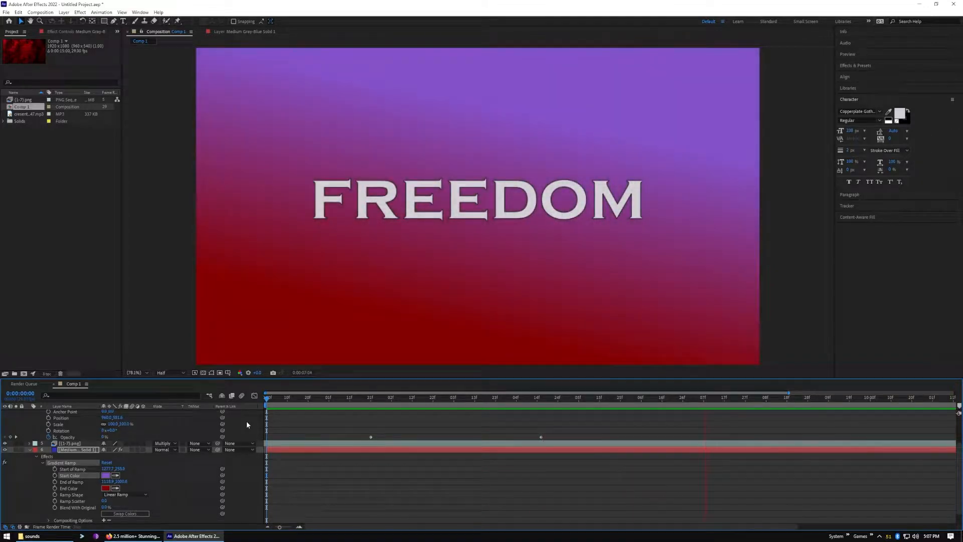
pyautogui.press('space')
pyautogui.moveTo(822, 399); pyautogui.dragTo(260, 414)
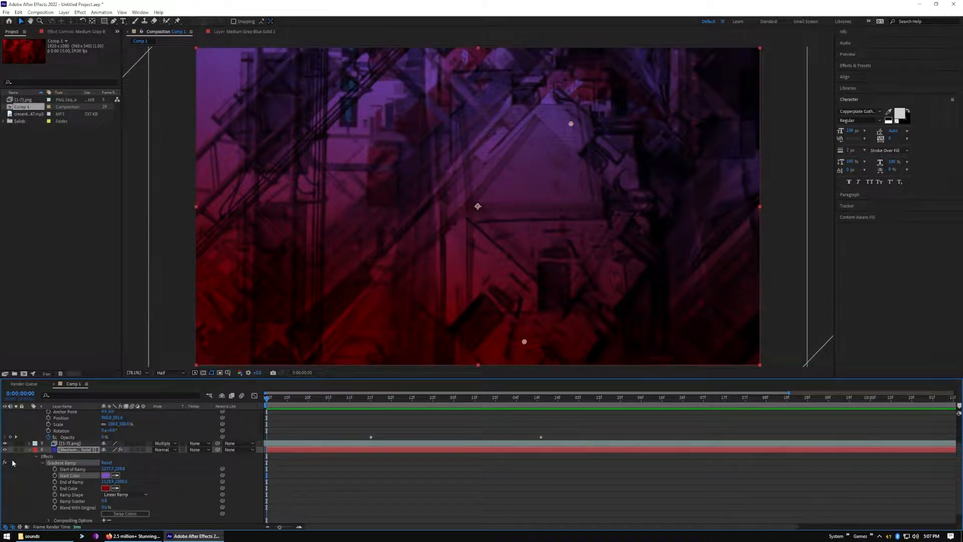
# Hide the three image layers and both Freedom title layers, leaving only the gradient solid showing
pyautogui.scroll(2, 18, 442)
pyautogui.click(5, 413)
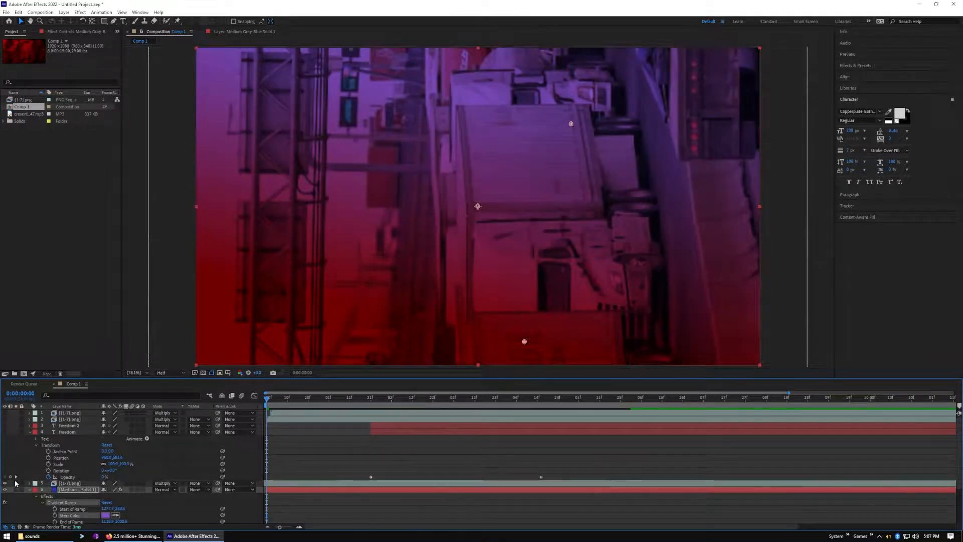
pyautogui.click(5, 483)
# At 0:00:00:00, keyframe End of Ramp with X at about 1073 and Start of Ramp with X at about 1236
pyautogui.scroll(-3, 13, 489)
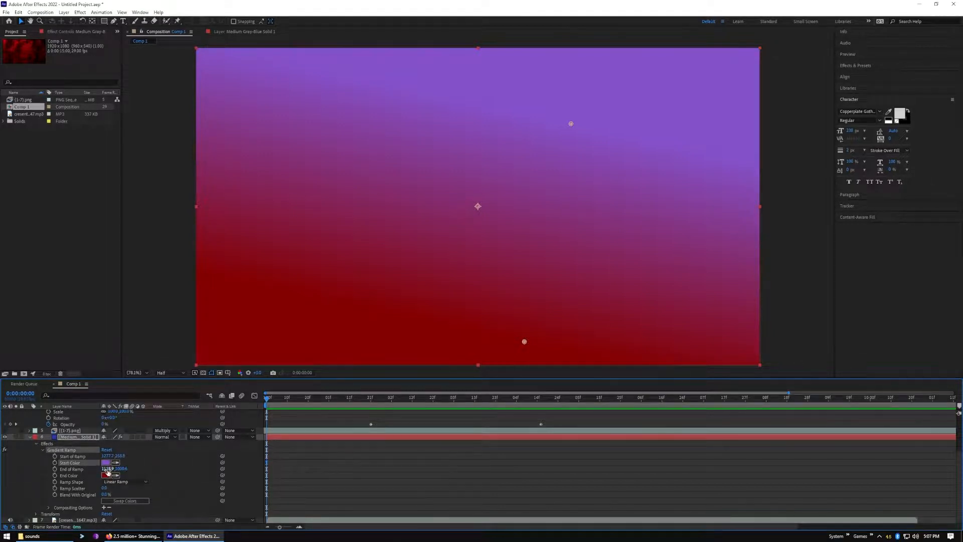
pyautogui.moveTo(107, 471); pyautogui.dragTo(90, 468)
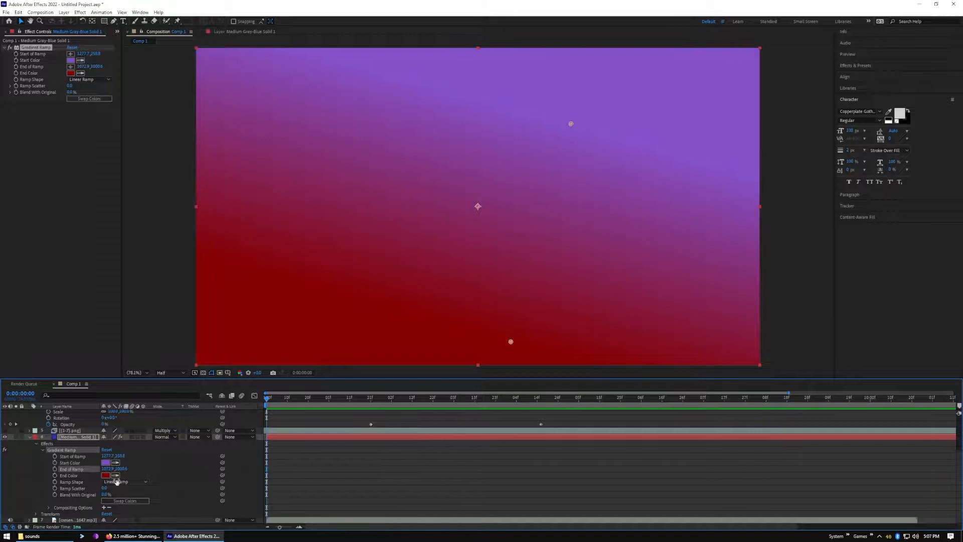
pyautogui.click(54, 469)
pyautogui.moveTo(108, 456); pyautogui.dragTo(99, 456)
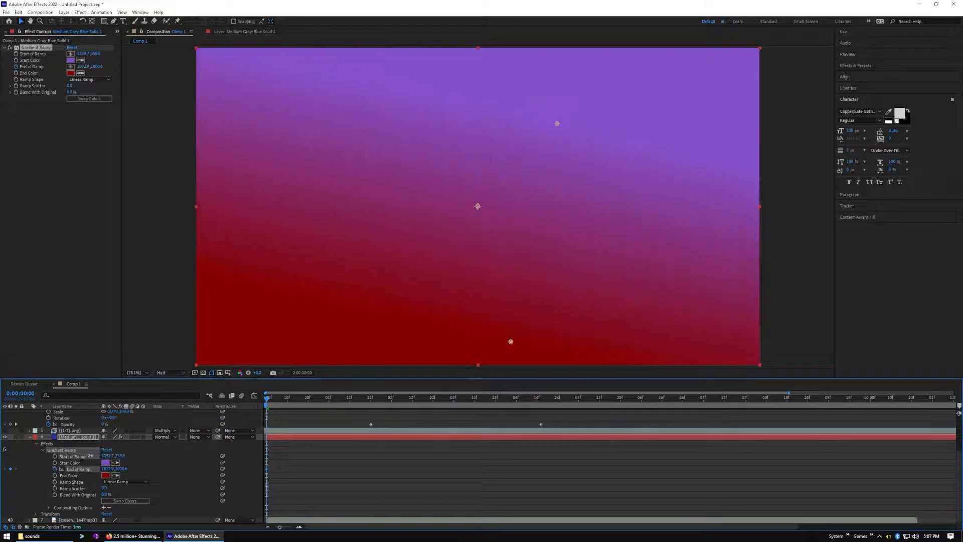
pyautogui.moveTo(93, 456); pyautogui.dragTo(93, 455)
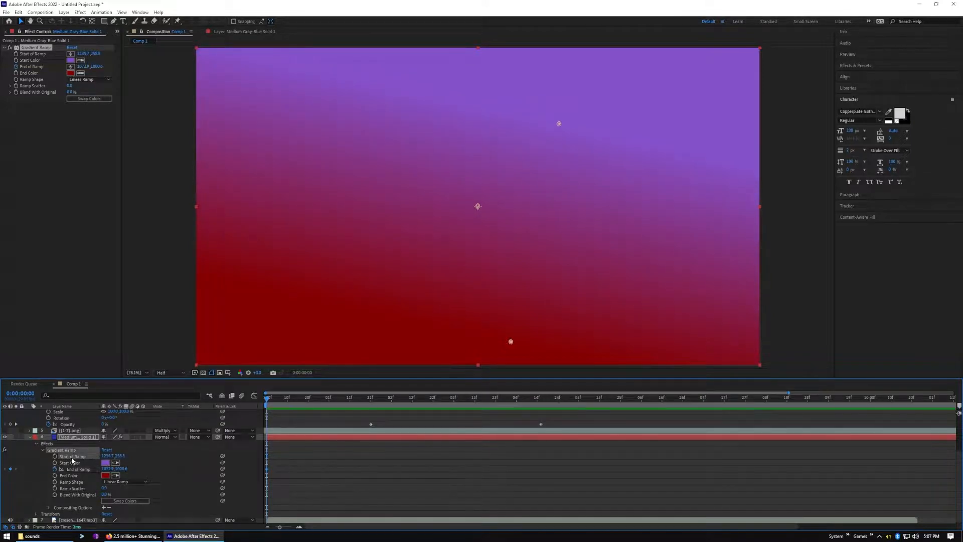
pyautogui.click(55, 457)
# At 0:00:10:22, keyframe Start of Ramp at about 1506, 796 and End of Ramp at about 509, 144
pyautogui.moveTo(268, 400); pyautogui.dragTo(915, 404)
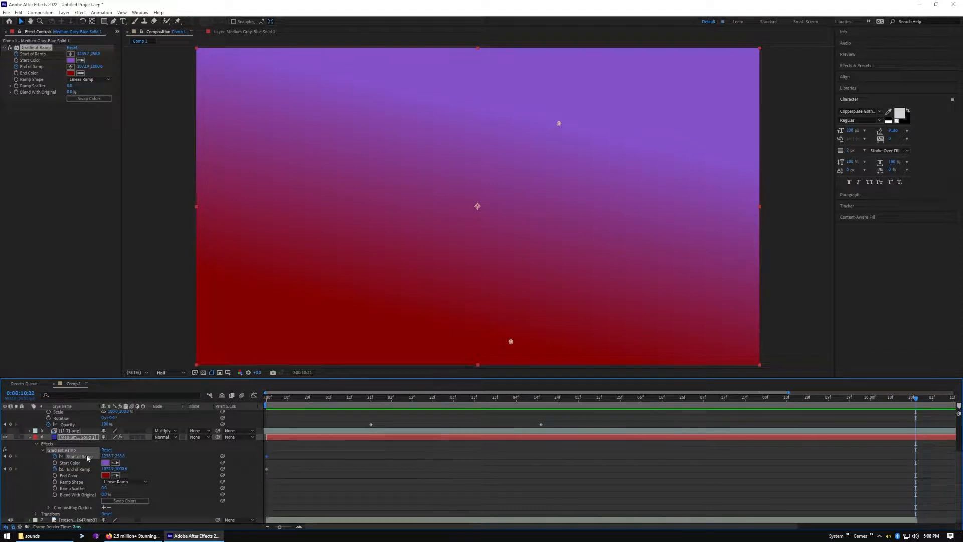
pyautogui.moveTo(119, 456); pyautogui.dragTo(207, 452)
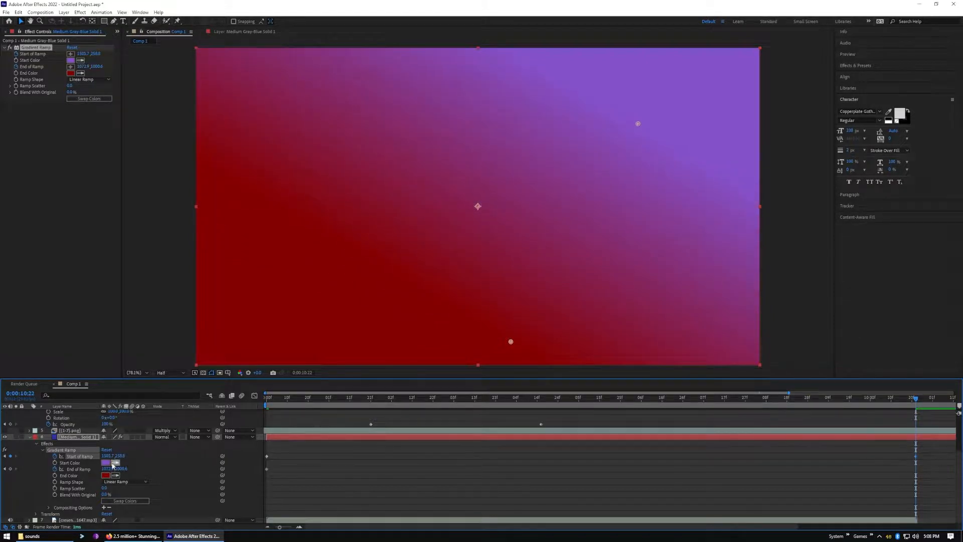
pyautogui.moveTo(120, 456); pyautogui.dragTo(319, 449)
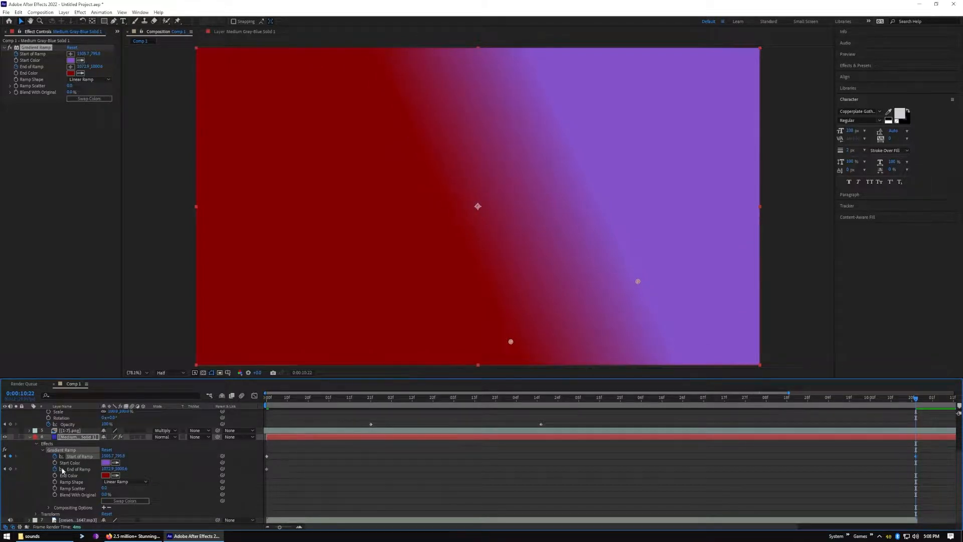
pyautogui.moveTo(108, 469); pyautogui.dragTo(33, 469)
pyautogui.moveTo(119, 470); pyautogui.dragTo(0, 469)
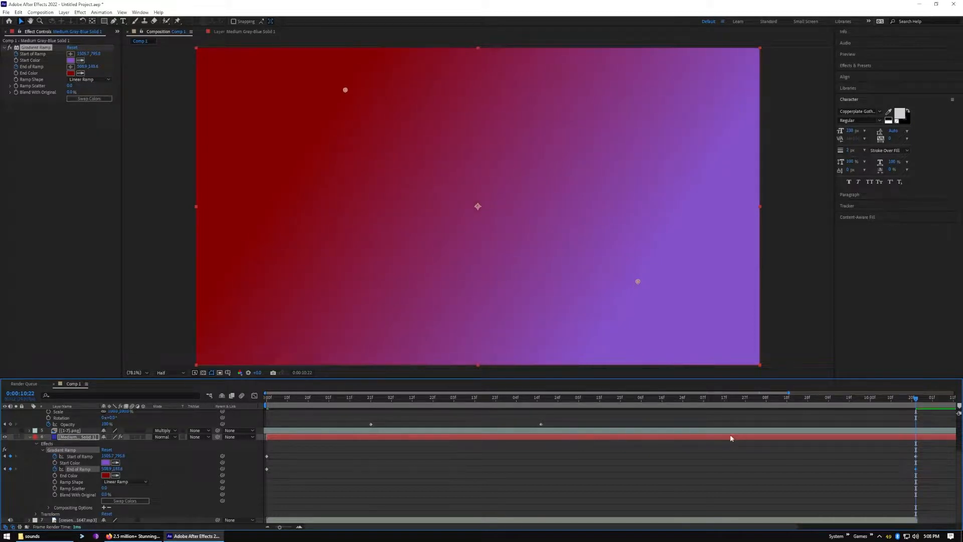
# Preview the animated gradient on its own from 0:00:00:00
pyautogui.moveTo(917, 400); pyautogui.dragTo(209, 462)
pyautogui.press('space')
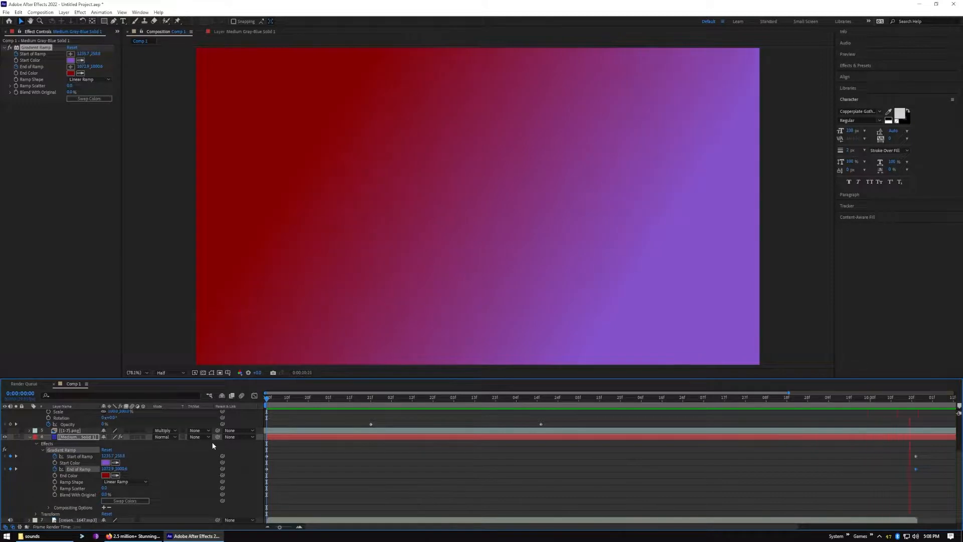
pyautogui.press('space')
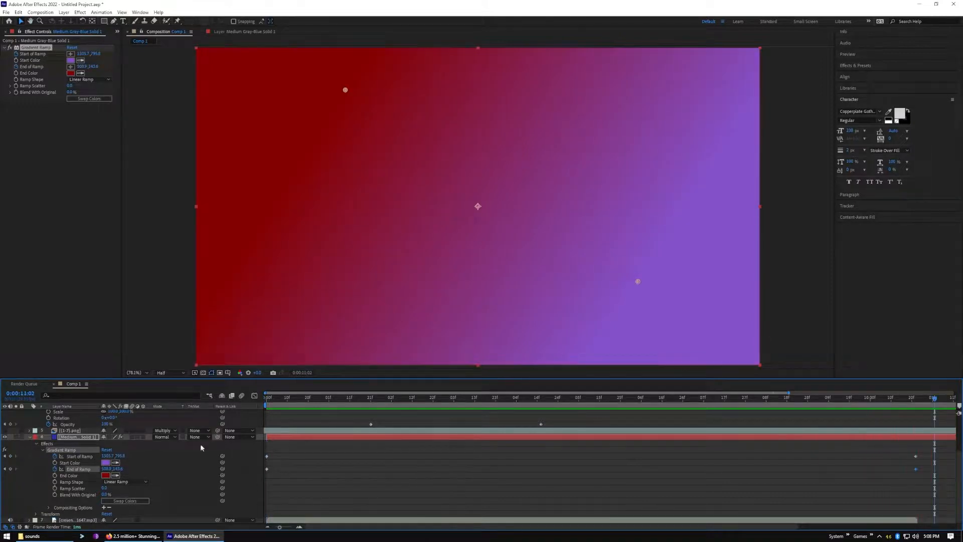
# Collapse the solid's and title's properties and show both Freedom layers and the two uppermost image layers again
pyautogui.click(29, 438)
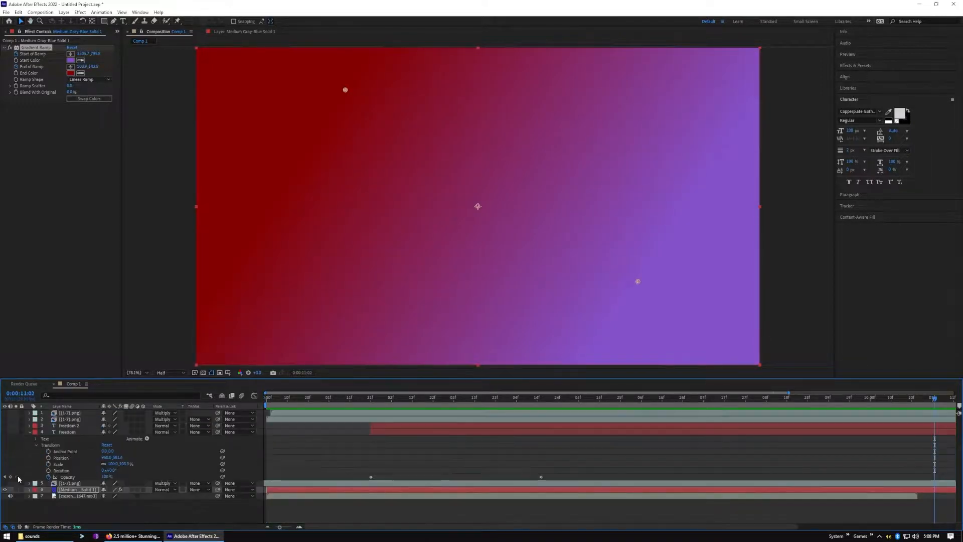
pyautogui.click(16, 434)
pyautogui.click(5, 432)
pyautogui.moveTo(5, 426); pyautogui.dragTo(5, 412)
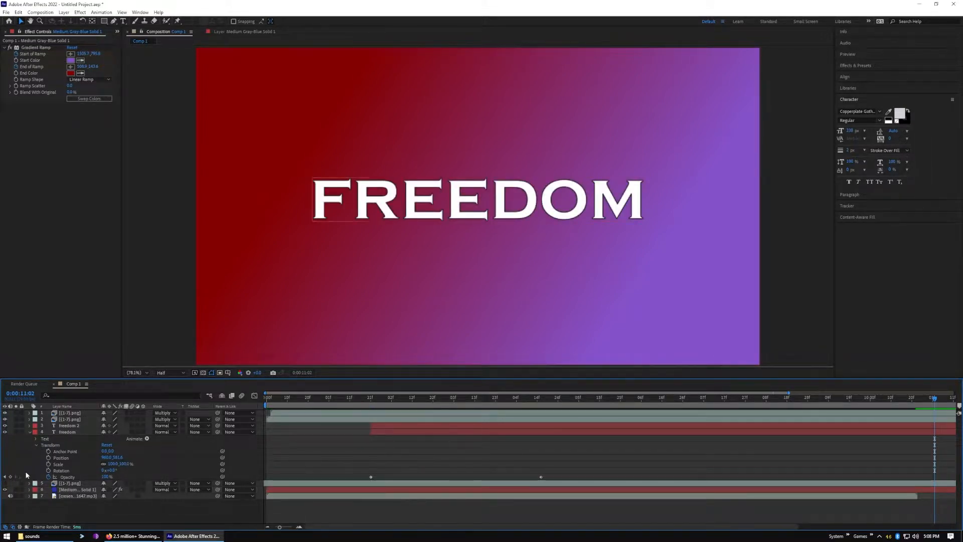
pyautogui.click(29, 432)
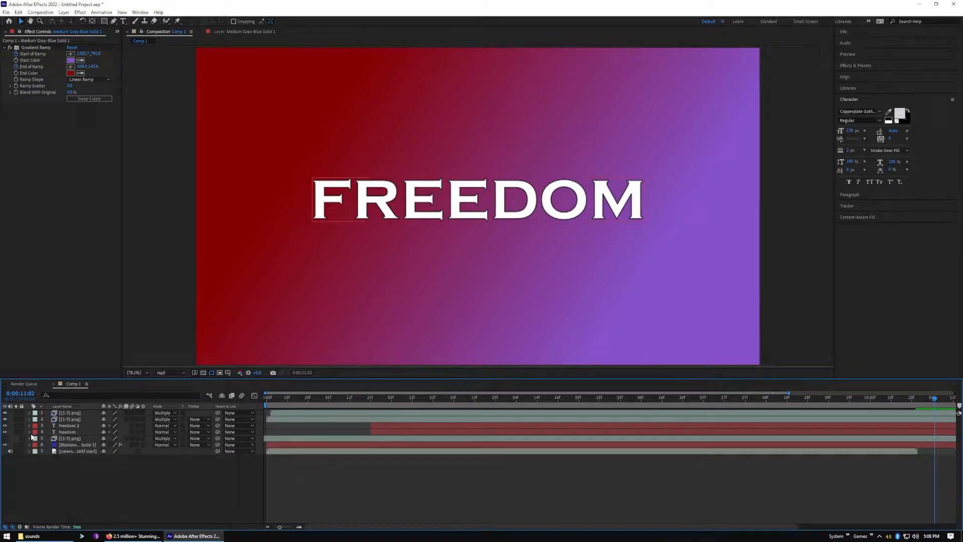
# Preview the title and images over the animated gradient from 0:00:00:00
pyautogui.moveTo(287, 400); pyautogui.dragTo(218, 414)
pyautogui.press('space')
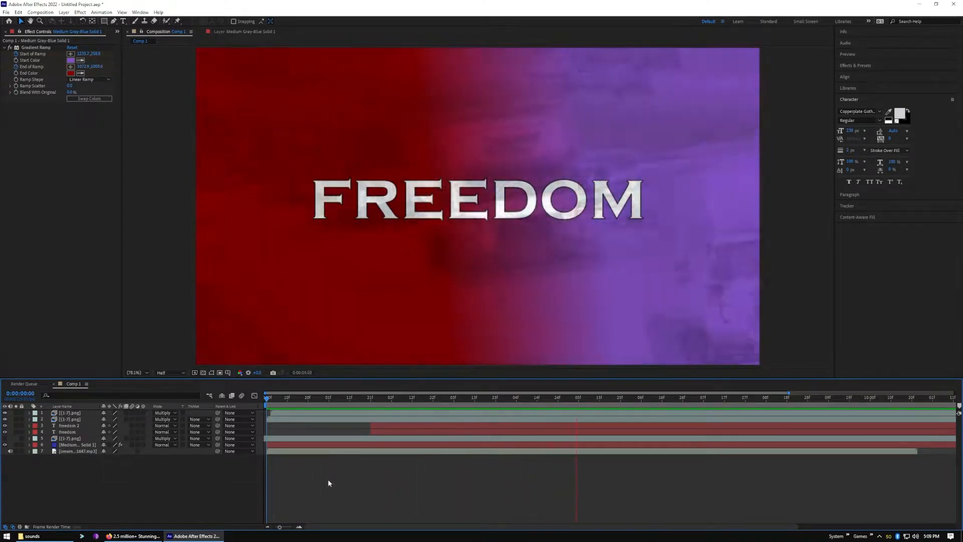
pyautogui.press('space')
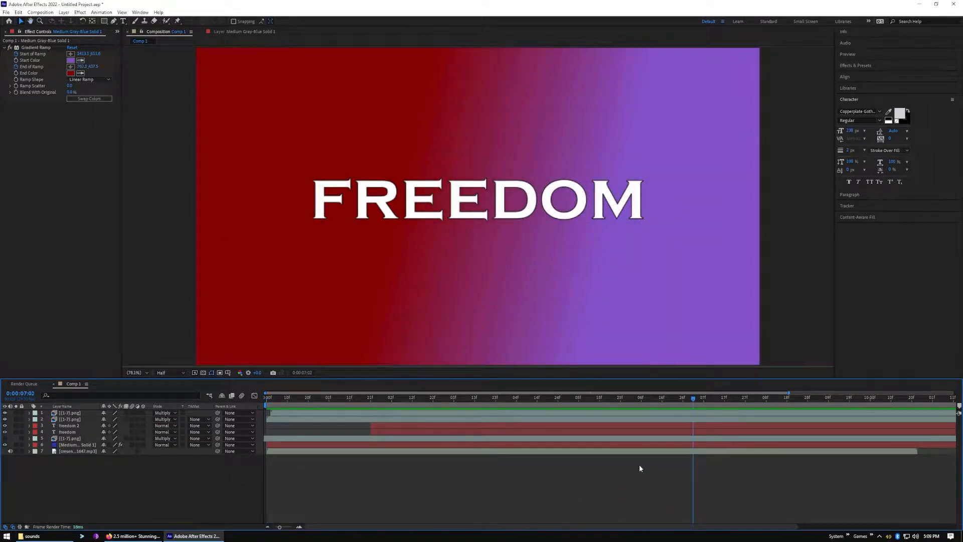
# Change the Gradient Ramp keyframes at 0:00:10:22 to Start of Ramp about 567, 912 and End of Ramp about 714, 114
pyautogui.click(29, 445)
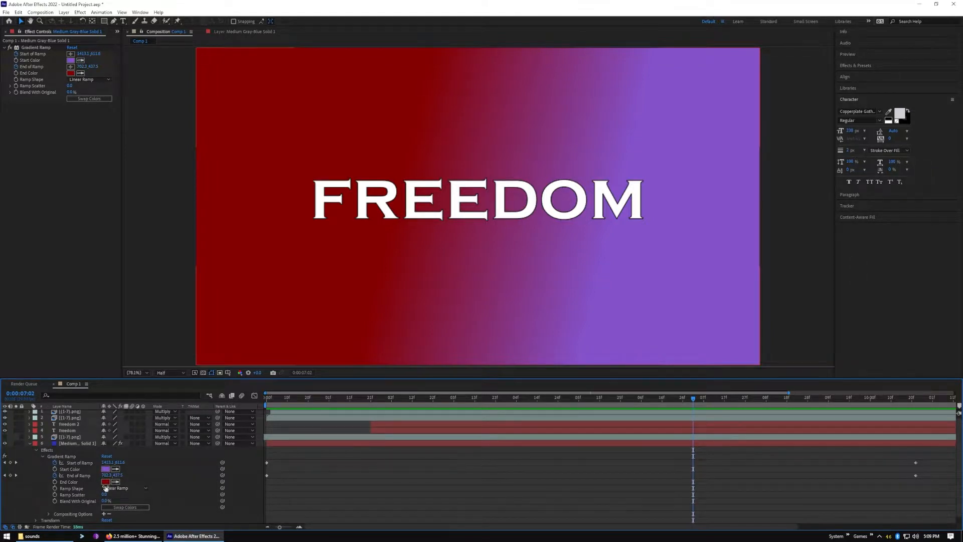
pyautogui.moveTo(693, 399); pyautogui.dragTo(879, 398)
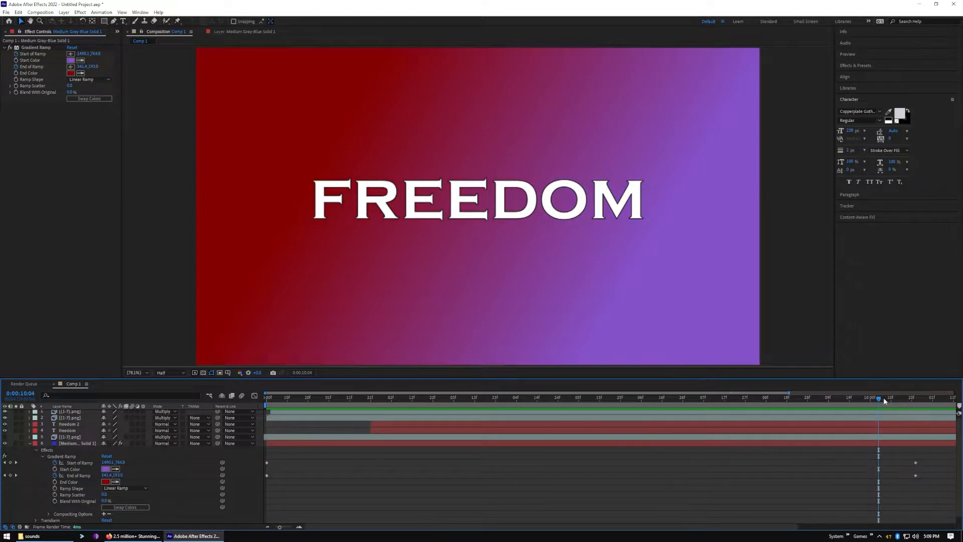
pyautogui.moveTo(882, 400); pyautogui.dragTo(916, 406)
pyautogui.moveTo(916, 407); pyautogui.dragTo(919, 408)
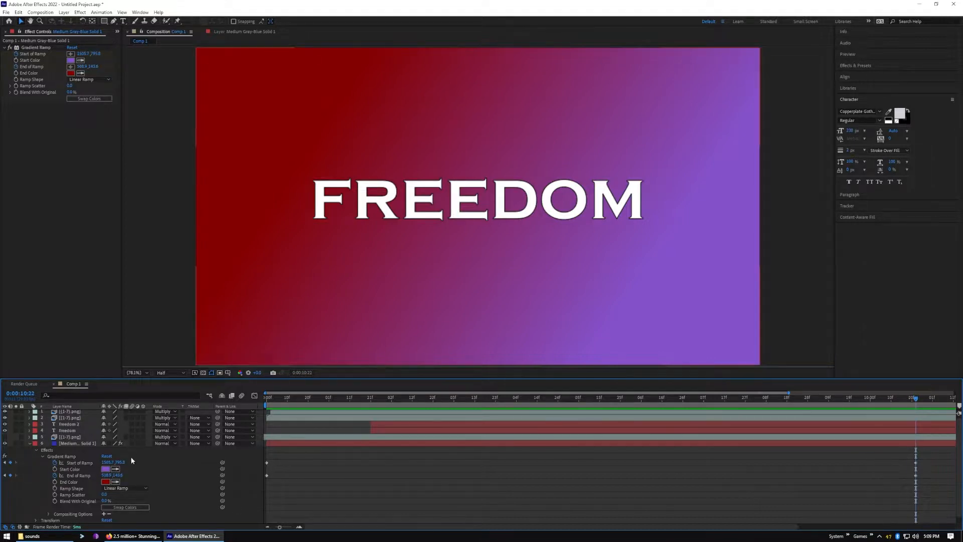
pyautogui.click(78, 443)
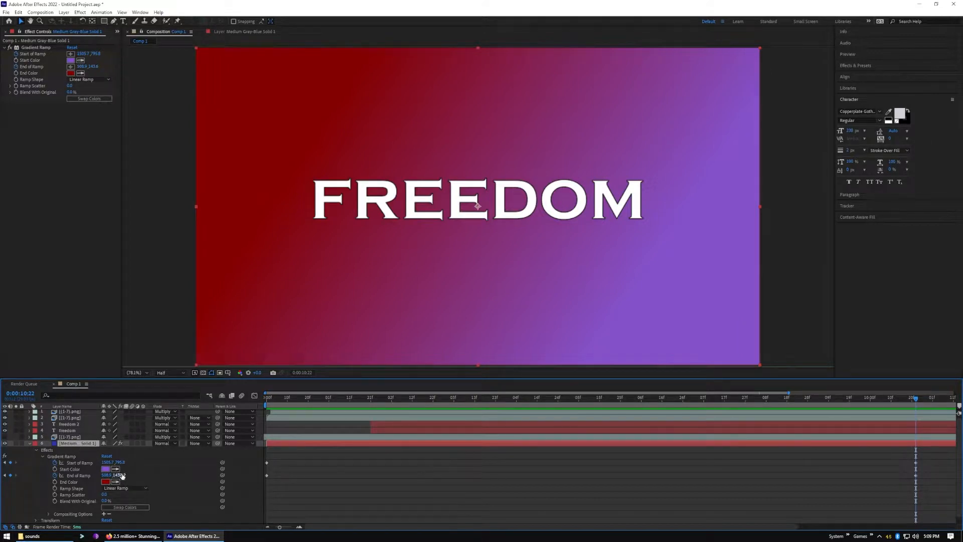
pyautogui.moveTo(120, 462)
pyautogui.mouseDown()
pyautogui.moveTo(136, 463)
pyautogui.moveTo(120, 479)
pyautogui.mouseUp()
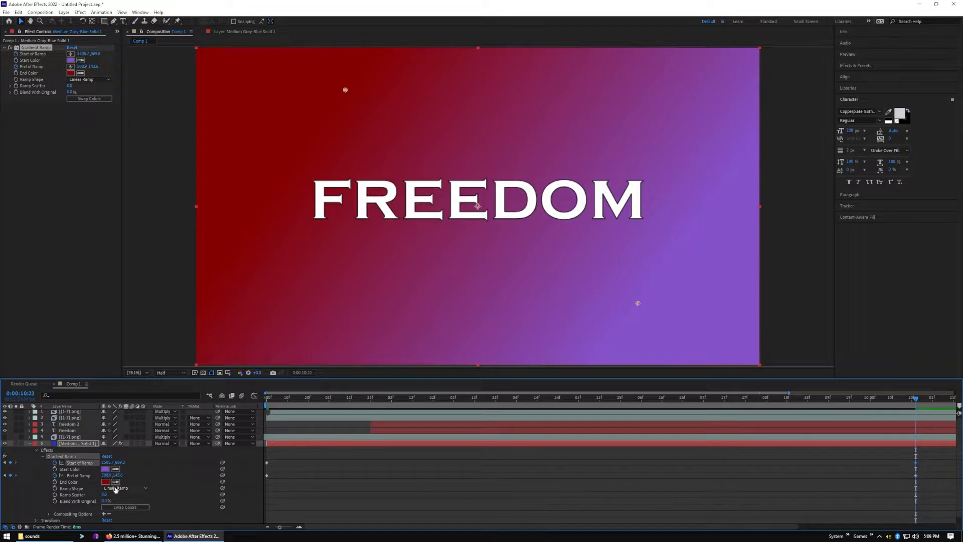
pyautogui.moveTo(118, 462); pyautogui.dragTo(55, 463)
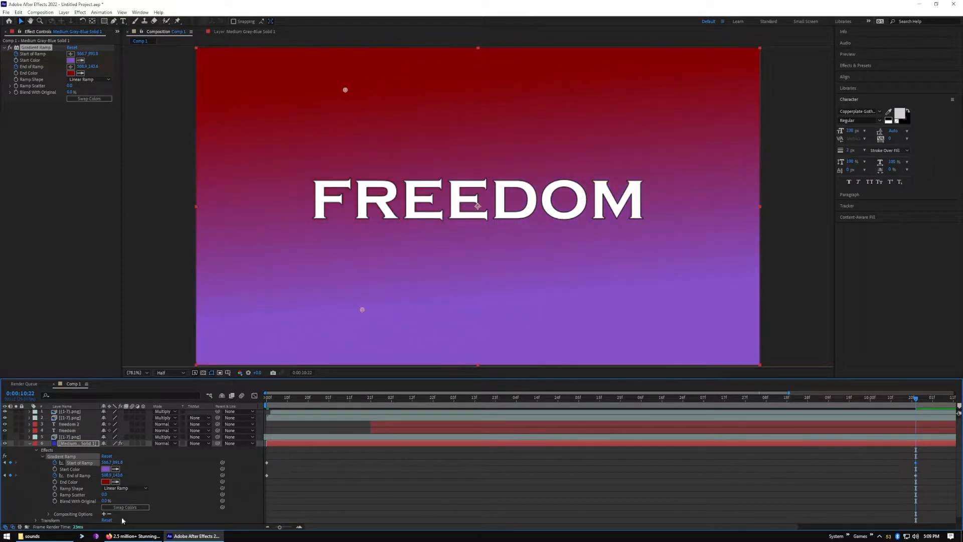
pyautogui.moveTo(118, 462); pyautogui.dragTo(178, 474)
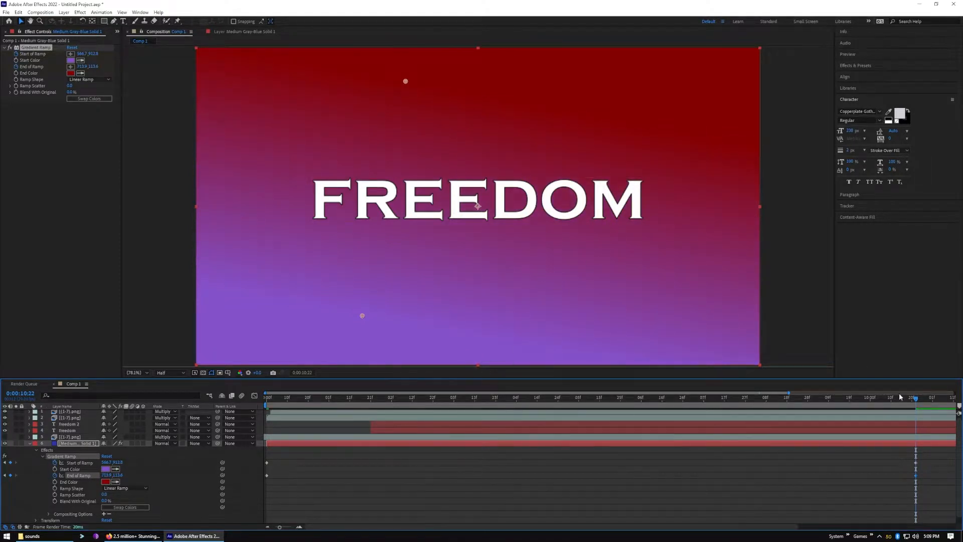
# Preview the revised gradient motion and examine its ending keyframes around 0:00:10:23 at close timeline range
pyautogui.press('space')
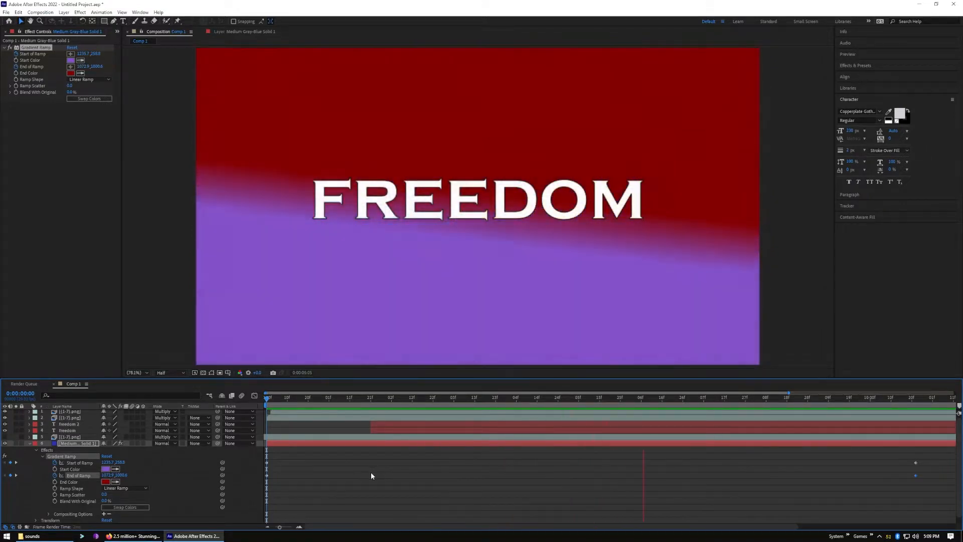
pyautogui.press('space')
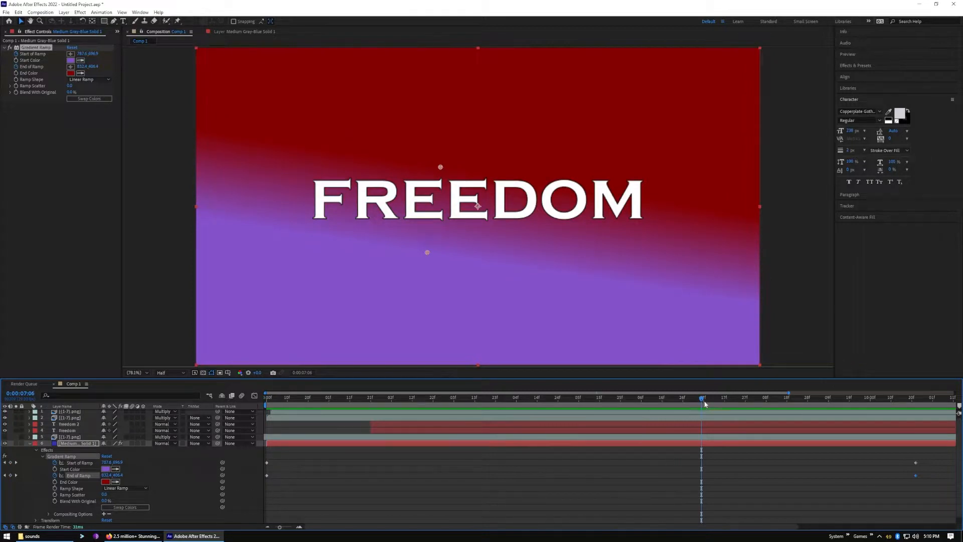
pyautogui.moveTo(715, 403); pyautogui.dragTo(919, 399)
pyautogui.click(300, 528)
pyautogui.click(301, 528)
pyautogui.click(300, 528)
pyautogui.click(300, 528)
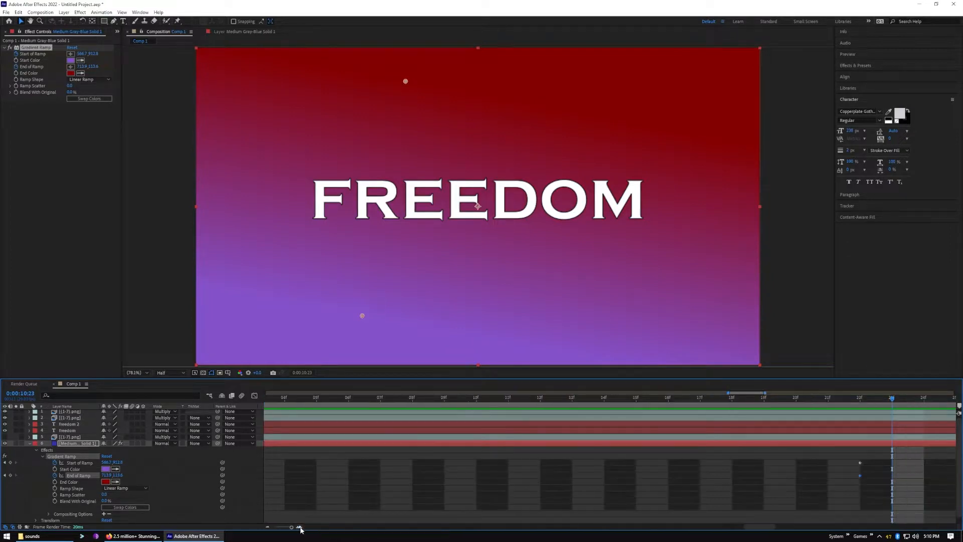
pyautogui.moveTo(762, 527); pyautogui.dragTo(737, 495)
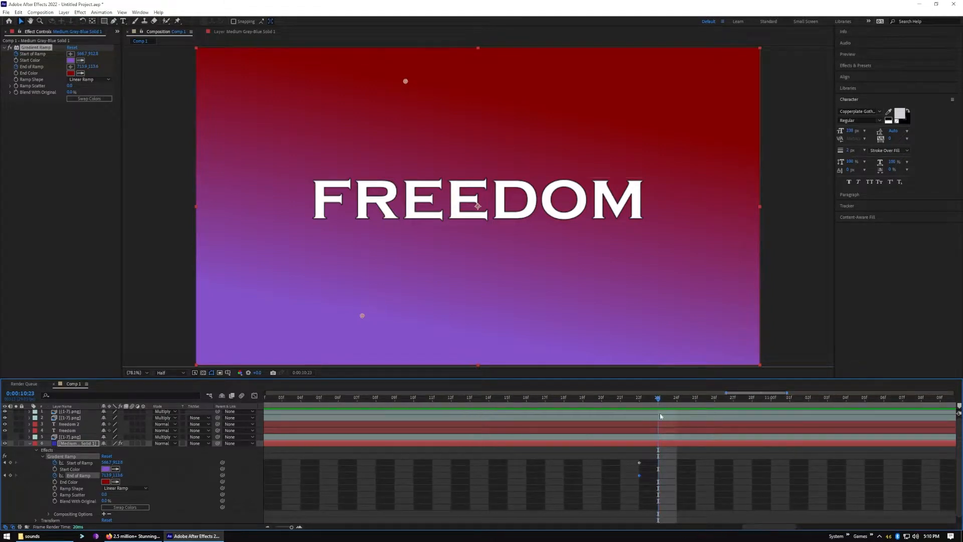
# Scrub back through the gradient animation, park the playhead at 0:00:02:15 and show the composition's full duration in the timeline
pyautogui.moveTo(658, 400); pyautogui.dragTo(336, 417)
pyautogui.click(268, 527)
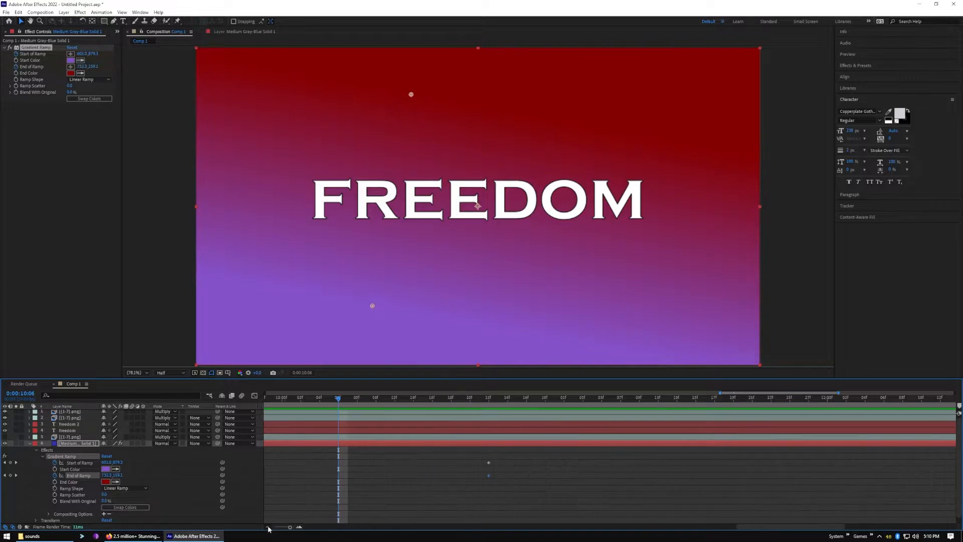
pyautogui.click(268, 527)
pyautogui.click(267, 527)
pyautogui.click(266, 527)
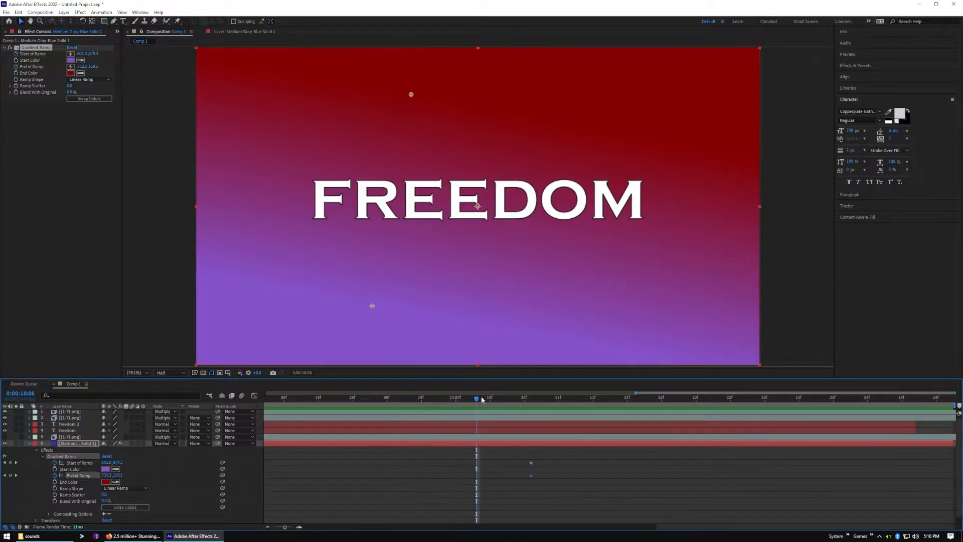
pyautogui.moveTo(477, 401); pyautogui.dragTo(87, 449)
pyautogui.moveTo(221, 449); pyautogui.dragTo(518, 424)
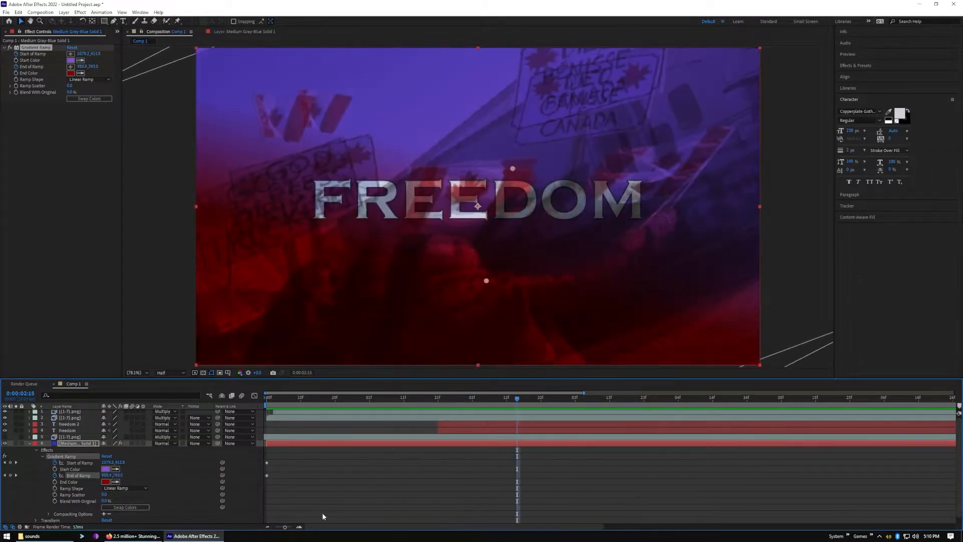
pyautogui.click(267, 528)
pyautogui.click(268, 527)
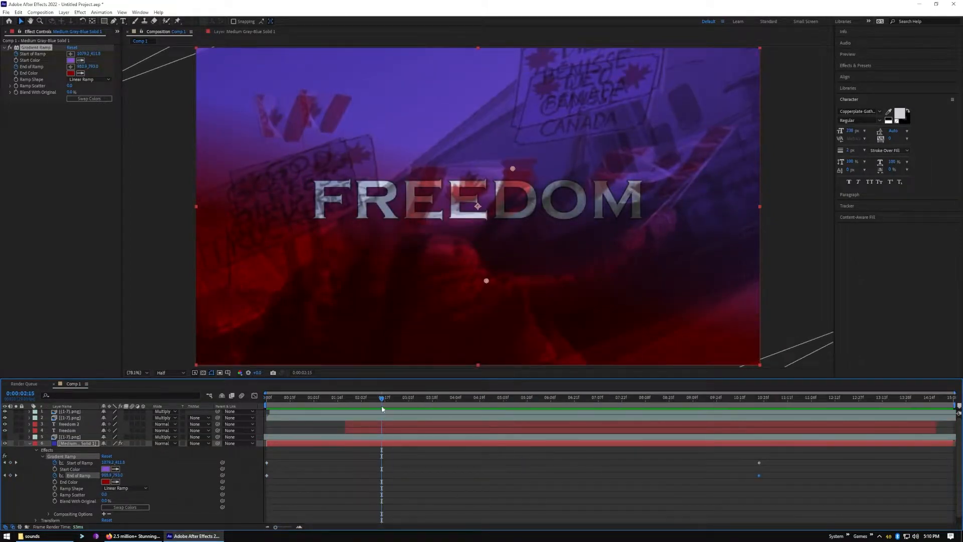
# Delete the Start of Ramp and End of Ramp keyframes at 0:00:10:22 on the gradient solid
pyautogui.moveTo(383, 400); pyautogui.dragTo(553, 406)
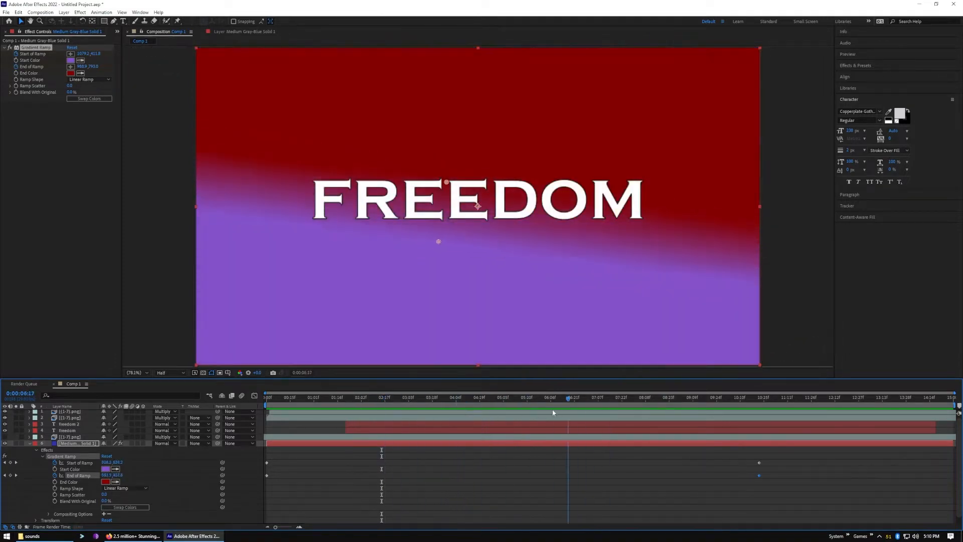
pyautogui.moveTo(746, 455); pyautogui.dragTo(789, 484)
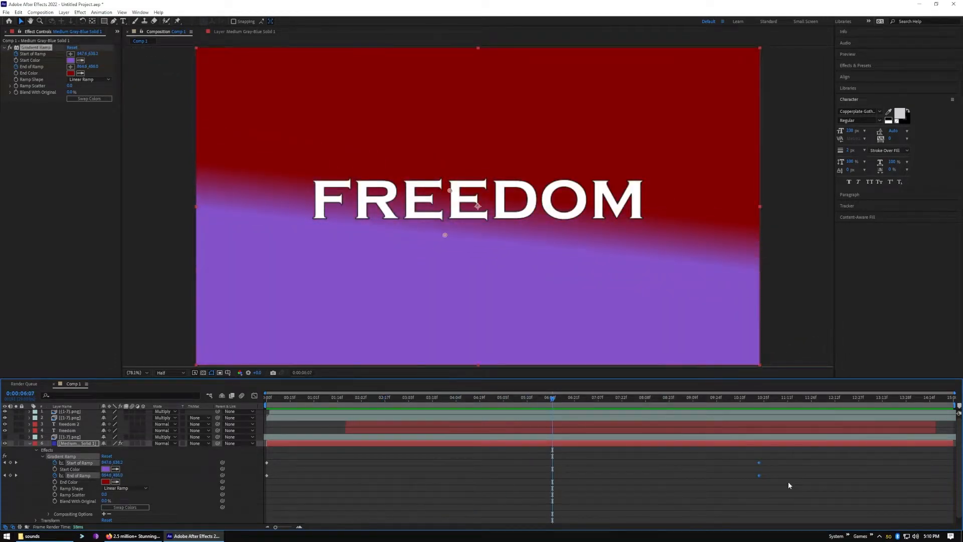
pyautogui.press('Delete')
# At 0:00:05:04, keyframe the Gradient Ramp with Start of Ramp about 1436, 618 and End of Ramp about 255, 884
pyautogui.moveTo(554, 399); pyautogui.dragTo(500, 440)
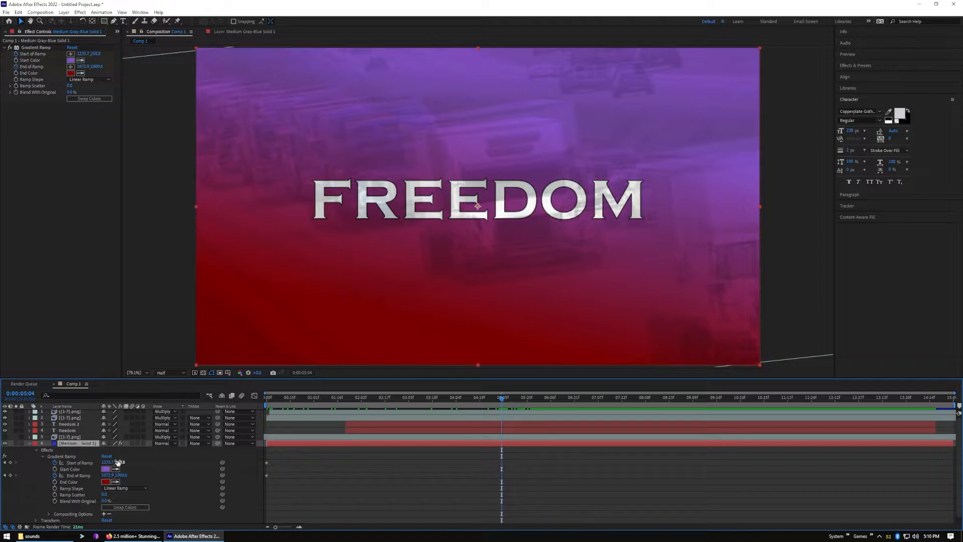
pyautogui.moveTo(120, 464); pyautogui.dragTo(250, 461)
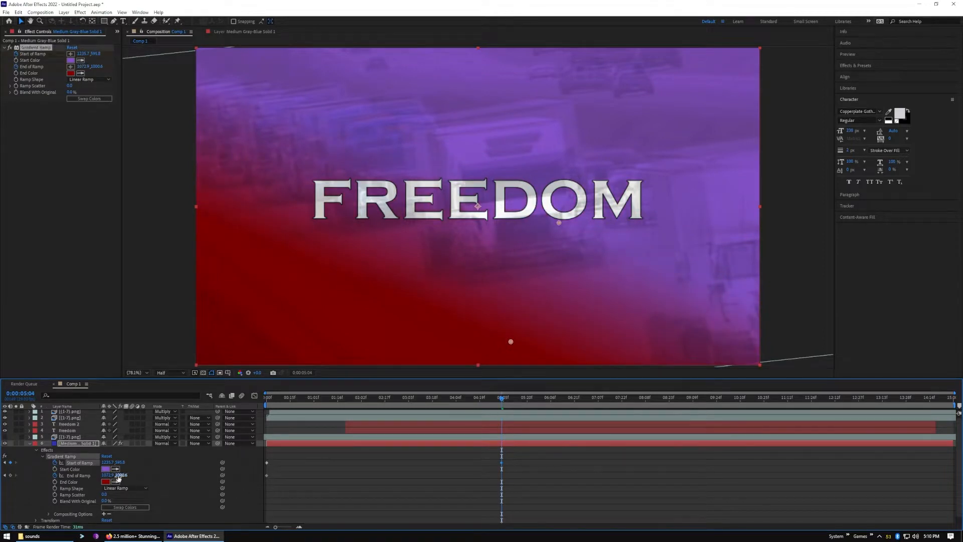
pyautogui.moveTo(107, 475); pyautogui.dragTo(1, 480)
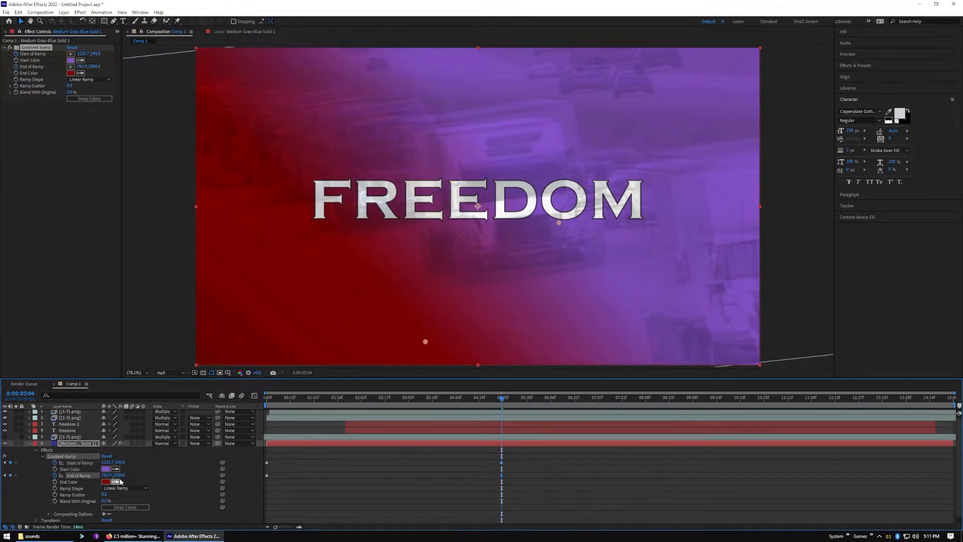
pyautogui.moveTo(118, 476); pyautogui.dragTo(91, 477)
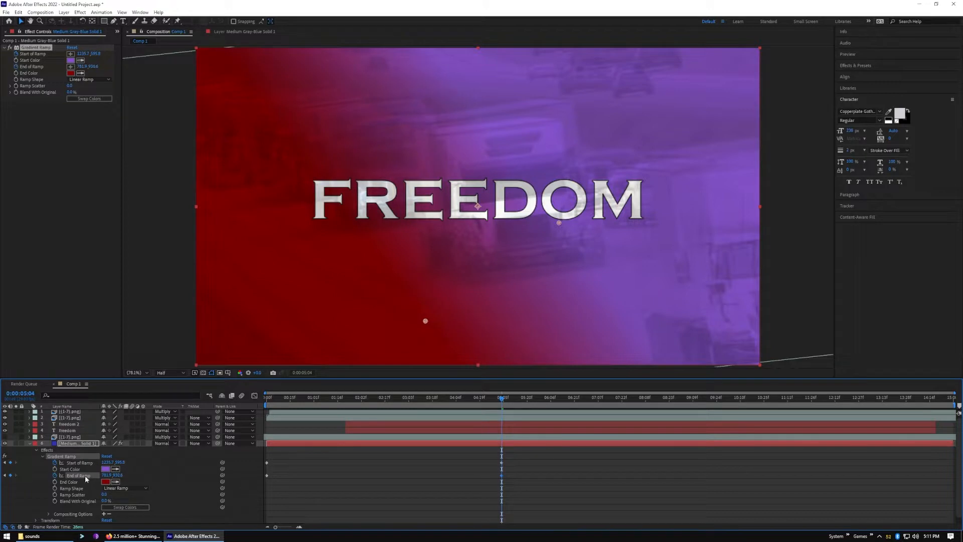
pyautogui.moveTo(43, 481); pyautogui.dragTo(0, 482)
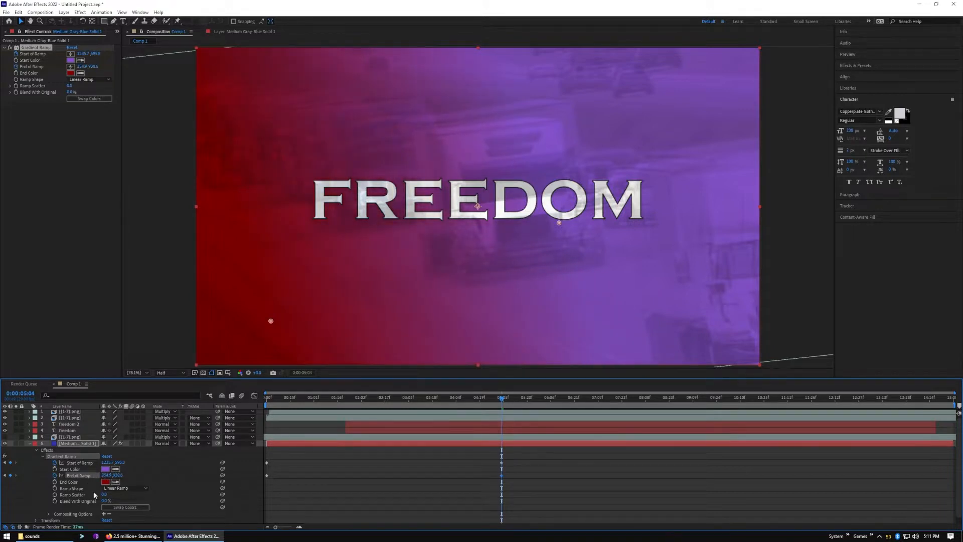
pyautogui.moveTo(117, 475); pyautogui.dragTo(182, 463)
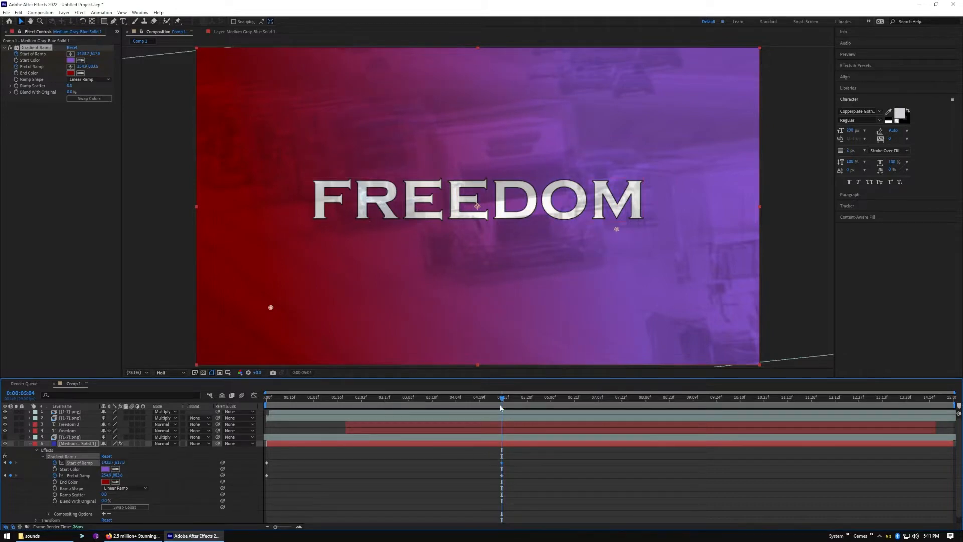
# Preview the shortened gradient animation with the title and images twice from 0:00:00:00
pyautogui.moveTo(503, 400); pyautogui.dragTo(242, 436)
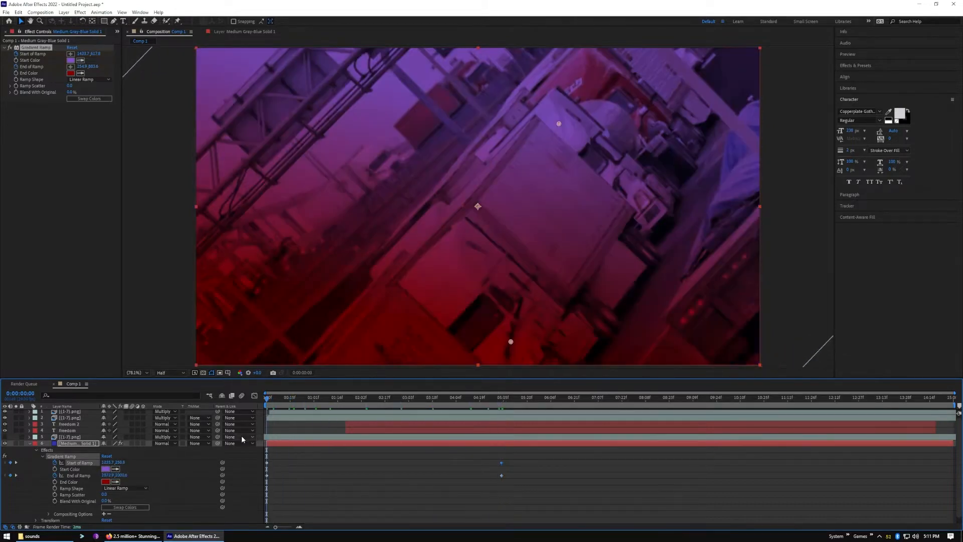
pyautogui.press('space')
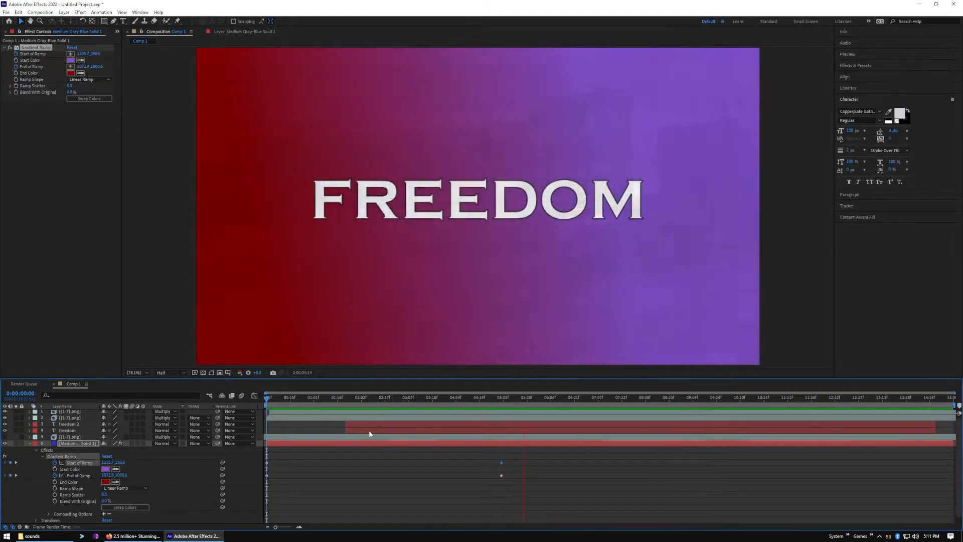
pyautogui.press('space')
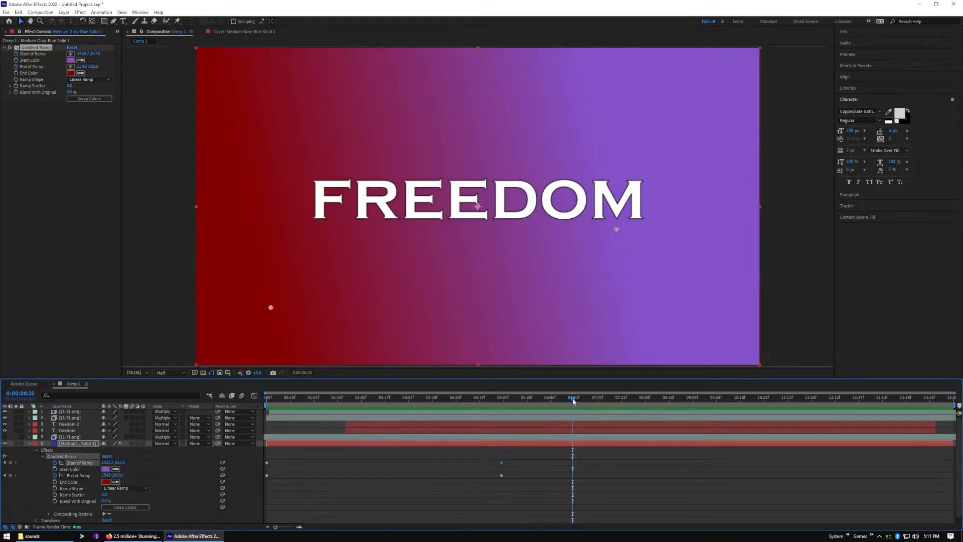
pyautogui.press('Home')
pyautogui.press('space')
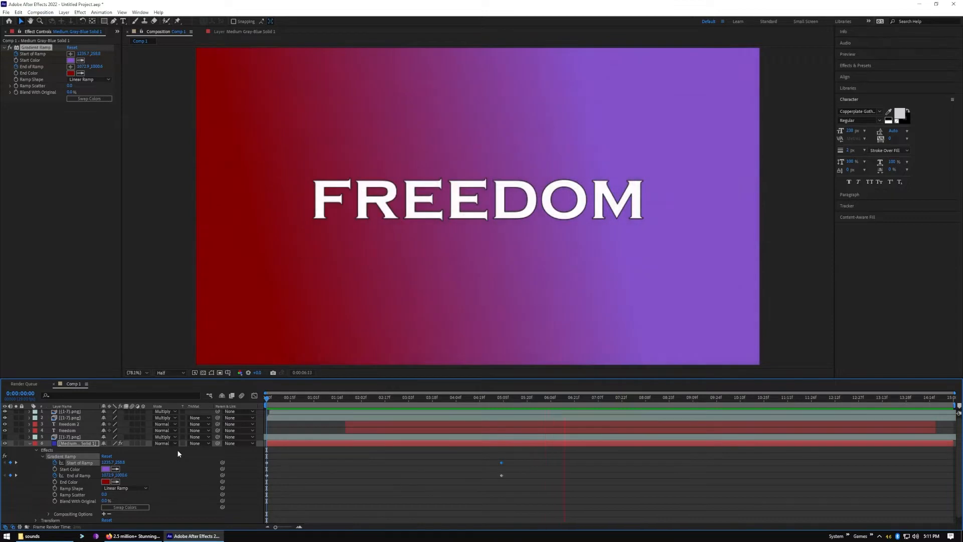
pyautogui.press('space')
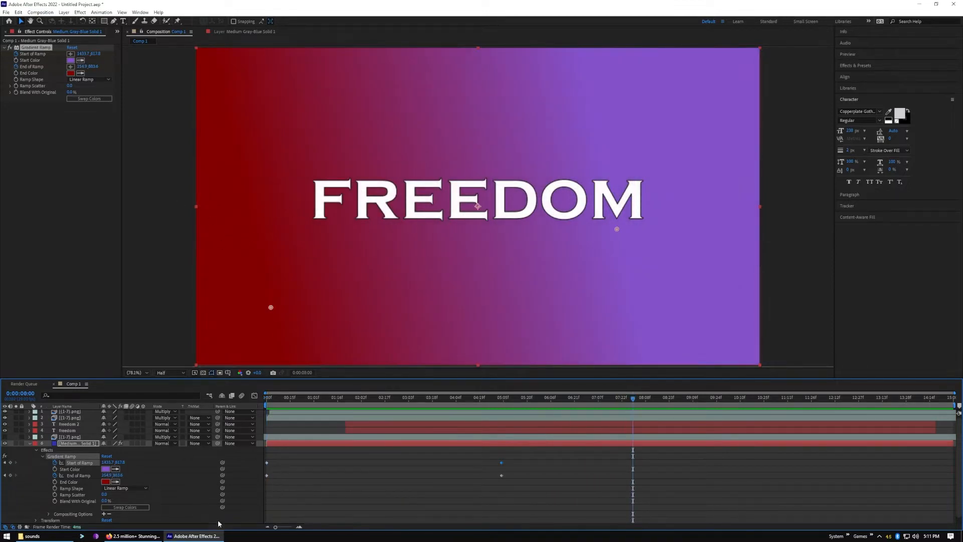
# Switch to Pixabay in the browser, open its stock photos and search for "canada"
pyautogui.click(129, 537)
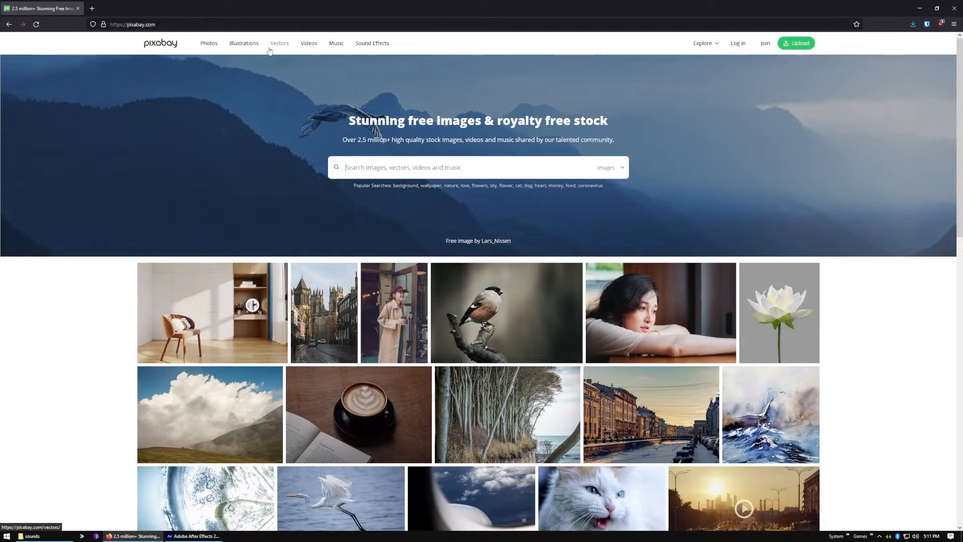
pyautogui.click(223, 50)
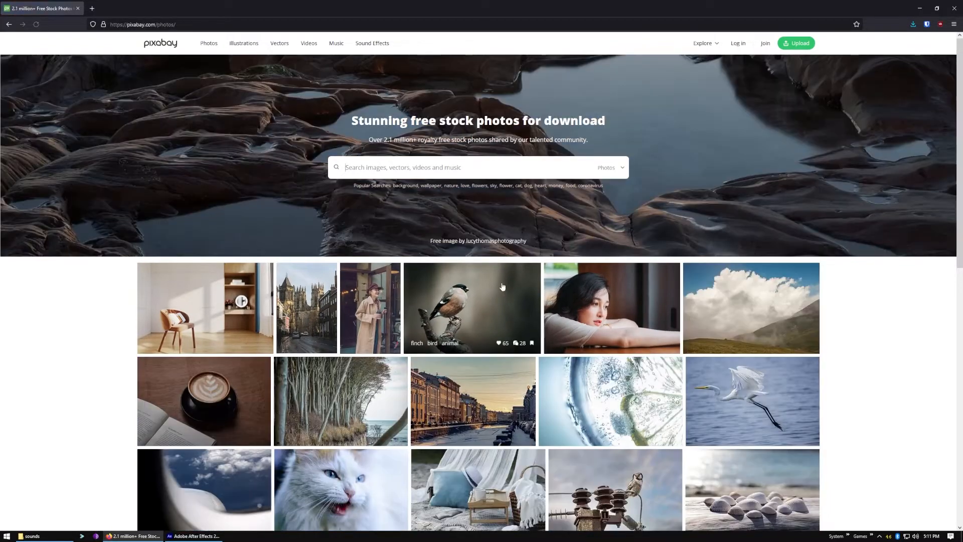
pyautogui.click(441, 168)
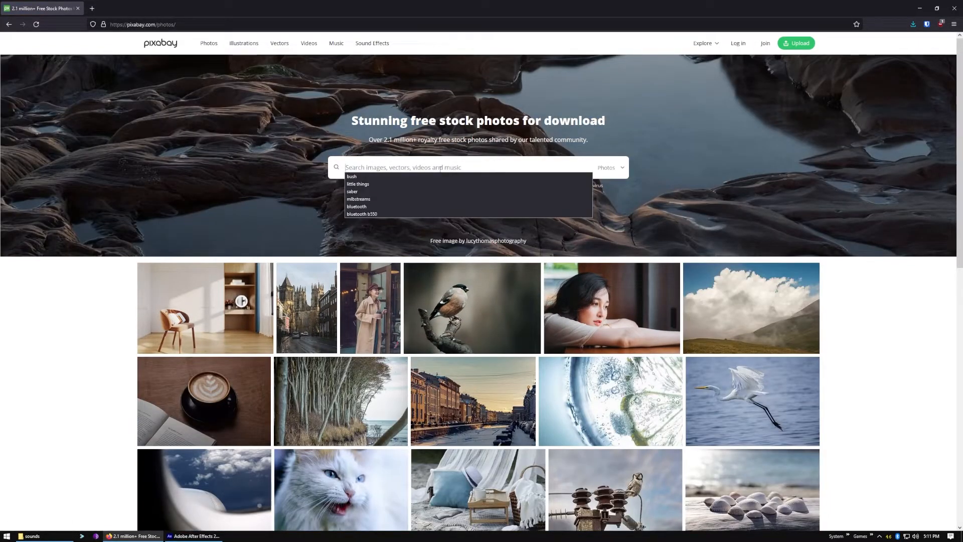
pyautogui.write('canada')
pyautogui.press('Return')
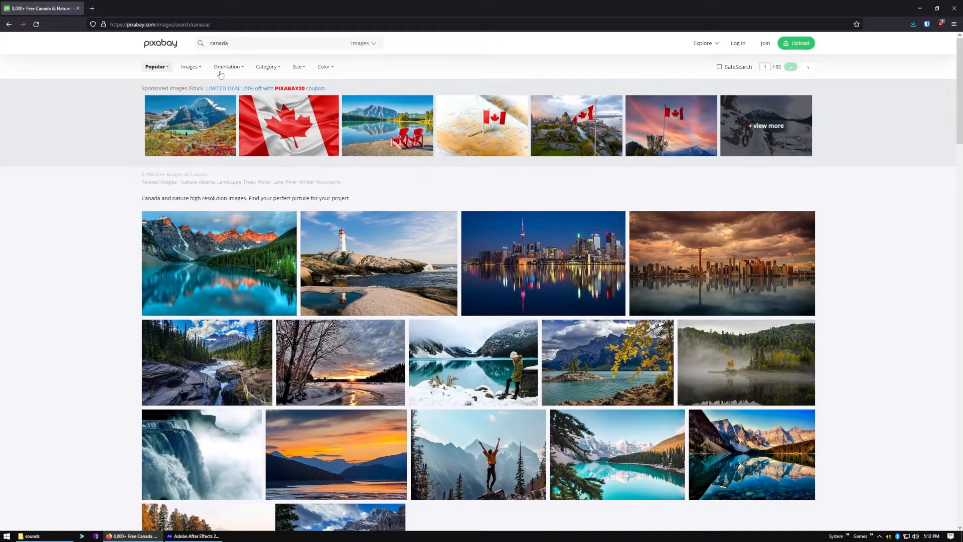
# Return from the canada results to the stock photos start page and clear the search term
pyautogui.doubleClick(219, 43)
pyautogui.write('ca')
pyautogui.press('BackSpace')
pyautogui.press('BackSpace')
pyautogui.hotkey('alt', 'Left')
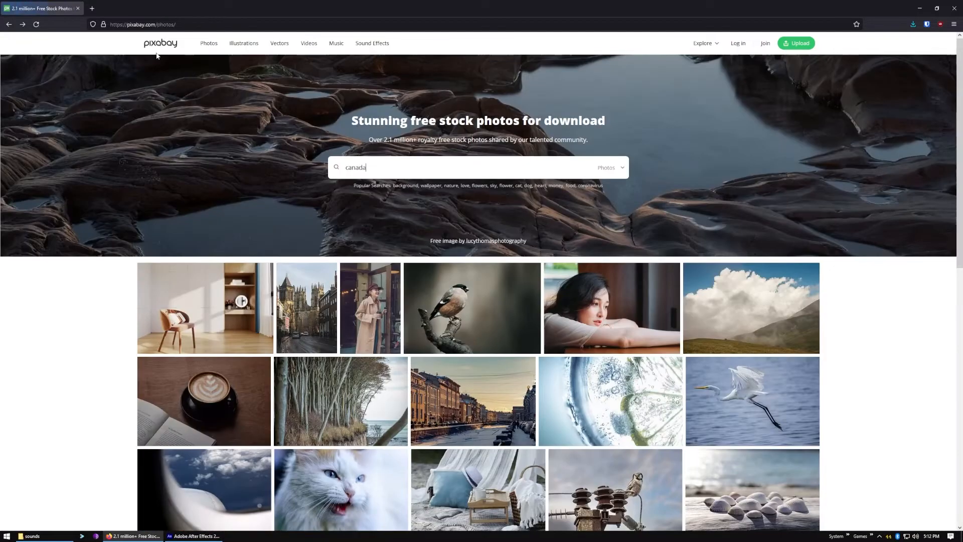
pyautogui.doubleClick(402, 163)
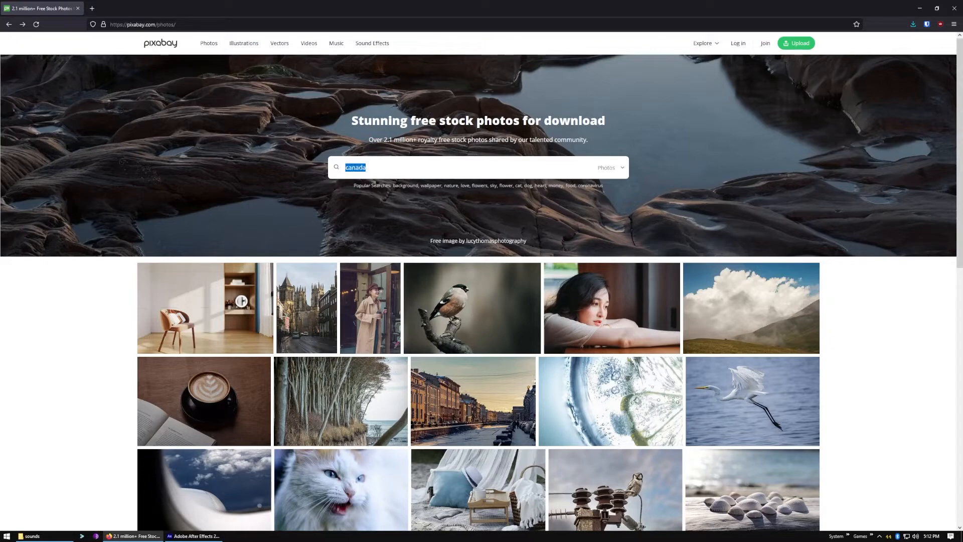
pyautogui.press('BackSpace')
pyautogui.press('Escape')
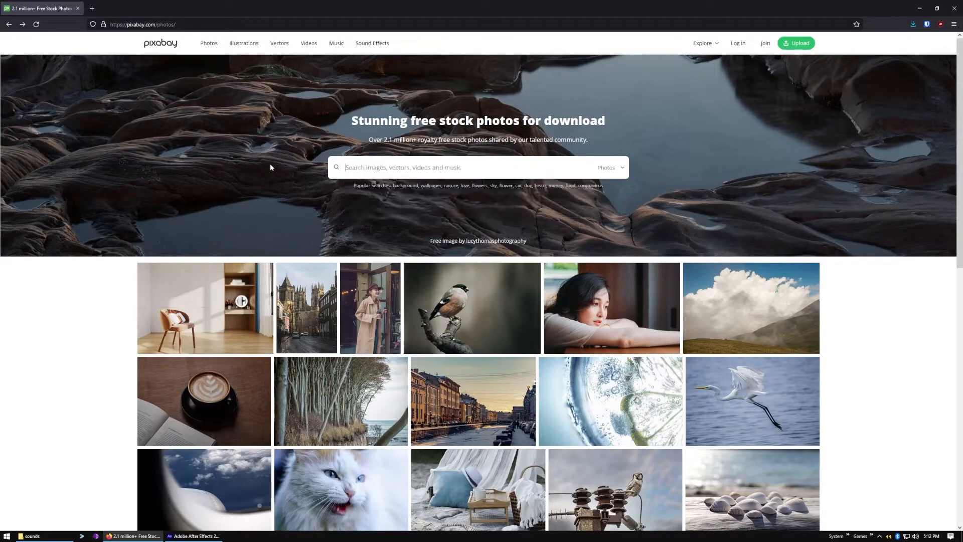
# Open Pixabay's sound effects library and listen to Bass Drop.mp3 and Vibraphone Transition Music Cue
pyautogui.click(377, 46)
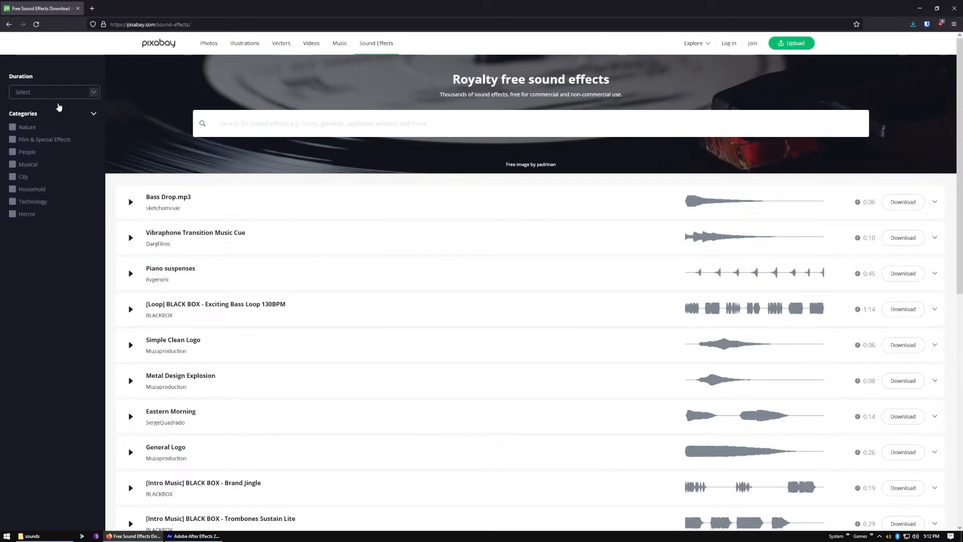
pyautogui.click(130, 202)
pyautogui.click(131, 237)
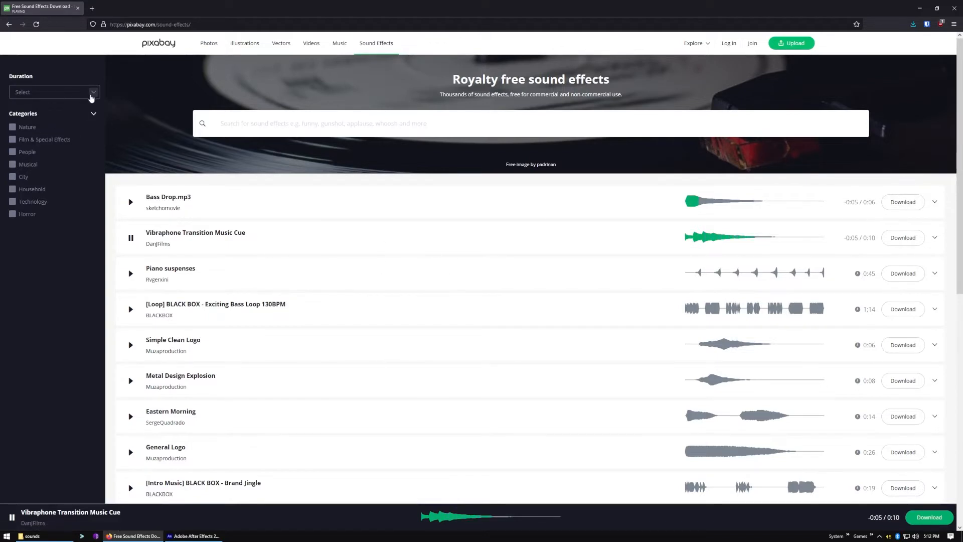
# Filter the sound effects to 0 - 30 secs and listen to Simple Clean Logo, then switch back to After Effects
pyautogui.click(91, 94)
pyautogui.click(31, 106)
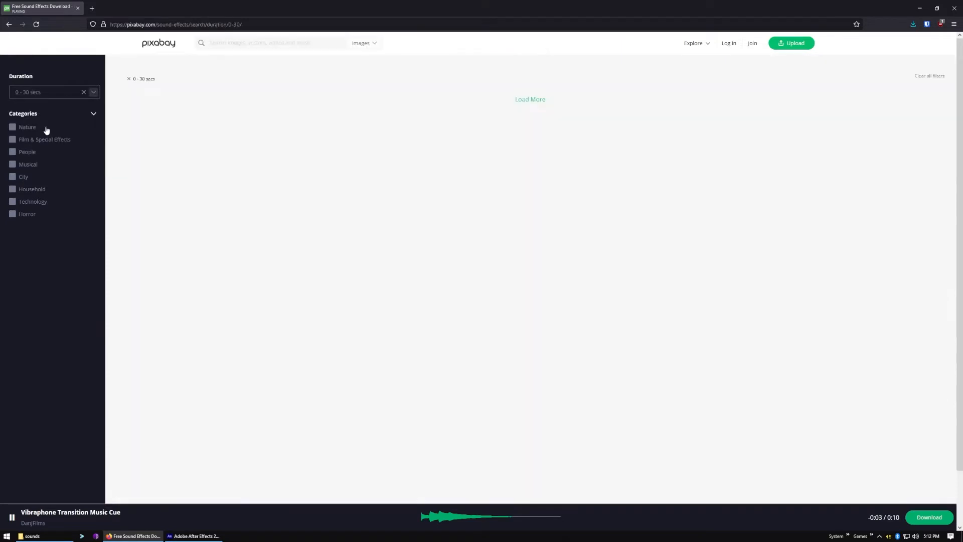
pyautogui.click(131, 202)
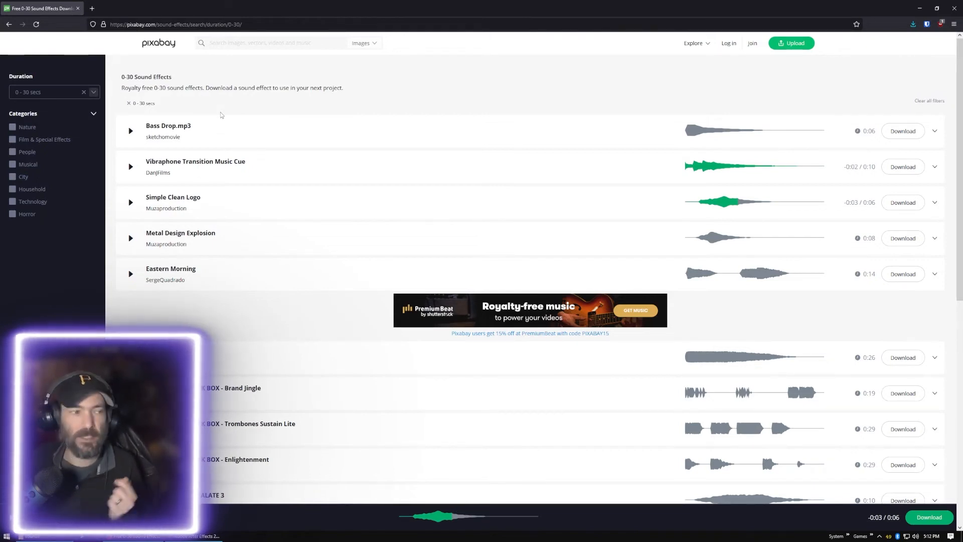
pyautogui.click(180, 537)
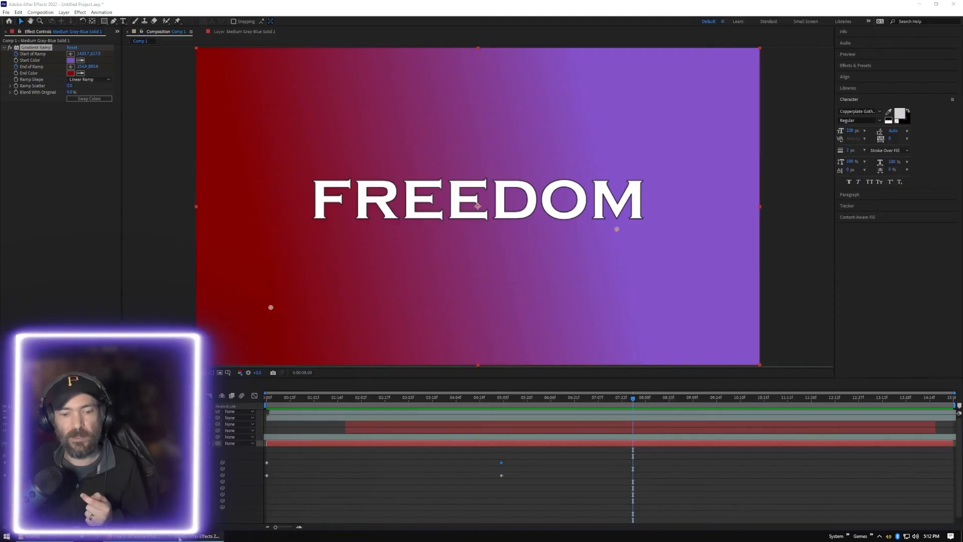